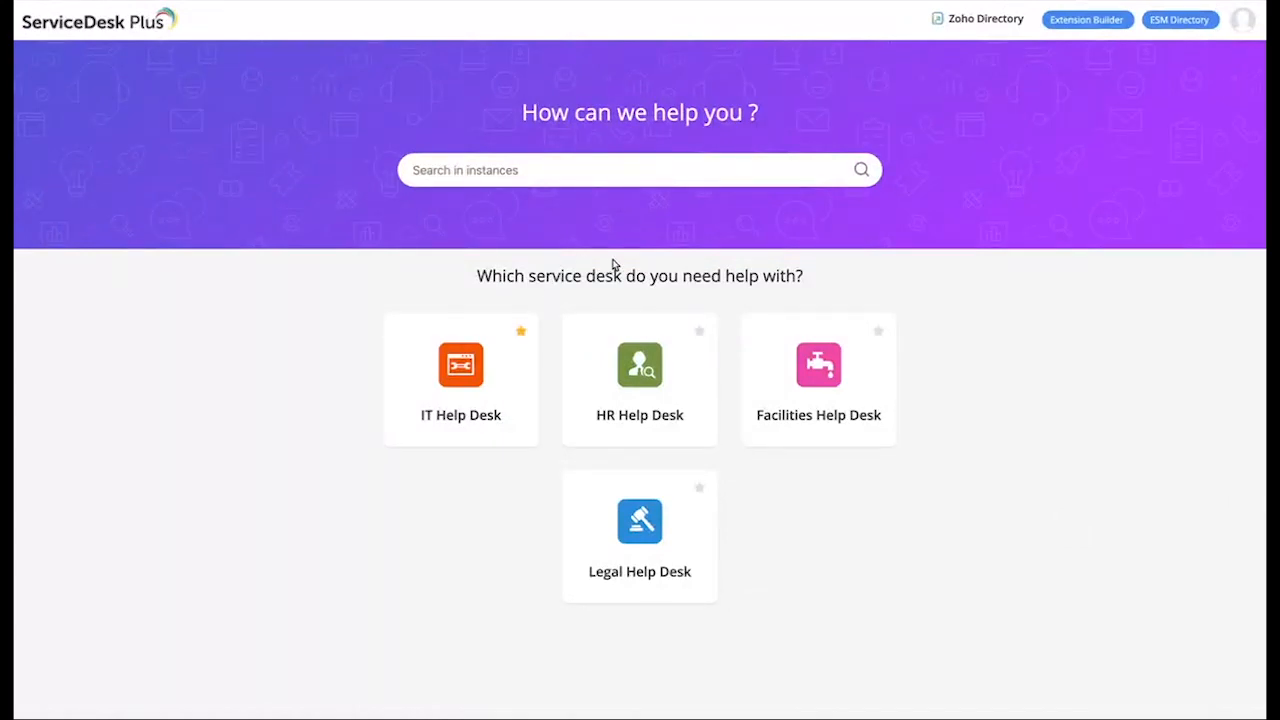
# Step: Show the ESM Directory's Service Desk Instances list with the IT, HR, Facilities and Legal desks
pyautogui.click(1170, 30)
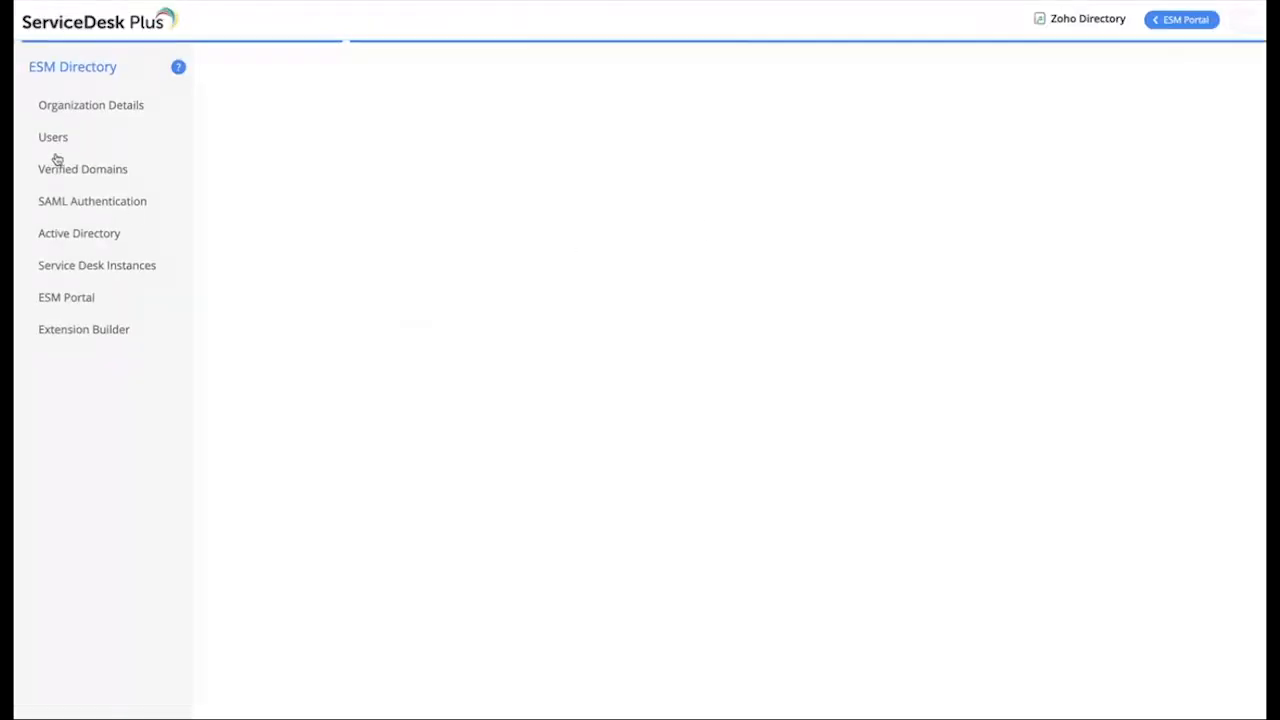
pyautogui.click(101, 275)
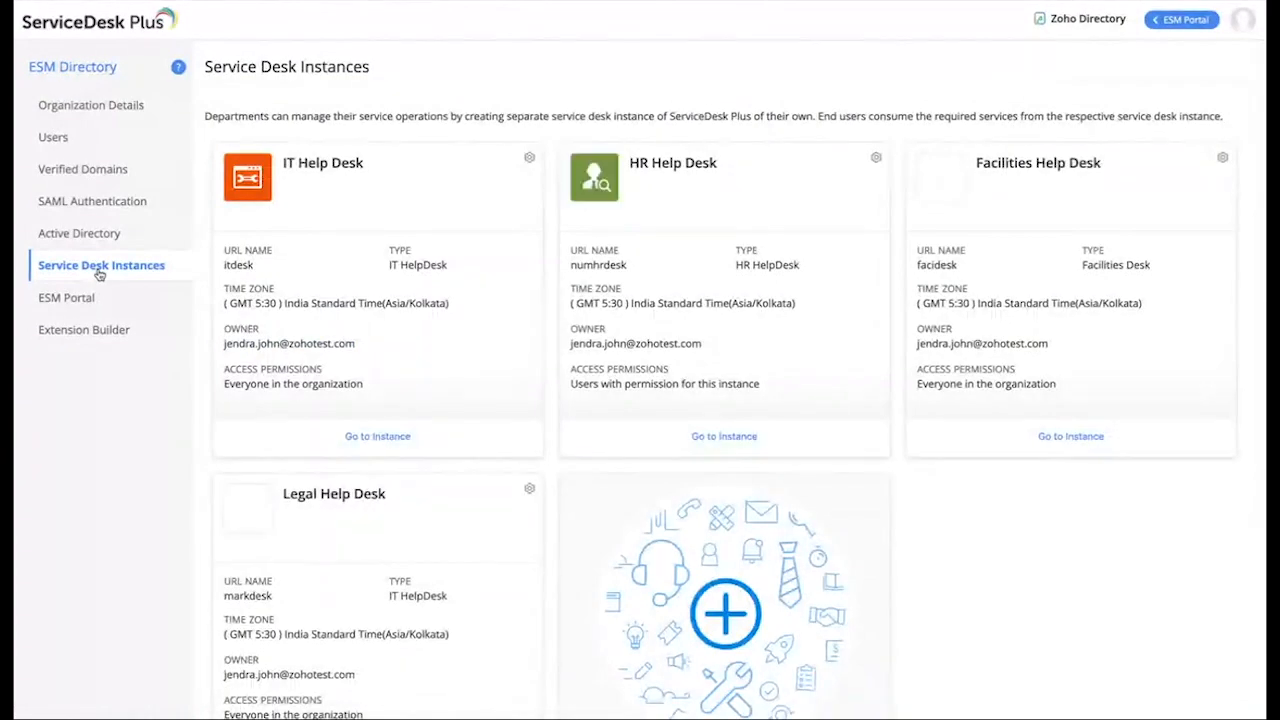
pyautogui.scroll(-1, 685, 560)
# Step: Start a new service desk instance, check its available Type options, then cancel the form
pyautogui.click(724, 685)
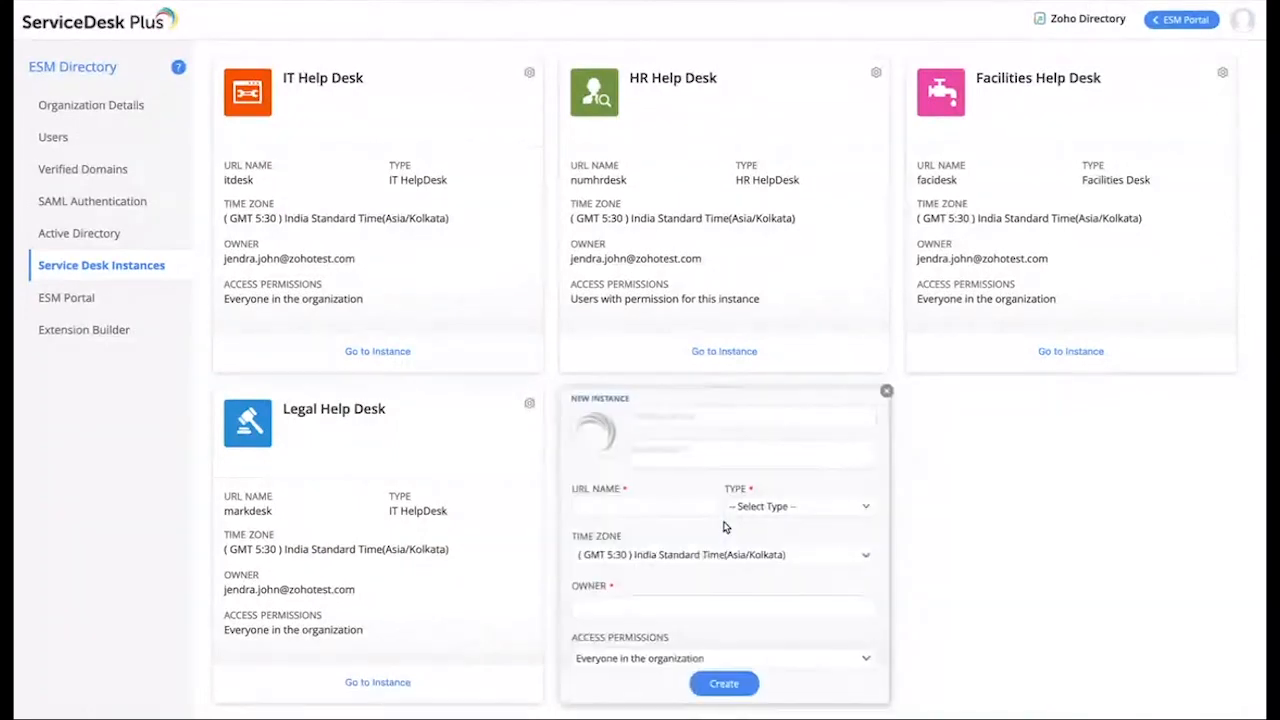
pyautogui.click(672, 420)
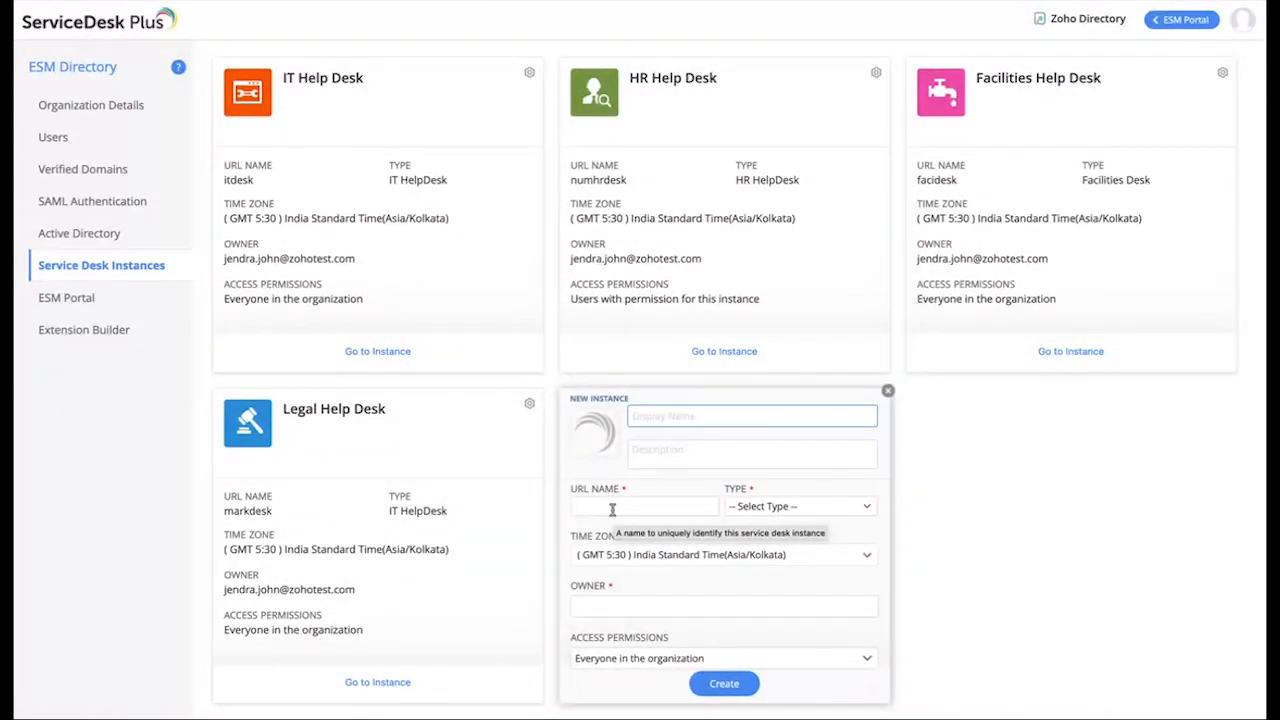
pyautogui.click(794, 507)
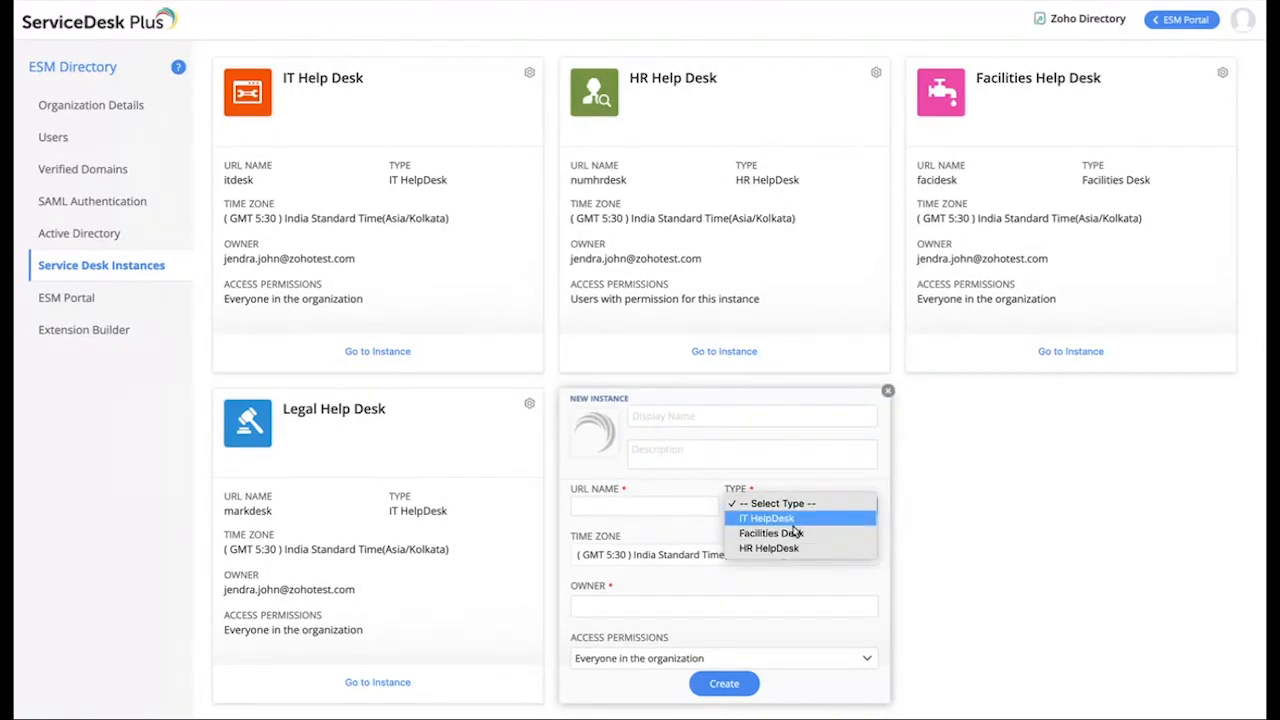
pyautogui.click(714, 581)
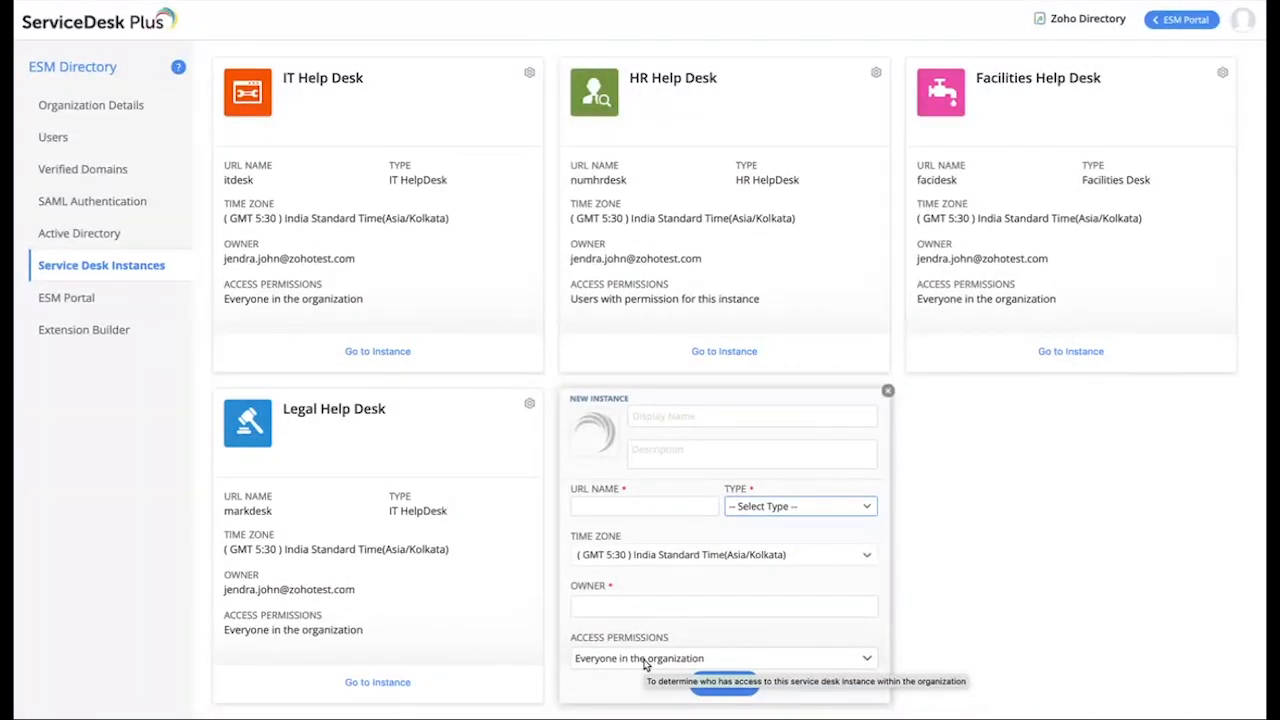
pyautogui.click(887, 391)
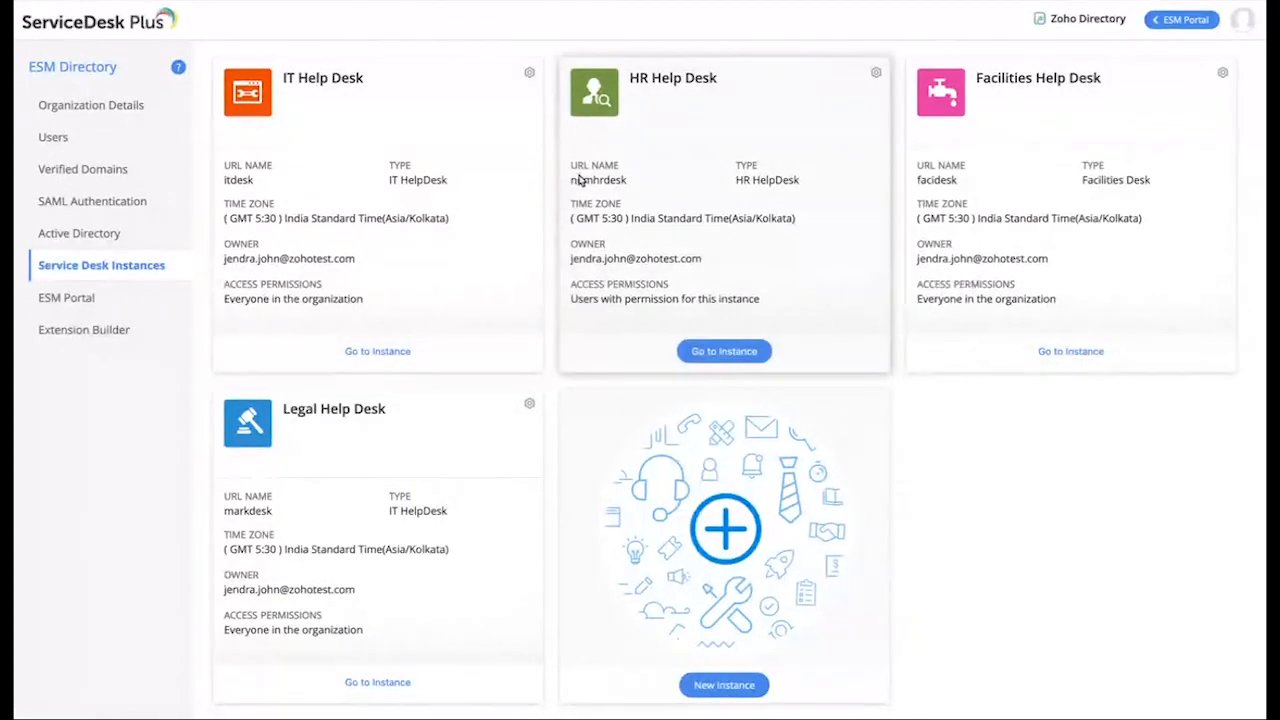
# Step: Enter the HR Help Desk instance, open its Setup page, and glance at the instances panel
pyautogui.click(718, 355)
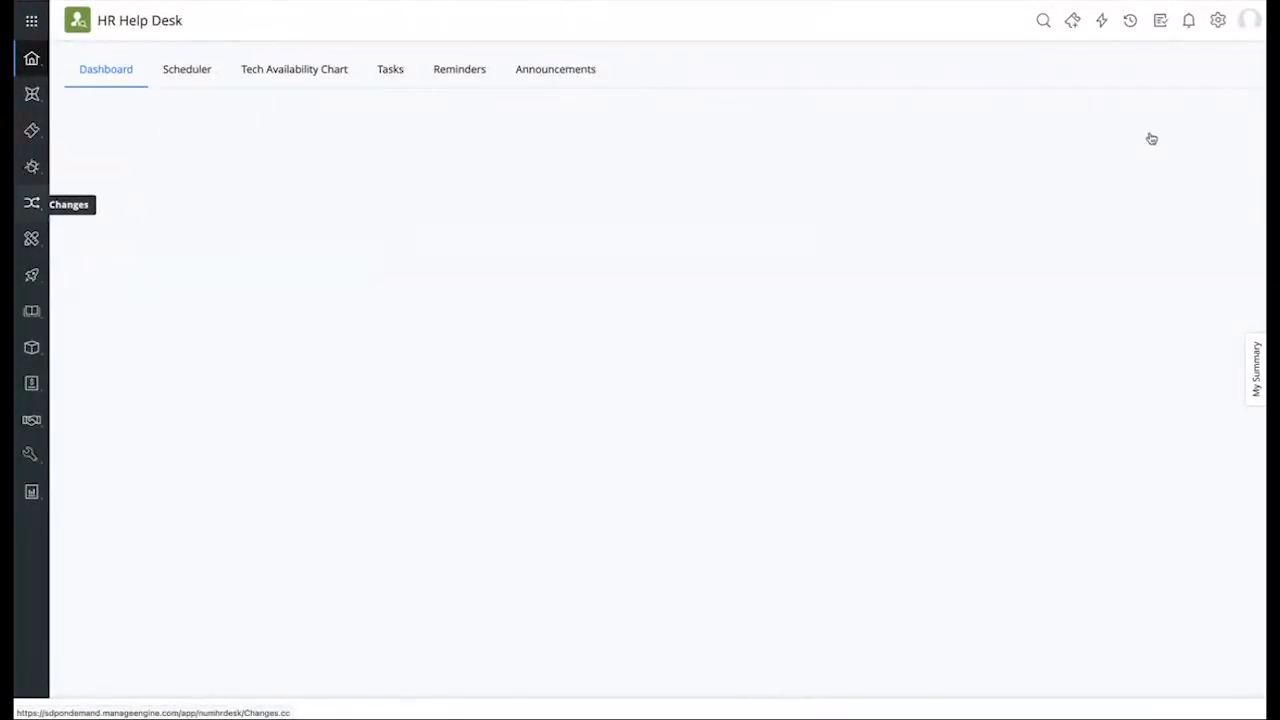
pyautogui.click(1219, 22)
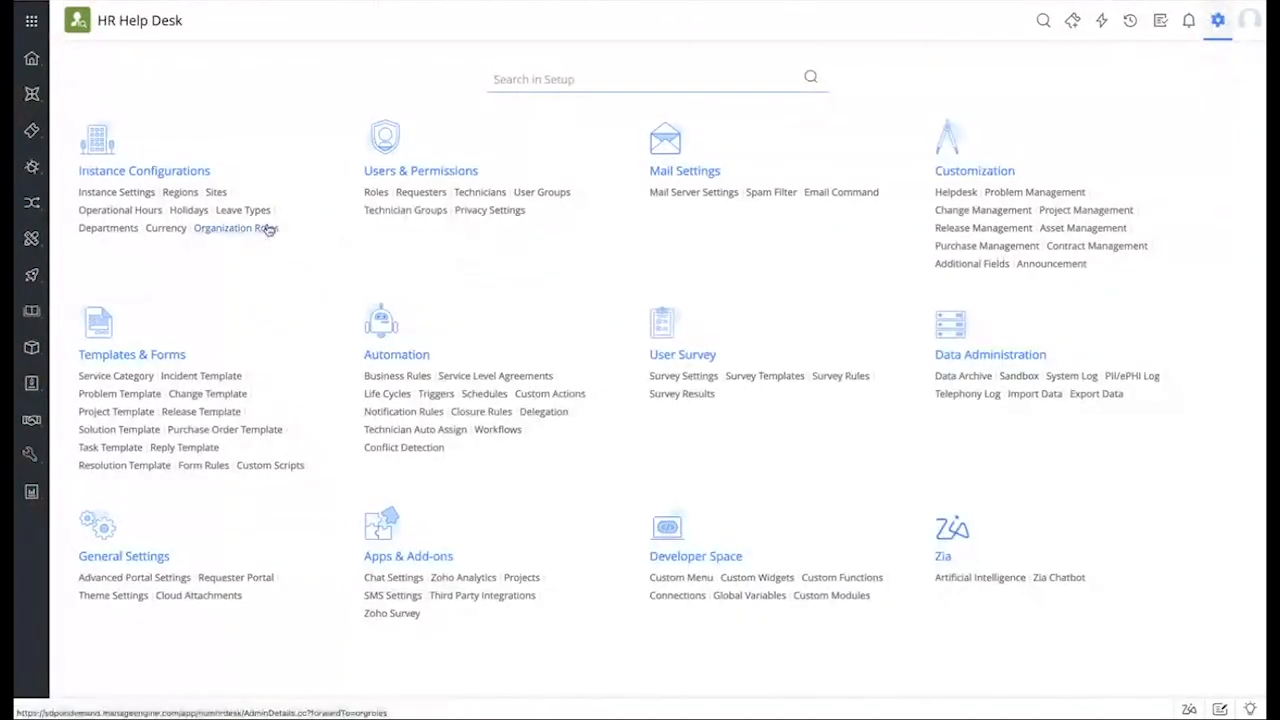
pyautogui.click(110, 176)
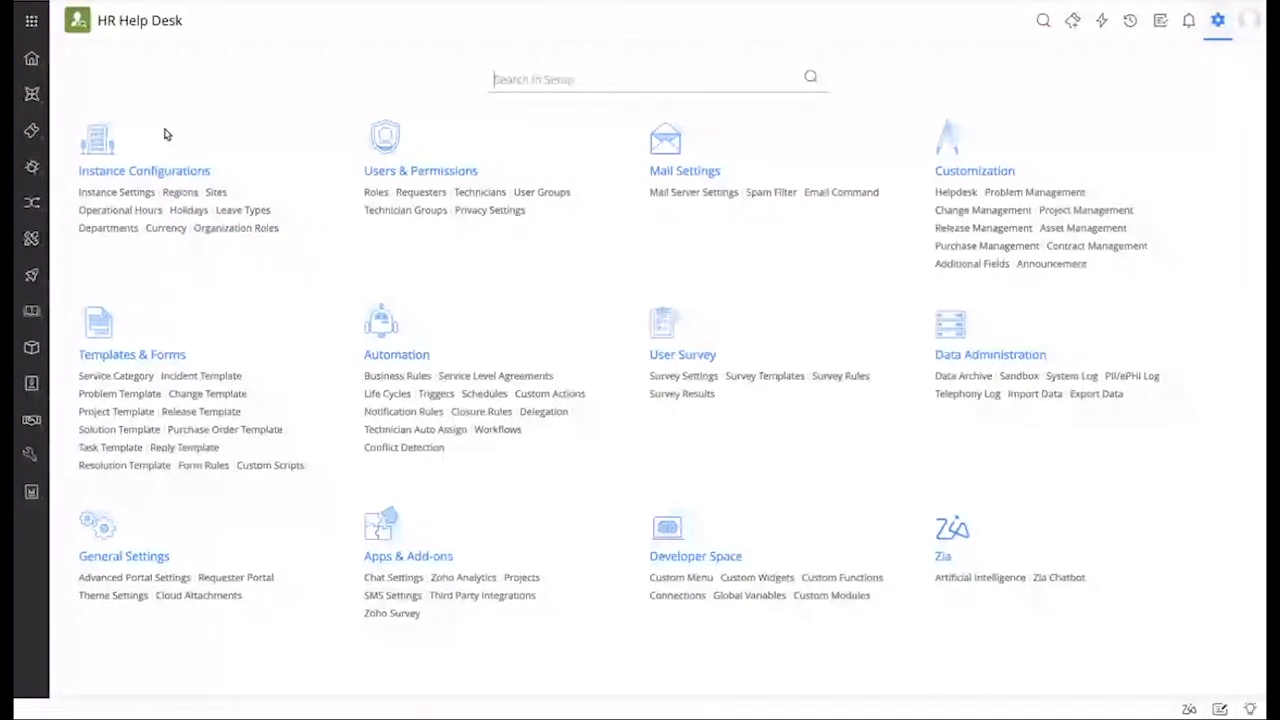
pyautogui.click(32, 24)
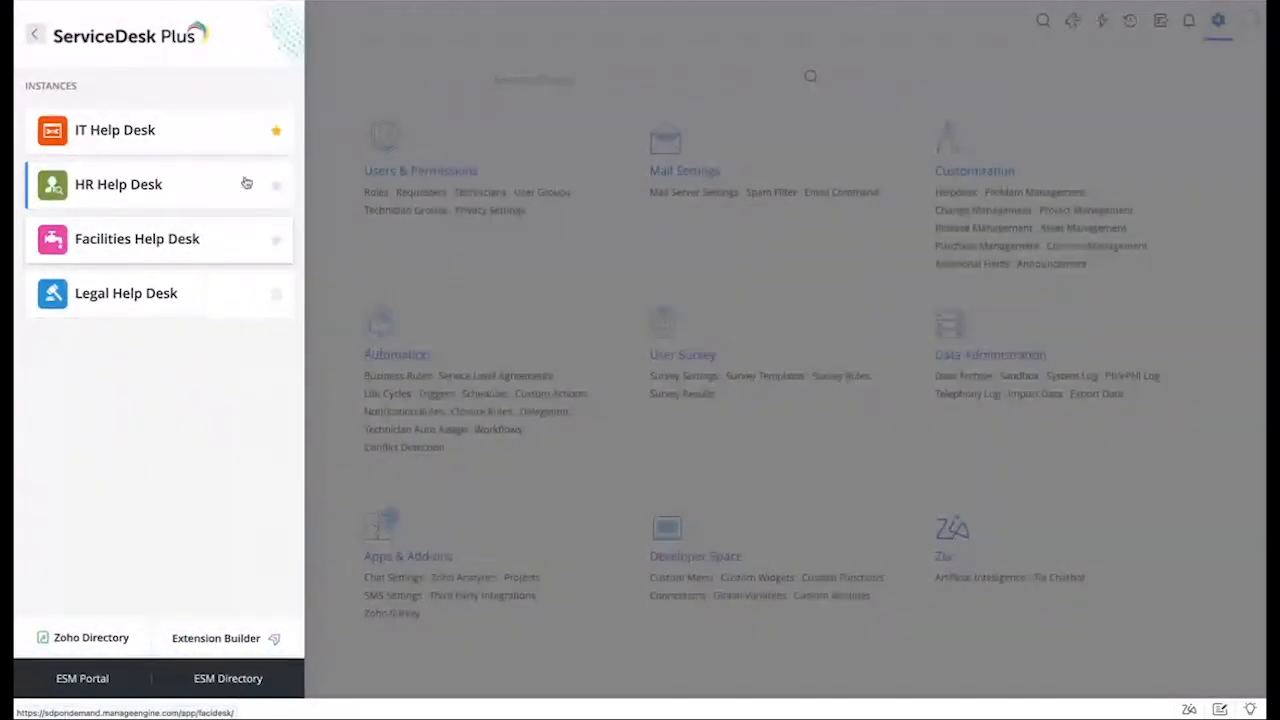
pyautogui.click(350, 87)
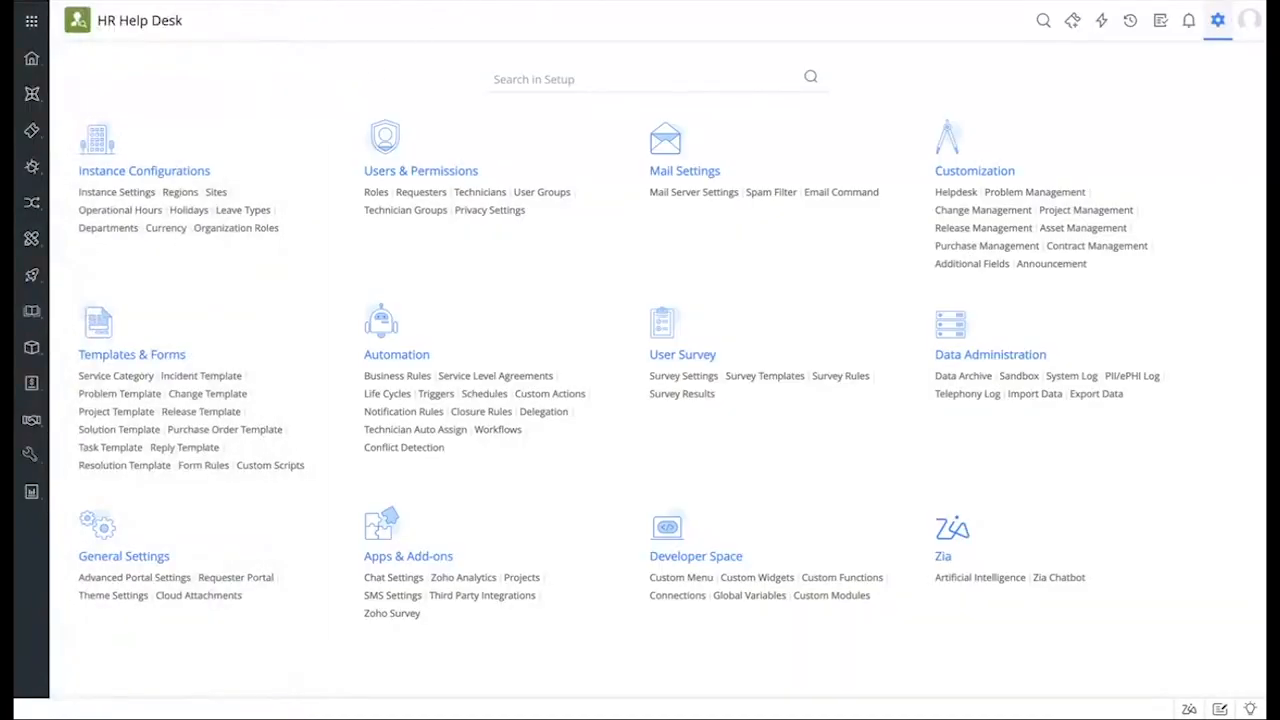
# Step: Edit the browser address so it points to the itdesk instance and load it
pyautogui.press('super+l')
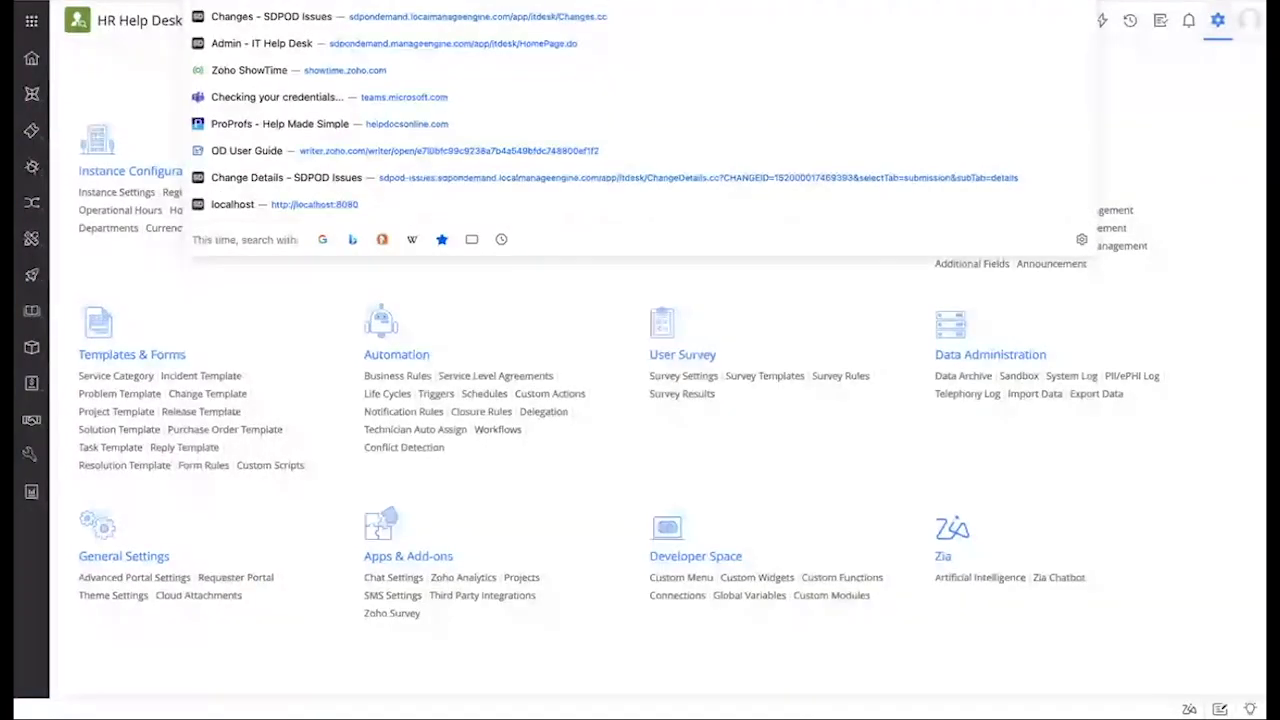
pyautogui.write('itd')
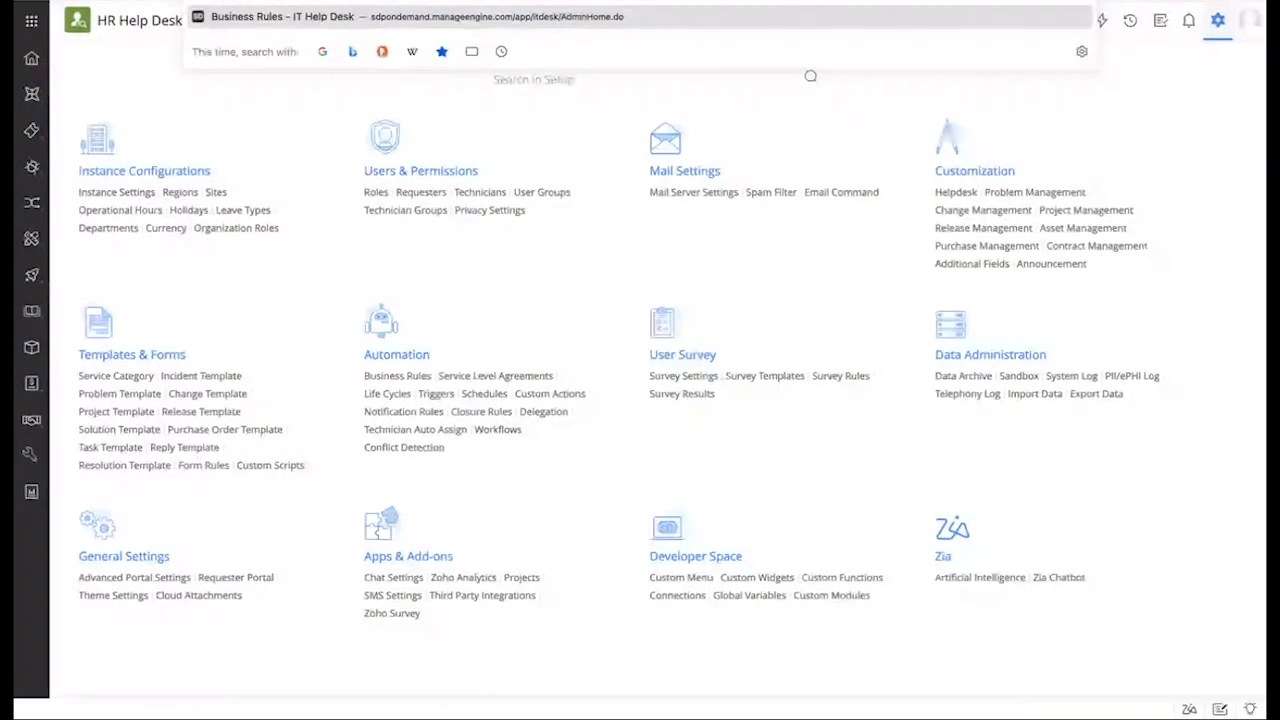
pyautogui.press('Return')
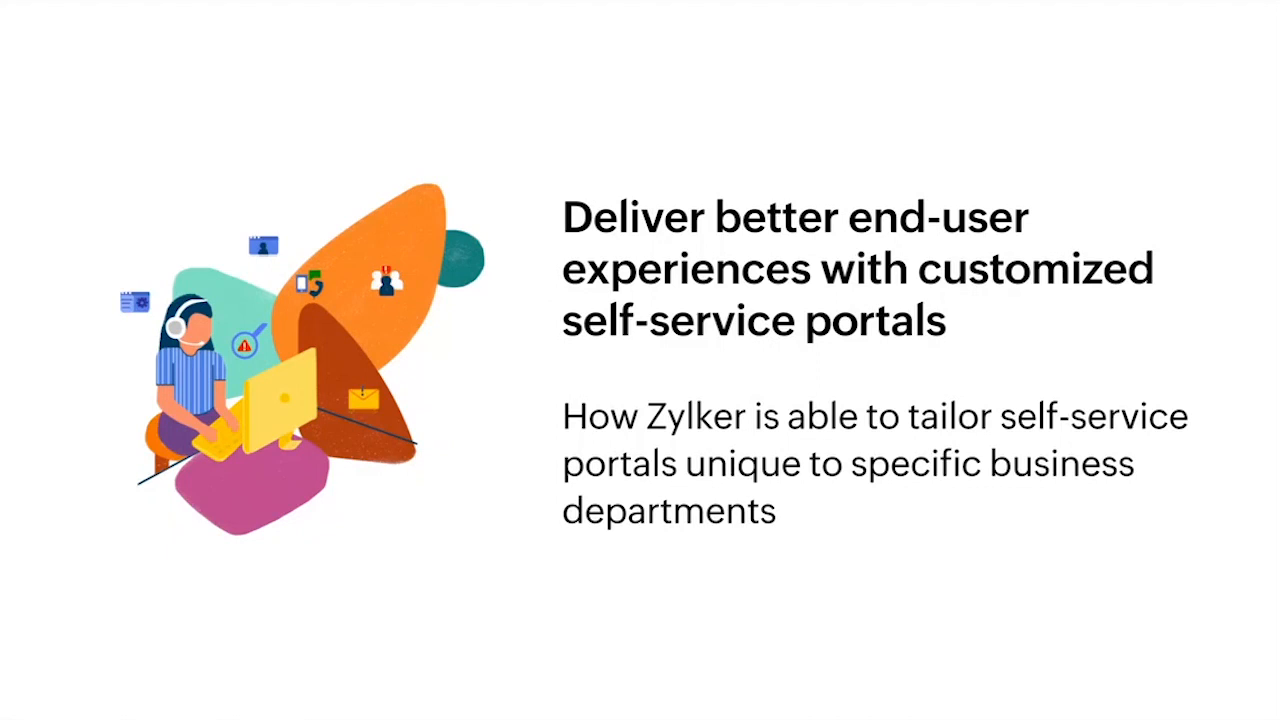
# Step: Advance past the self-service portal slides to the IT Help Desk Setup page
pyautogui.click(324, 145)
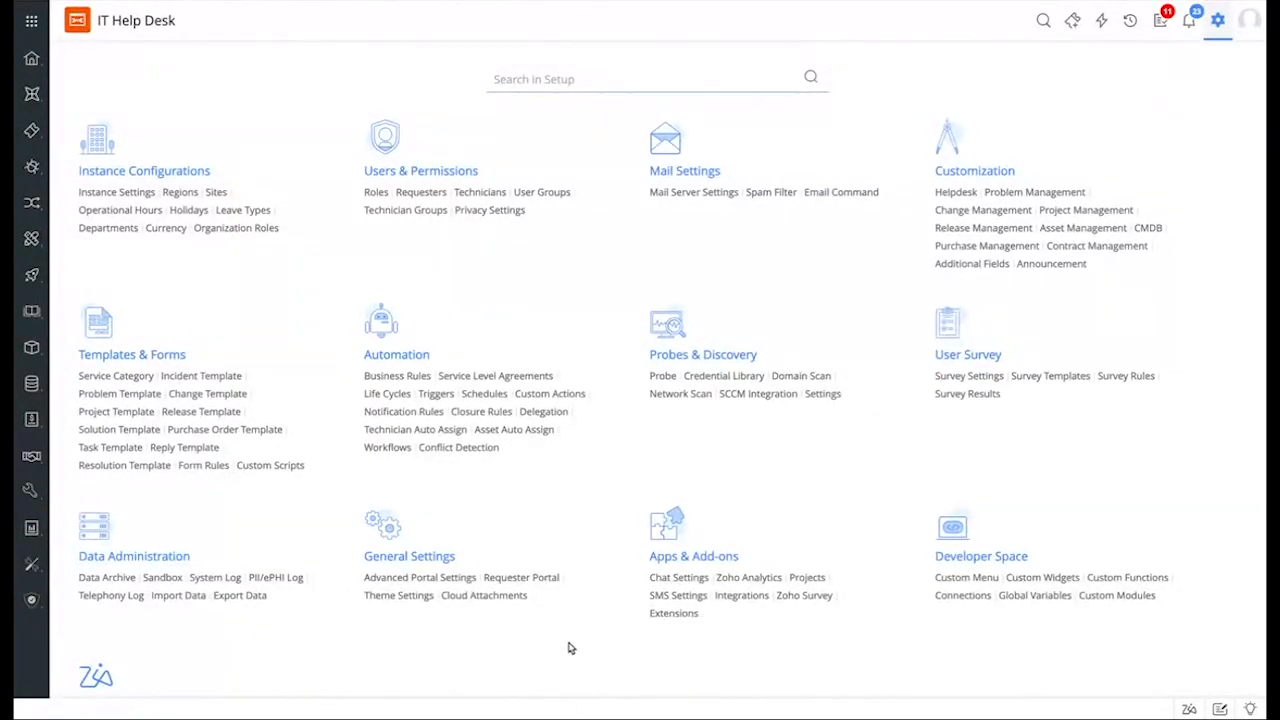
# Step: Go to Requester Portal, then Requester Portal Customization, and configure the Basic home page layout
pyautogui.click(521, 578)
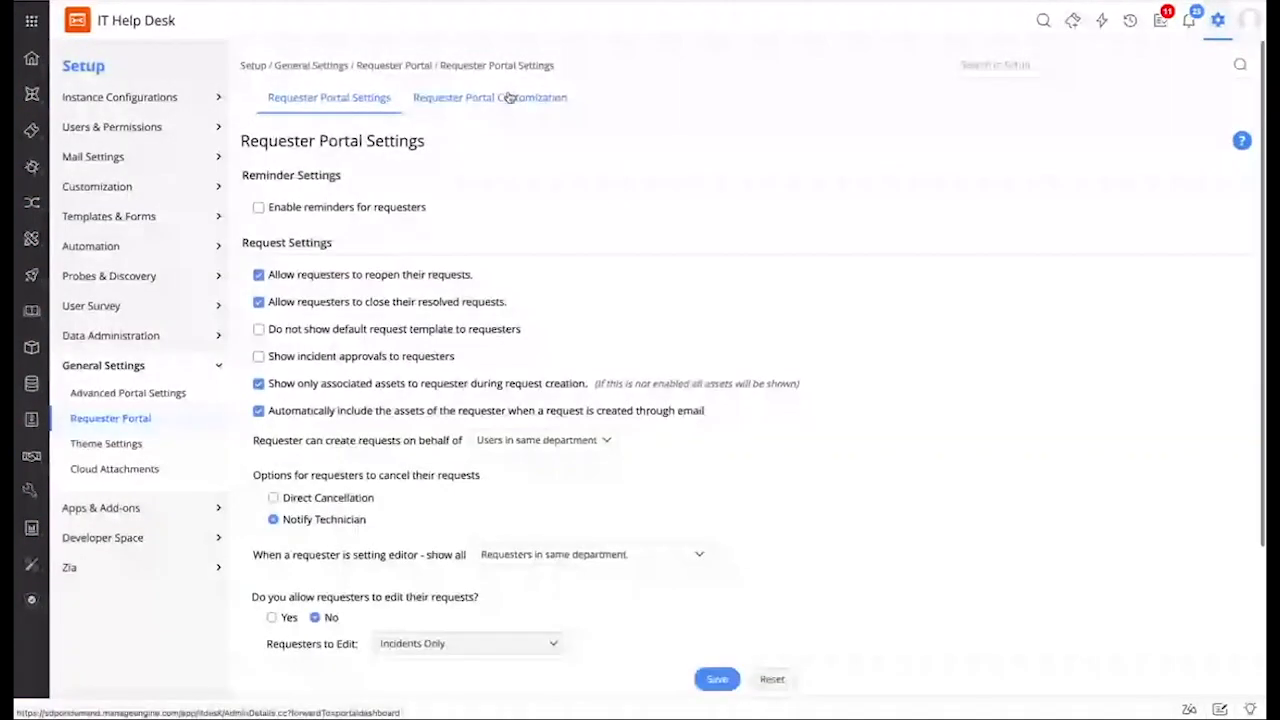
pyautogui.click(509, 97)
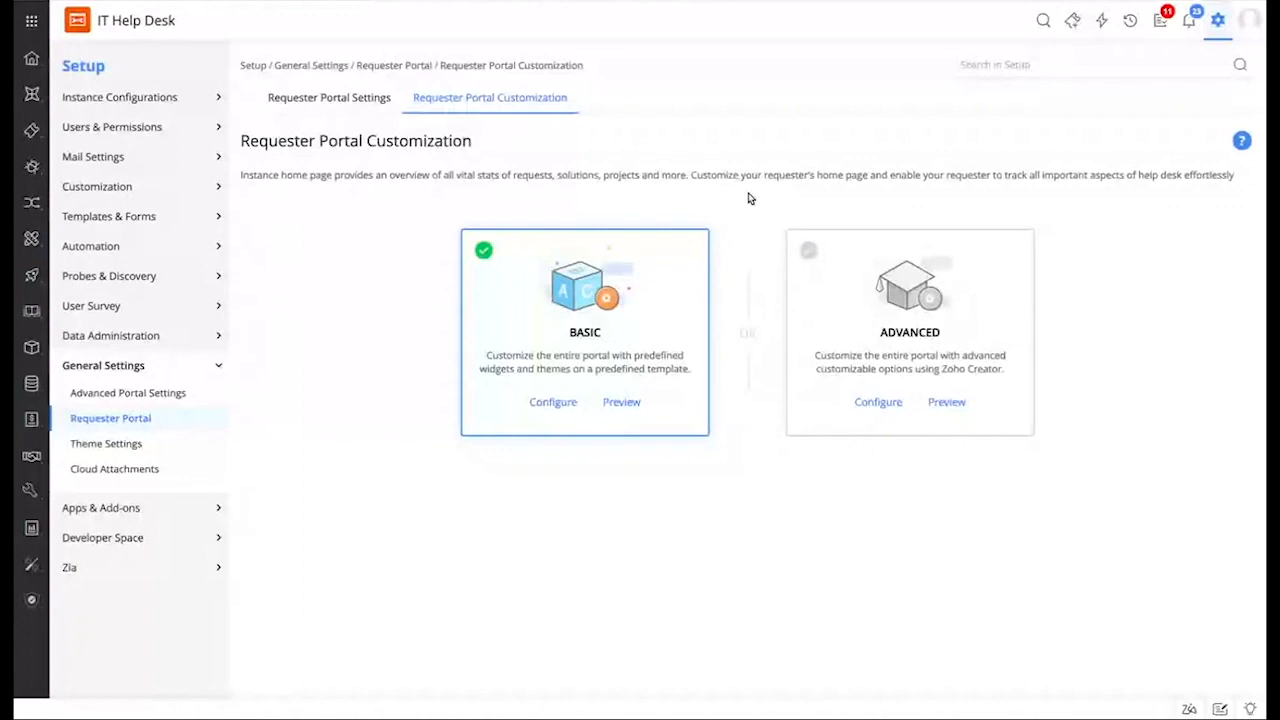
pyautogui.click(547, 403)
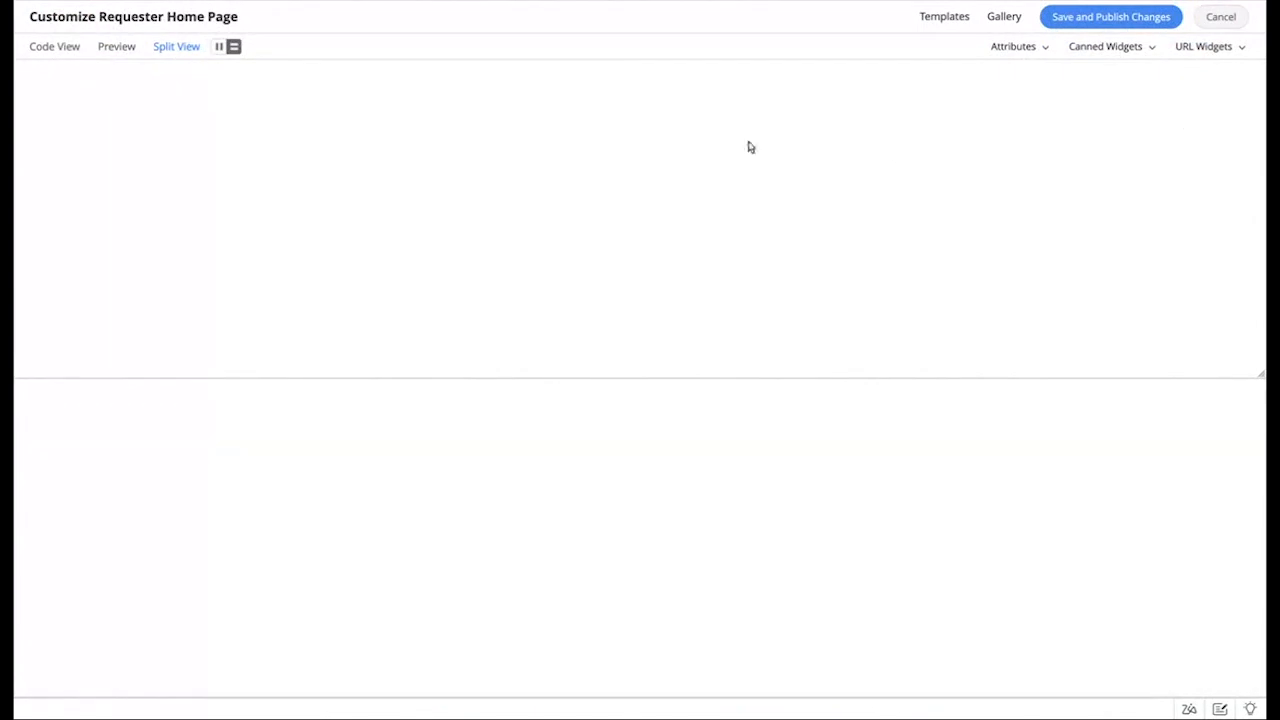
# Step: Browse the ready-made home page templates and the background image gallery
pyautogui.click(932, 18)
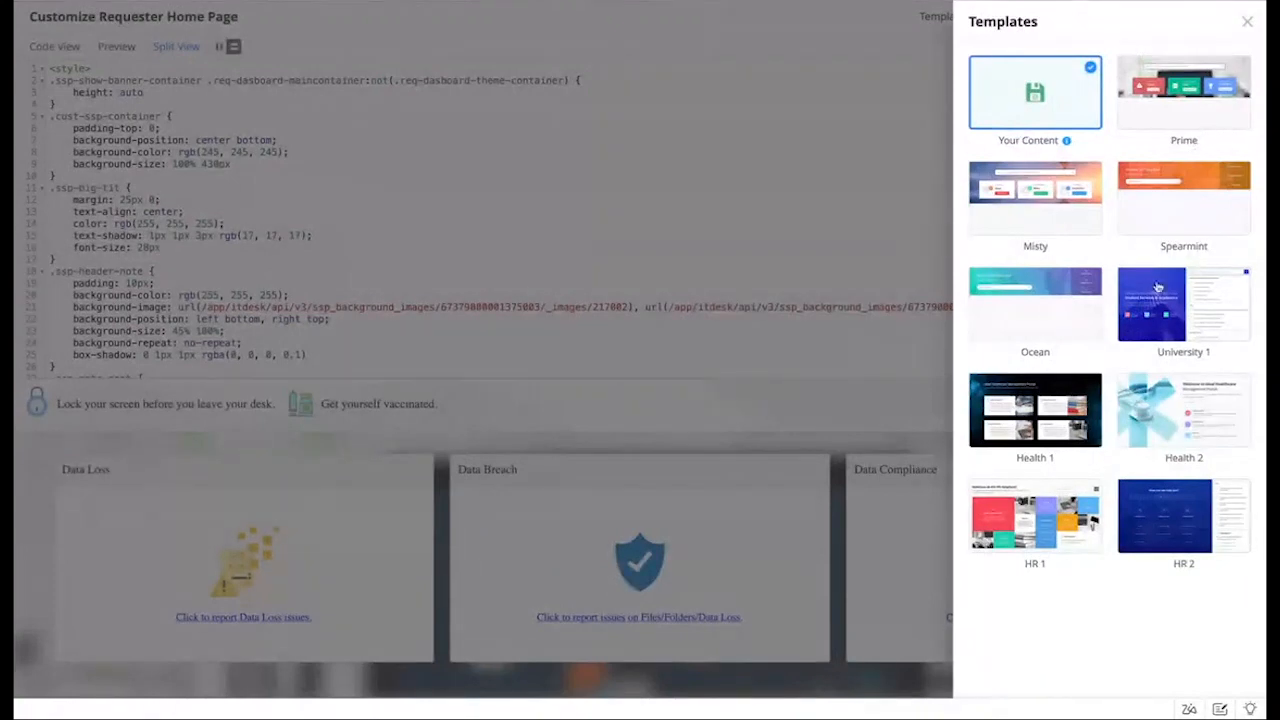
pyautogui.click(1247, 22)
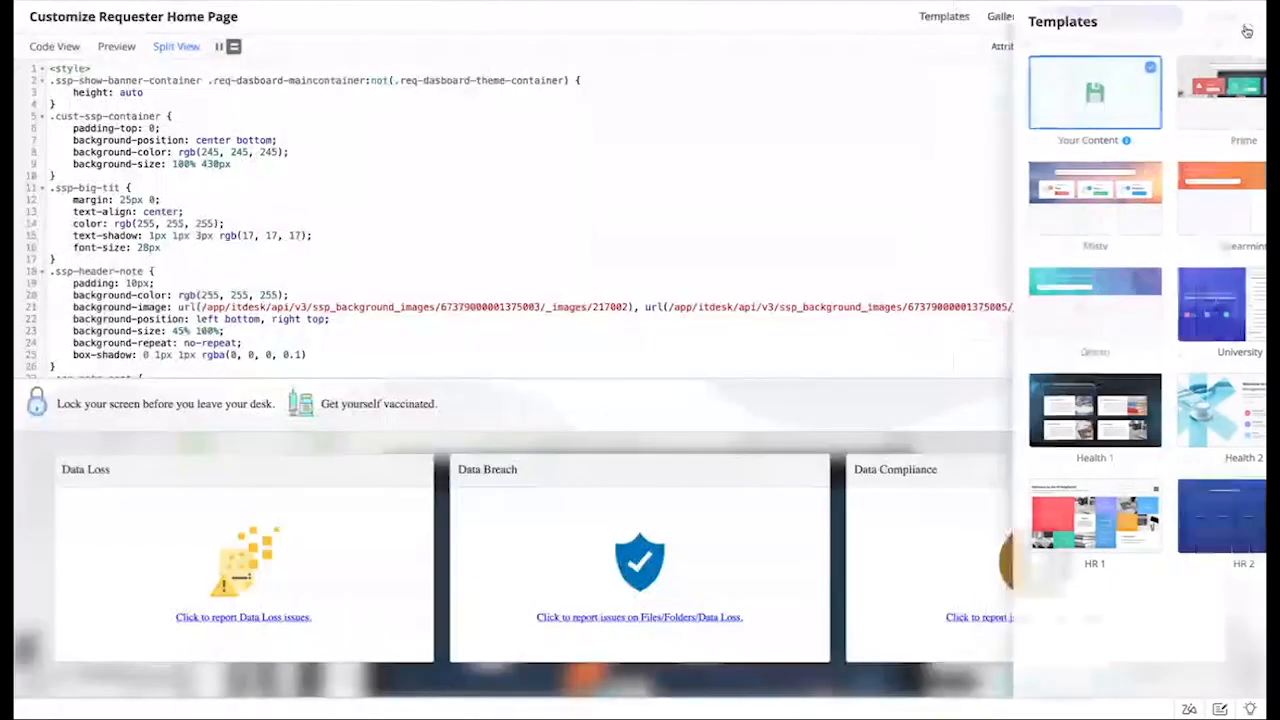
pyautogui.click(1010, 45)
pyautogui.click(1004, 16)
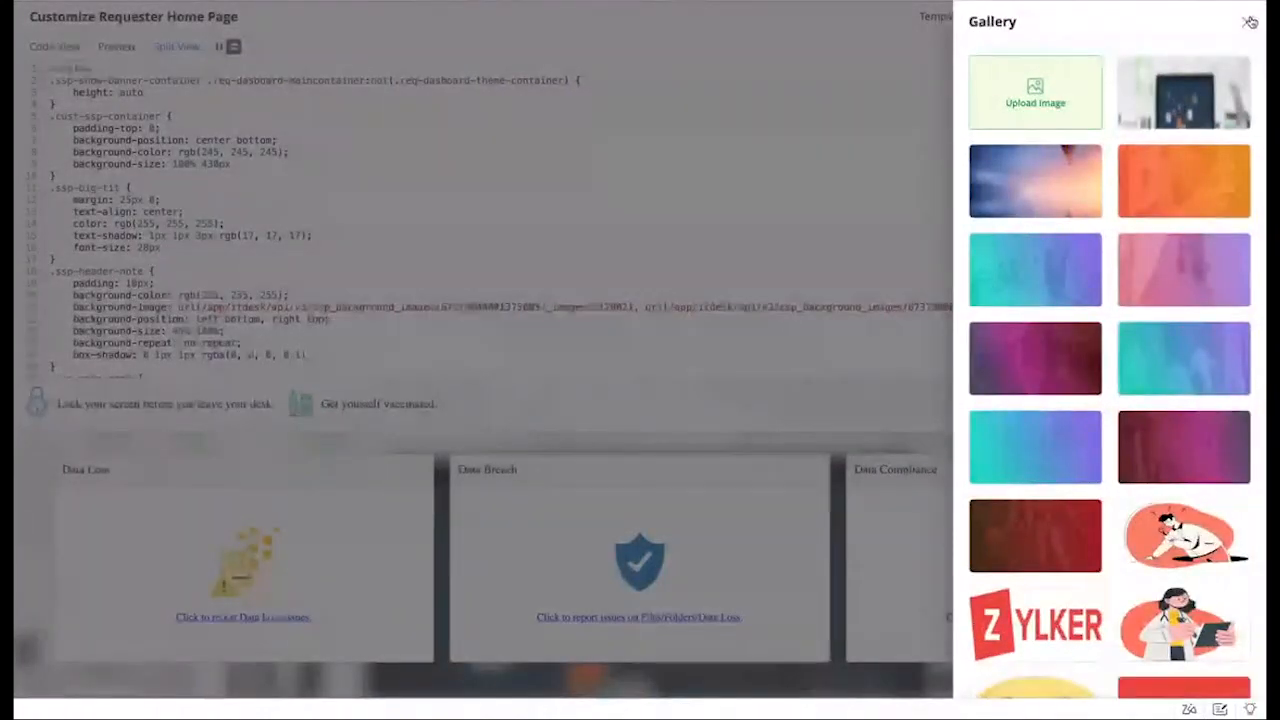
pyautogui.click(1247, 22)
# Step: Review the available click-action attributes, canned widgets and URL widgets
pyautogui.click(1013, 46)
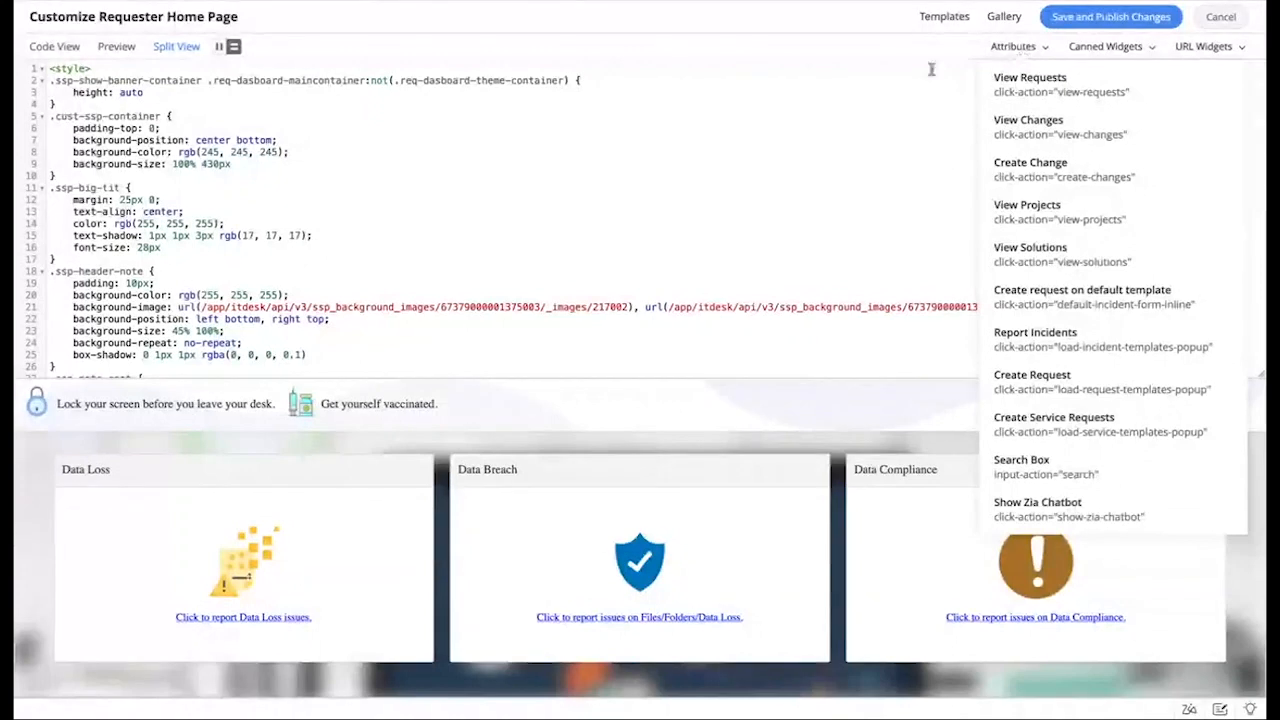
pyautogui.click(1122, 48)
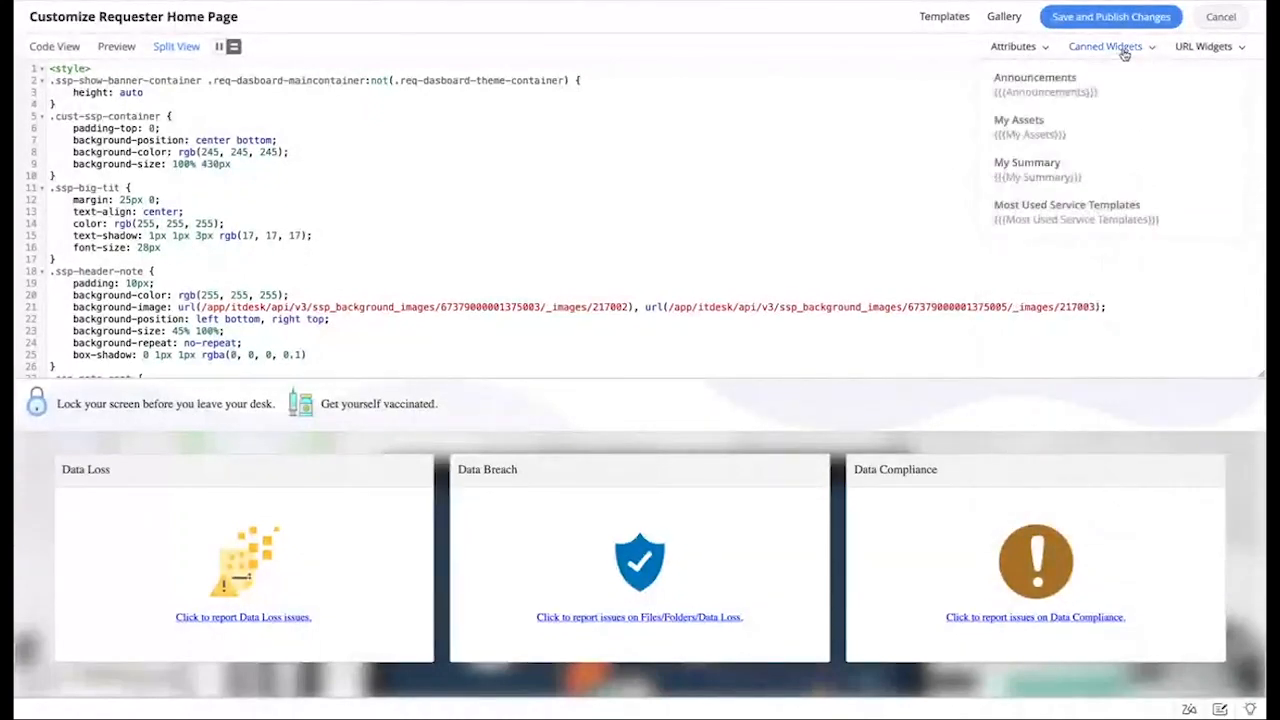
pyautogui.click(1200, 50)
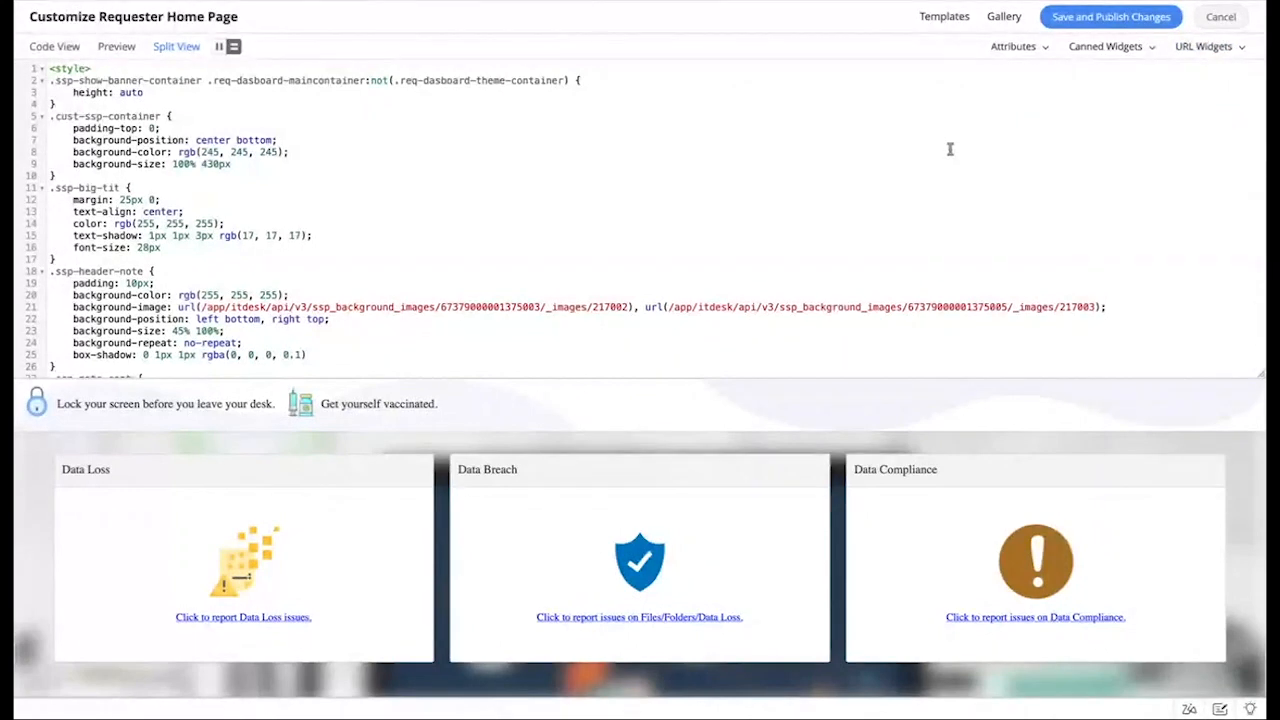
# Step: Scroll through the split-view code and preview, then cancel the code editor
pyautogui.scroll(-1, 950, 149)
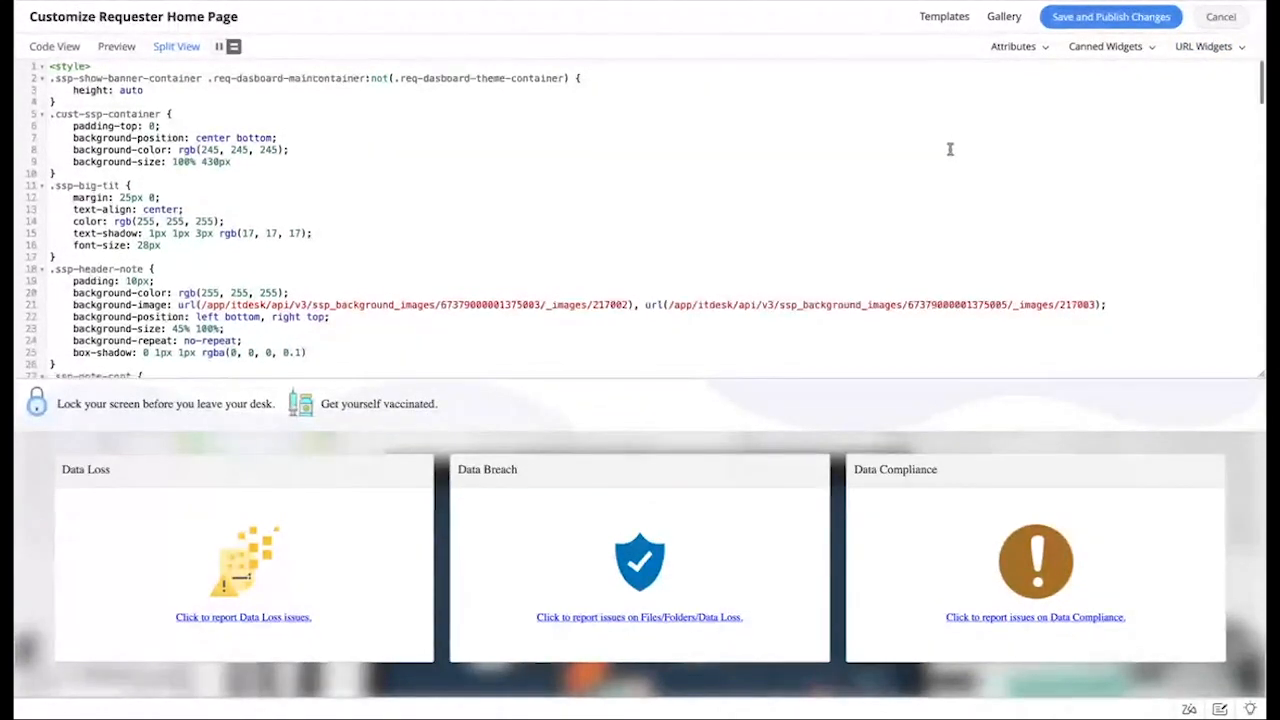
pyautogui.scroll(-2, 950, 149)
pyautogui.scroll(-3, 1025, 527)
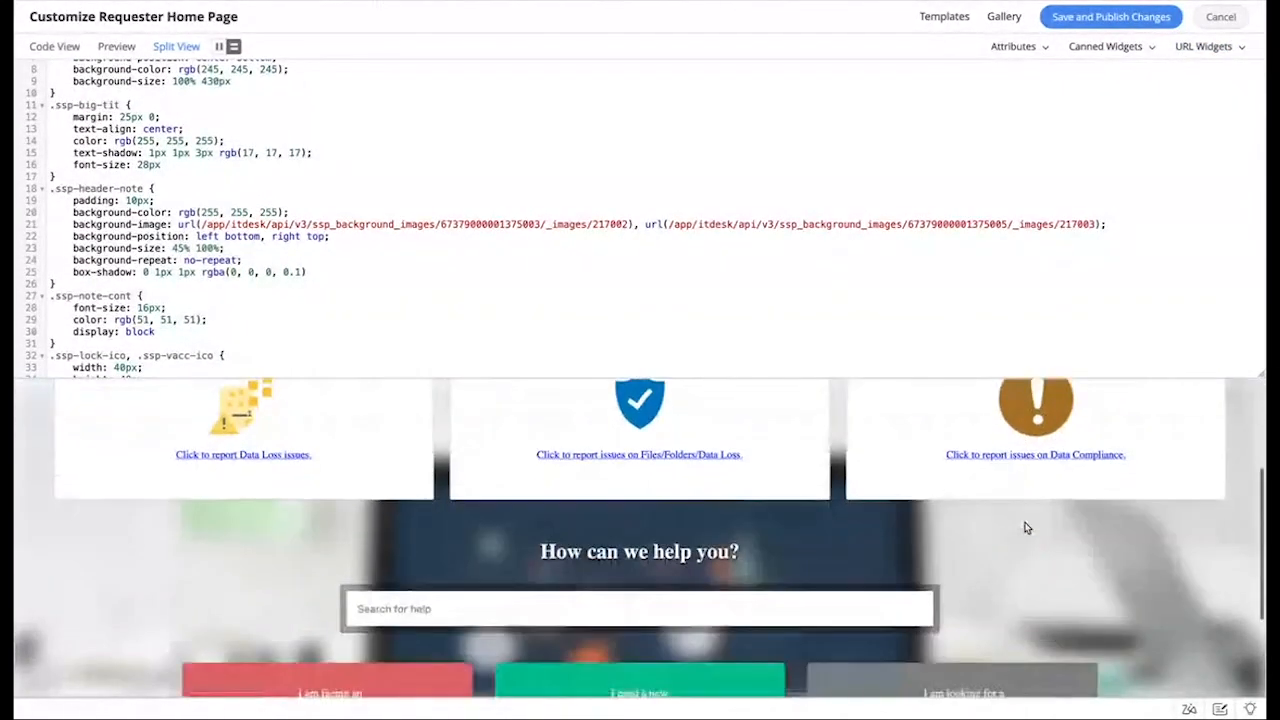
pyautogui.scroll(-2, 1025, 527)
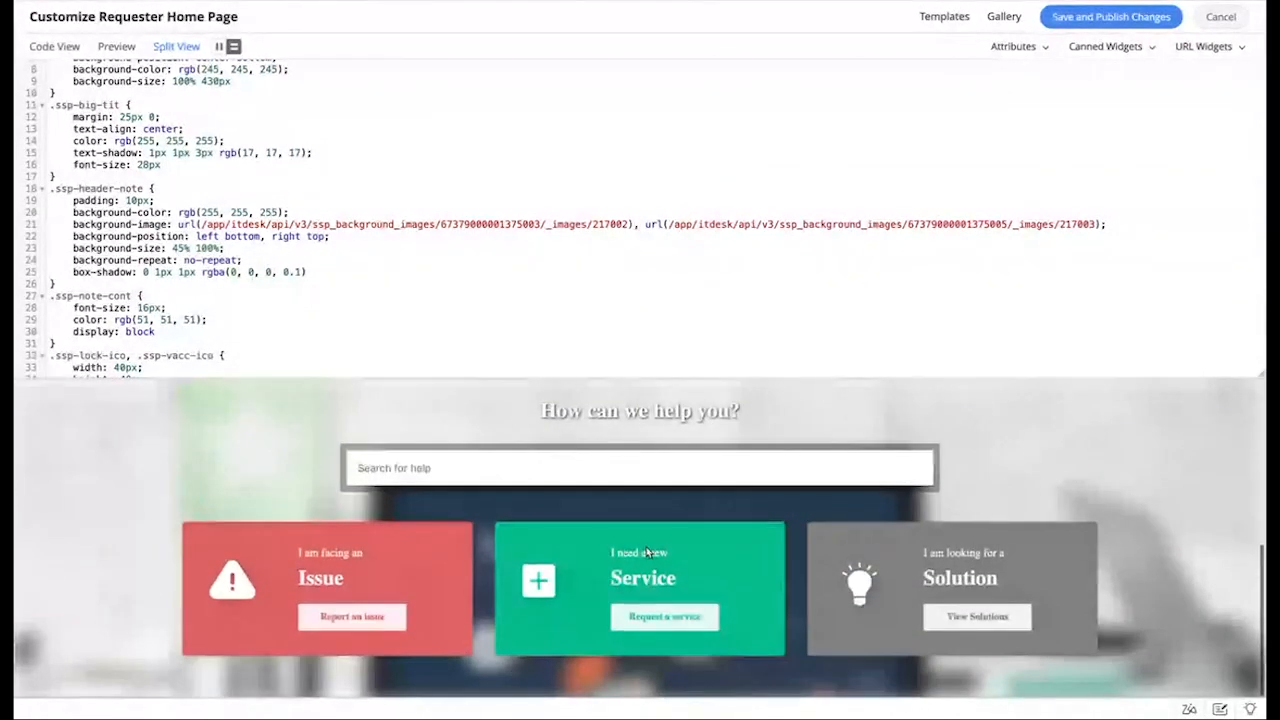
pyautogui.scroll(2, 802, 462)
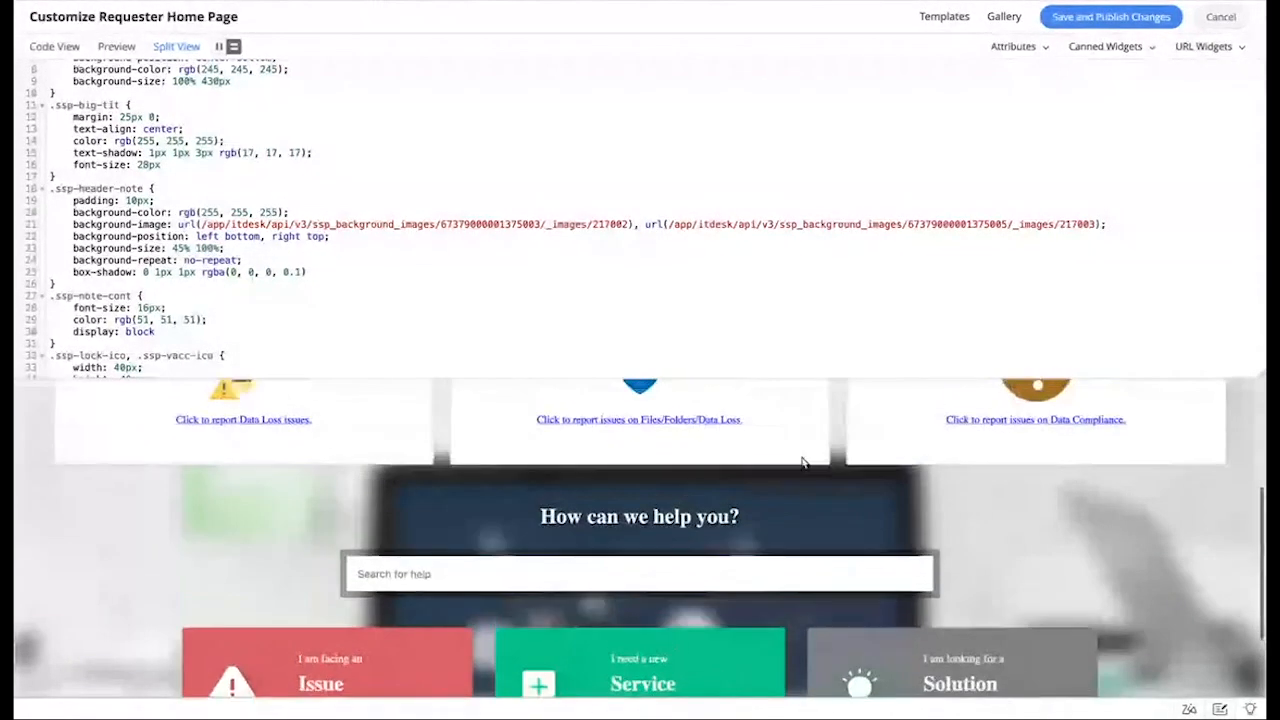
pyautogui.scroll(4, 802, 462)
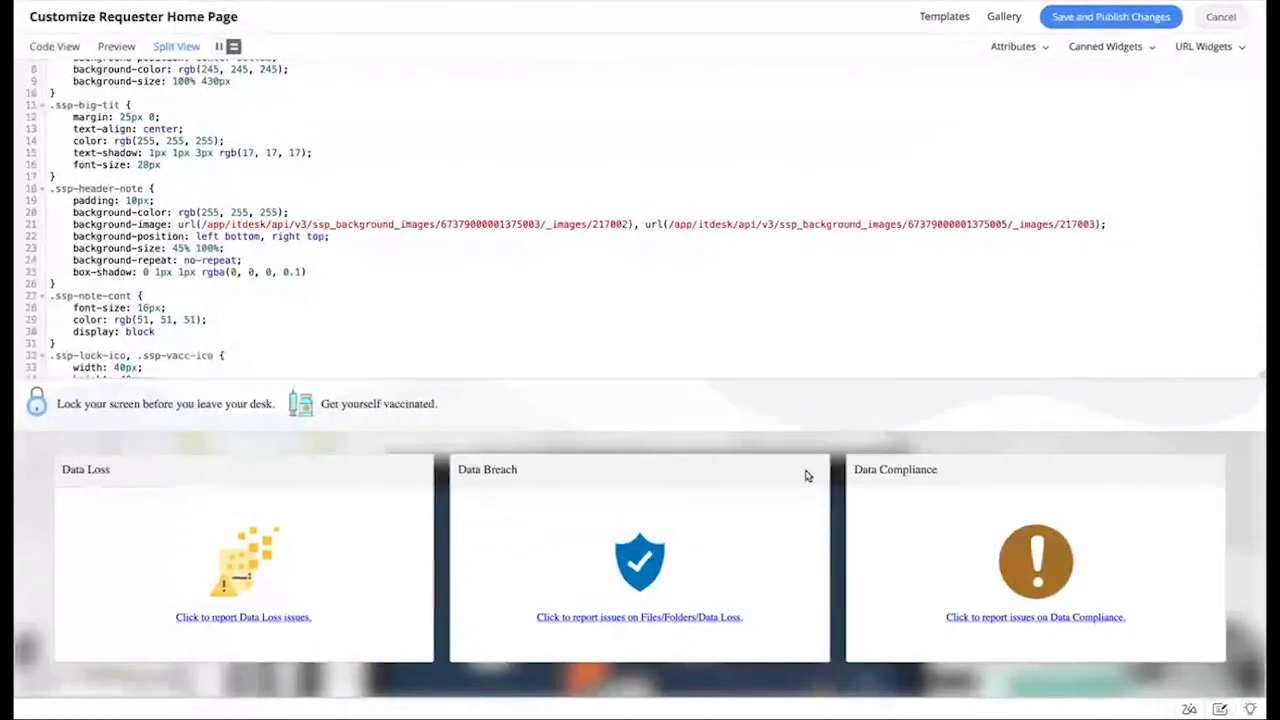
pyautogui.click(1219, 18)
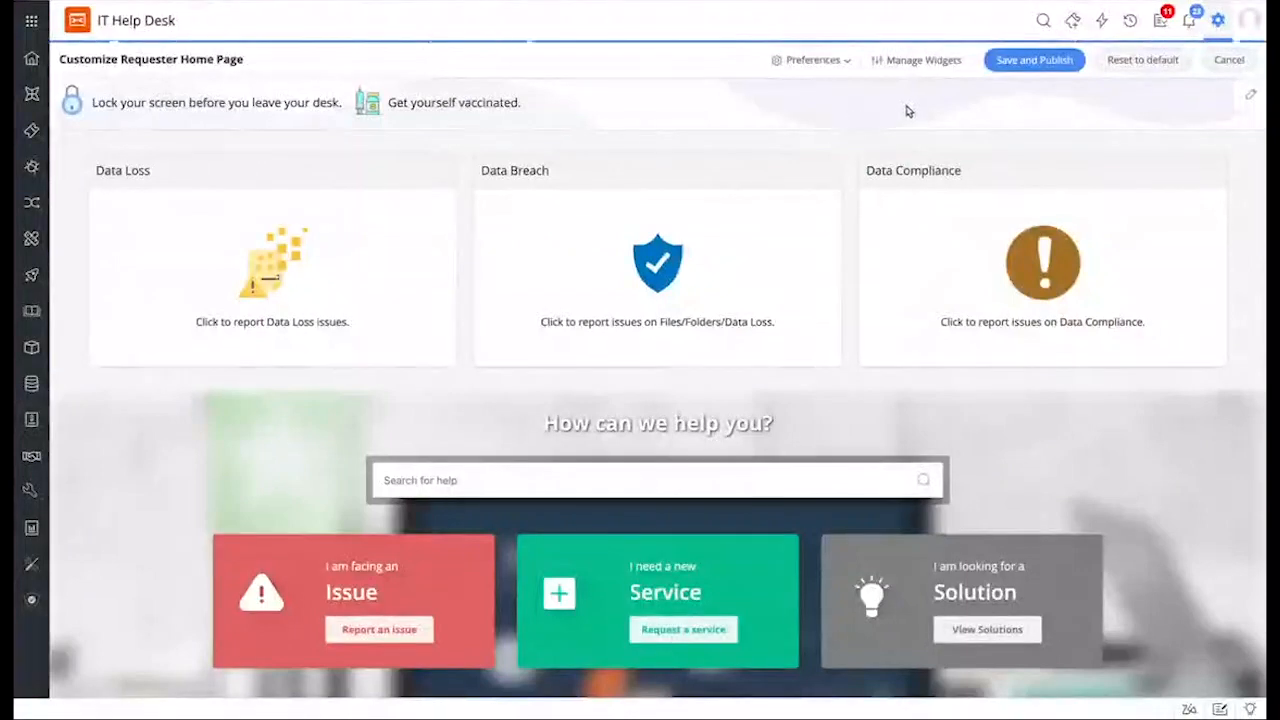
# Step: Review the Manage Widgets options and the home page display Preferences, closing each
pyautogui.scroll(-2, 957, 394)
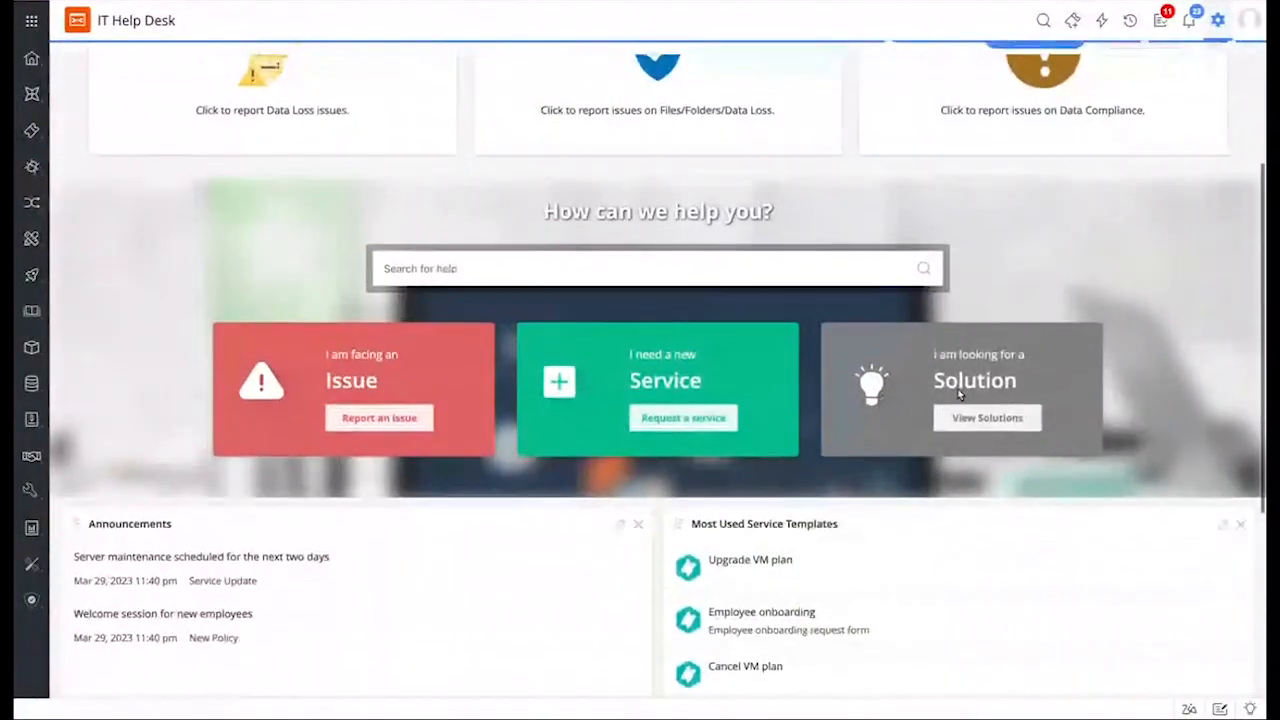
pyautogui.scroll(2, 957, 394)
pyautogui.click(912, 59)
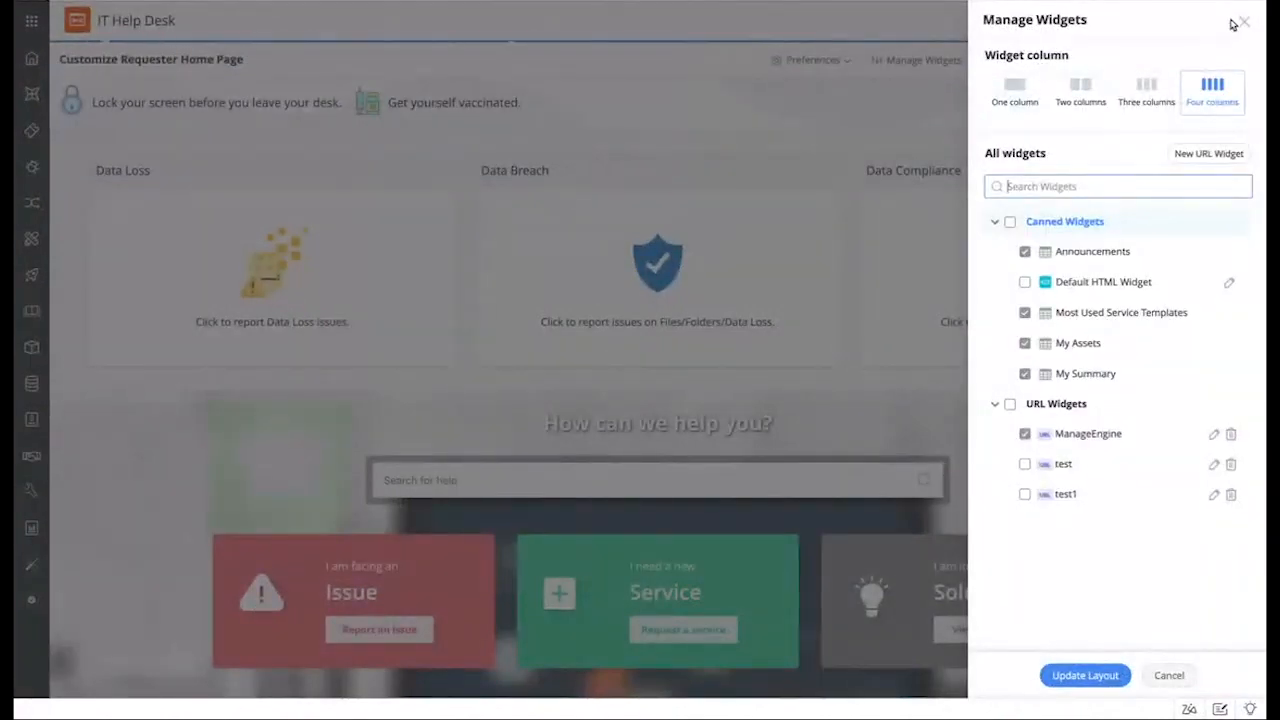
pyautogui.click(1244, 21)
pyautogui.click(816, 61)
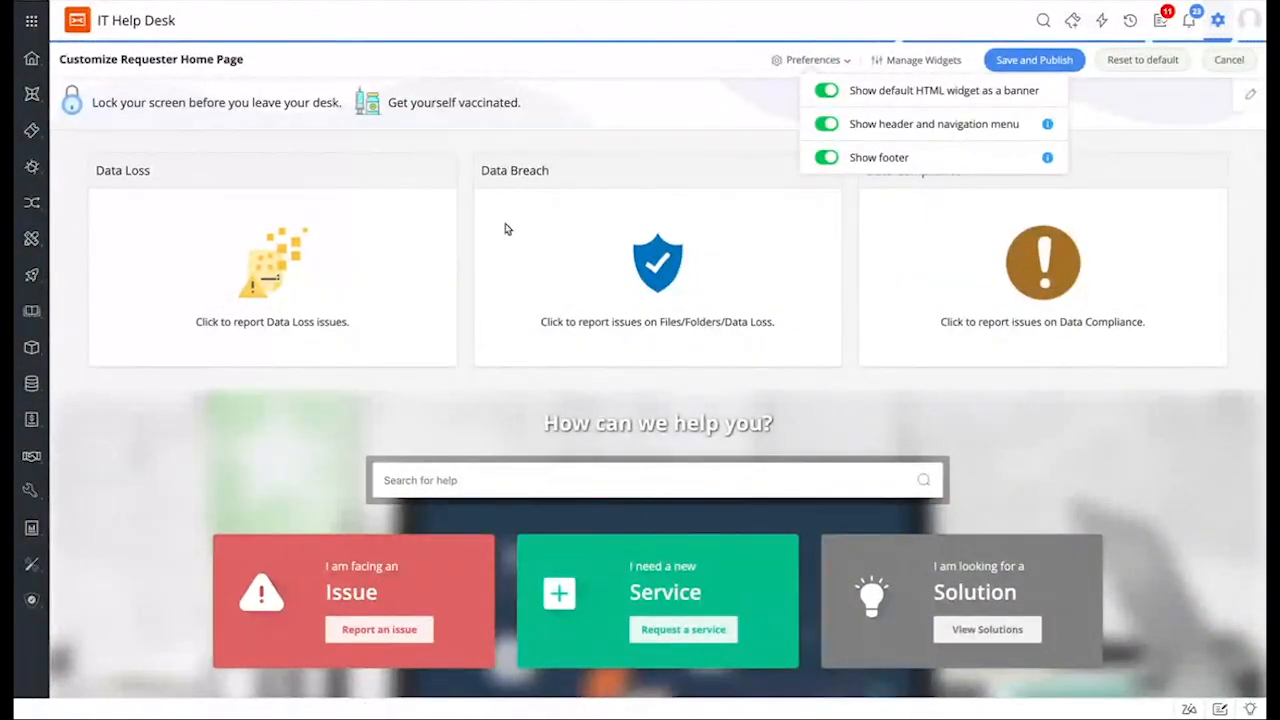
pyautogui.click(658, 96)
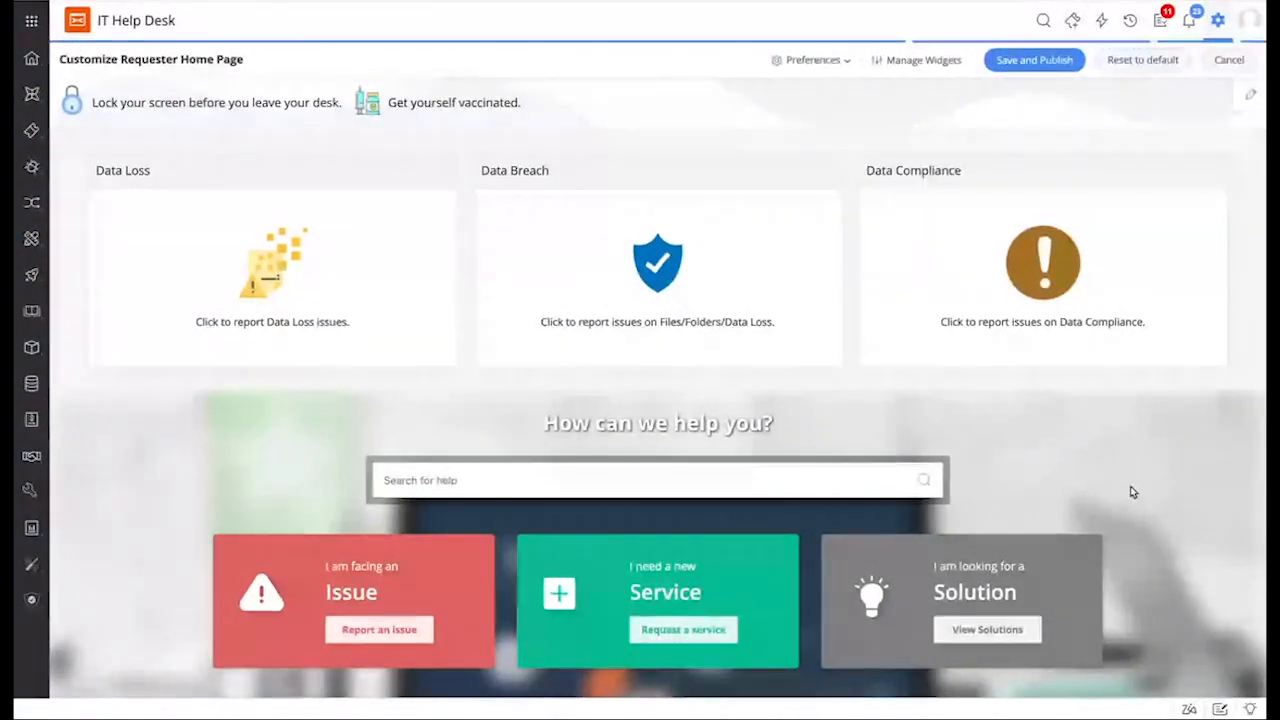
# Step: Cancel the Customize Requester Home Page without publishing
pyautogui.scroll(-1, 930, 468)
pyautogui.scroll(1, 930, 463)
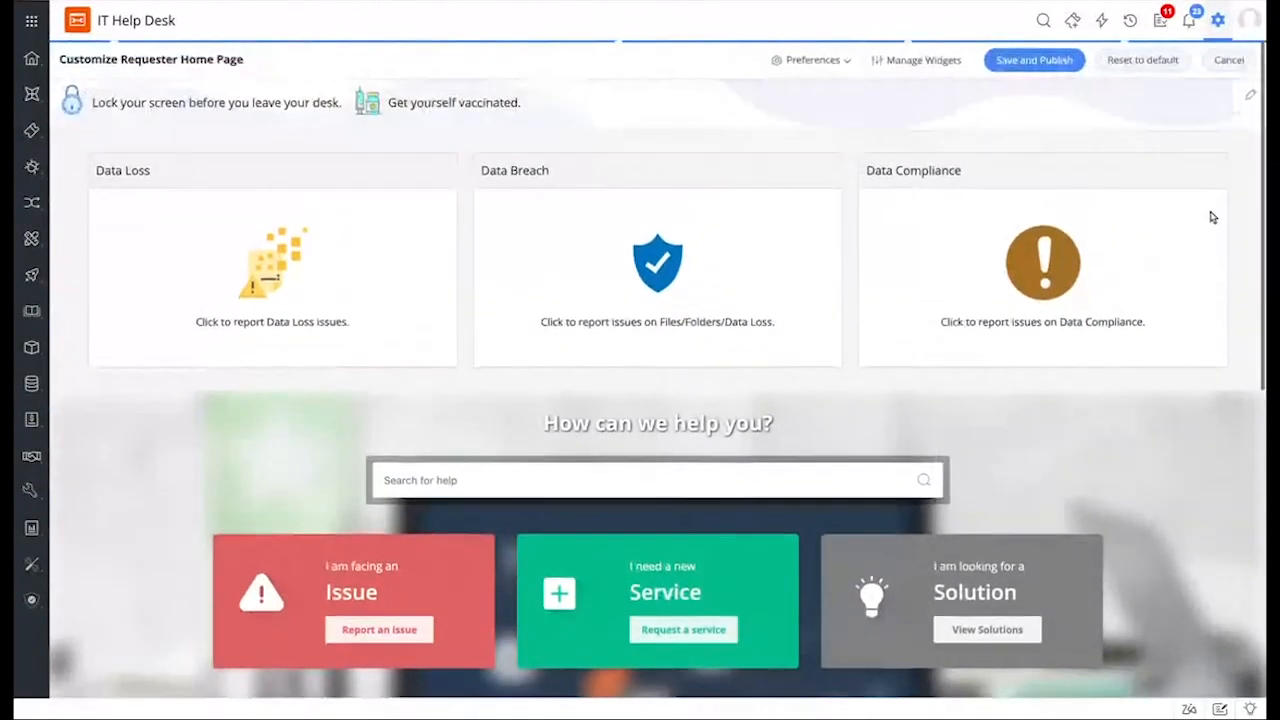
pyautogui.click(1229, 60)
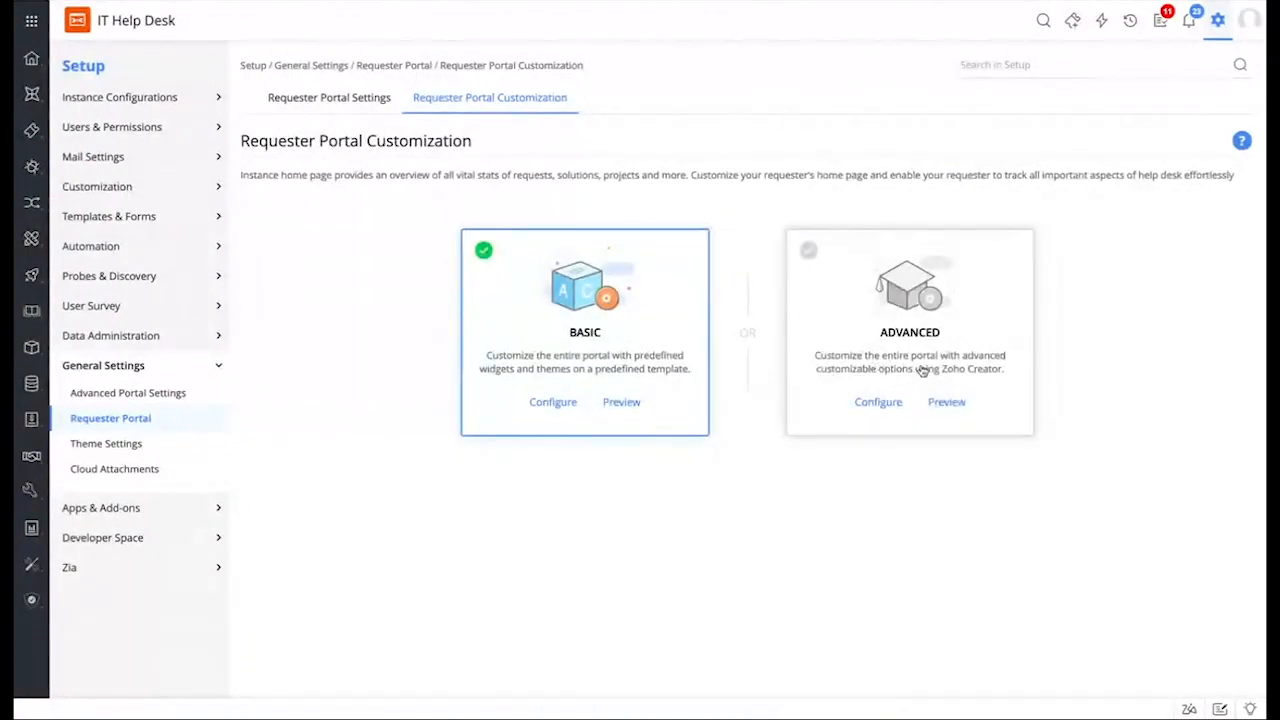
# Step: Configure the ADVANCED option to open the Advanced Customization template gallery
pyautogui.click(885, 405)
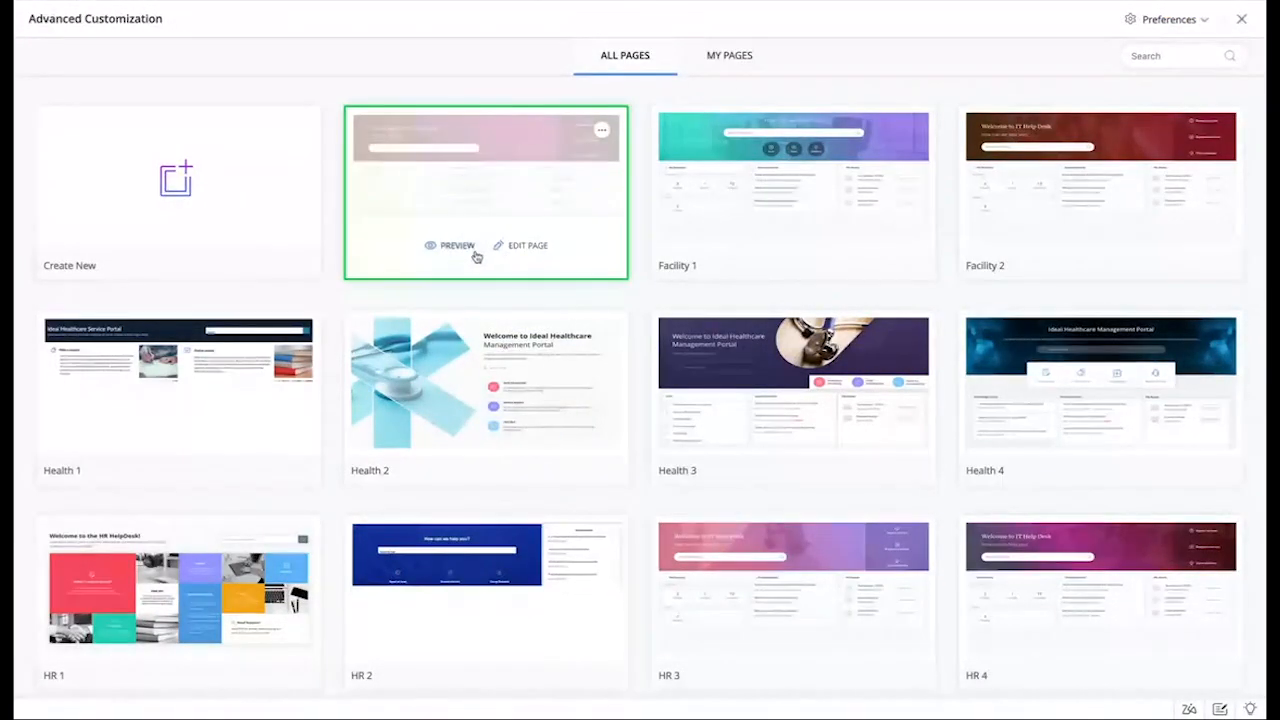
# Step: Edit the Facility 3 template and view its Panel, Button, List and Snippet elements
pyautogui.click(526, 246)
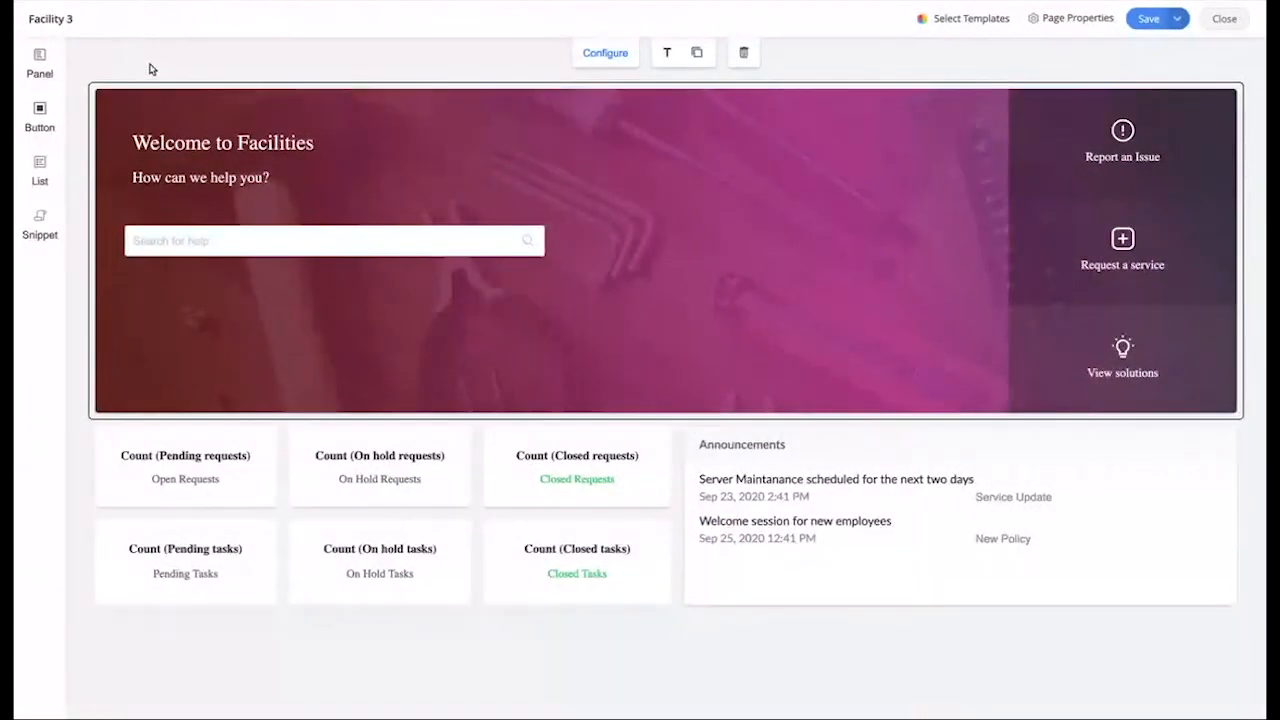
pyautogui.click(36, 66)
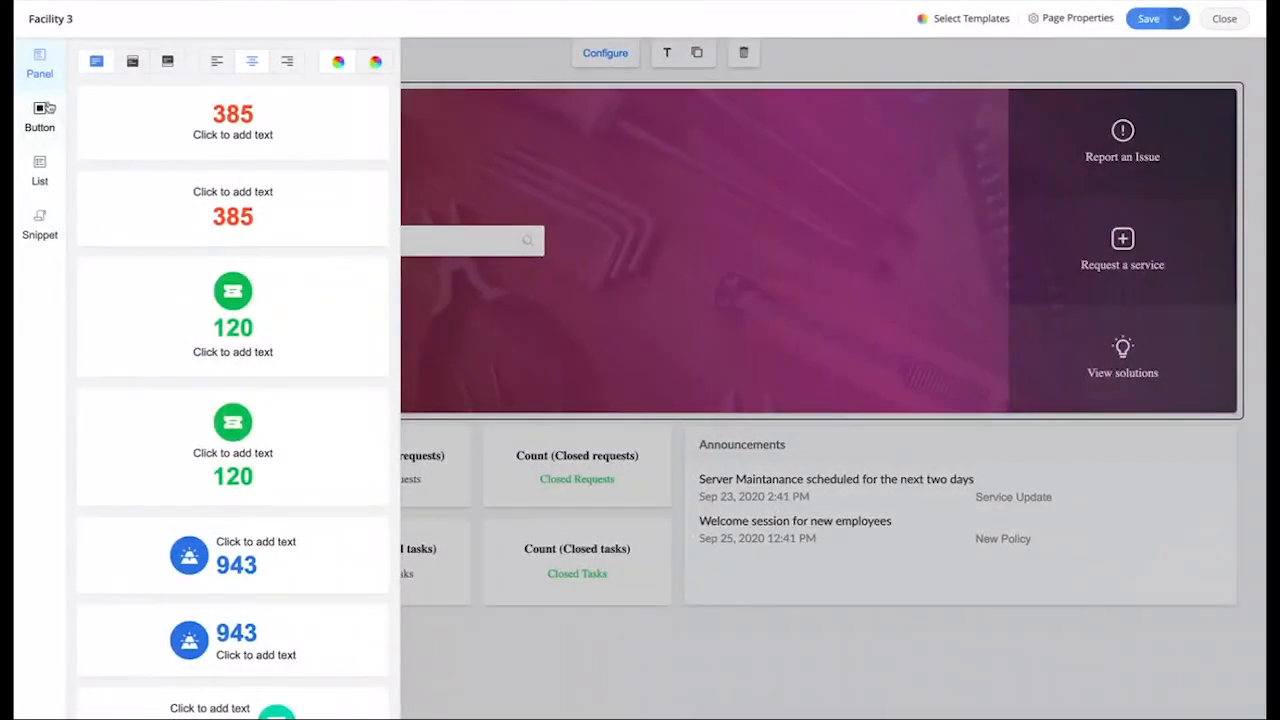
pyautogui.click(40, 114)
pyautogui.click(40, 172)
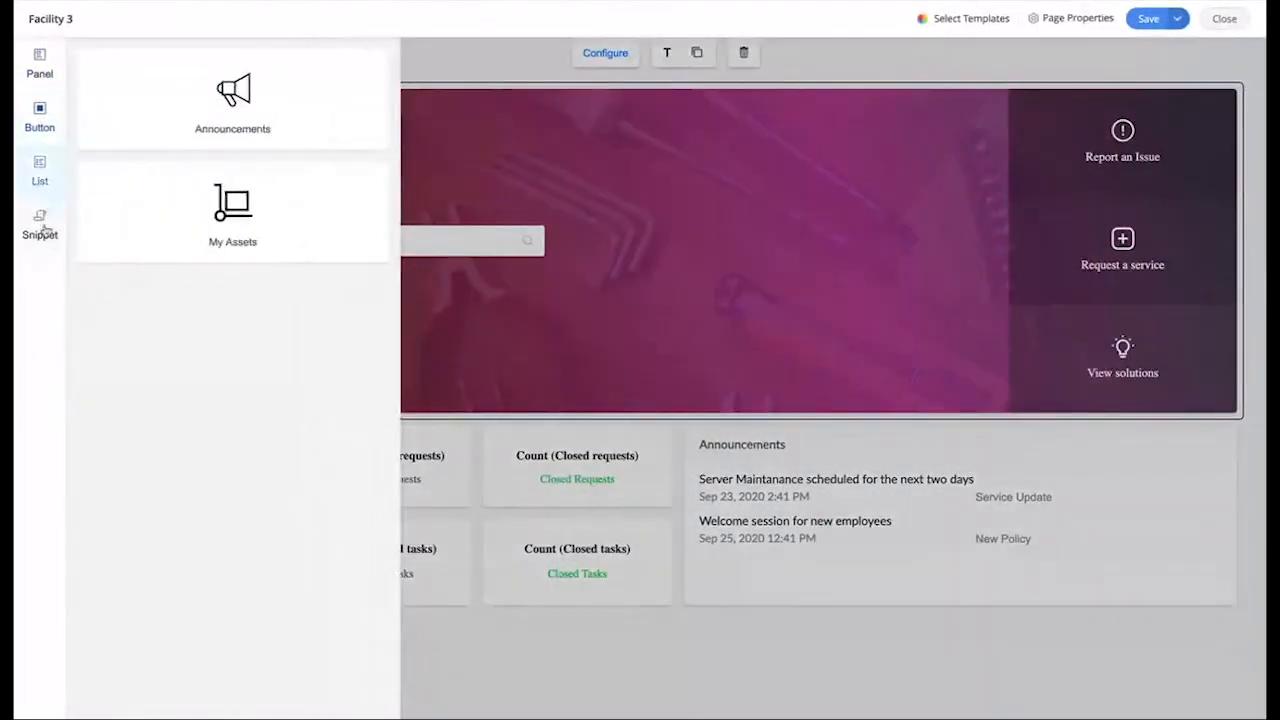
pyautogui.click(42, 228)
# Step: Hide the element choices and close the Facility 3 editor and Advanced Customization gallery
pyautogui.click(505, 63)
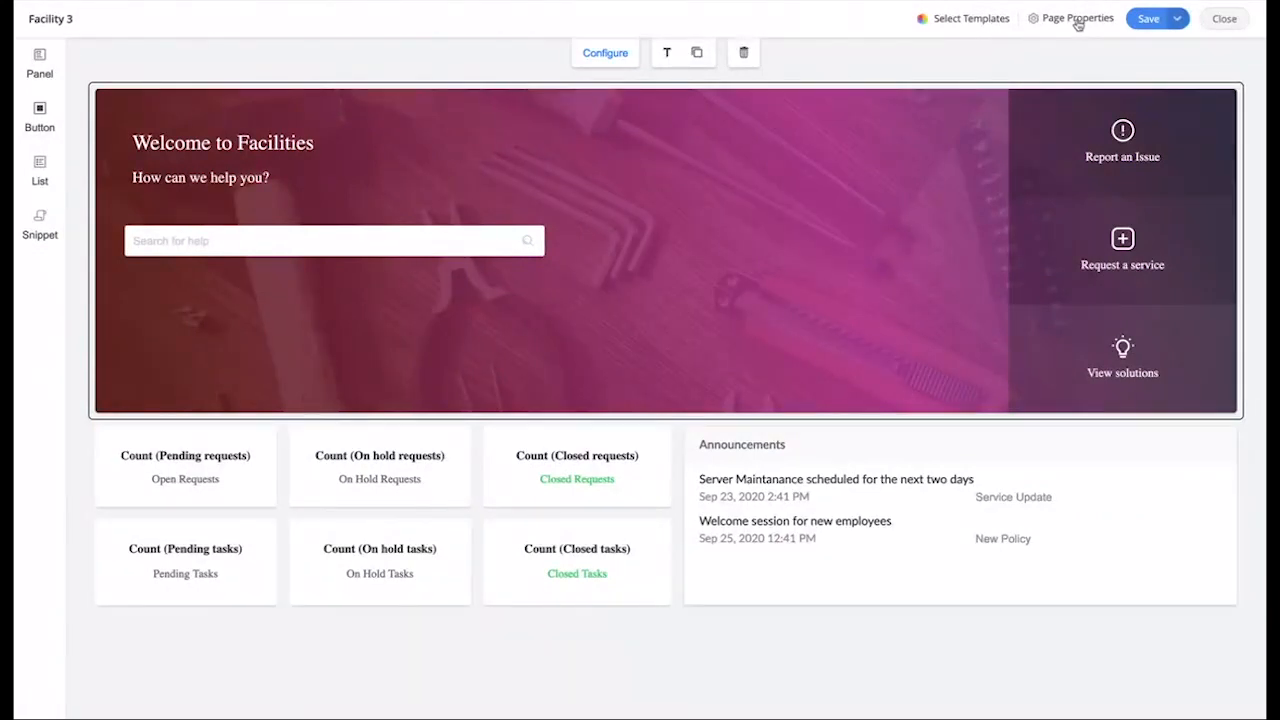
pyautogui.click(1226, 20)
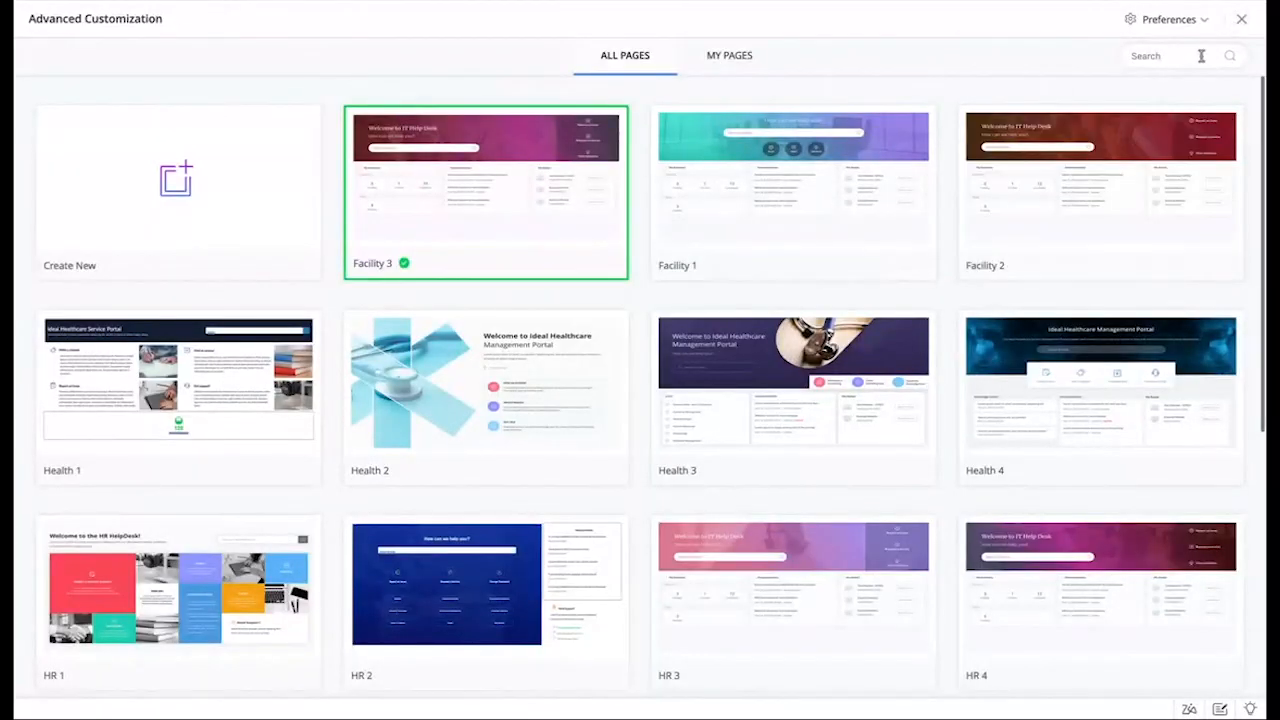
pyautogui.click(1241, 22)
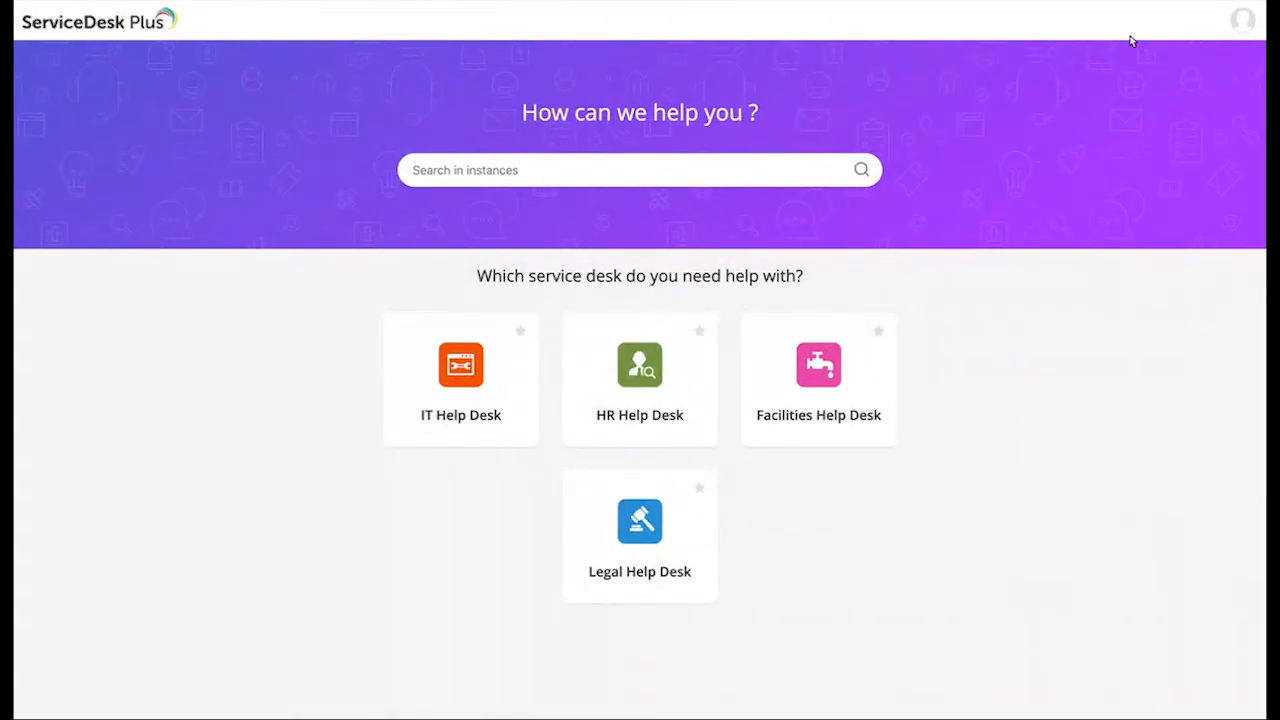
# Step: Choose the IT Help Desk card to view its live requester home page
pyautogui.moveTo(446, 412)
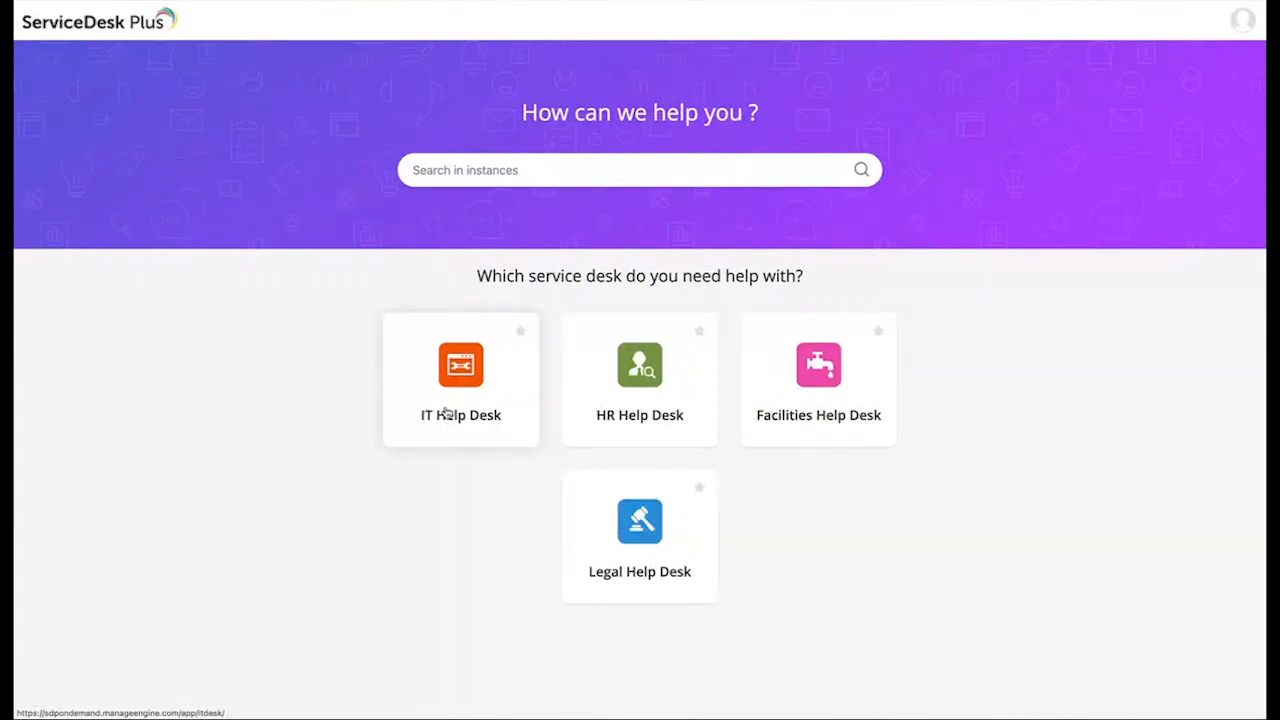
pyautogui.click(446, 412)
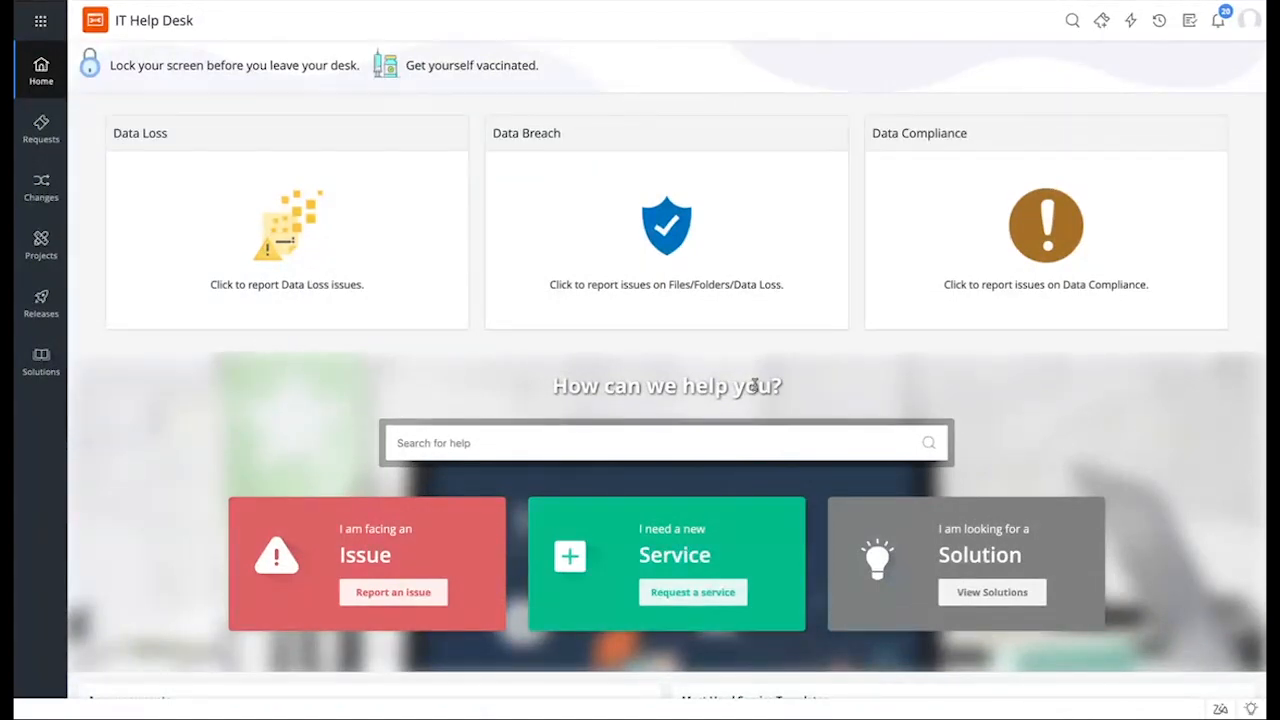
pyautogui.scroll(-2, 754, 386)
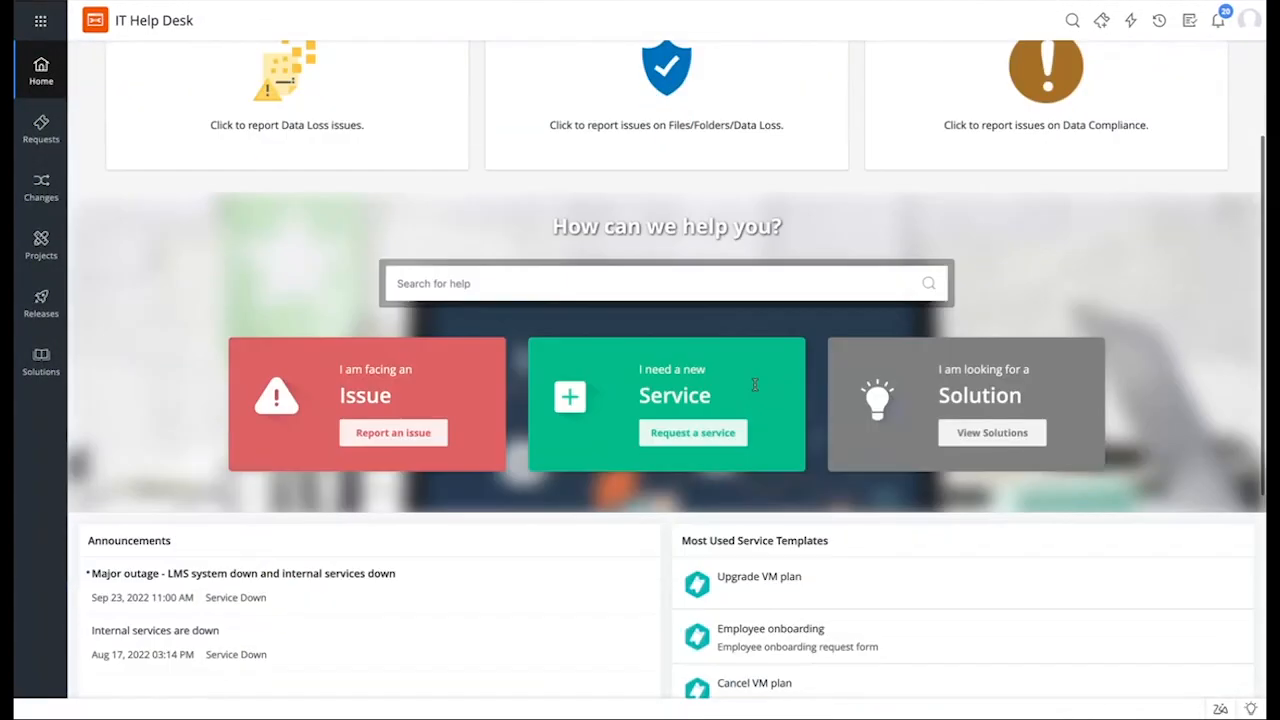
pyautogui.scroll(-3, 754, 386)
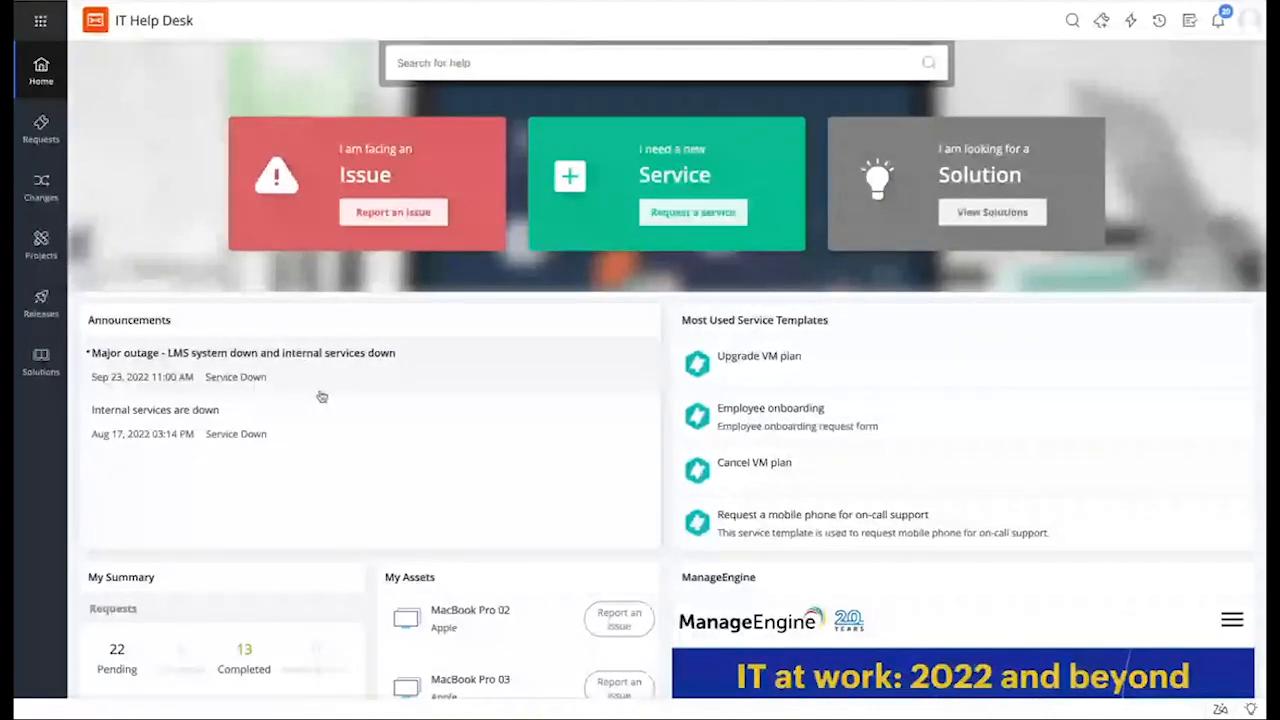
pyautogui.scroll(-1, 321, 396)
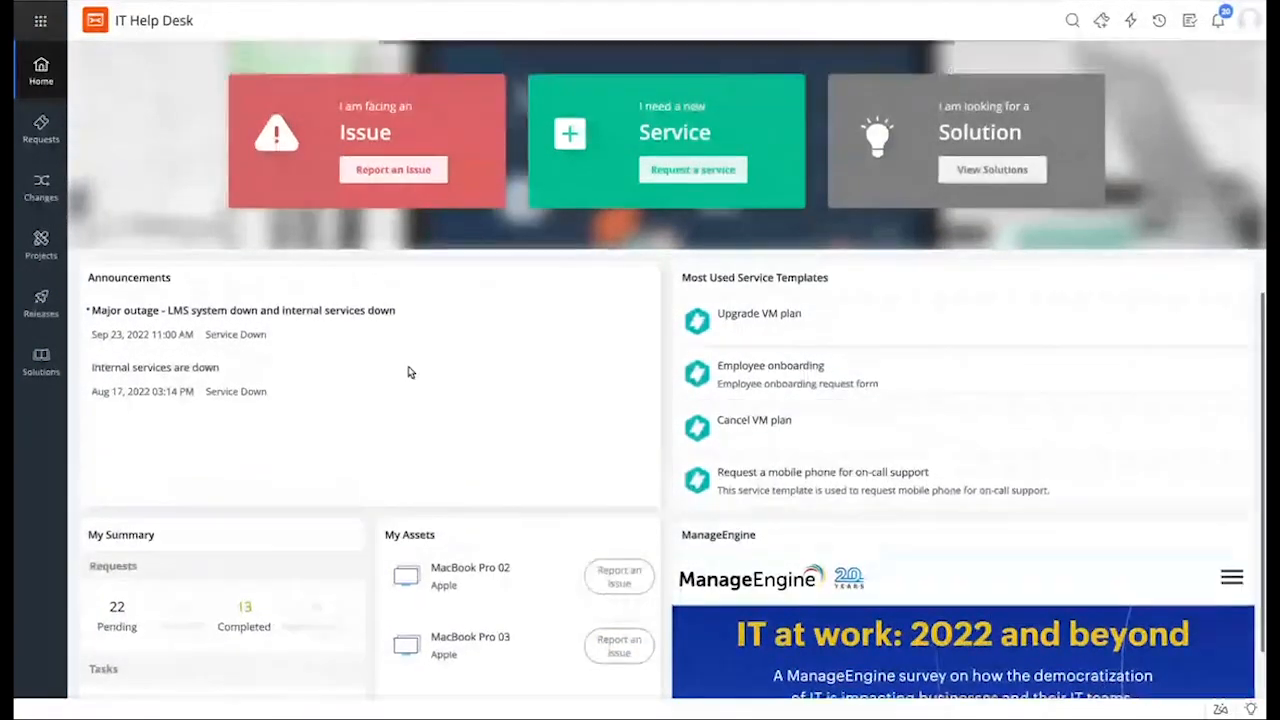
pyautogui.scroll(2, 408, 372)
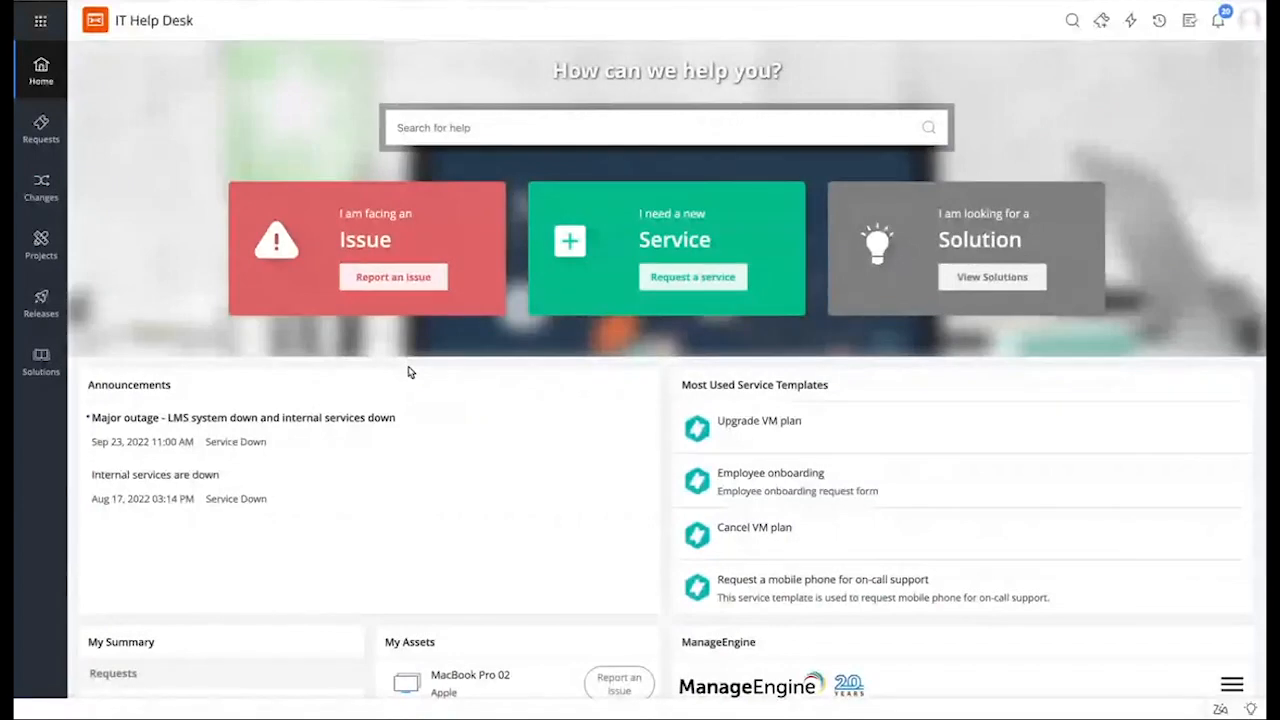
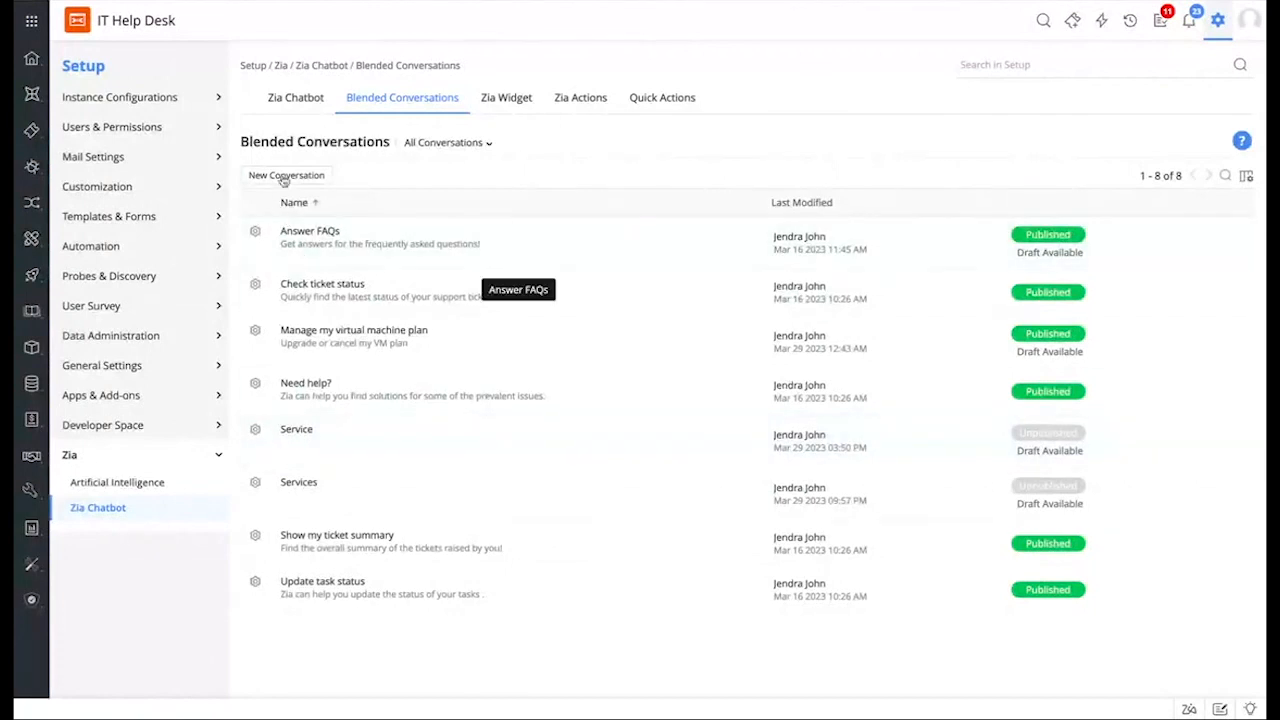
# Step: Open the Service conversation and briefly view the block catalogue after the start node
pyautogui.click(302, 432)
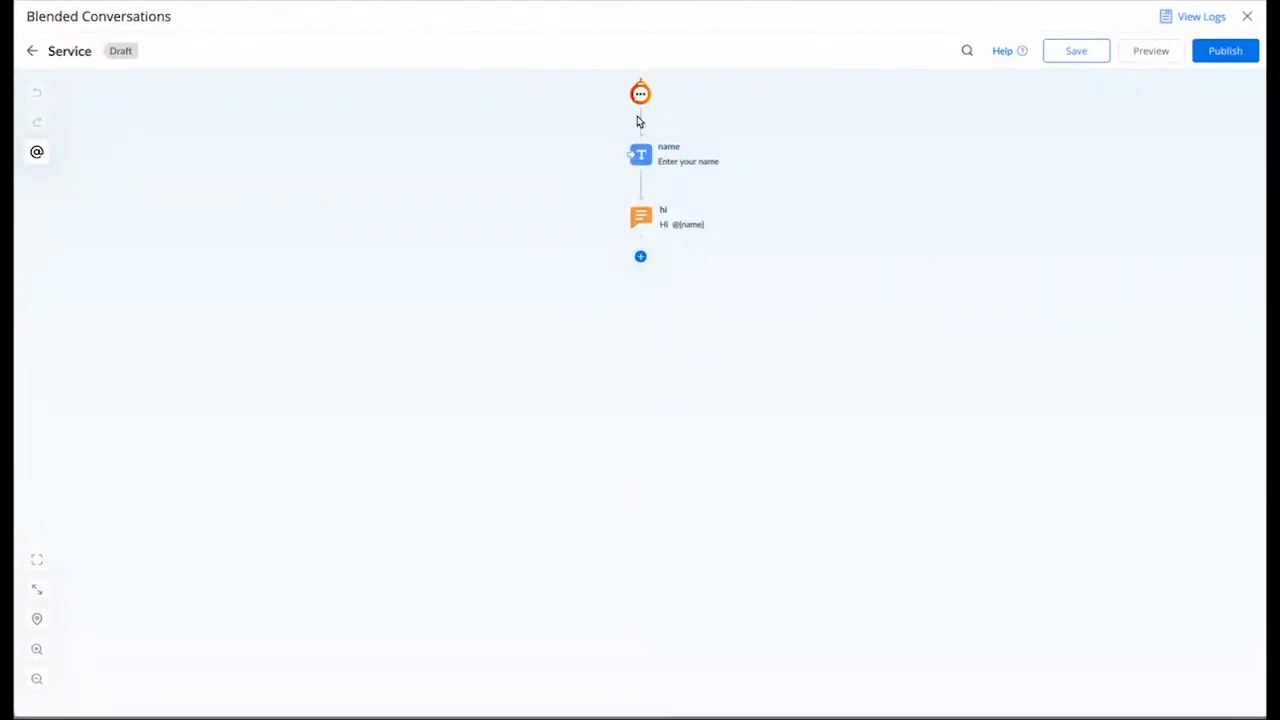
pyautogui.click(640, 122)
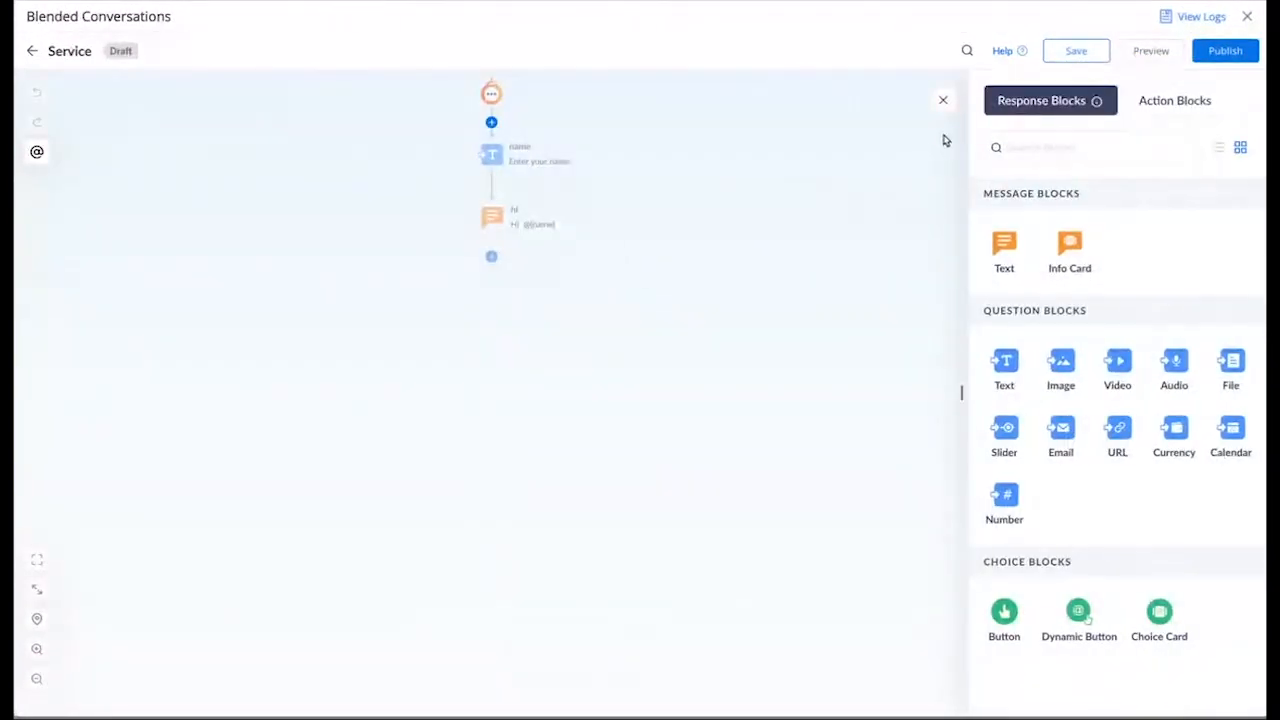
pyautogui.click(943, 100)
# Step: Delete the existing name-question and greeting path from the Service flow
pyautogui.click(636, 154)
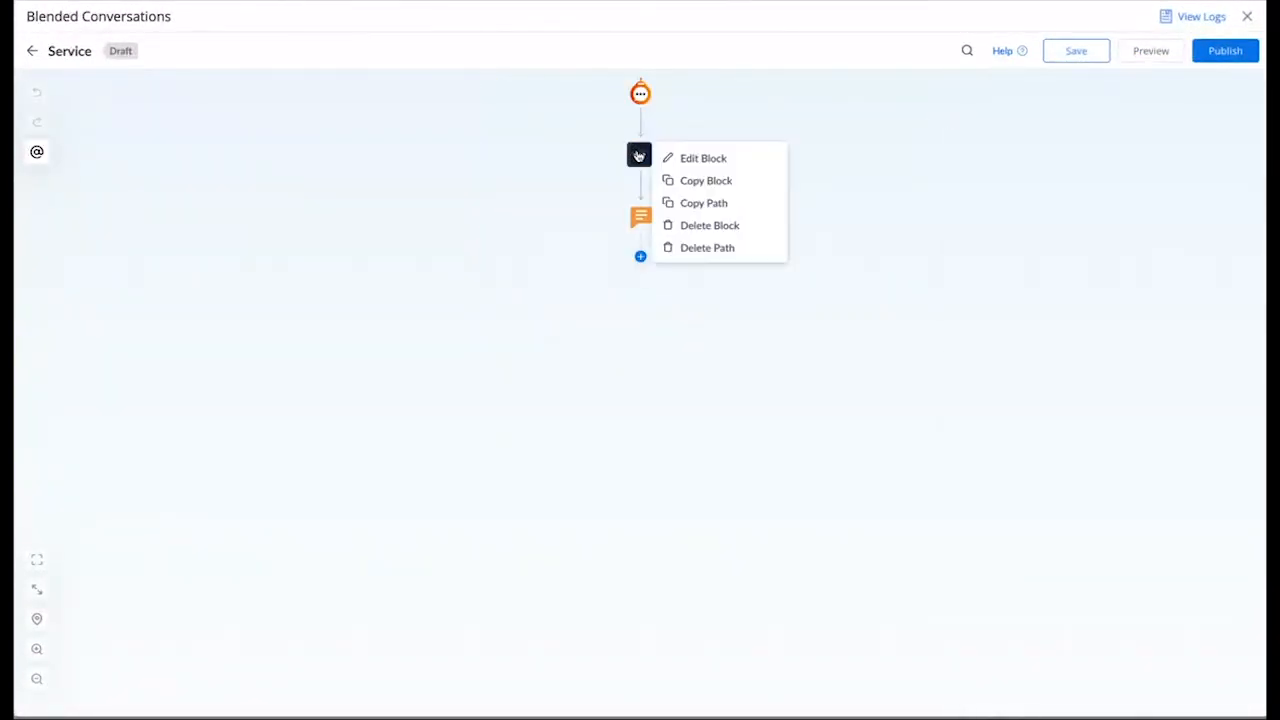
pyautogui.click(711, 246)
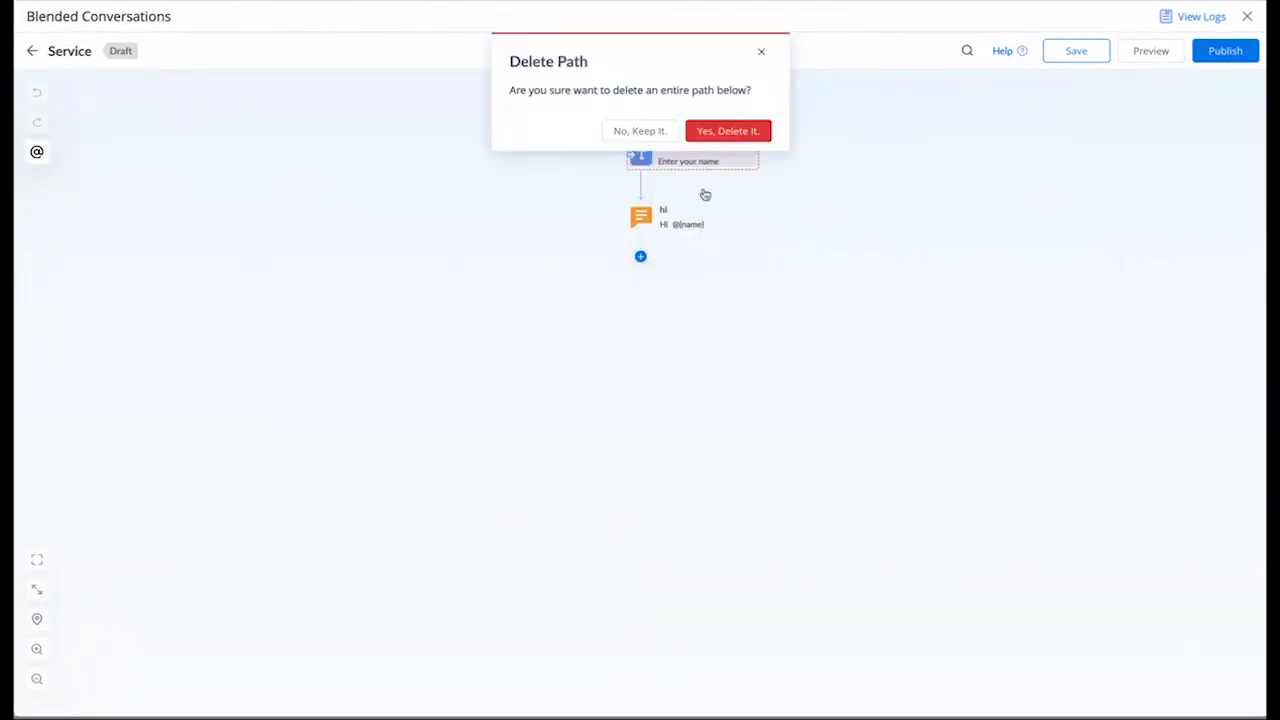
pyautogui.click(729, 129)
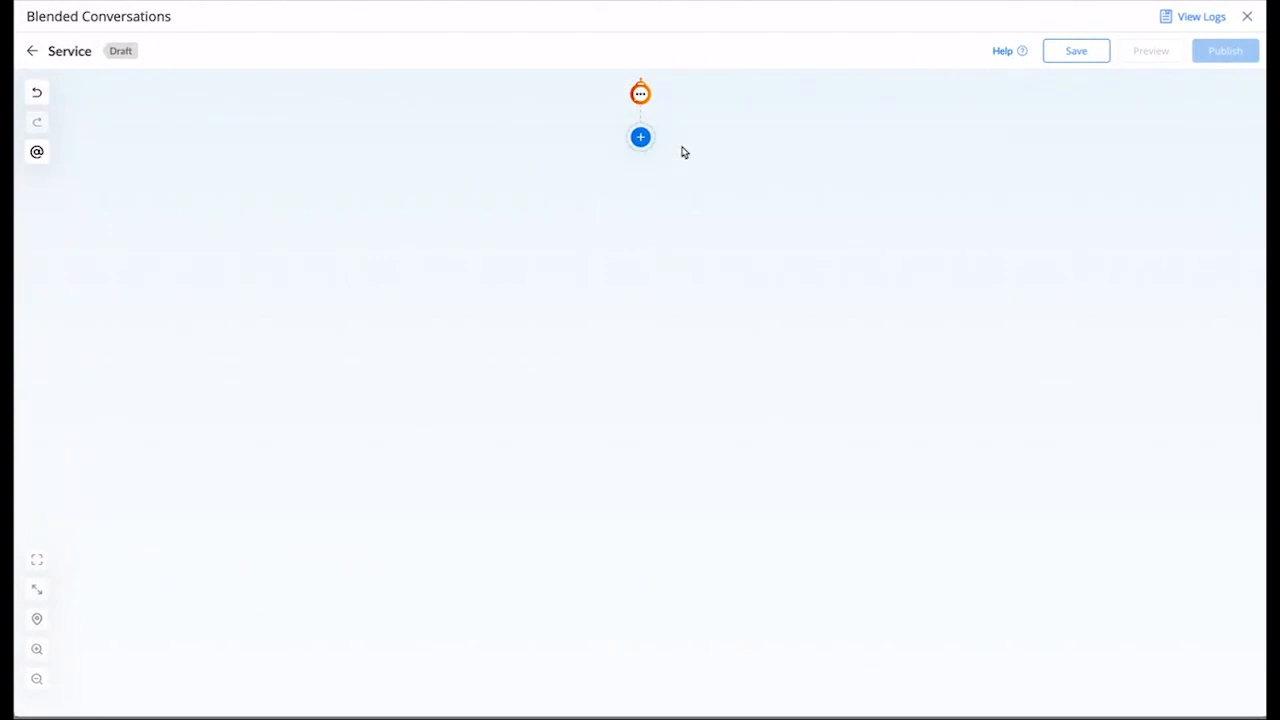
# Step: Show the Response Blocks catalogue under the start node and preview several of its blocks
pyautogui.click(640, 138)
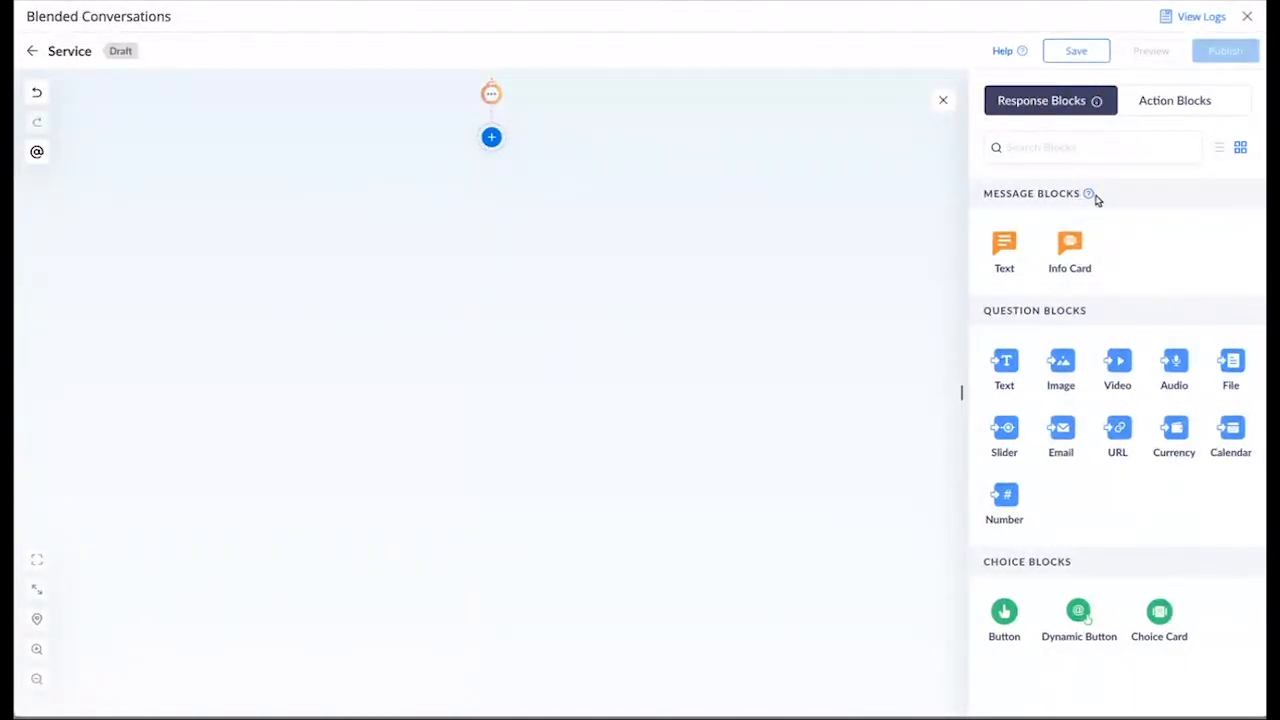
pyautogui.moveTo(1013, 246)
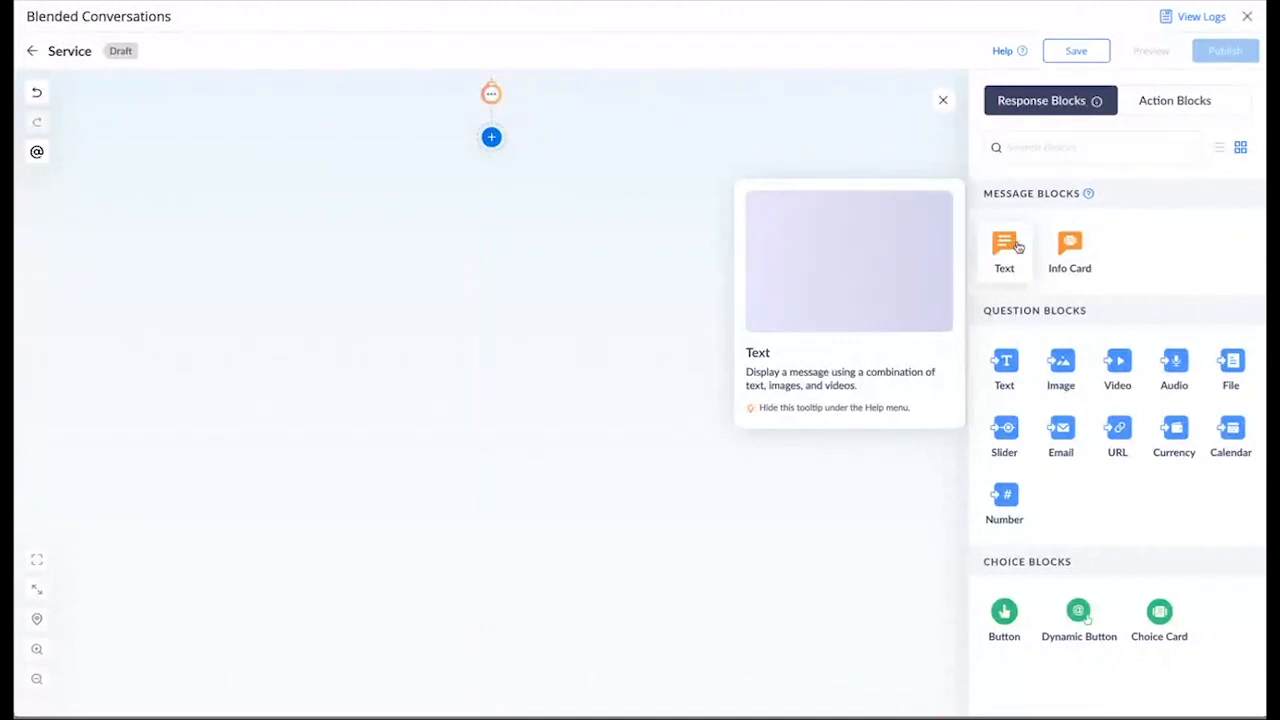
pyautogui.moveTo(1066, 258)
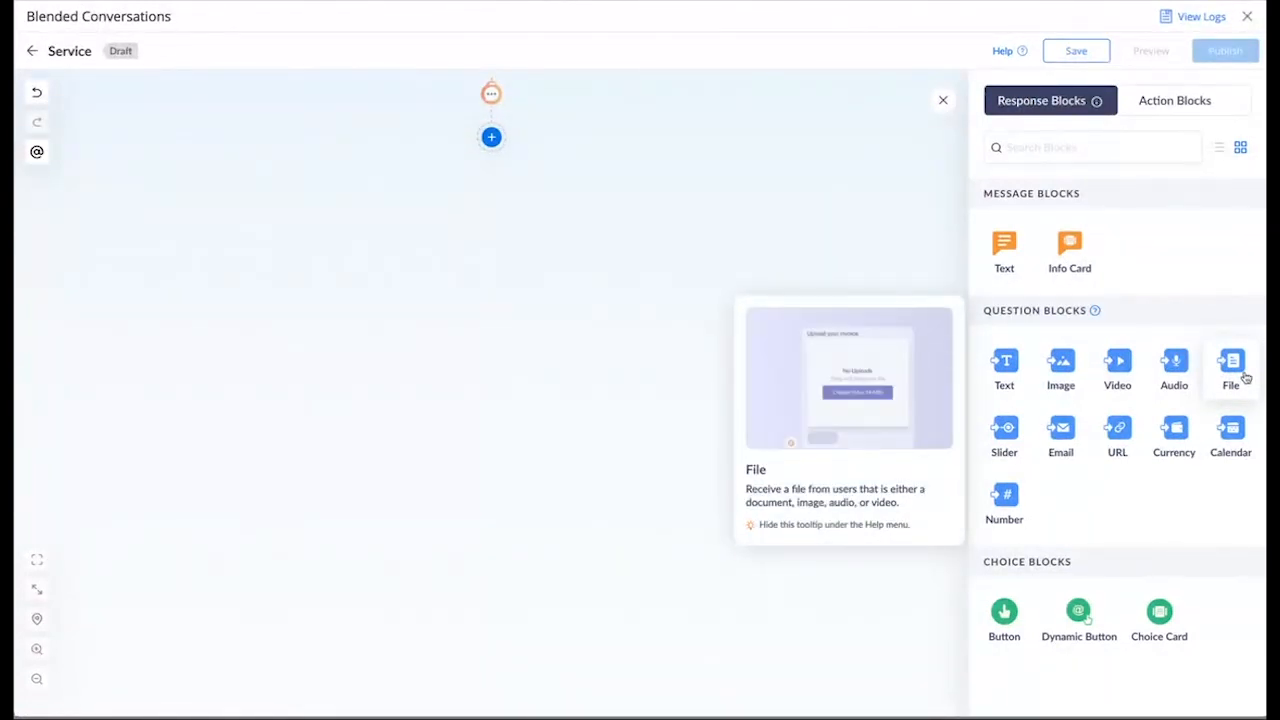
pyautogui.moveTo(1006, 436)
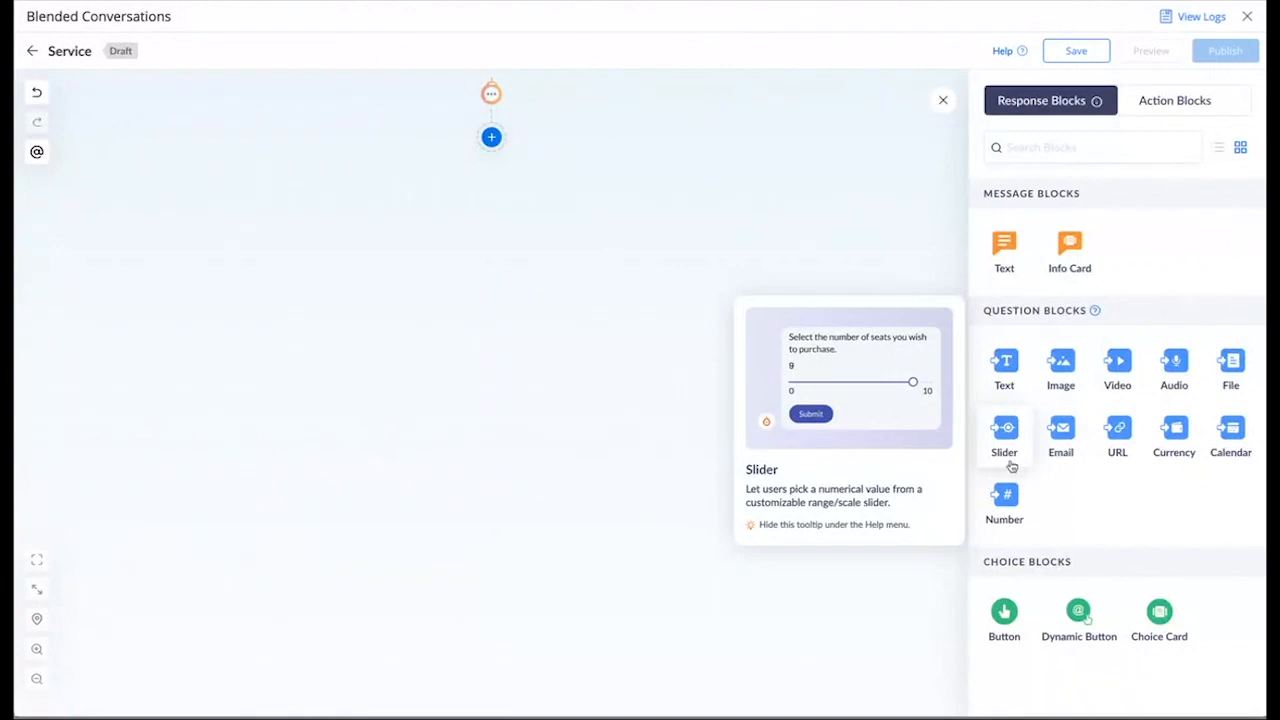
pyautogui.moveTo(1007, 614)
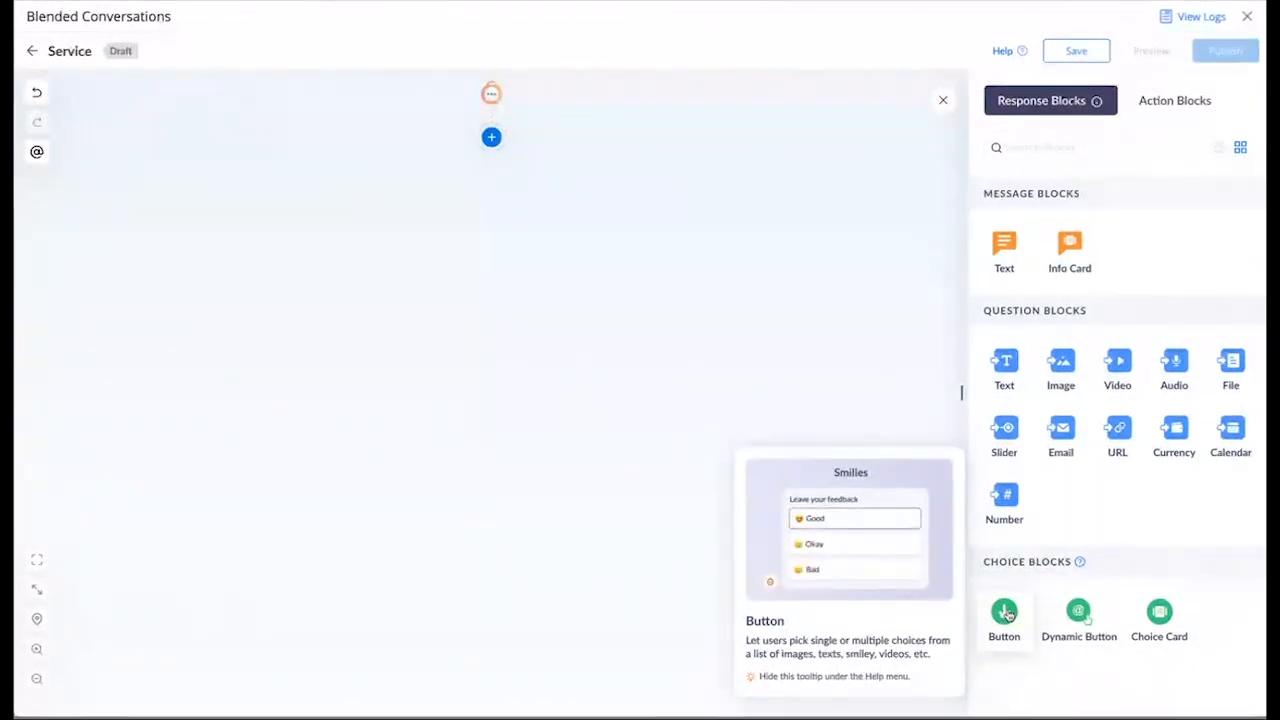
pyautogui.moveTo(1079, 618)
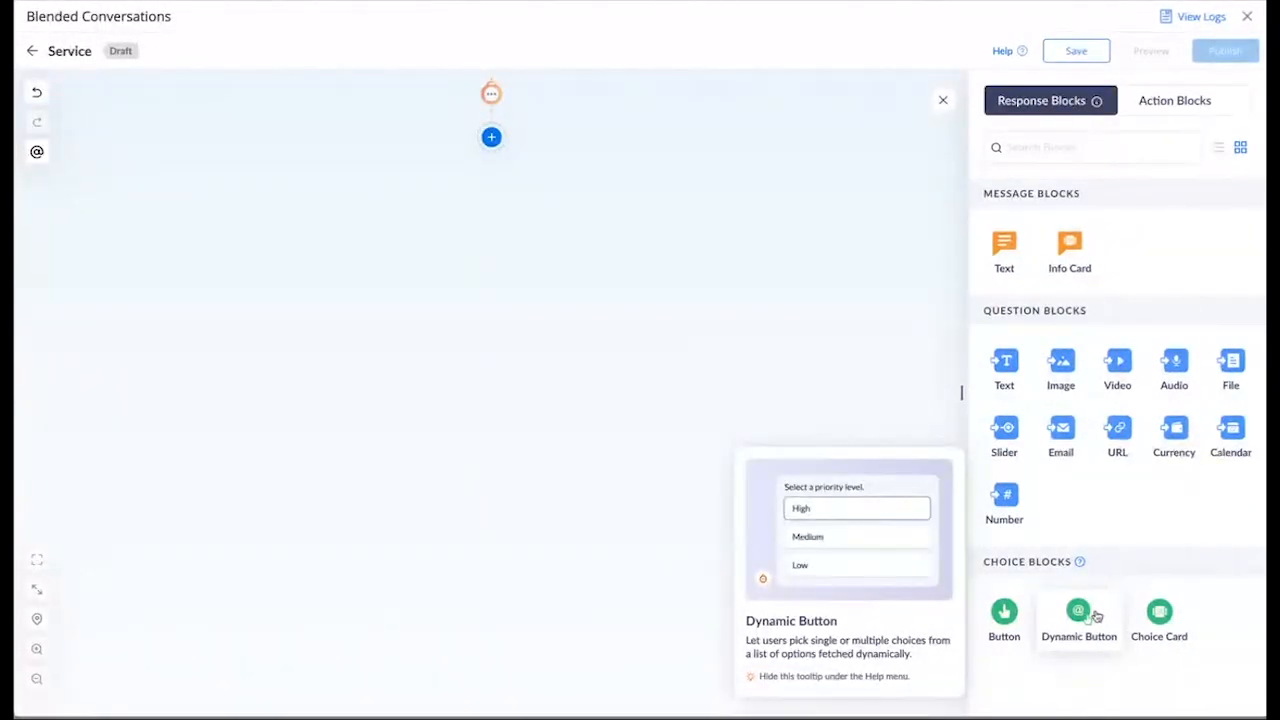
pyautogui.moveTo(1155, 615)
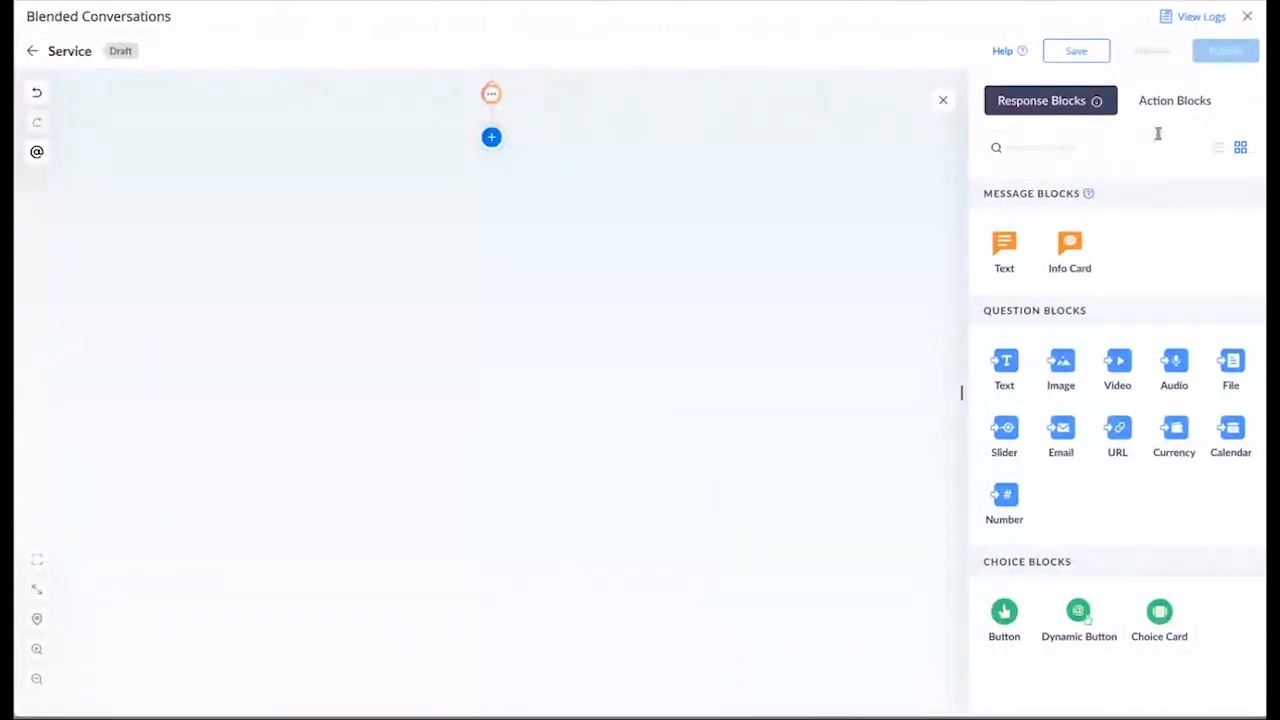
pyautogui.click(1187, 109)
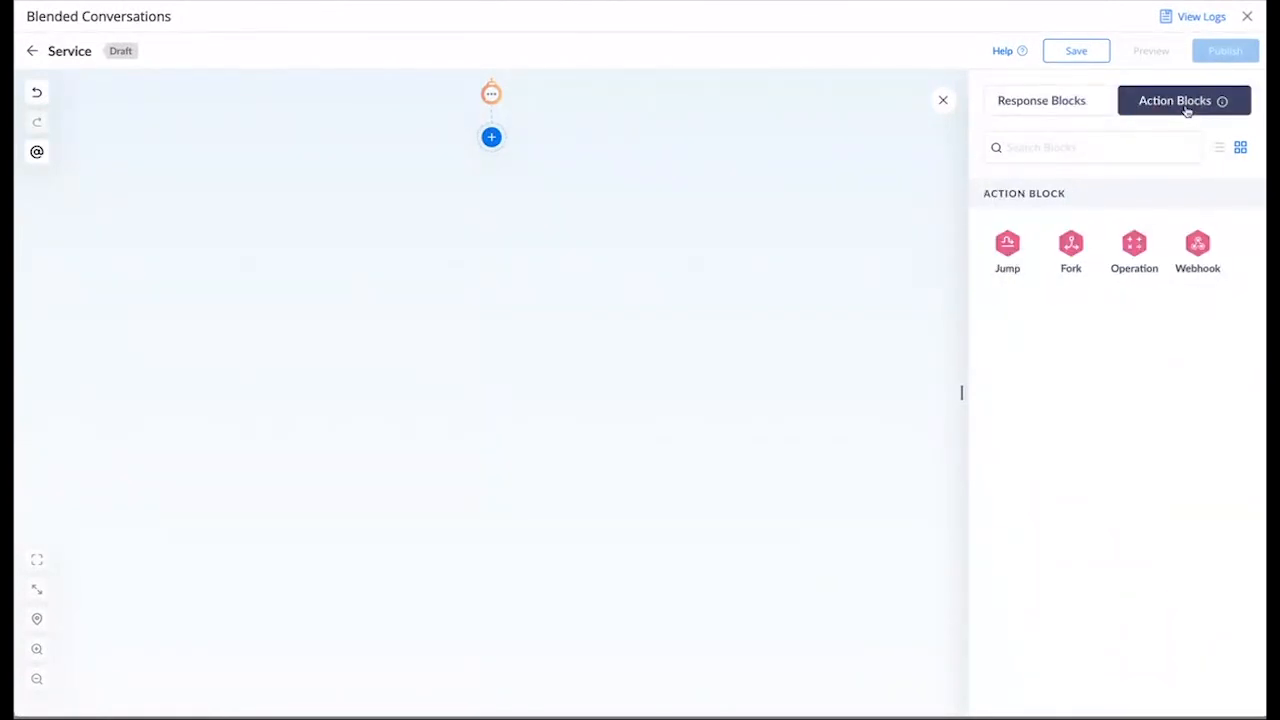
# Step: Preview the Jump, Fork, Operation and Webhook action blocks
pyautogui.moveTo(1007, 247)
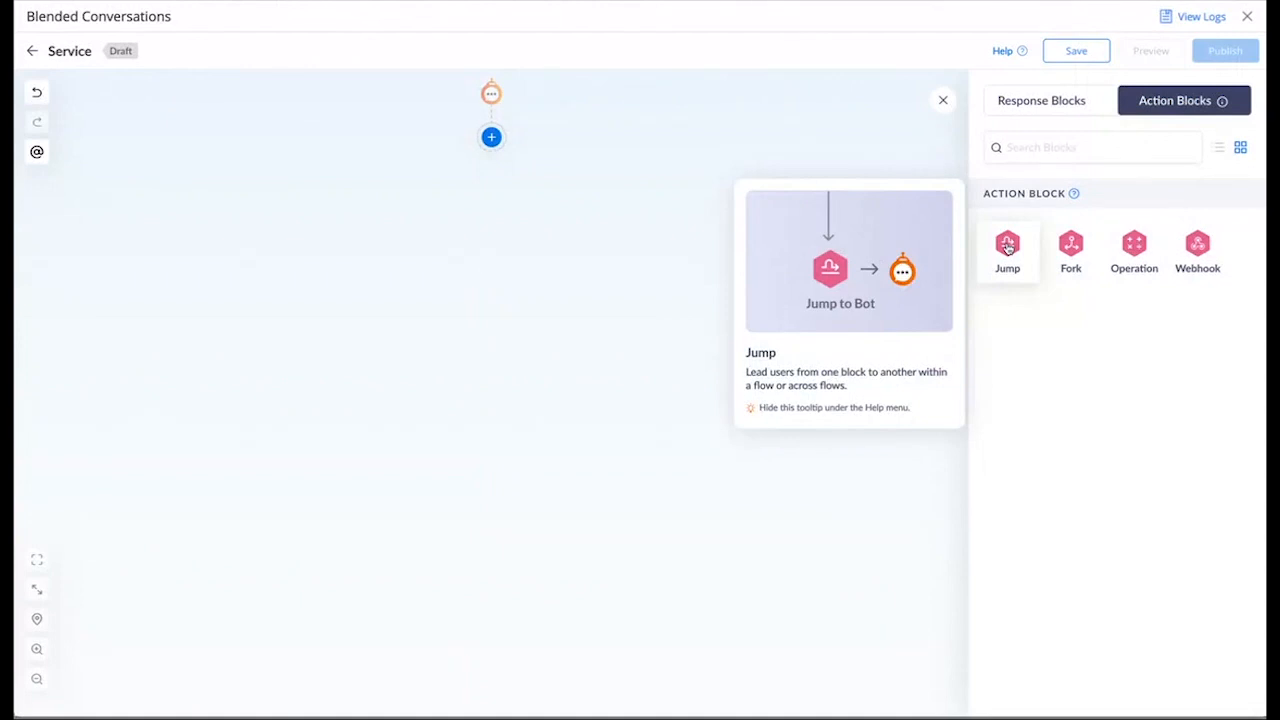
pyautogui.moveTo(1068, 256)
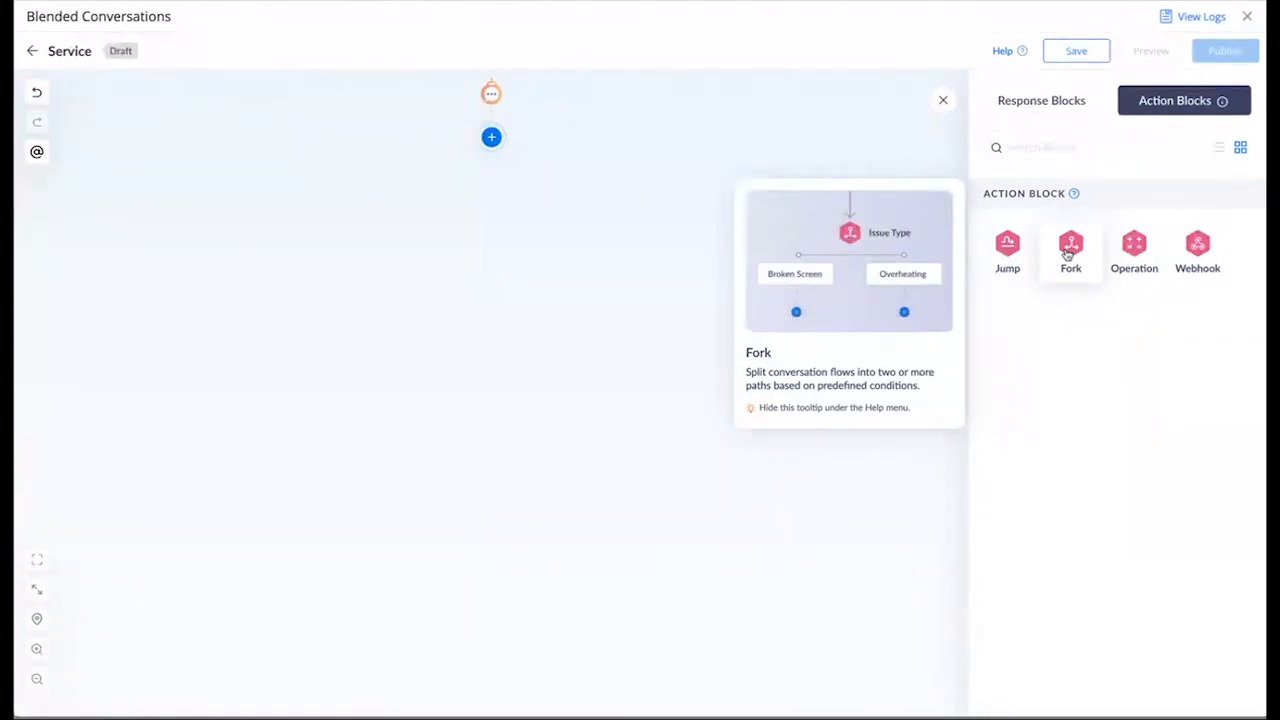
pyautogui.moveTo(1122, 260)
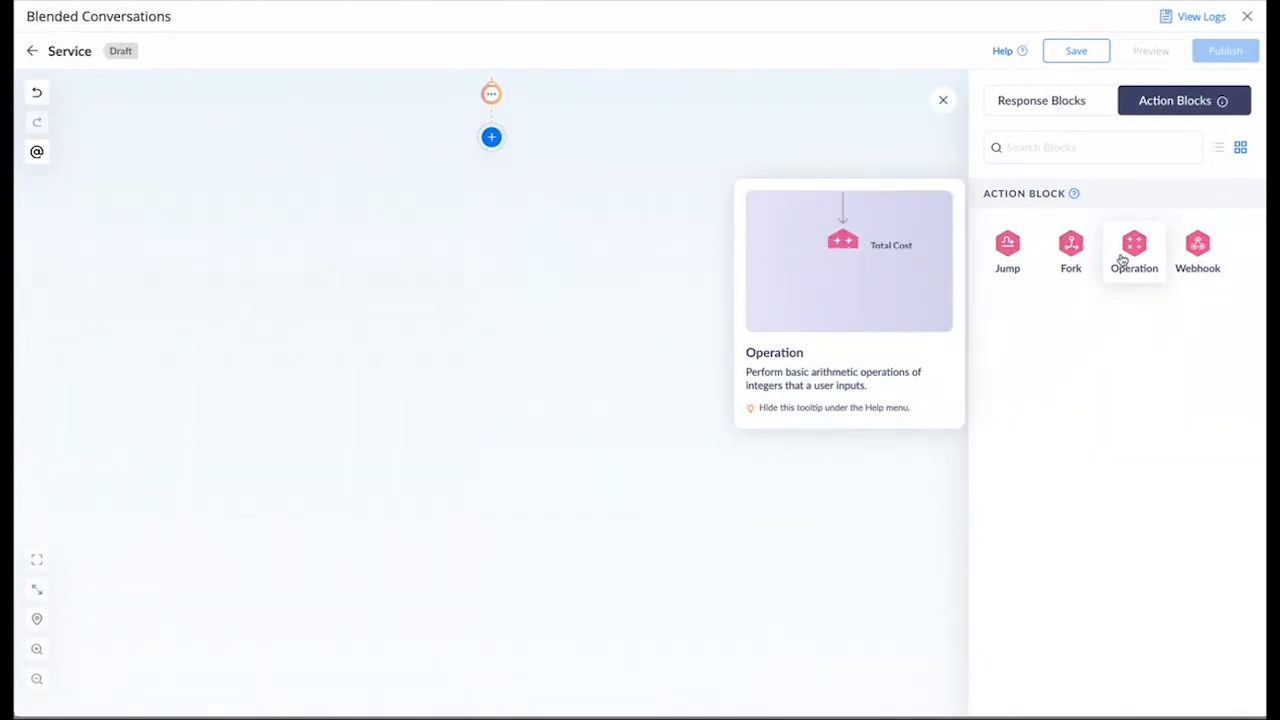
pyautogui.moveTo(1188, 260)
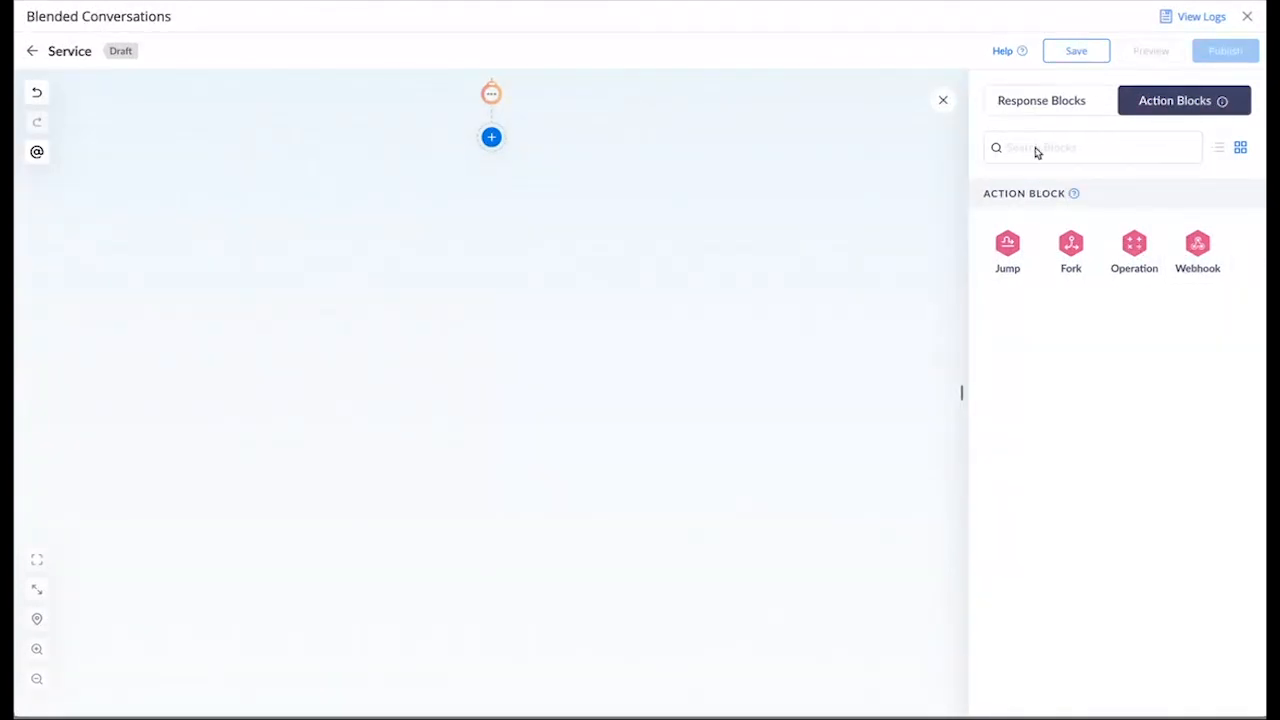
# Step: Return to Response Blocks and confirm the Service conversation's Variables list has no local variables
pyautogui.click(1036, 106)
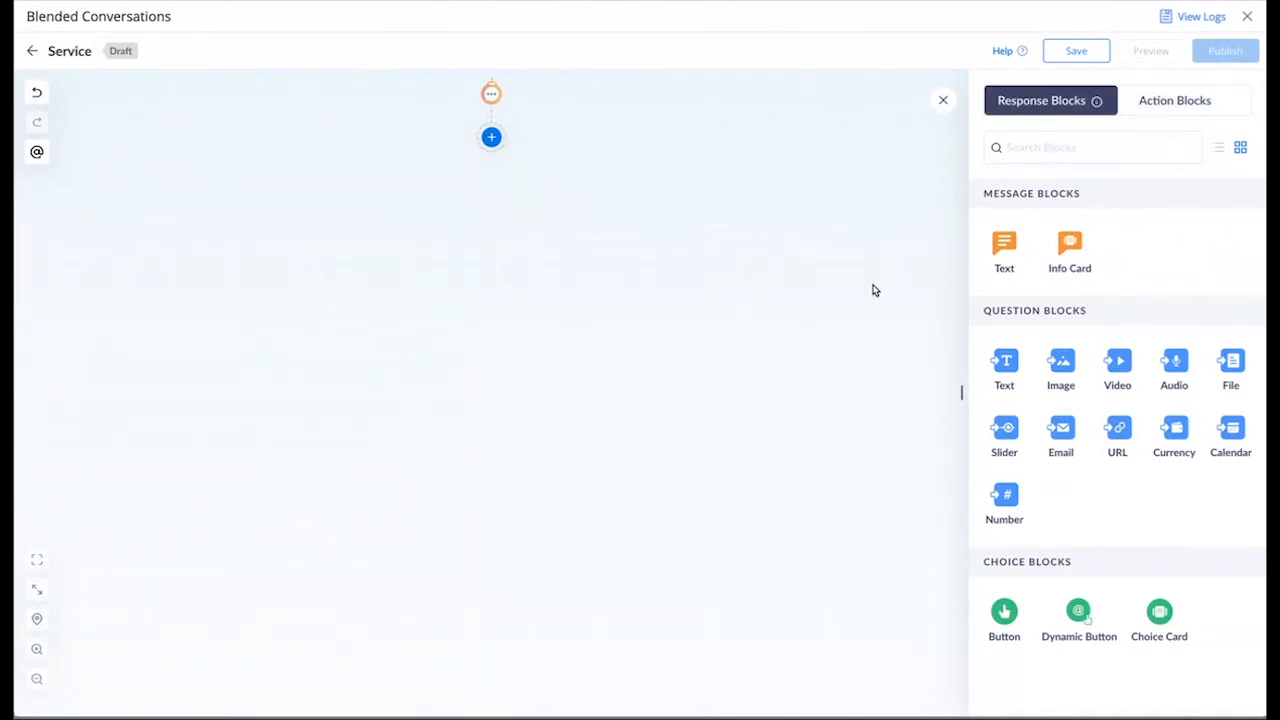
pyautogui.click(38, 153)
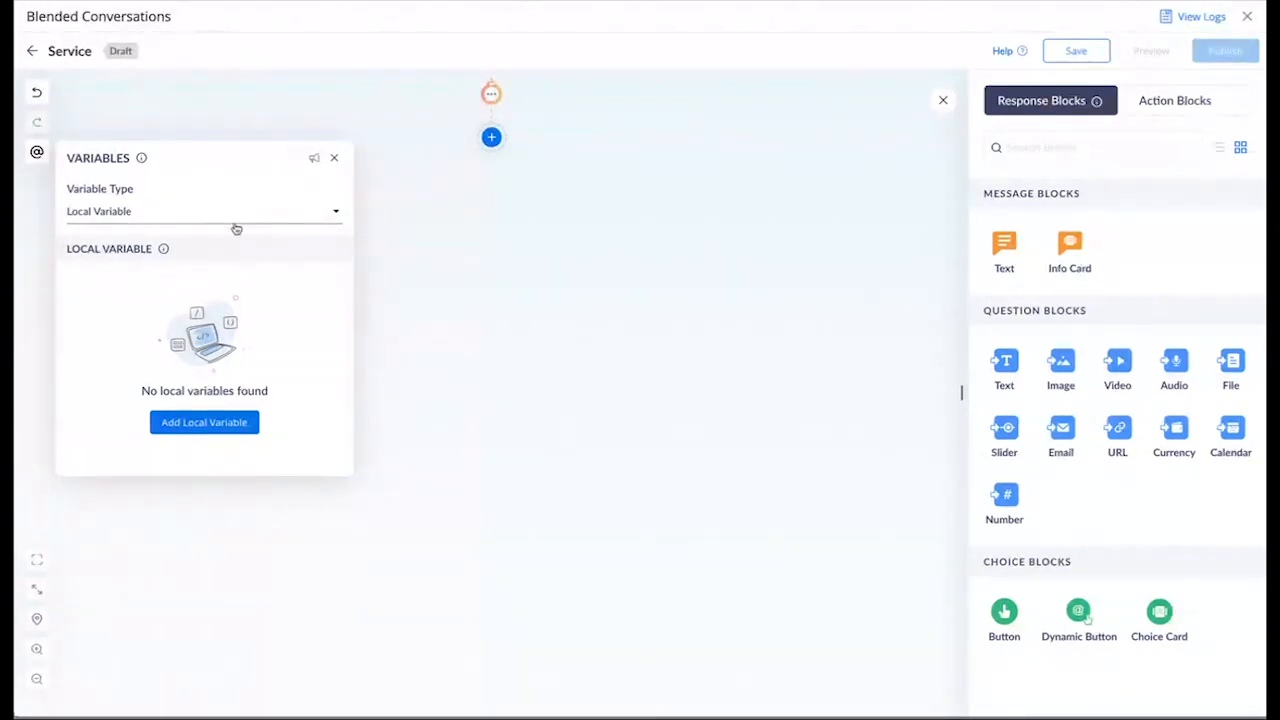
pyautogui.moveTo(164, 250)
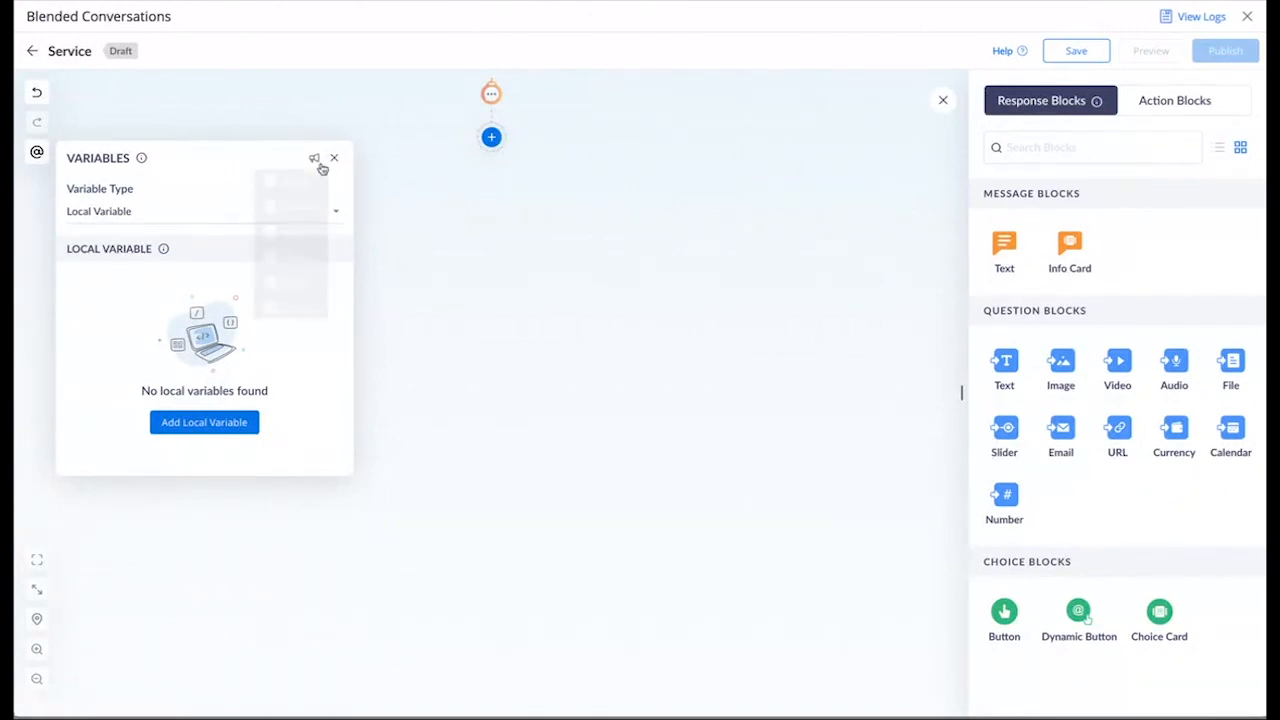
pyautogui.click(335, 161)
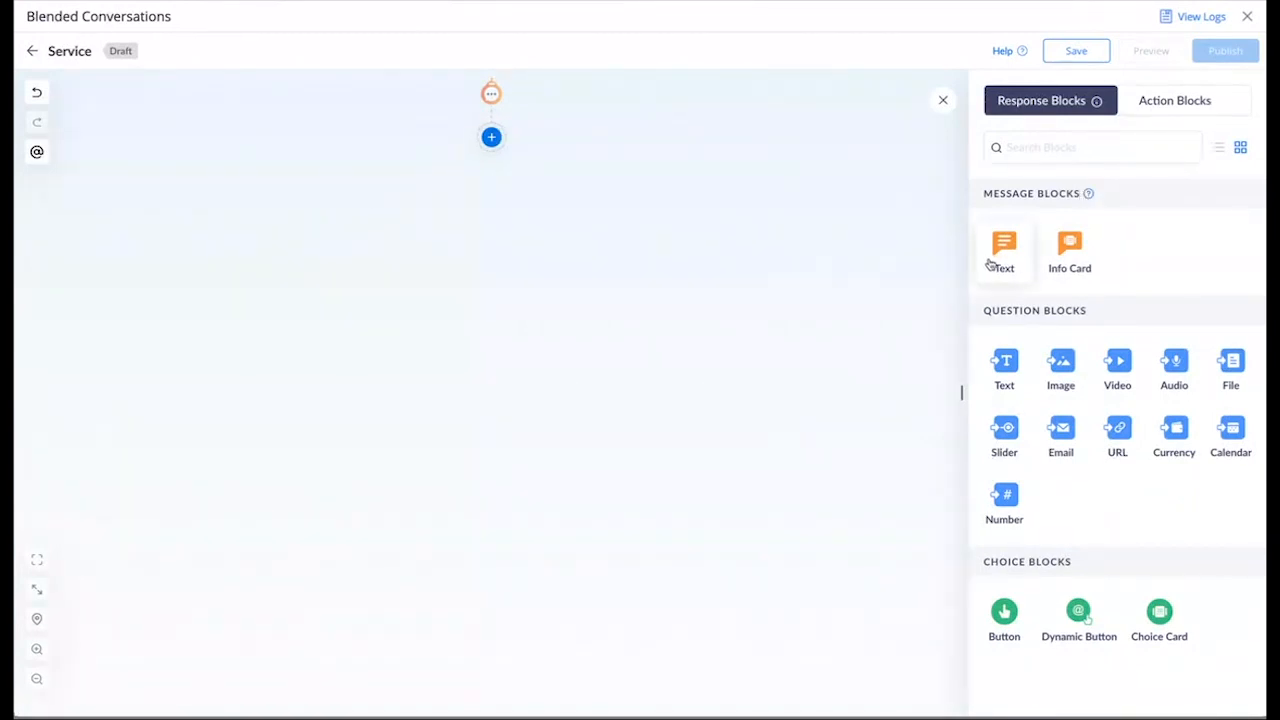
# Step: Add a Text question block 'name' asking 'Enter your name', stored in variable name
pyautogui.moveTo(996, 262)
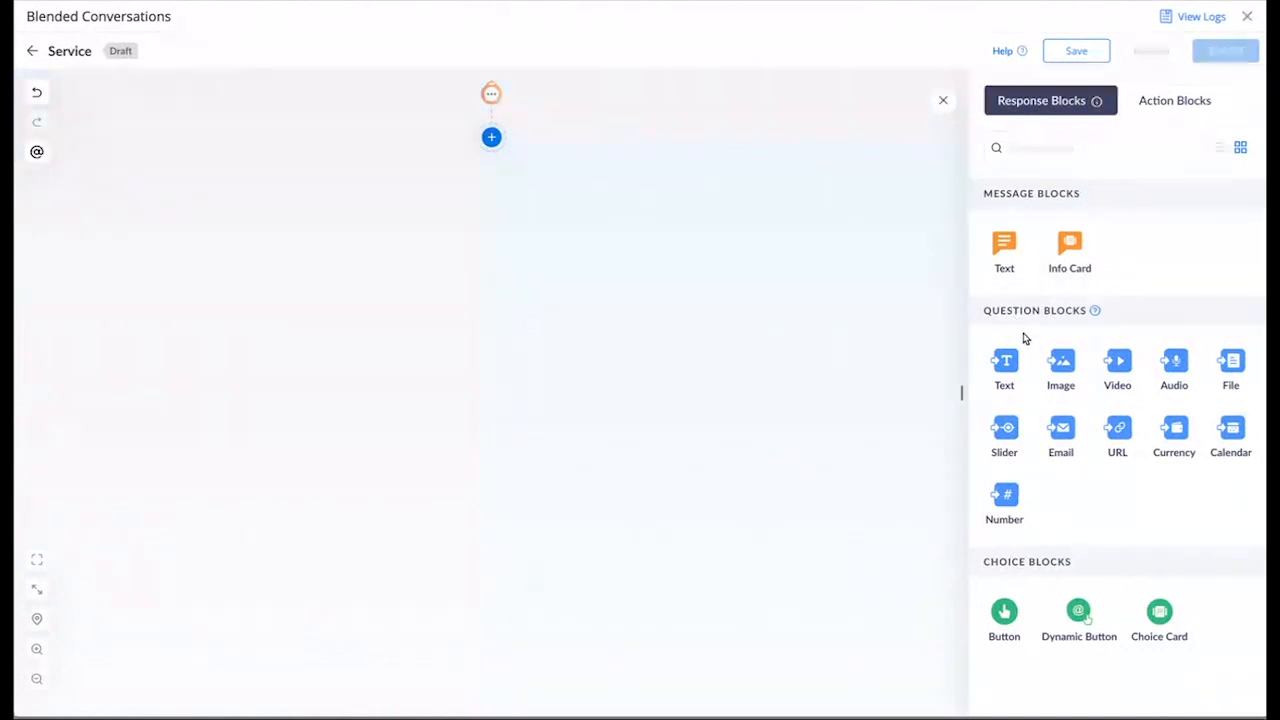
pyautogui.click(1008, 370)
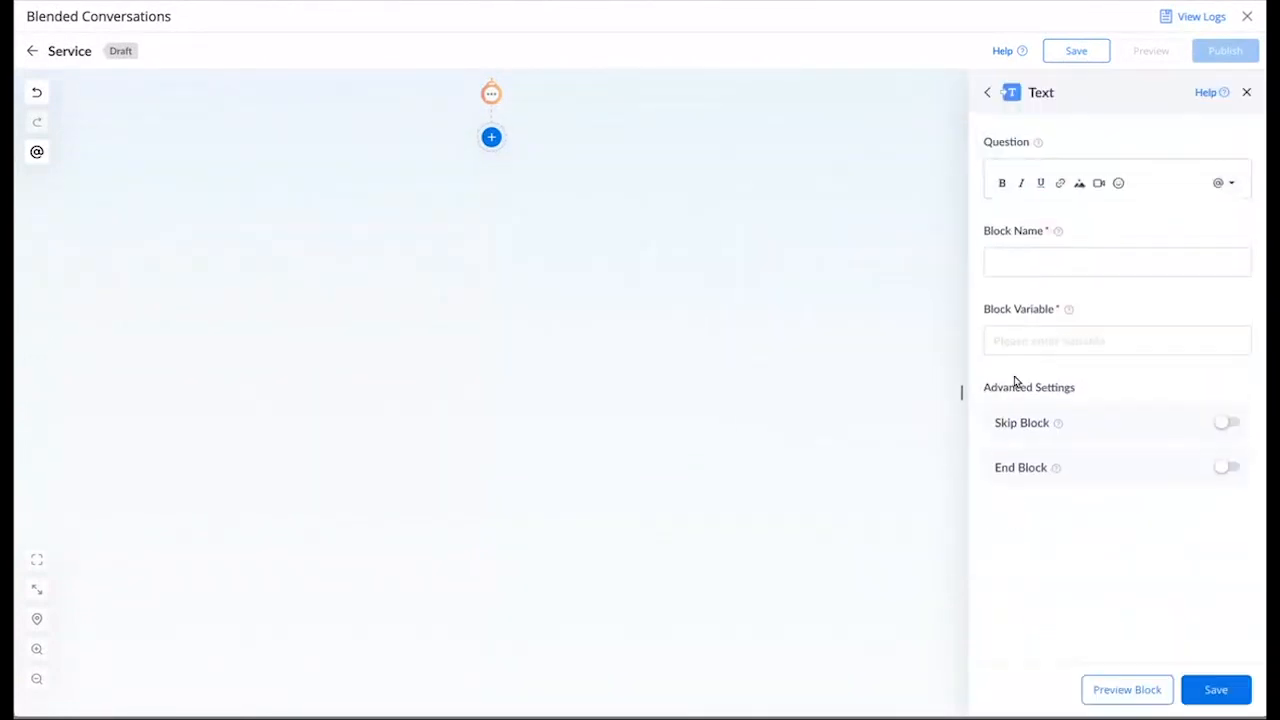
pyautogui.write('Ent')
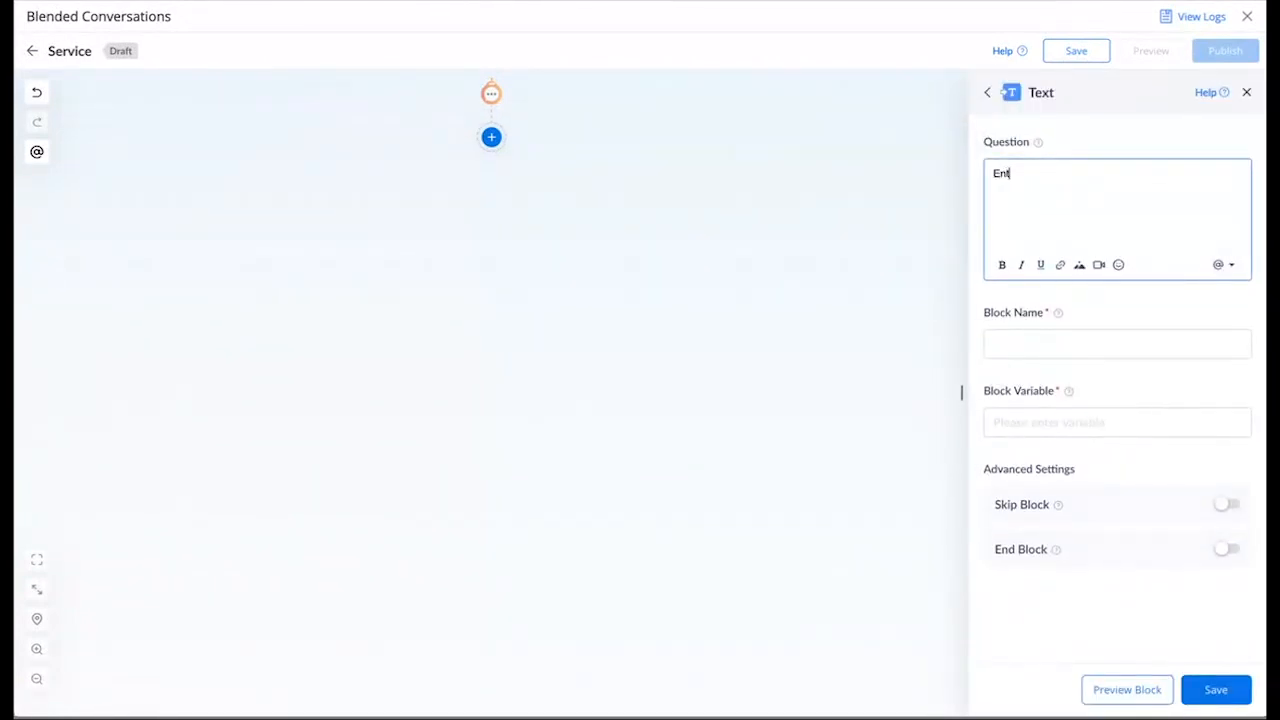
pyautogui.write('er your name')
pyautogui.click(1077, 372)
pyautogui.click(1082, 253)
pyautogui.write('name')
pyautogui.click(1099, 341)
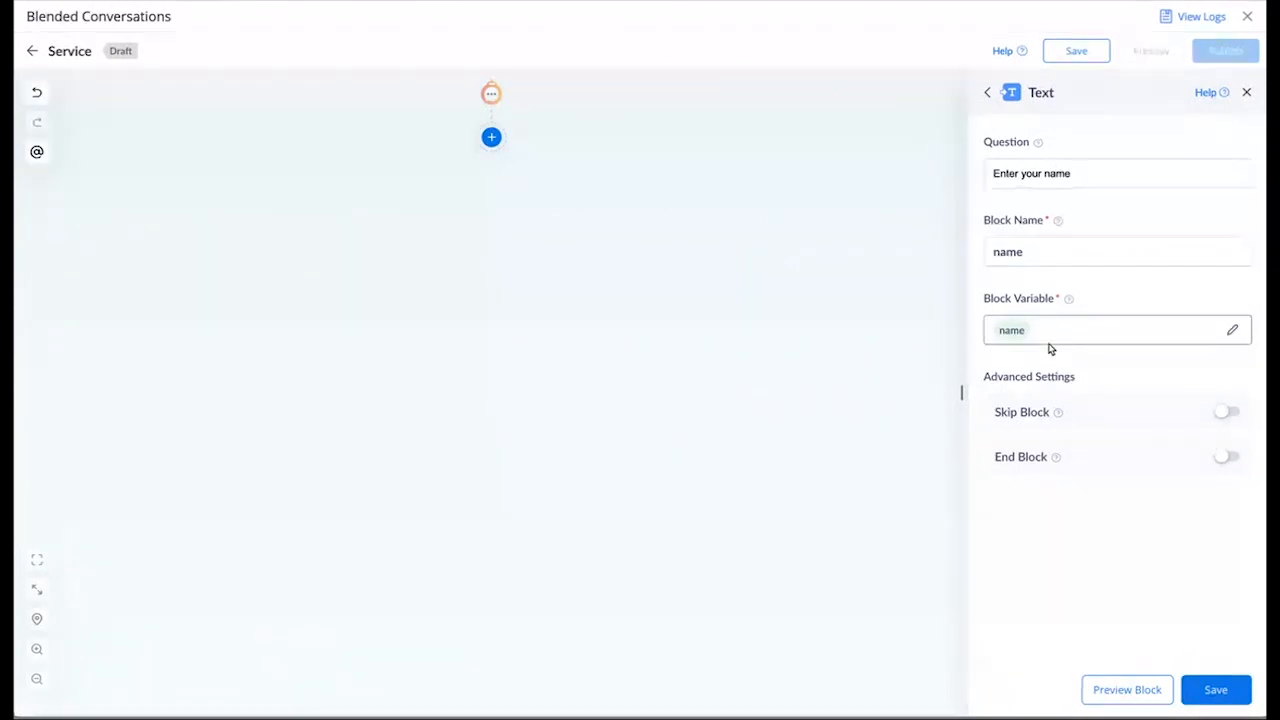
pyautogui.click(1216, 689)
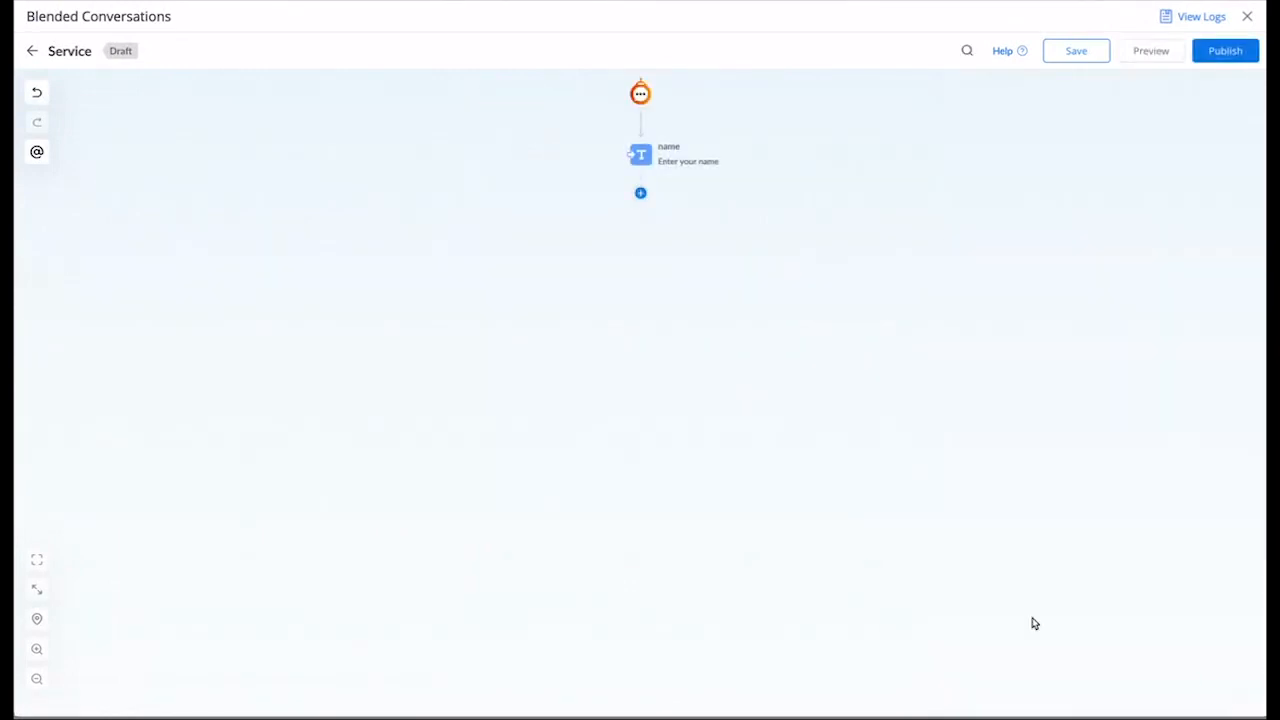
# Step: Add a text message block 'hi' after the name question reading 'Hi @{name}'
pyautogui.click(641, 195)
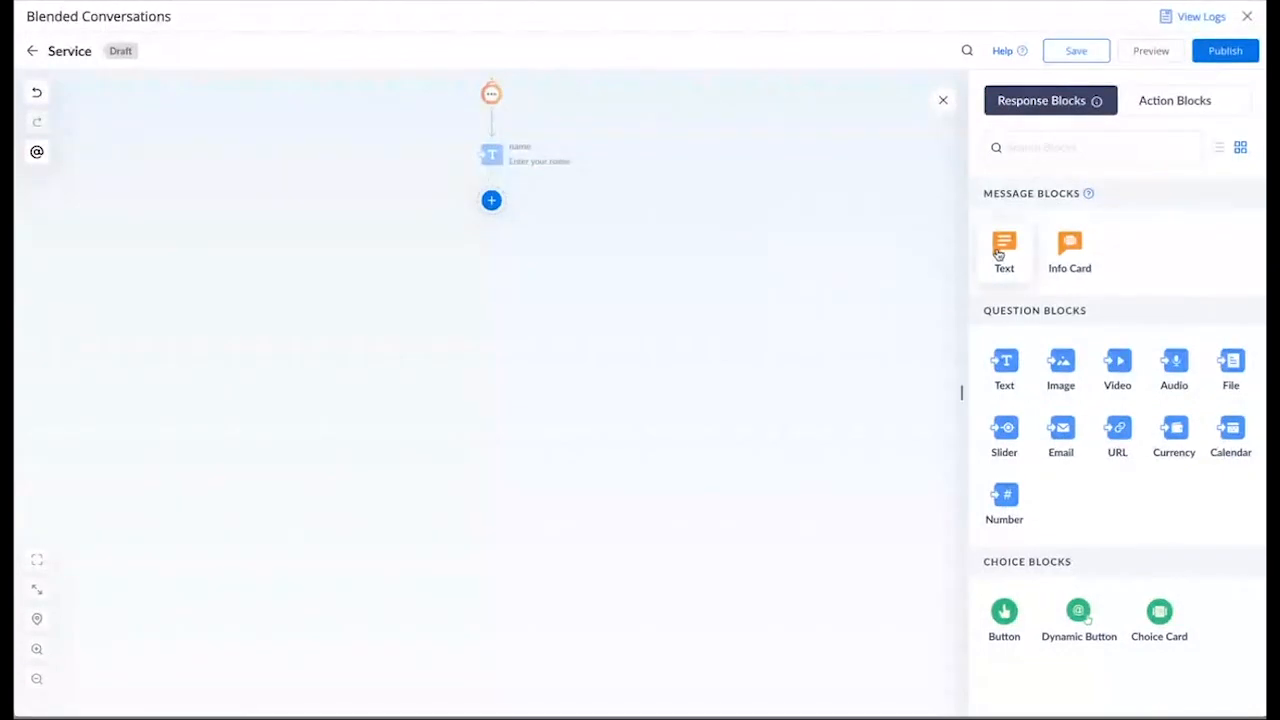
pyautogui.click(1004, 250)
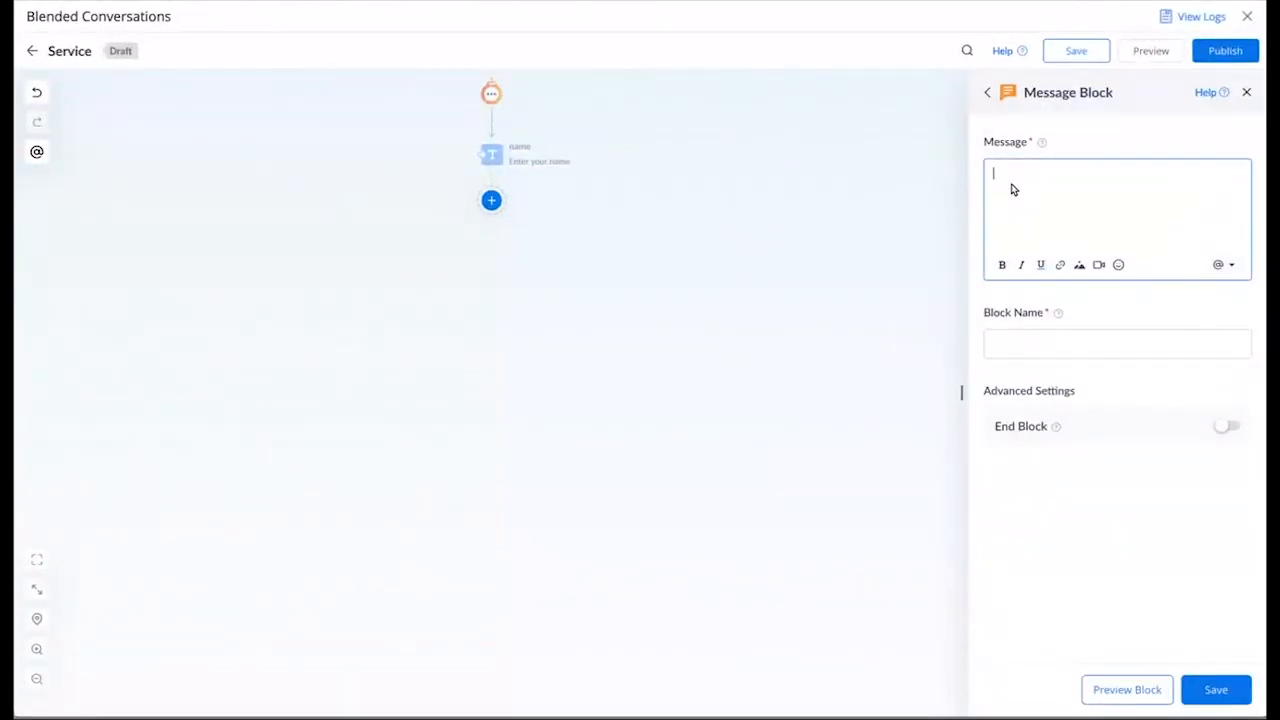
pyautogui.click(1218, 265)
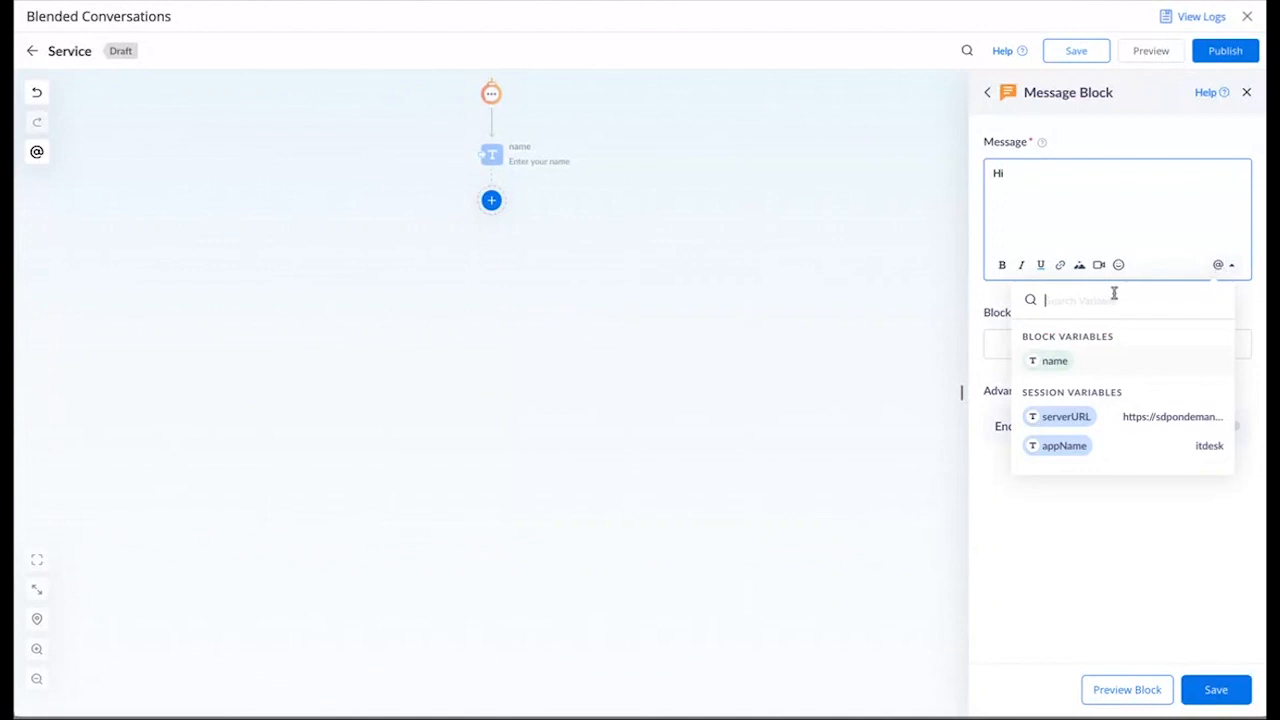
pyautogui.click(1060, 362)
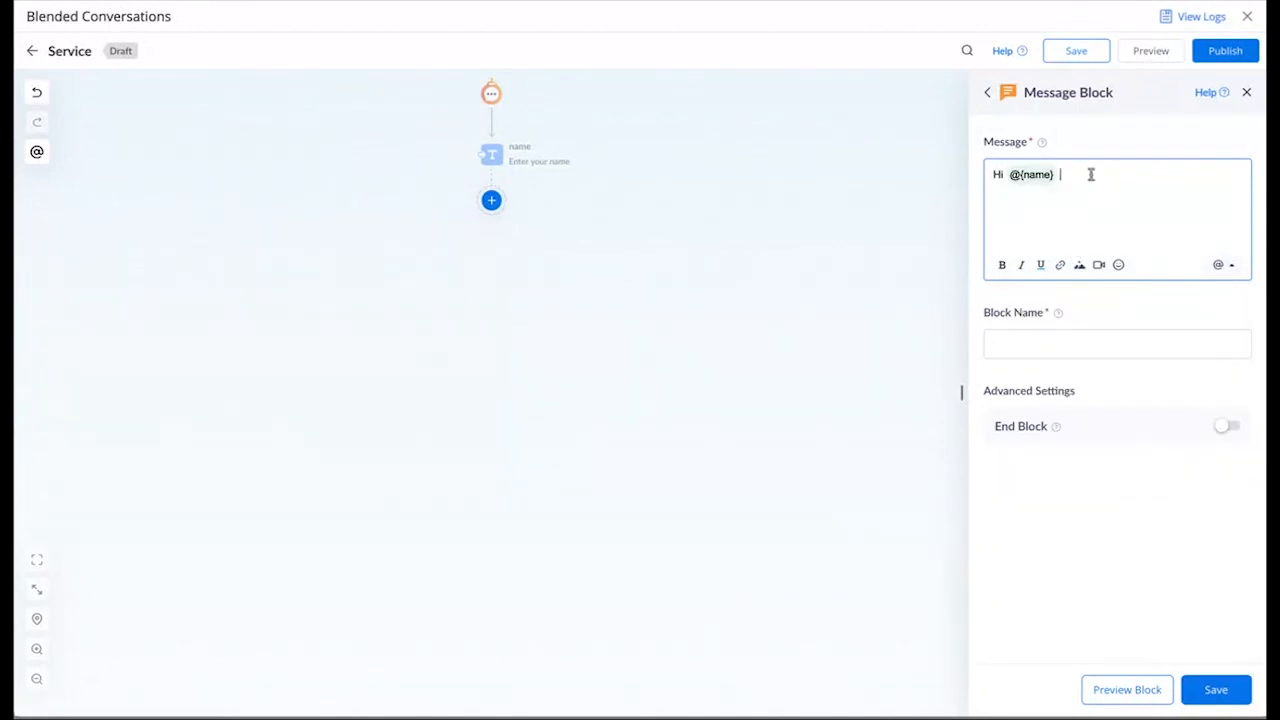
pyautogui.click(1103, 340)
pyautogui.write('hi')
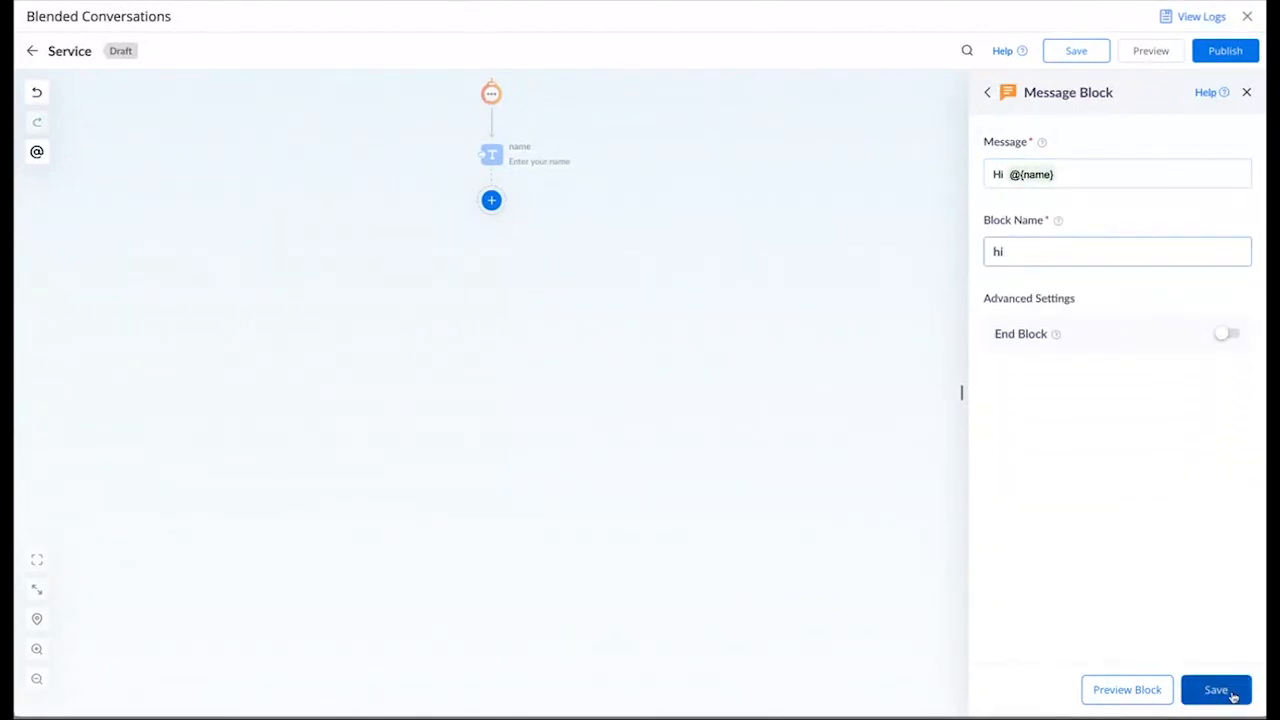
pyautogui.click(1234, 688)
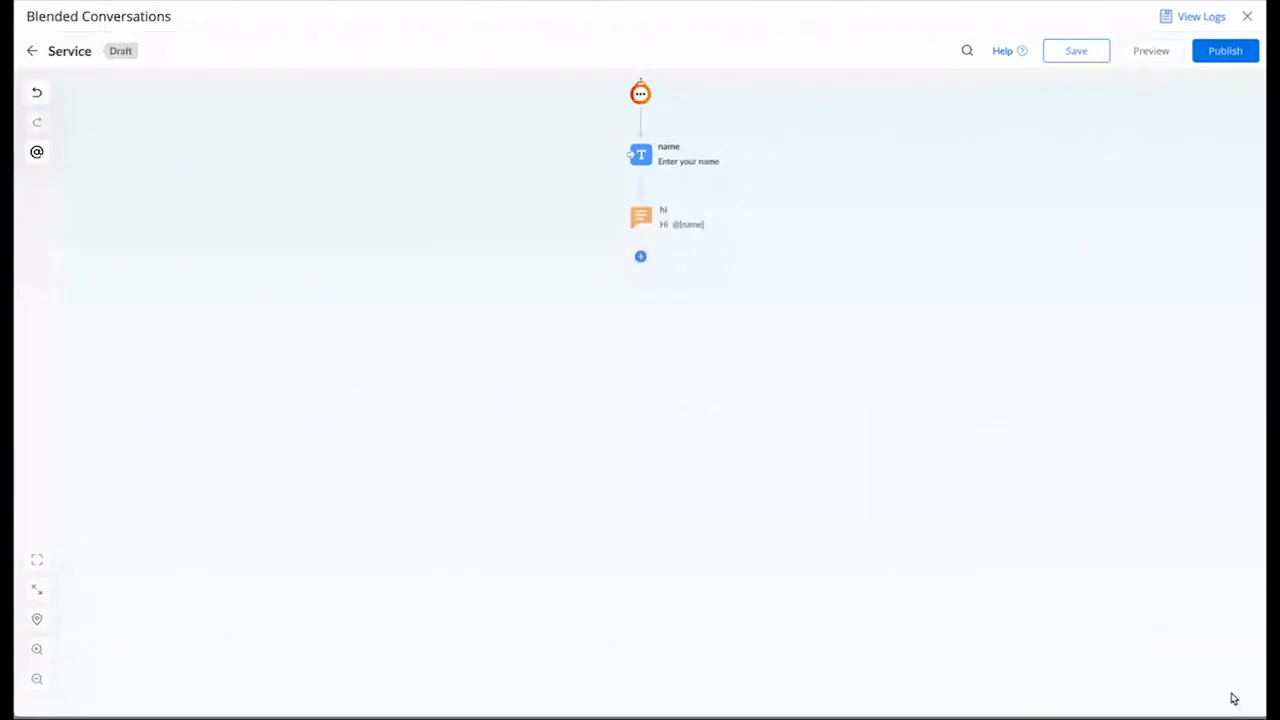
pyautogui.click(1149, 54)
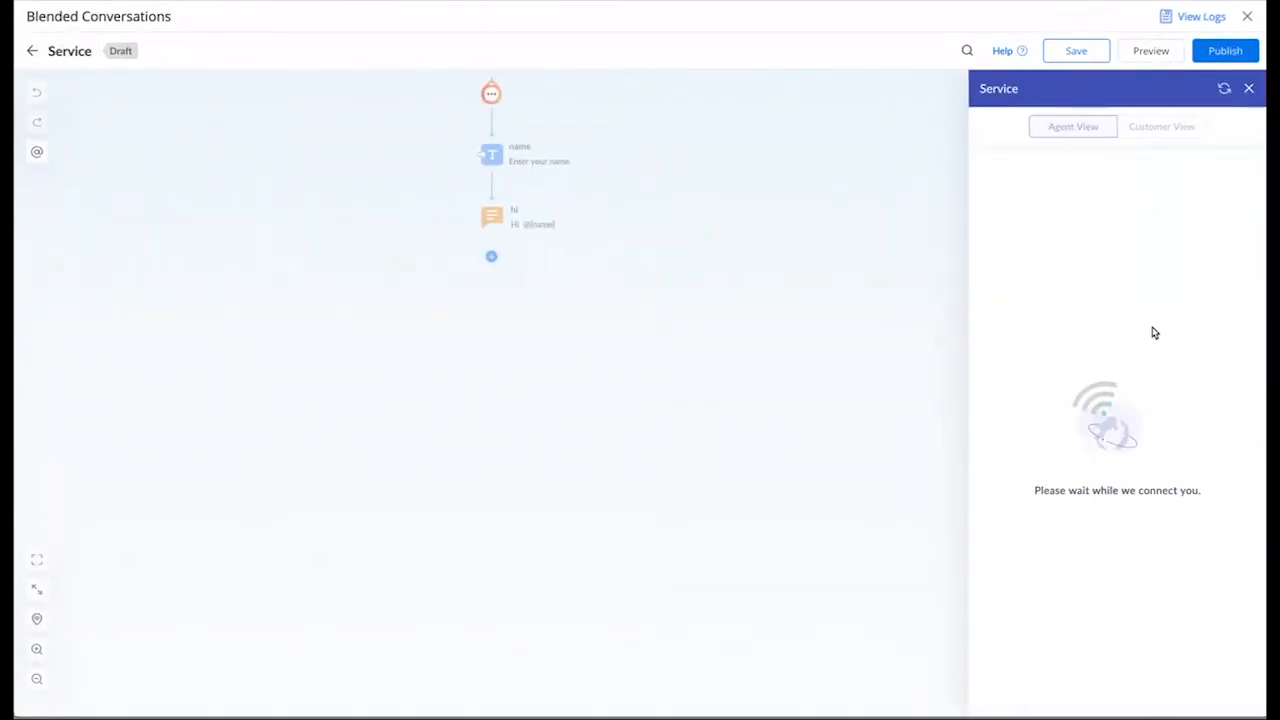
pyautogui.click(1090, 277)
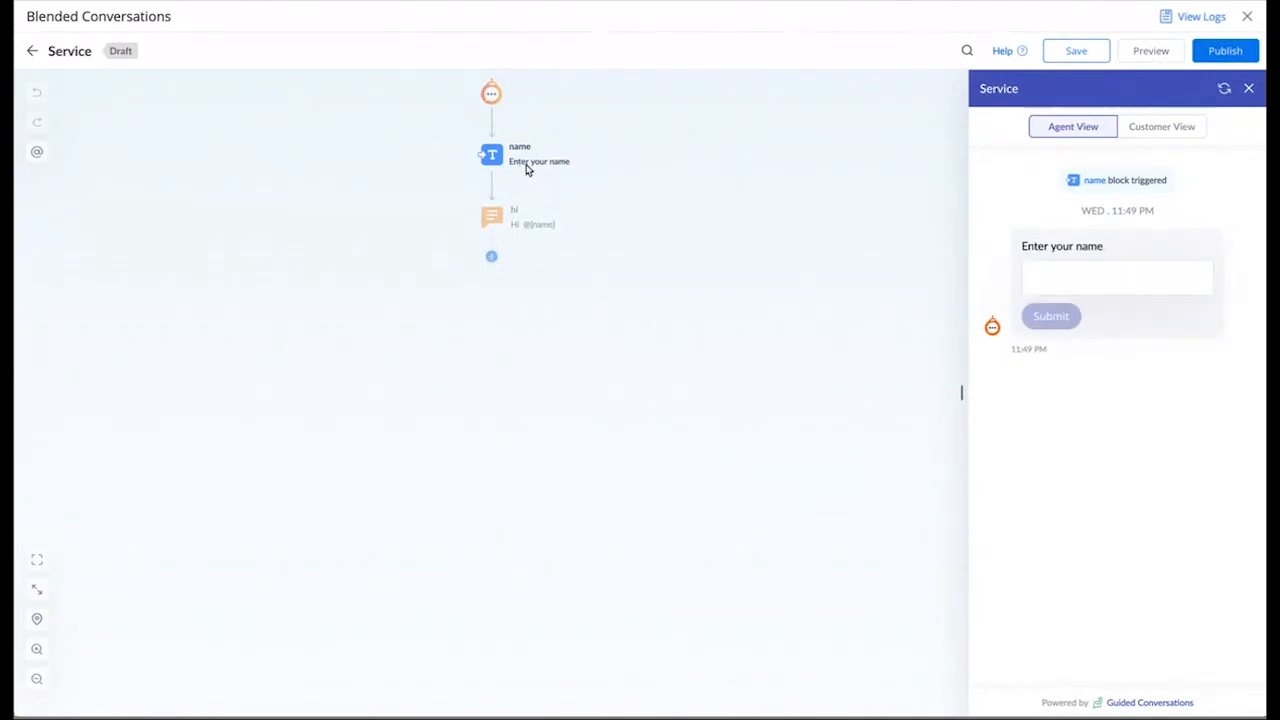
pyautogui.write('Steffi')
pyautogui.click(1055, 316)
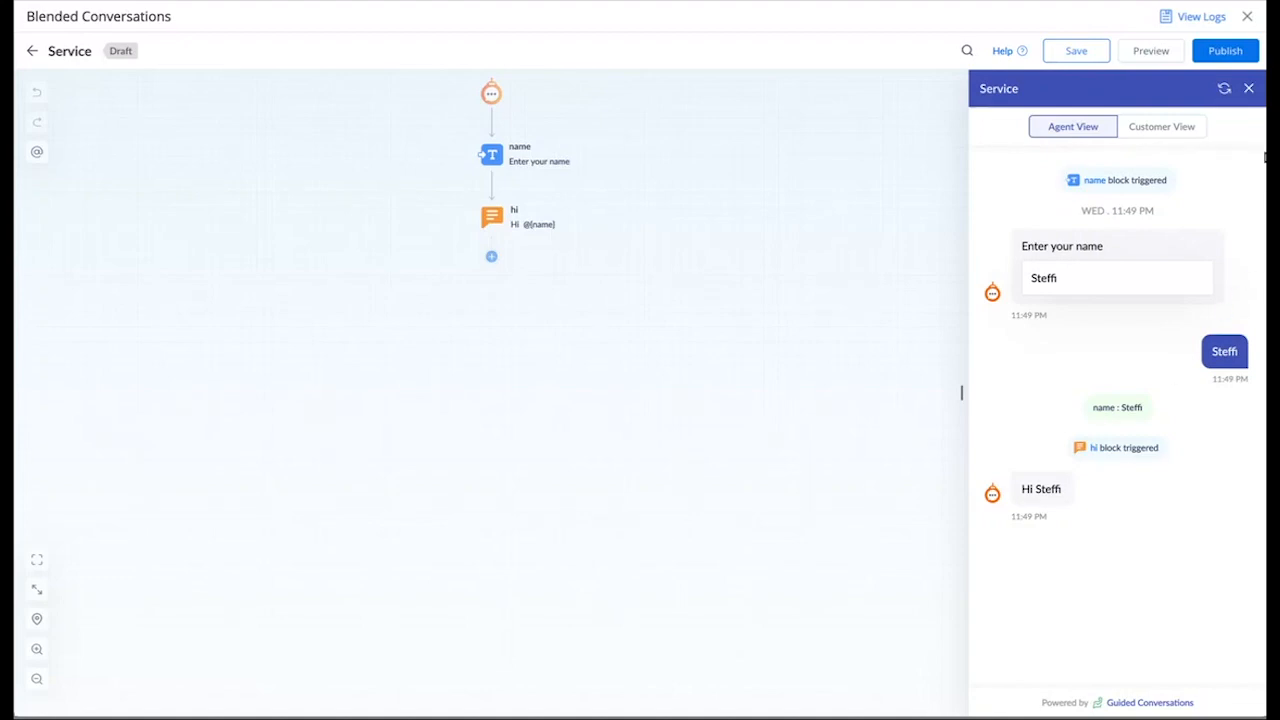
pyautogui.click(1248, 88)
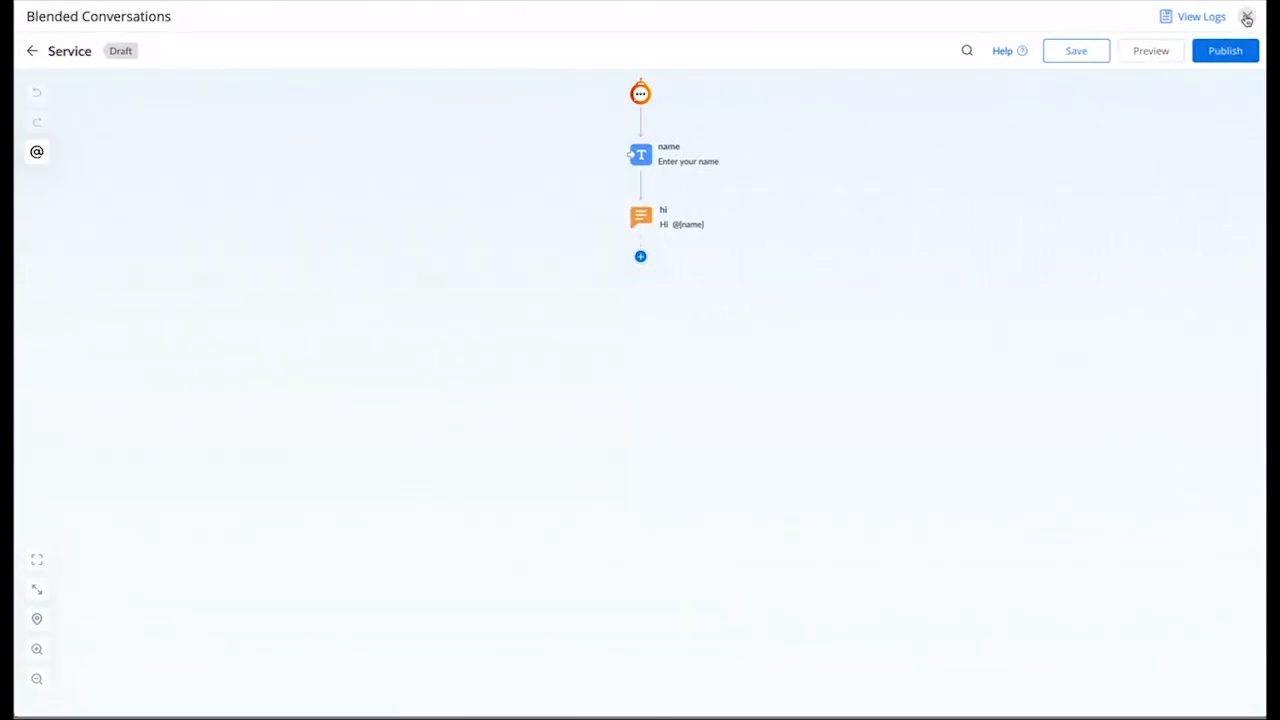
# Step: Close the Service editor, review the Manage my virtual machine plan flow, then close it
pyautogui.click(1247, 16)
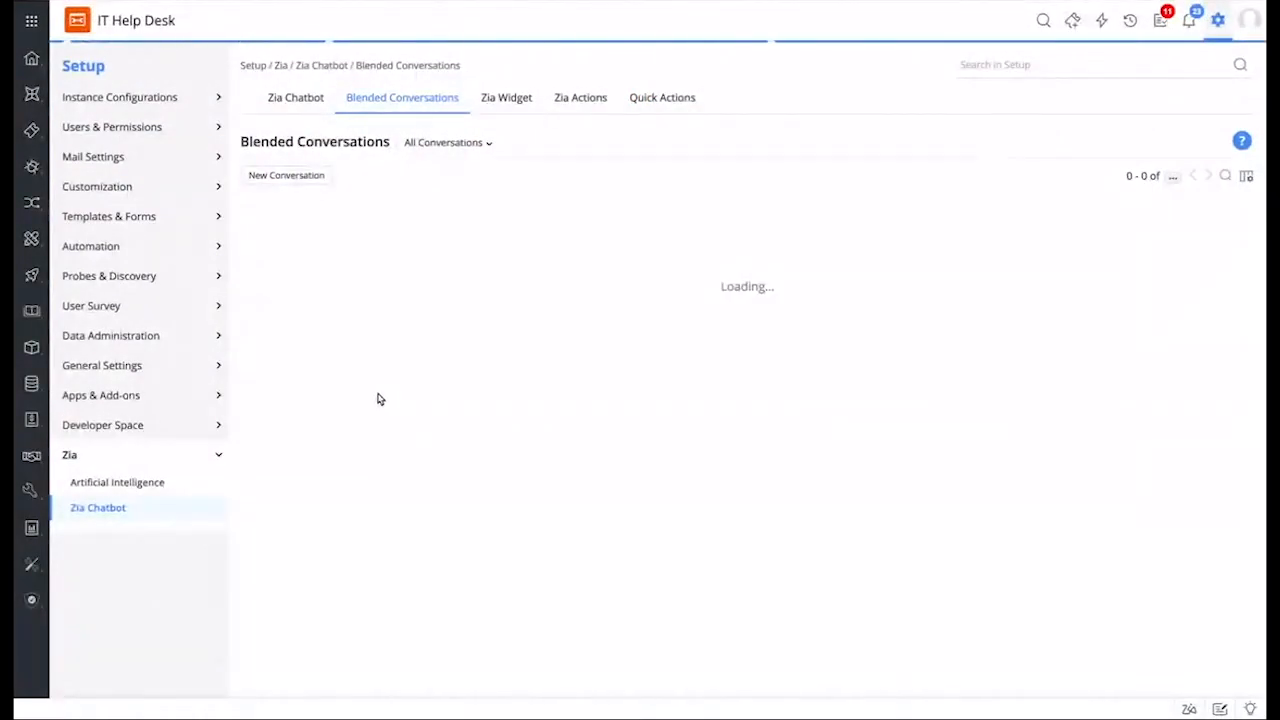
pyautogui.click(327, 332)
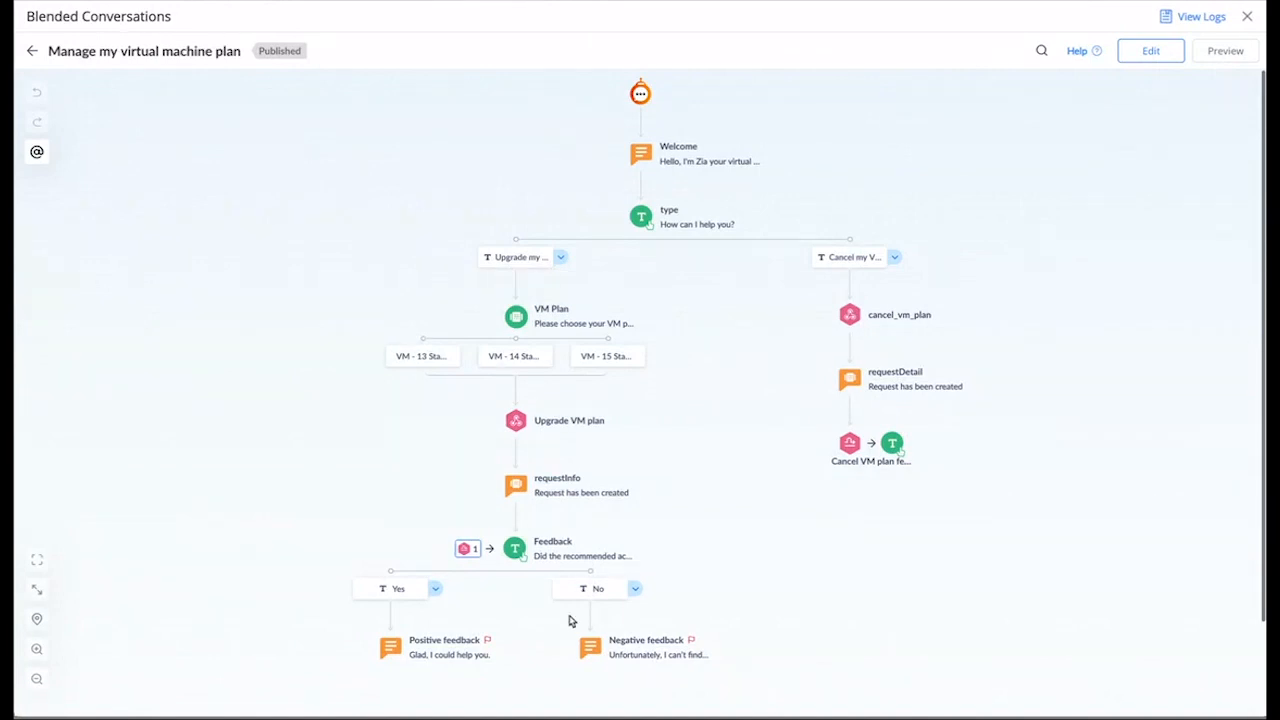
pyautogui.scroll(-1, 728, 494)
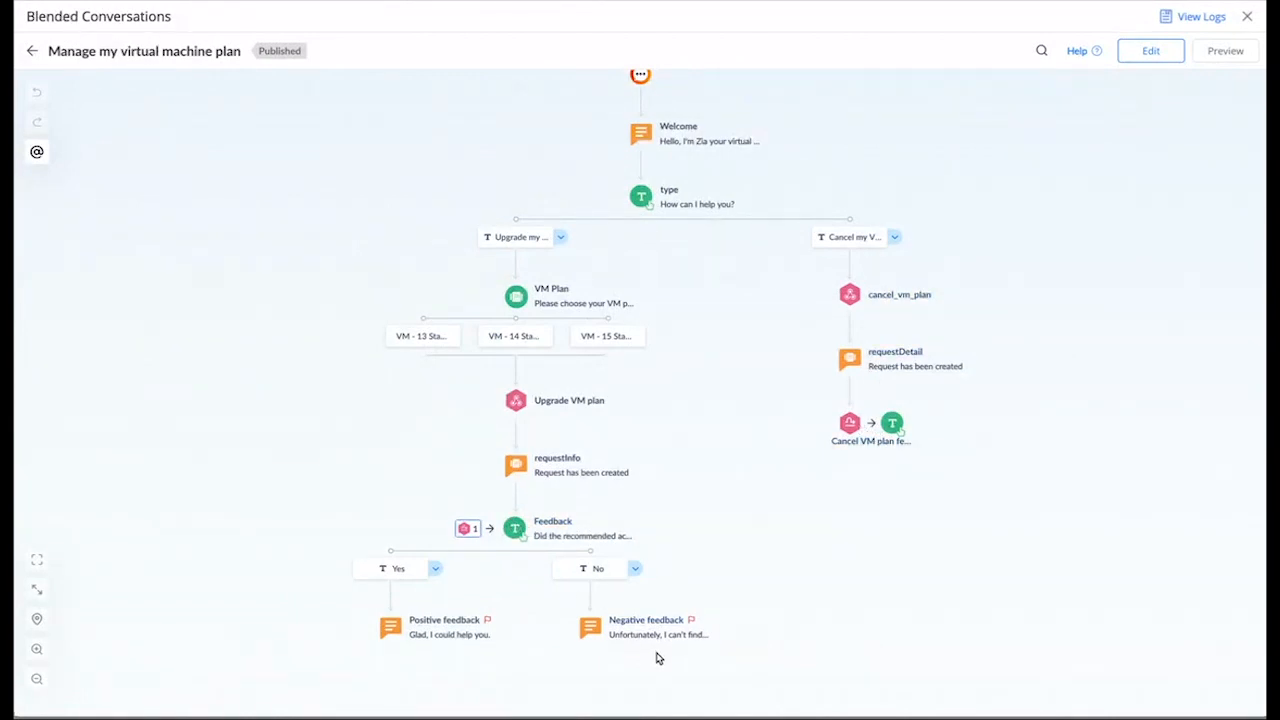
pyautogui.scroll(1, 749, 477)
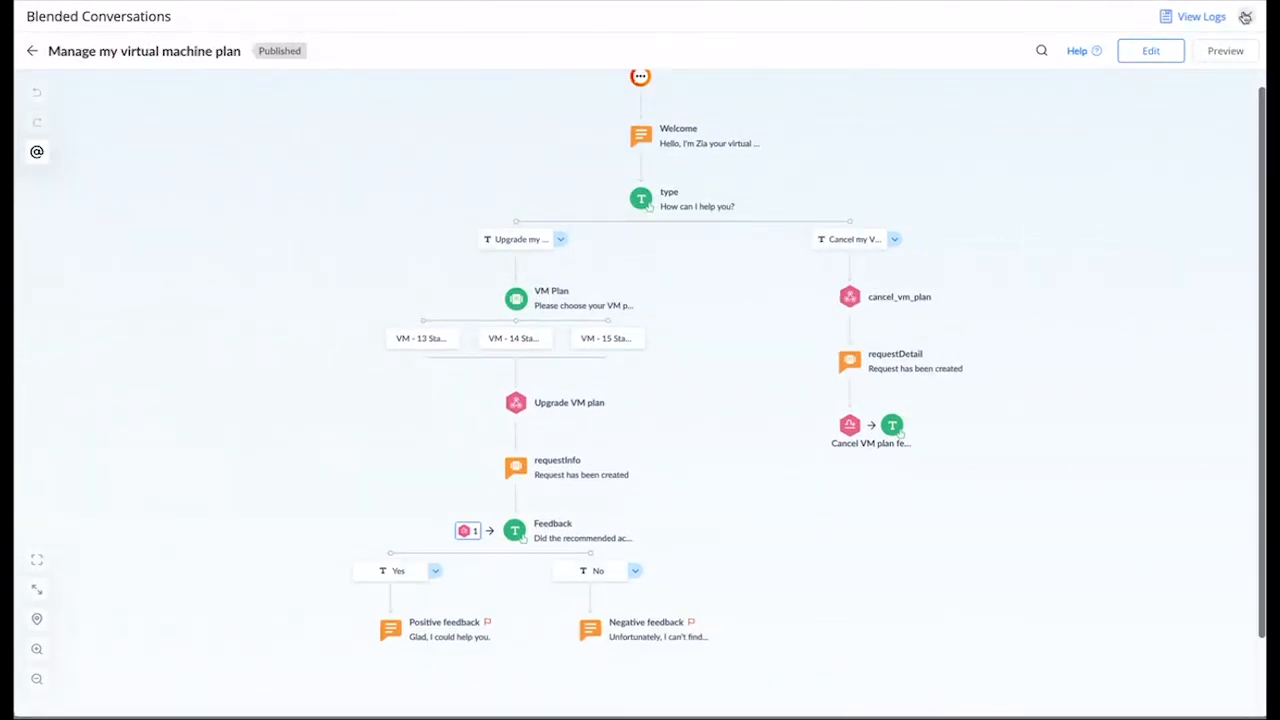
pyautogui.click(1245, 18)
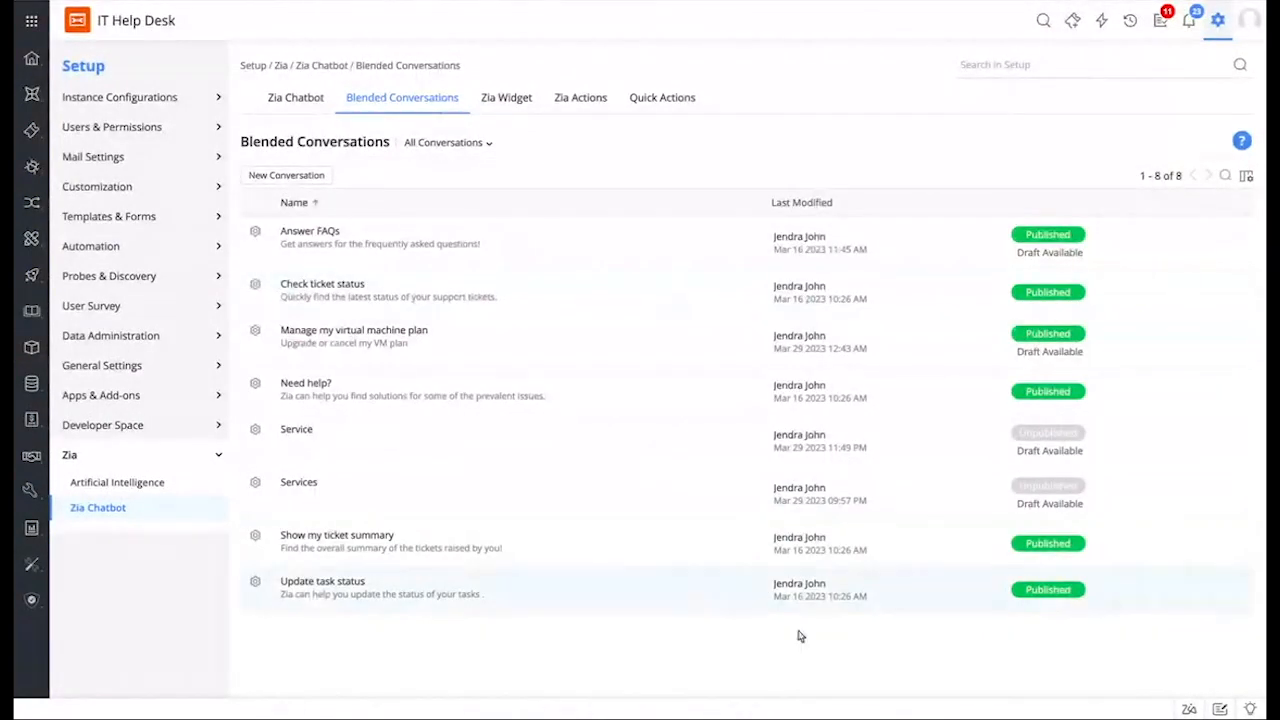
# Step: Ask Zia 'manage' and send the Manage my virtual machine plan suggestion
pyautogui.click(1187, 708)
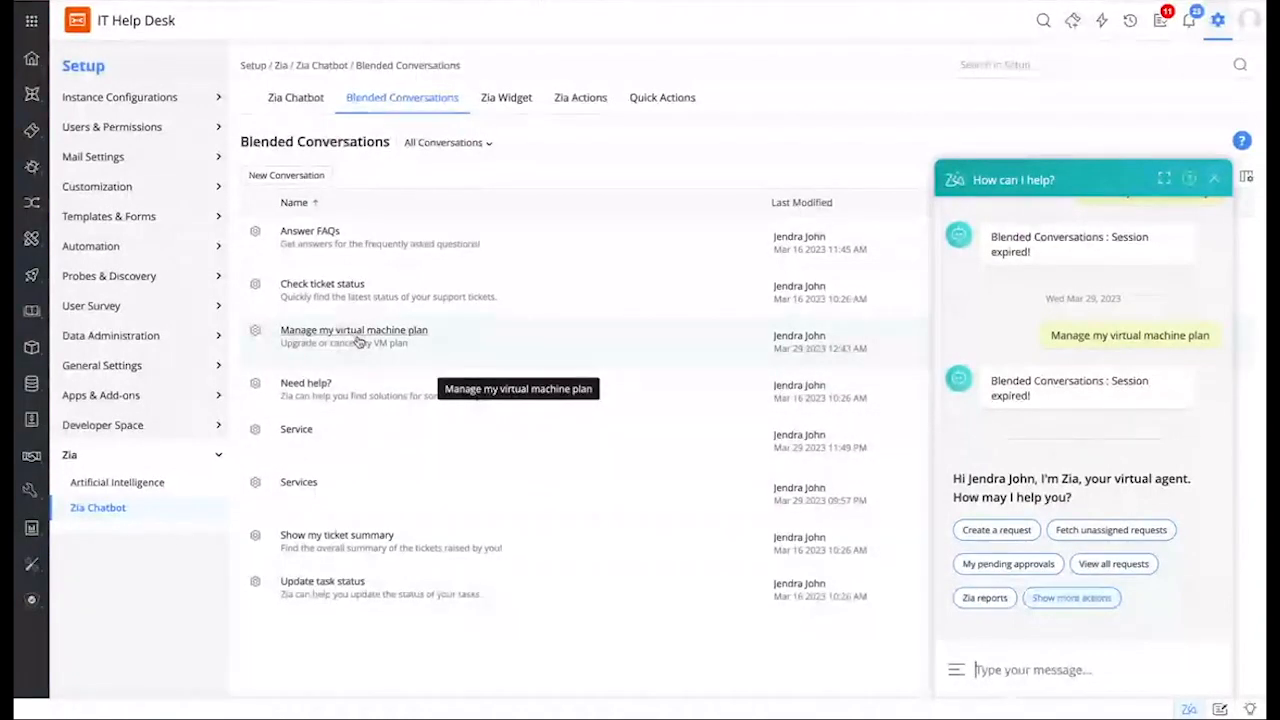
pyautogui.click(1050, 673)
pyautogui.write('manage')
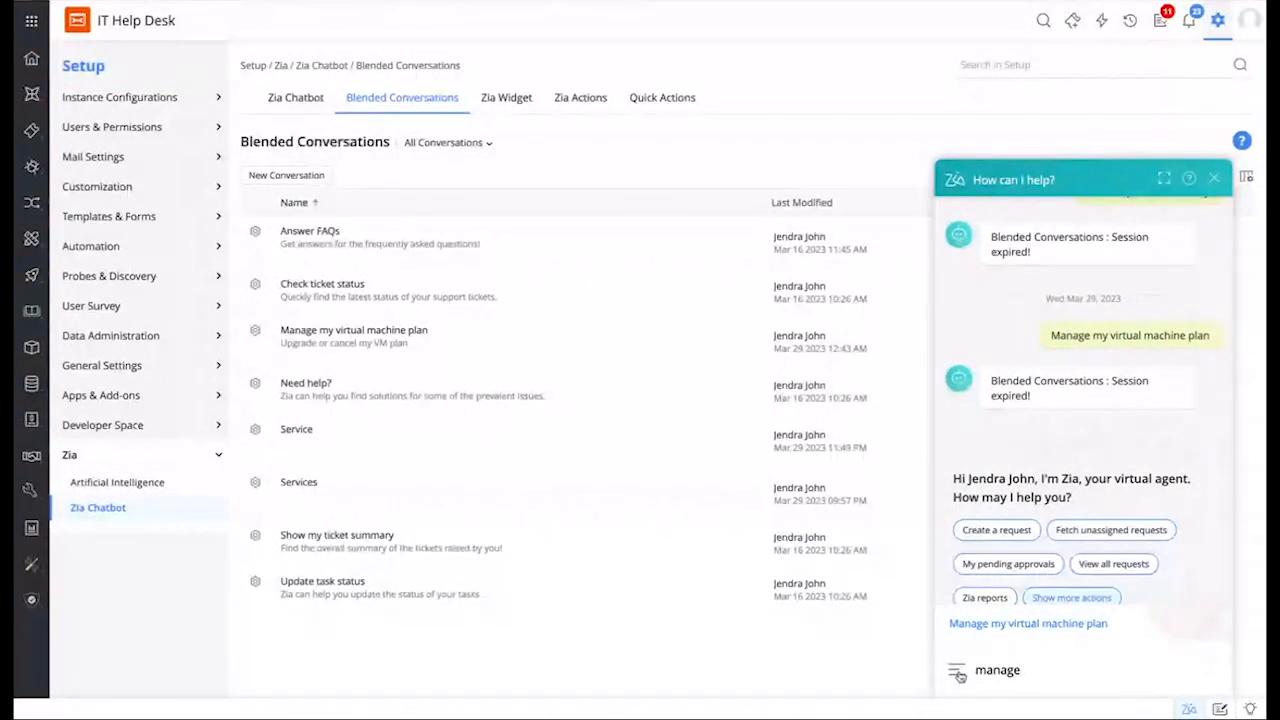
pyautogui.click(1018, 626)
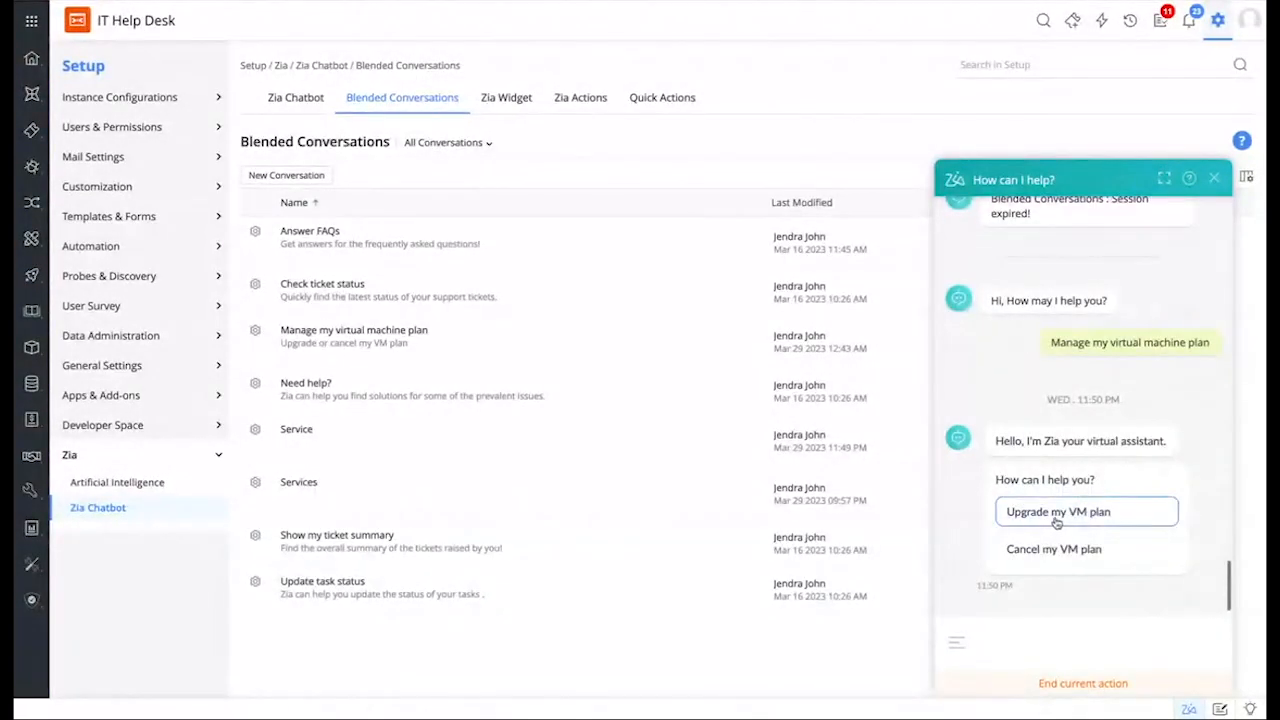
# Step: Upgrade the VM plan to VM - 13 Standard and view the new request's details
pyautogui.click(1058, 512)
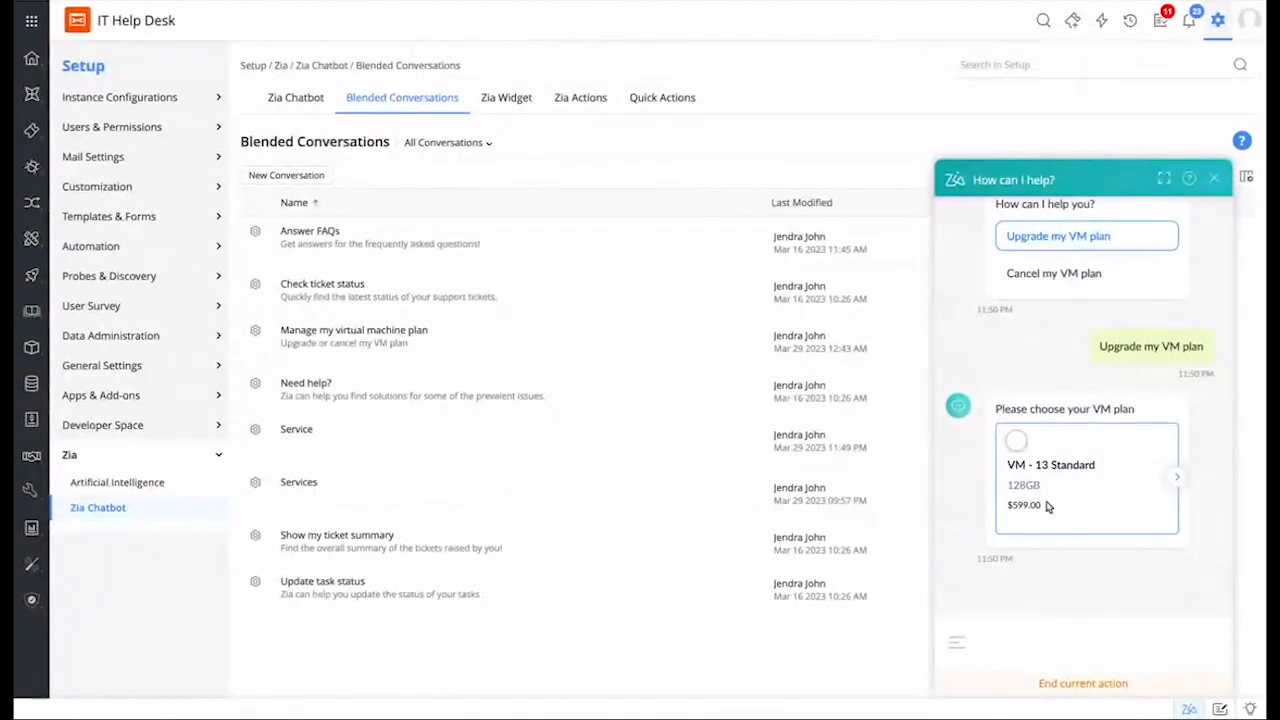
pyautogui.click(1177, 477)
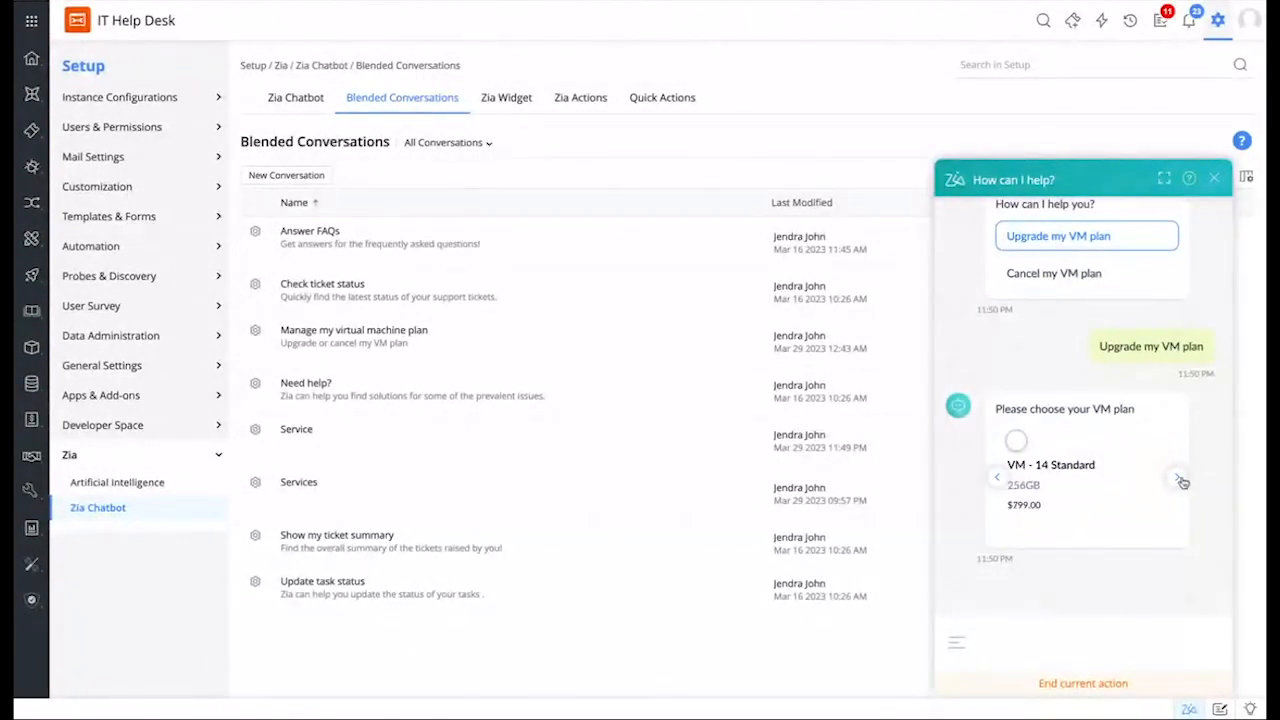
pyautogui.click(1001, 481)
pyautogui.click(1016, 441)
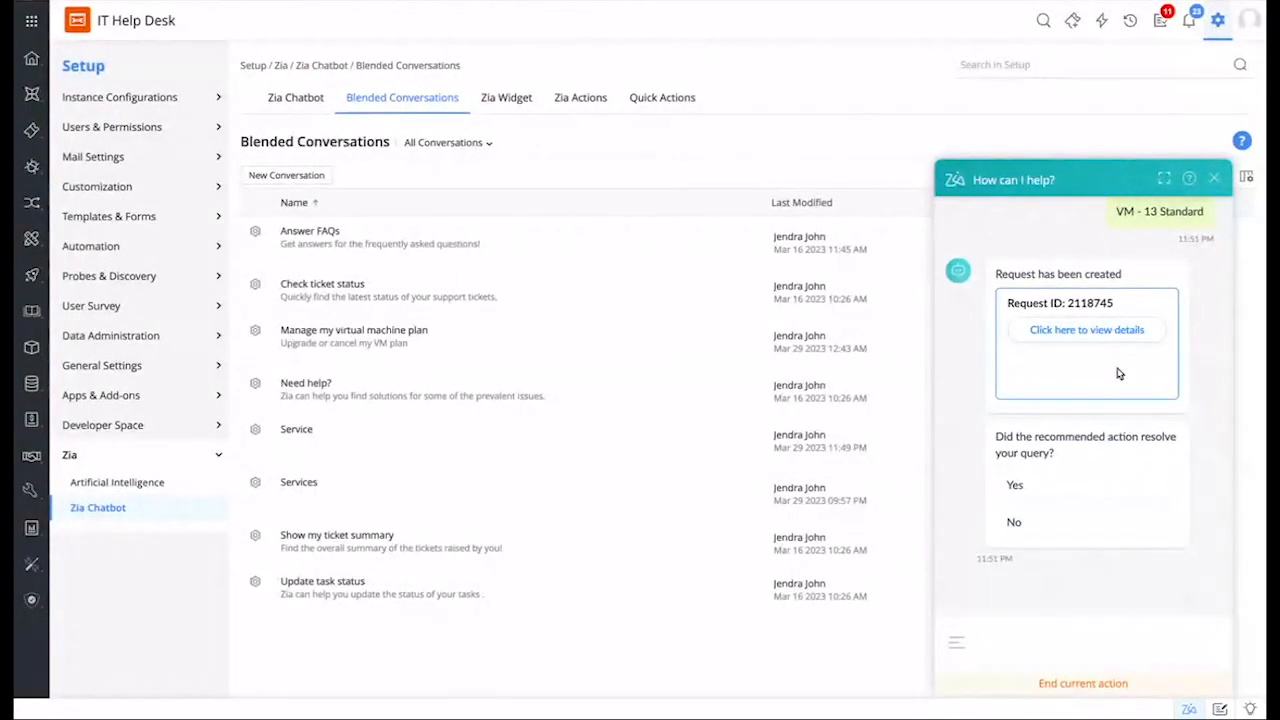
pyautogui.click(1083, 333)
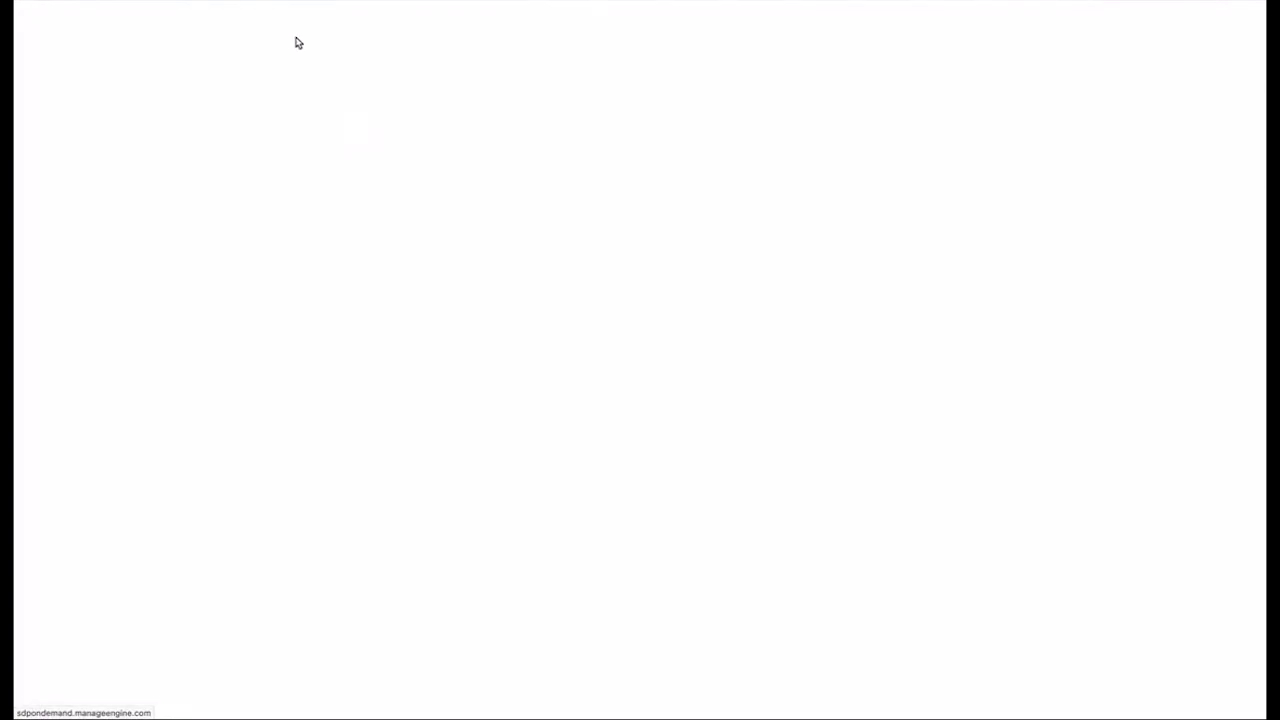
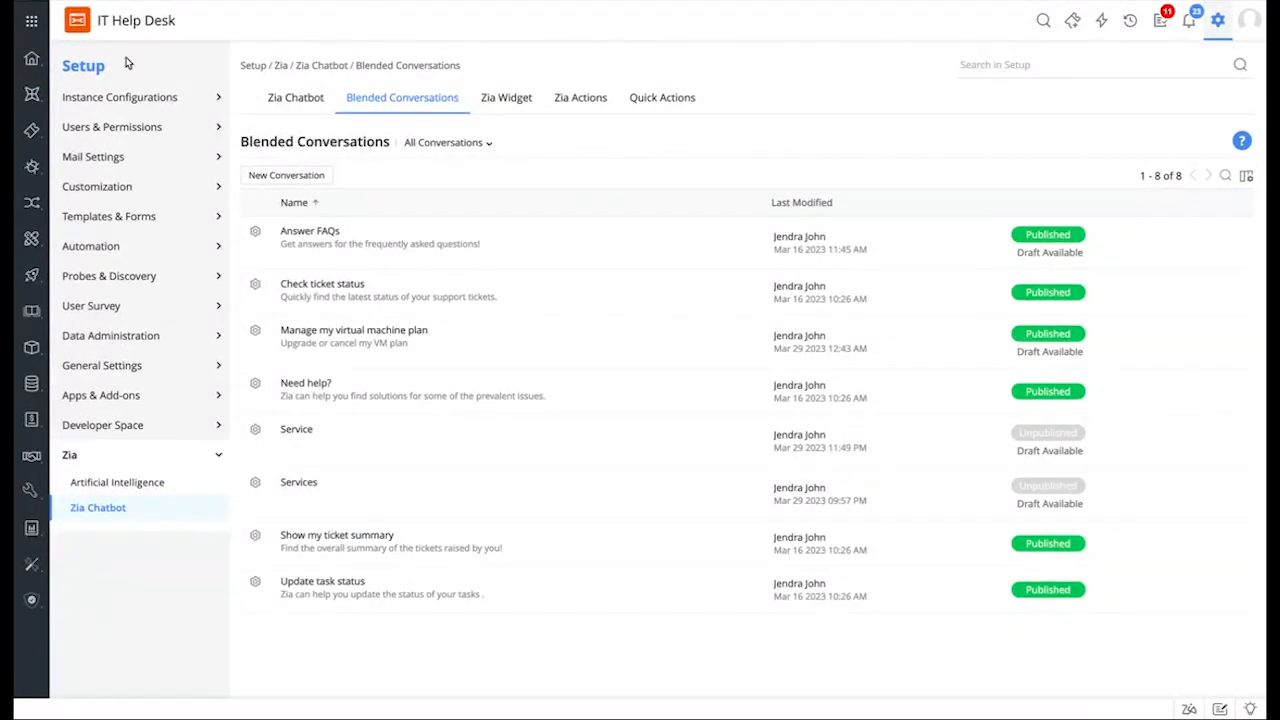
# Step: Open the list of ServiceDesk Plus instances to leave the IT Help Desk
pyautogui.click(31, 24)
# Step: Switch to the HR Help Desk and open its Service Category setup page
pyautogui.moveTo(155, 205)
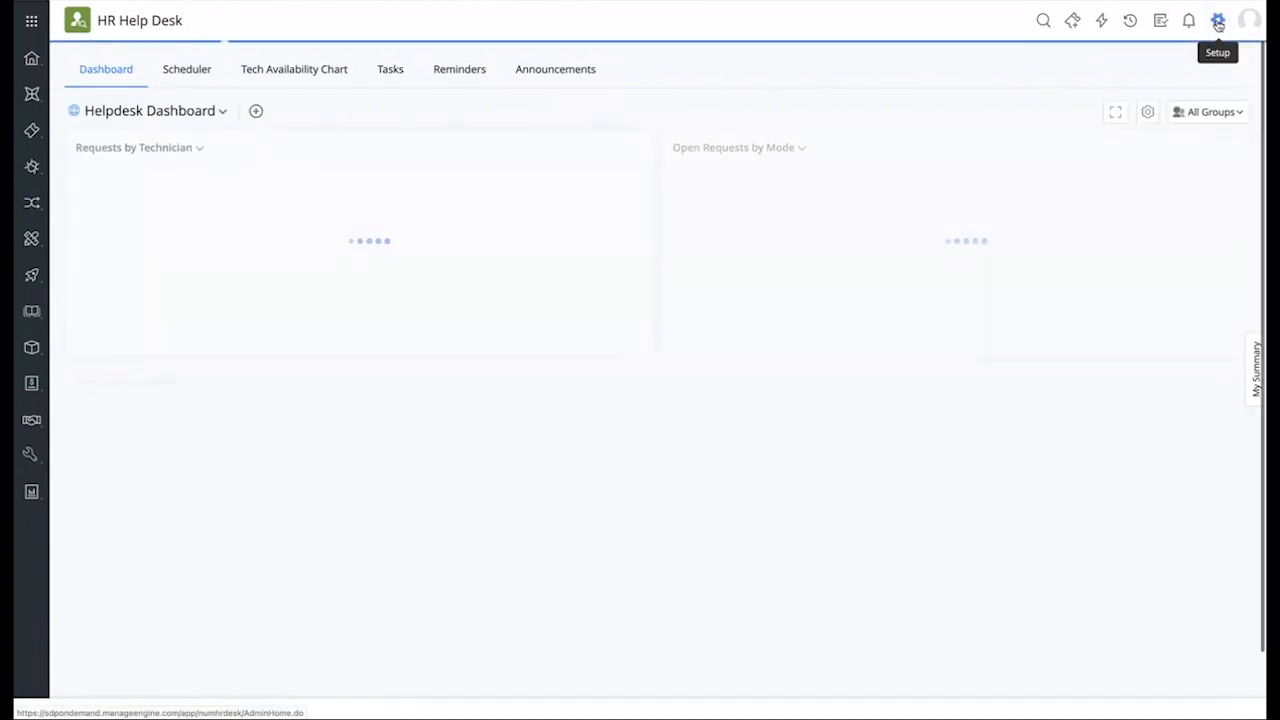
pyautogui.click(1218, 22)
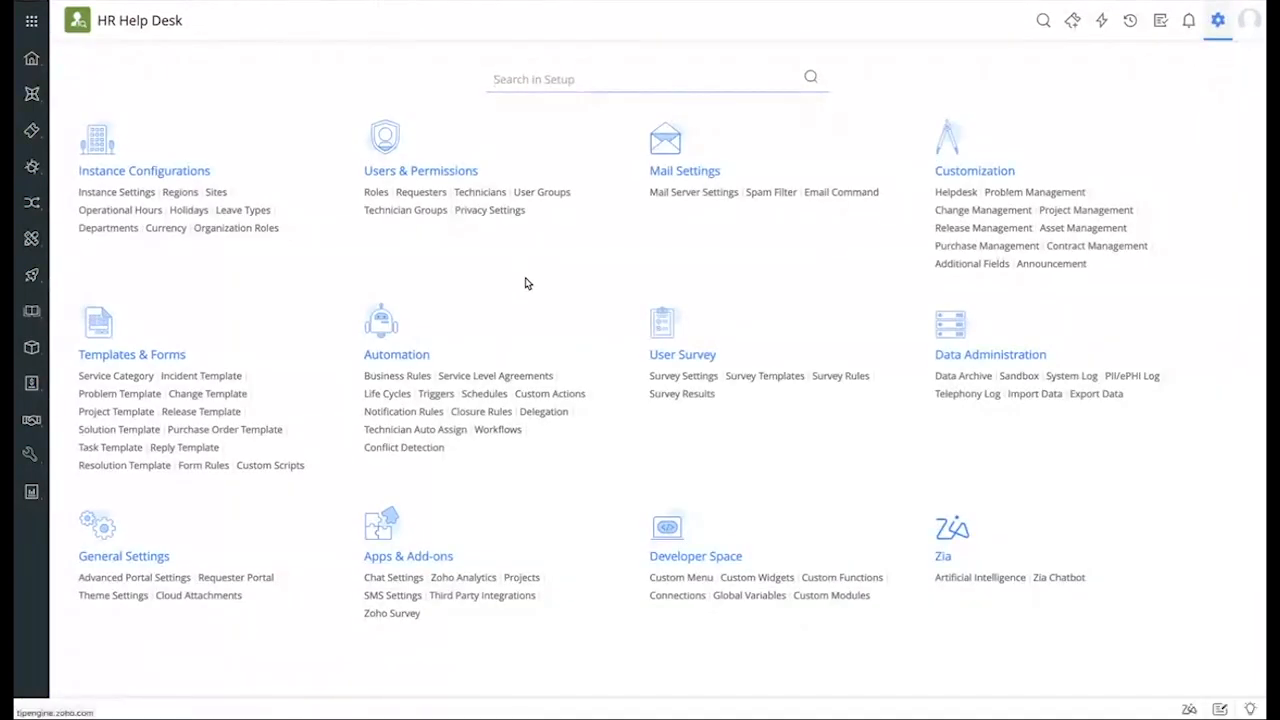
pyautogui.click(133, 384)
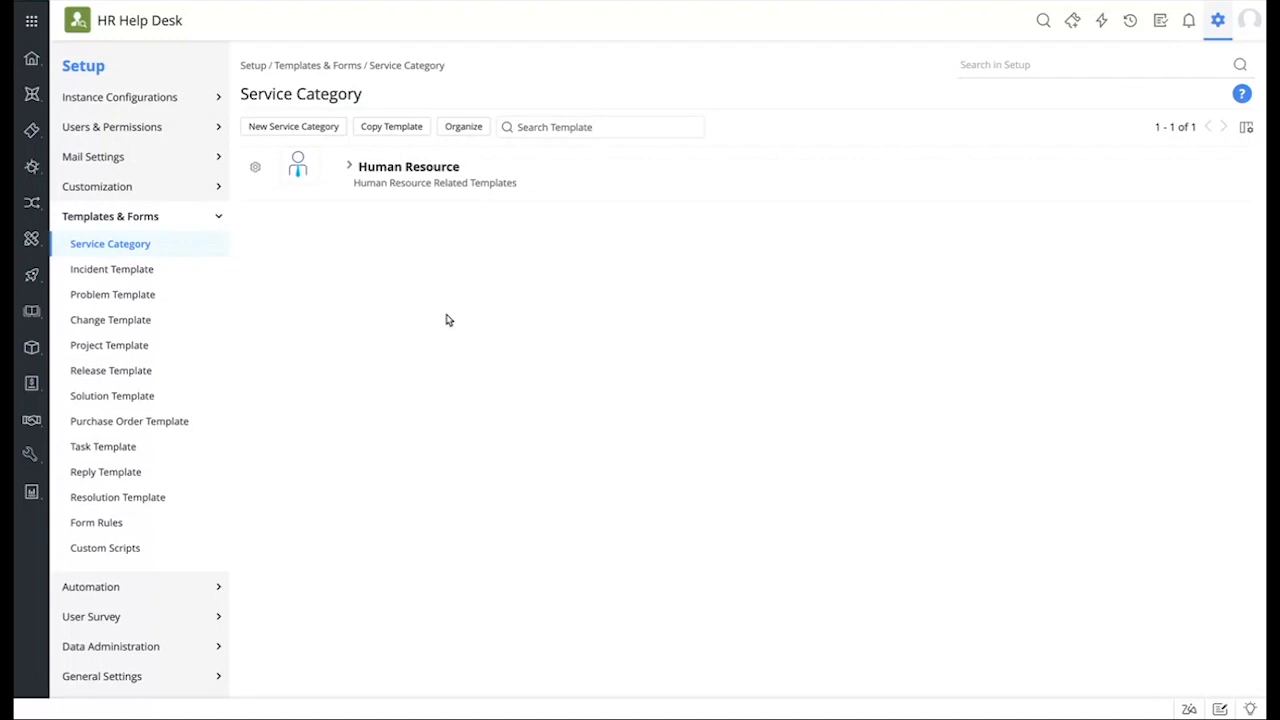
# Step: Expand Human Resource, check its incident templates, then open the Employee onboarding service template
pyautogui.click(391, 178)
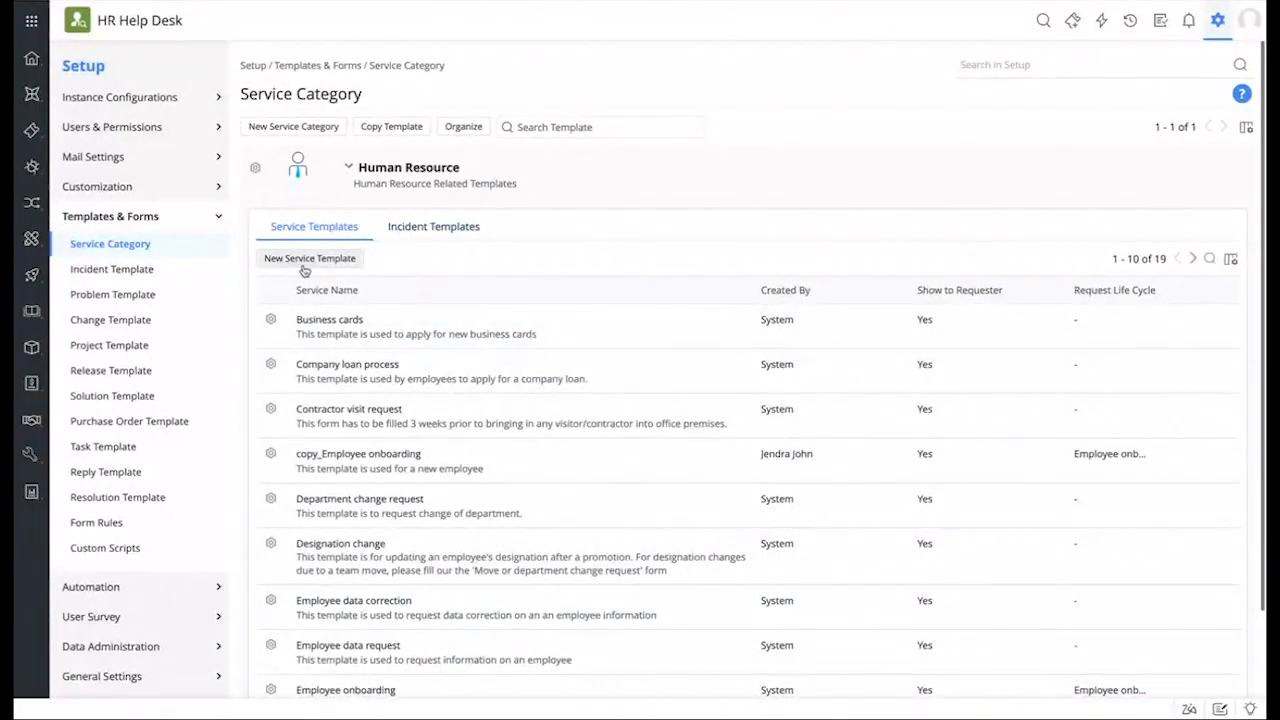
pyautogui.click(443, 232)
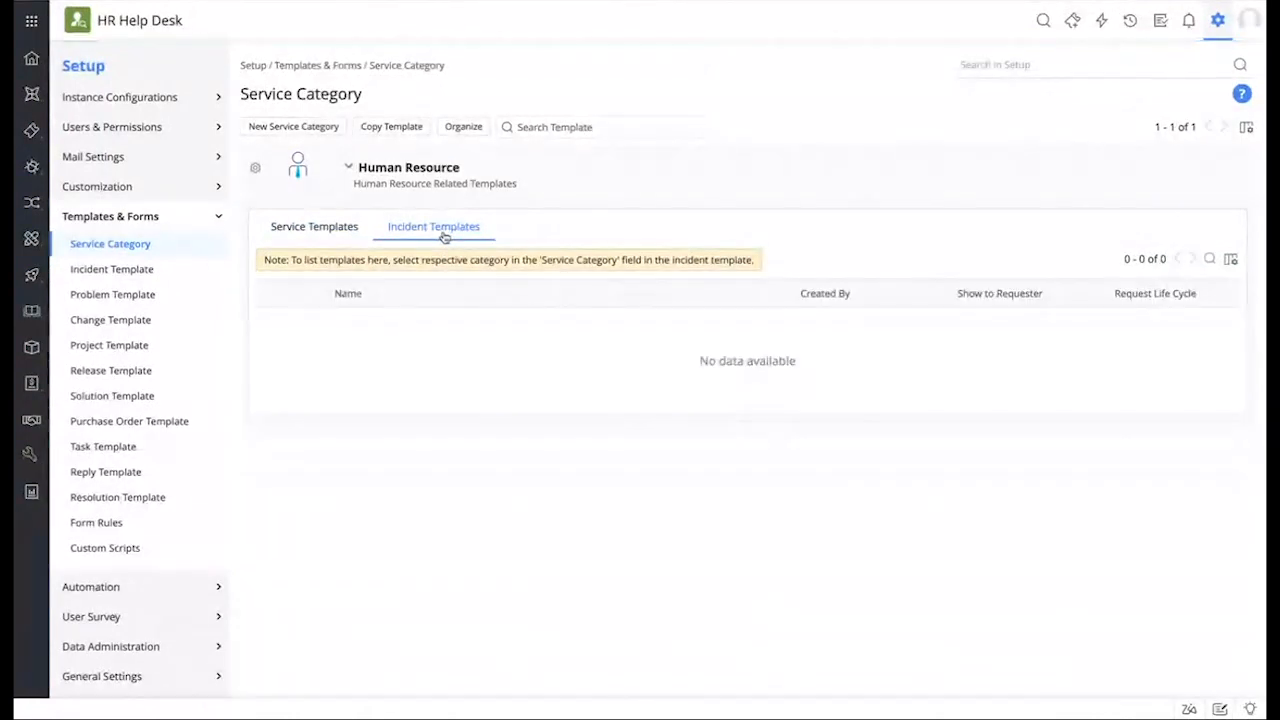
pyautogui.click(331, 231)
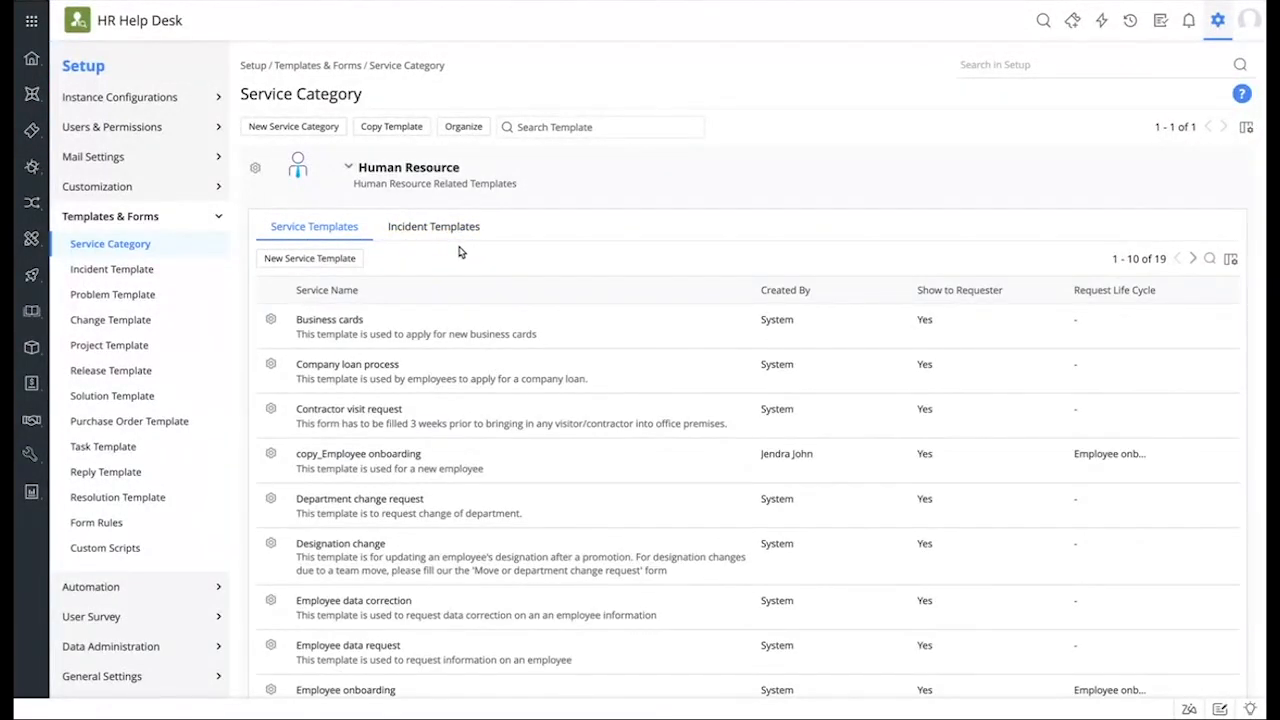
pyautogui.scroll(-2, 451, 251)
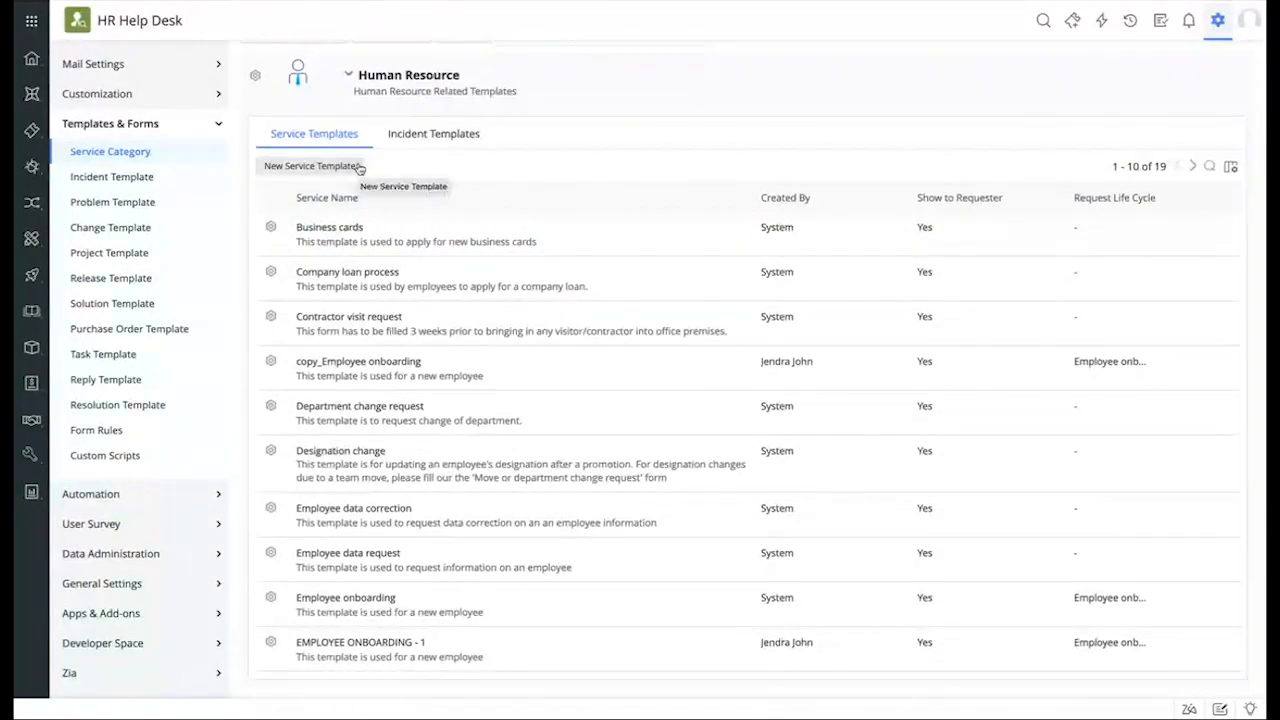
pyautogui.click(357, 598)
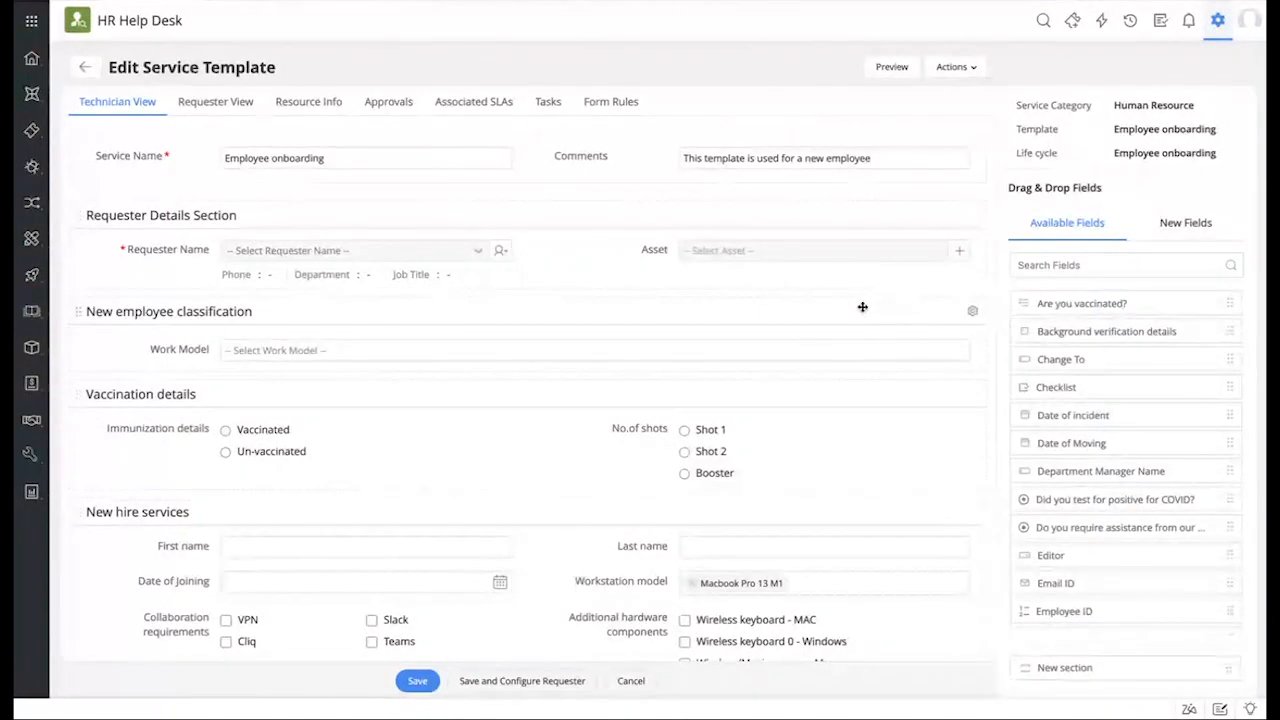
# Step: Try adding and removing the Are you vaccinated? field, then inspect Work Model's properties
pyautogui.moveTo(1187, 304); pyautogui.dragTo(894, 269)
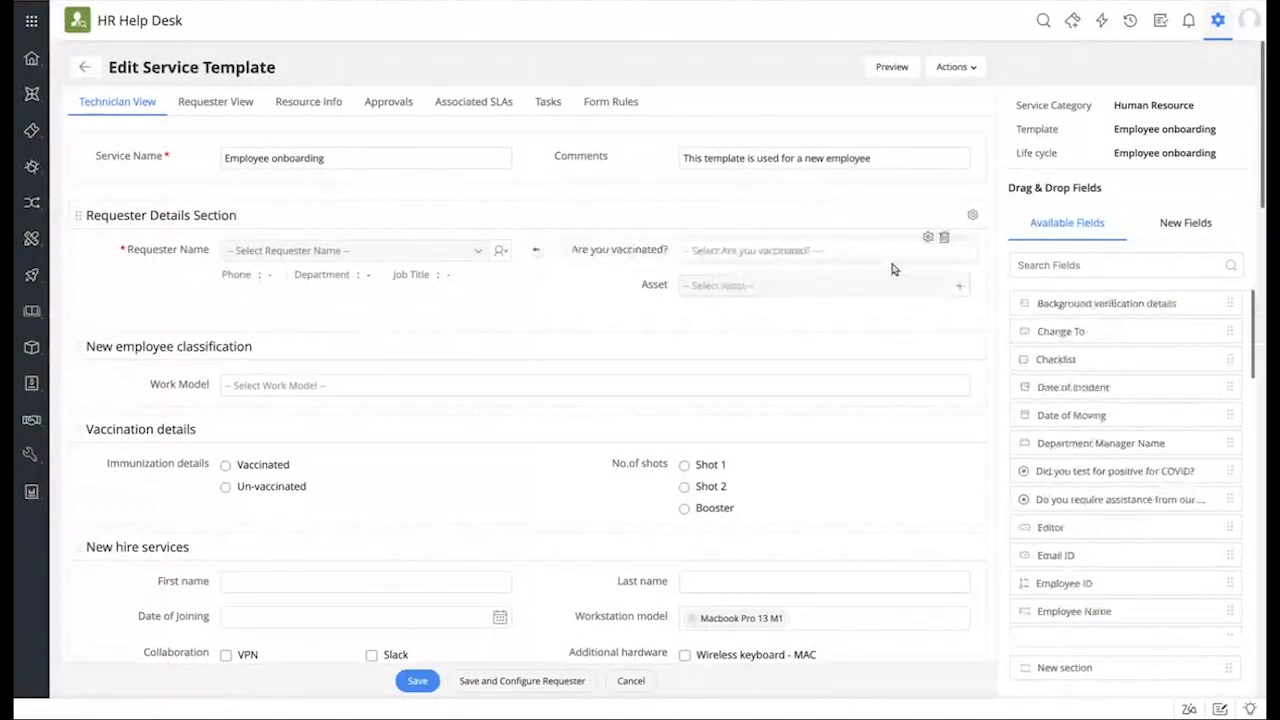
pyautogui.click(944, 237)
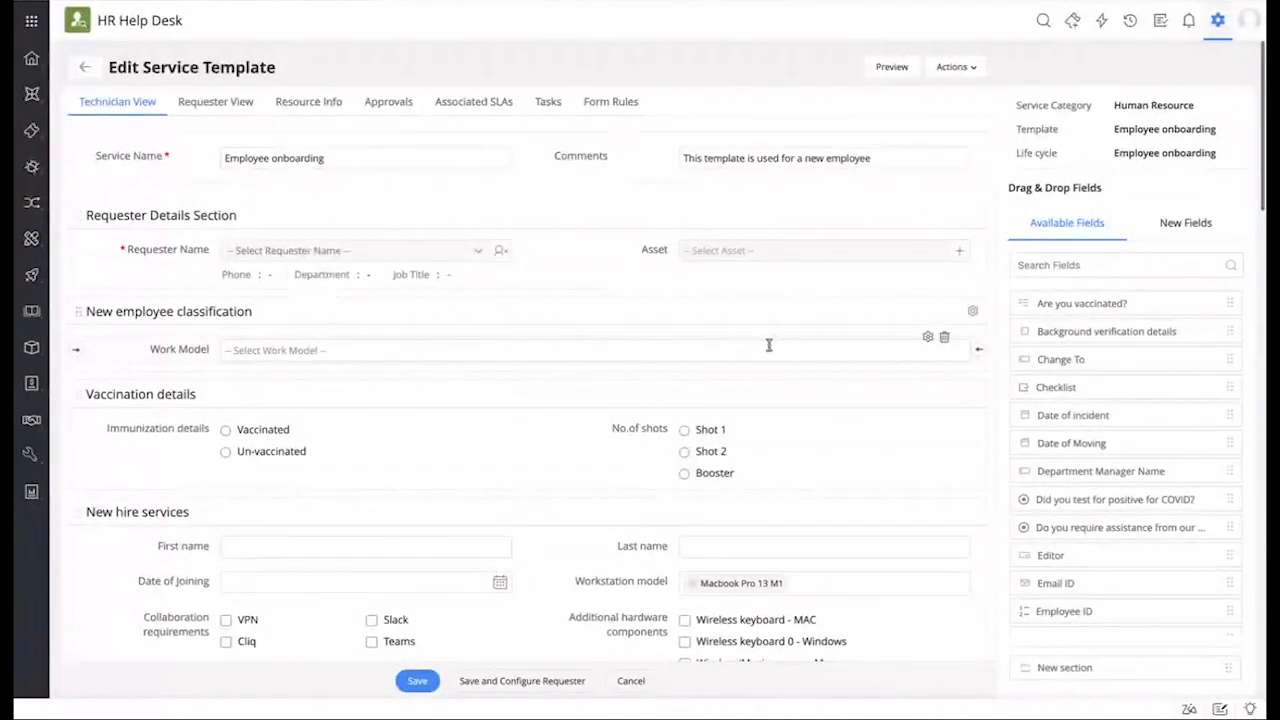
pyautogui.click(928, 340)
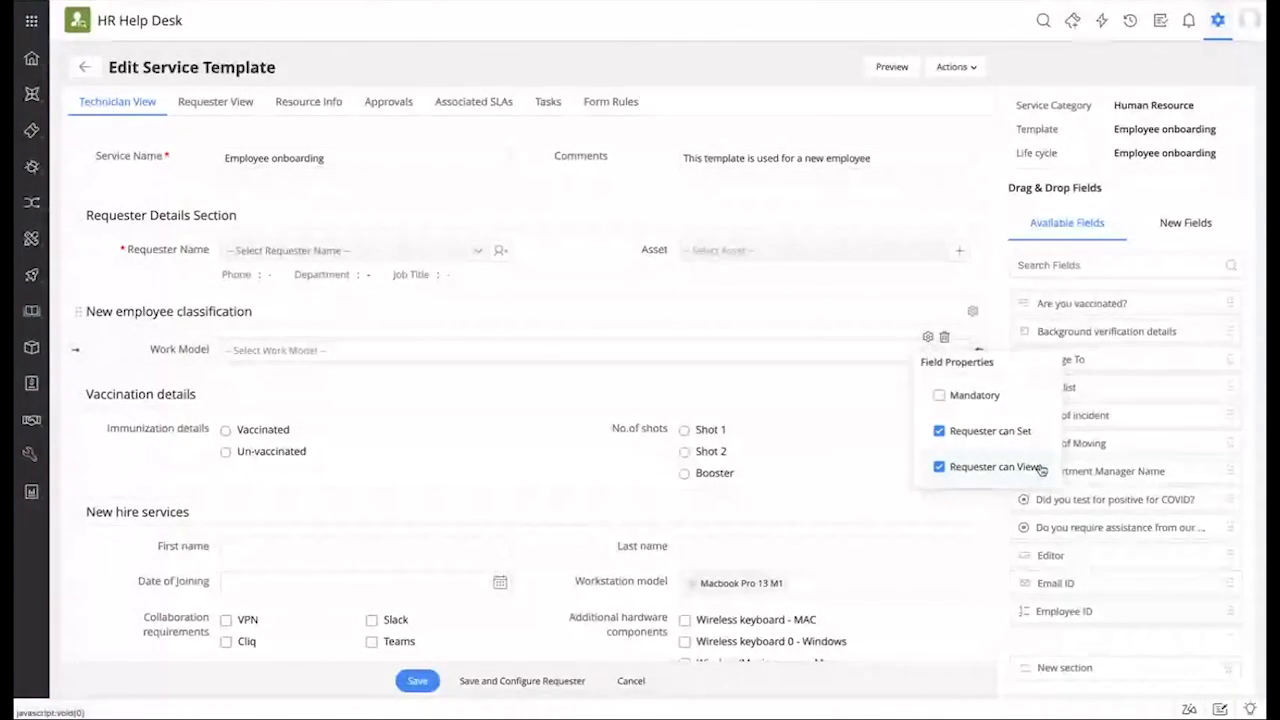
pyautogui.click(870, 303)
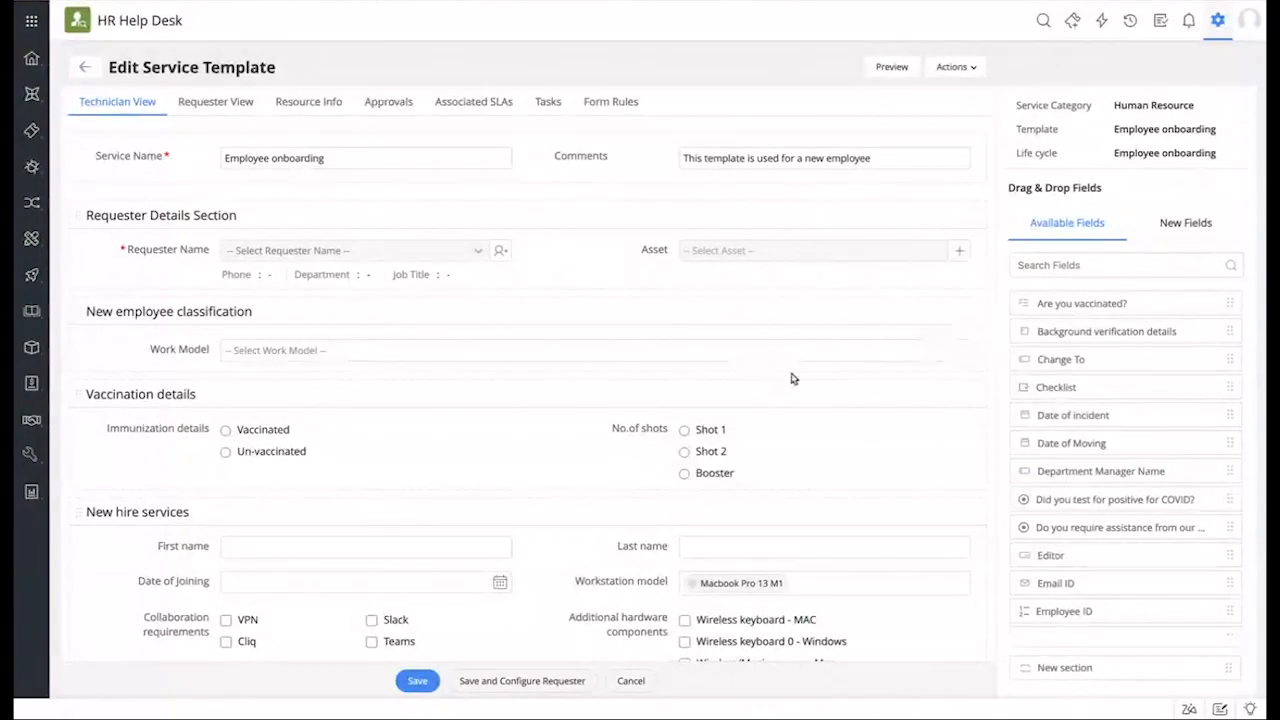
# Step: Inspect the Vaccination details section's properties and list the new field types available
pyautogui.moveTo(341, 395); pyautogui.dragTo(376, 392)
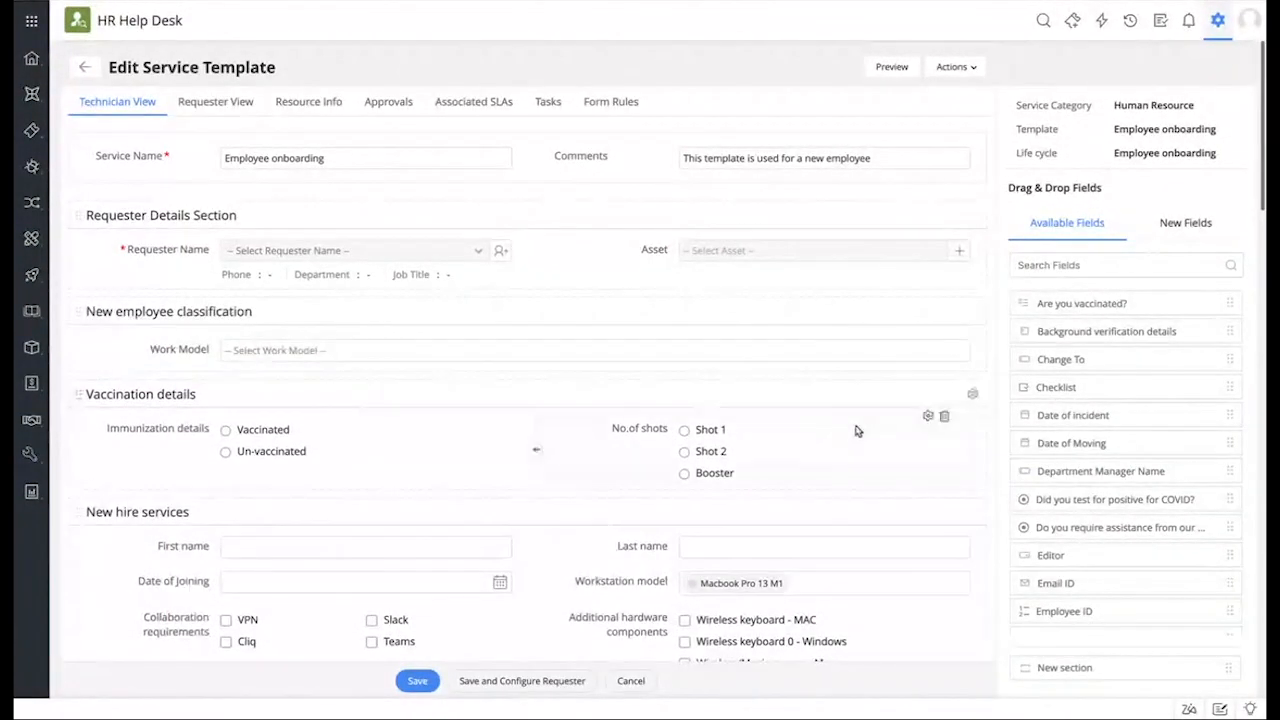
pyautogui.click(974, 395)
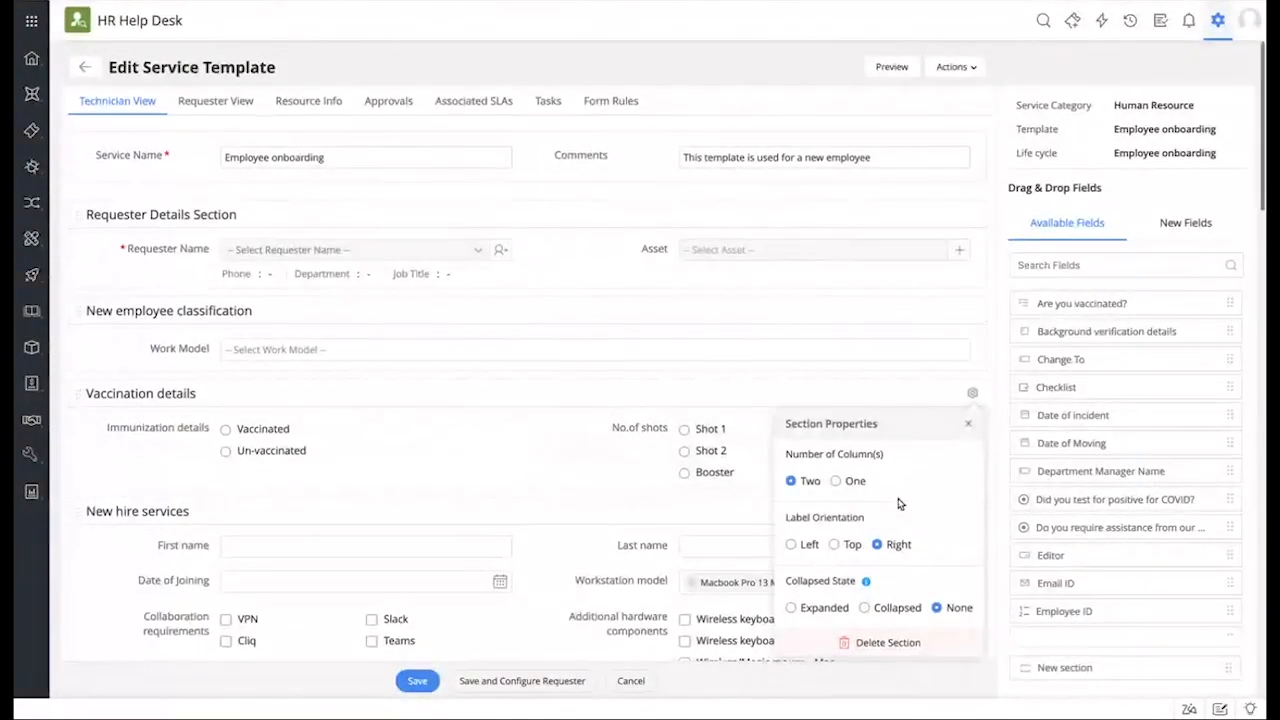
pyautogui.scroll(-1, 720, 468)
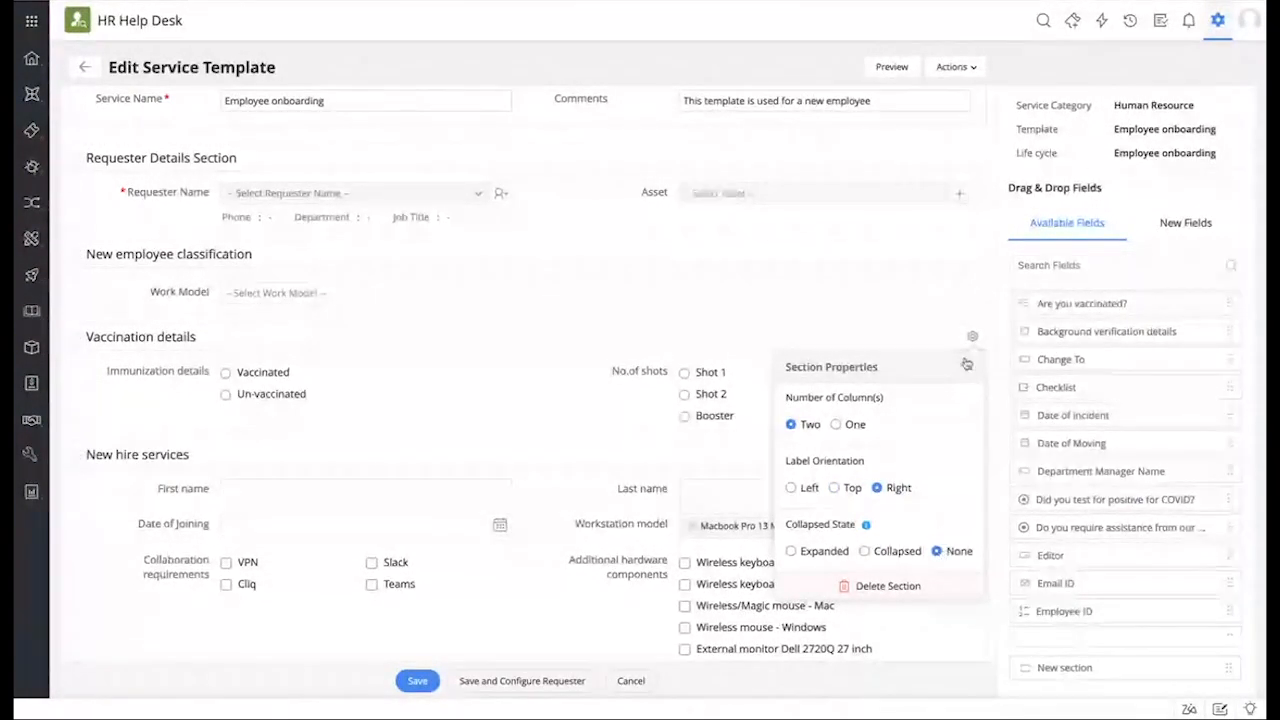
pyautogui.click(991, 304)
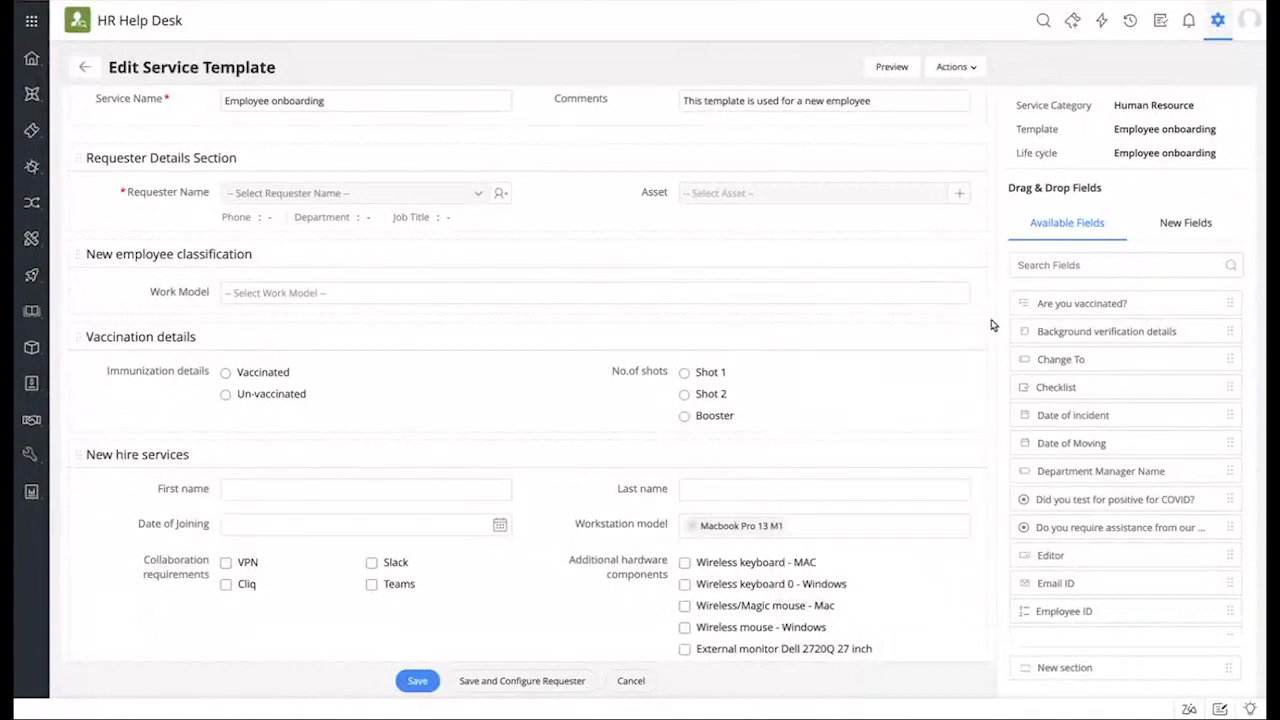
pyautogui.click(1200, 229)
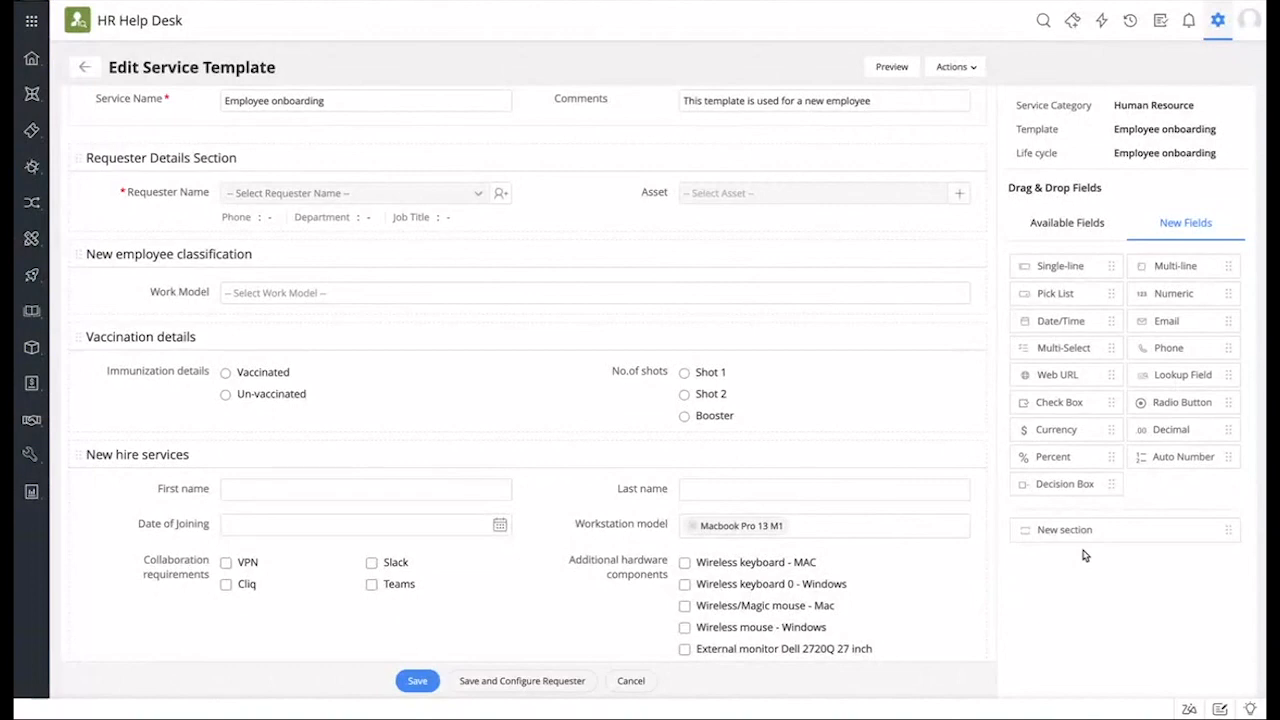
# Step: Add an untitled section above New hire services, then delete it again
pyautogui.moveTo(1080, 529)
pyautogui.mouseDown()
pyautogui.moveTo(1060, 530)
pyautogui.moveTo(1077, 531)
pyautogui.mouseUp()
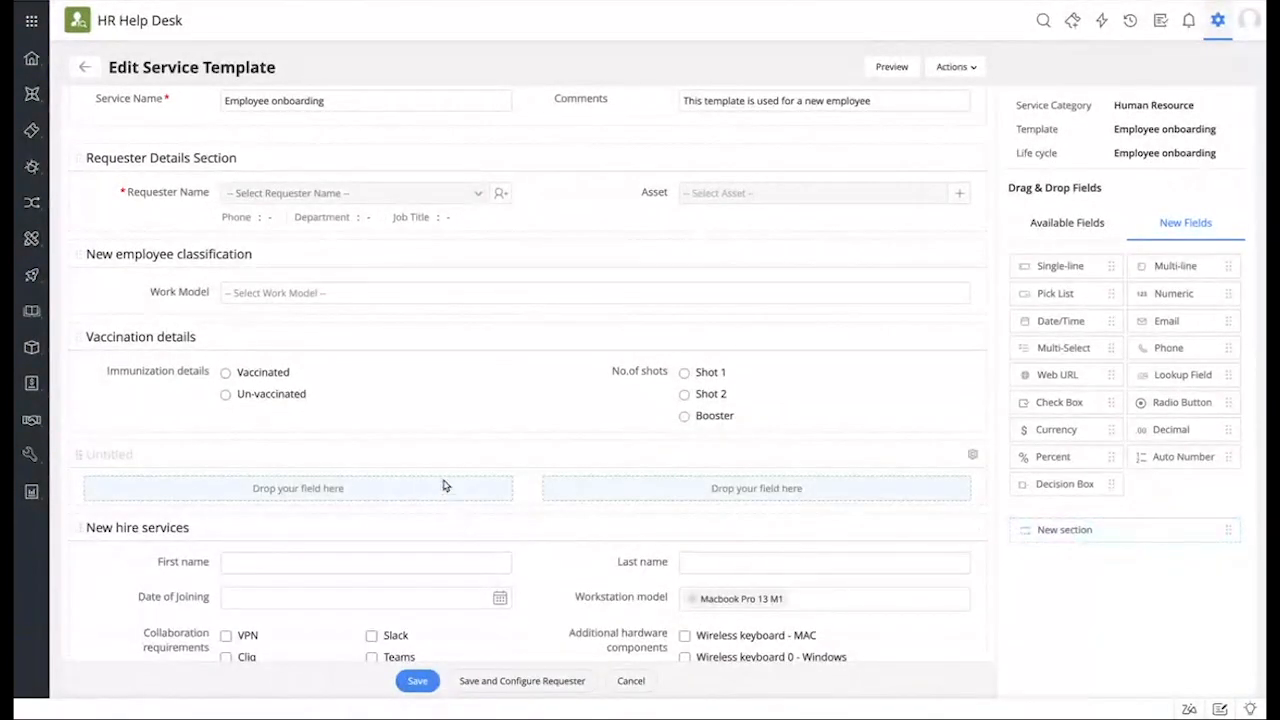
pyautogui.click(973, 455)
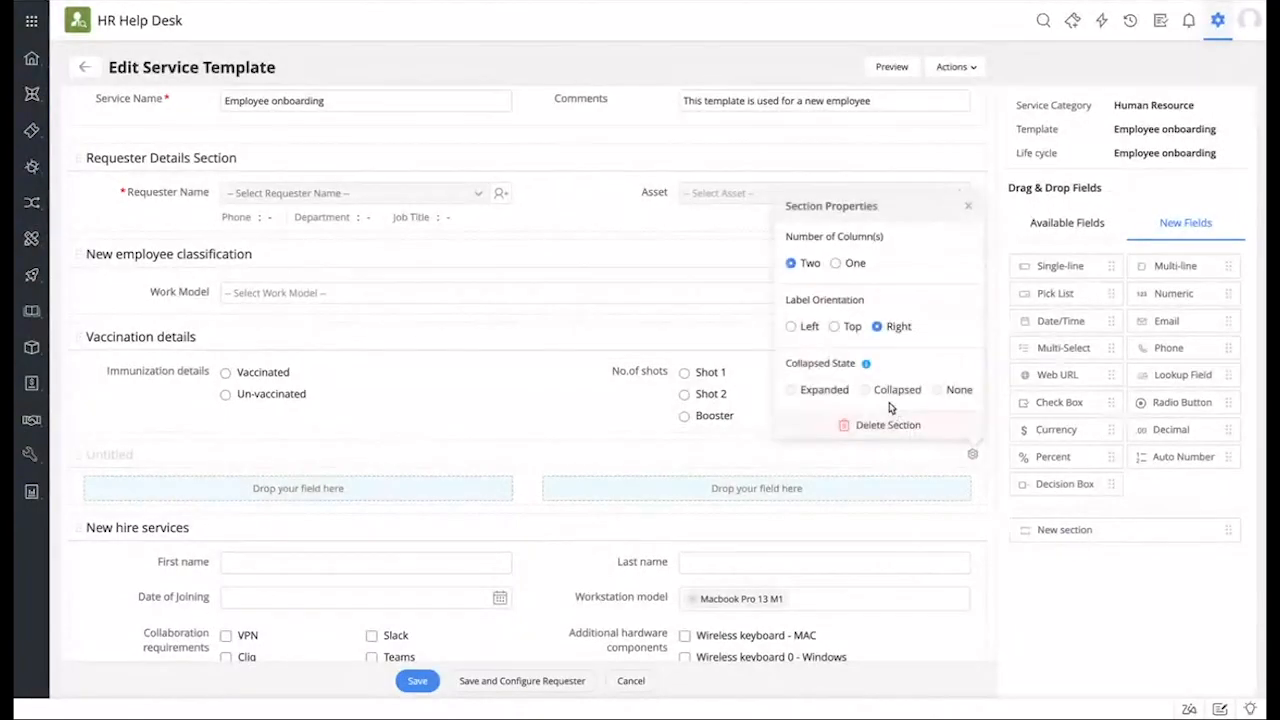
pyautogui.click(888, 425)
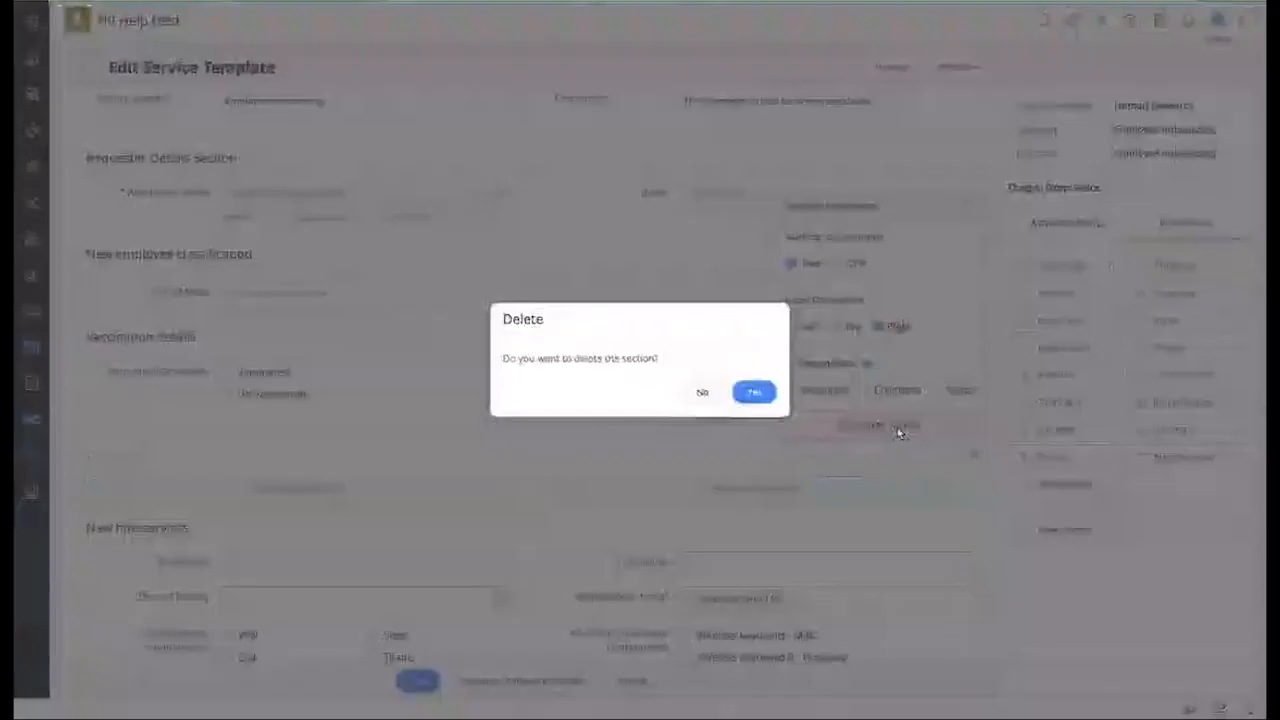
pyautogui.click(750, 392)
# Step: Turn Show to Requester off and back on, then switch to the Requester View
pyautogui.scroll(-2, 797, 437)
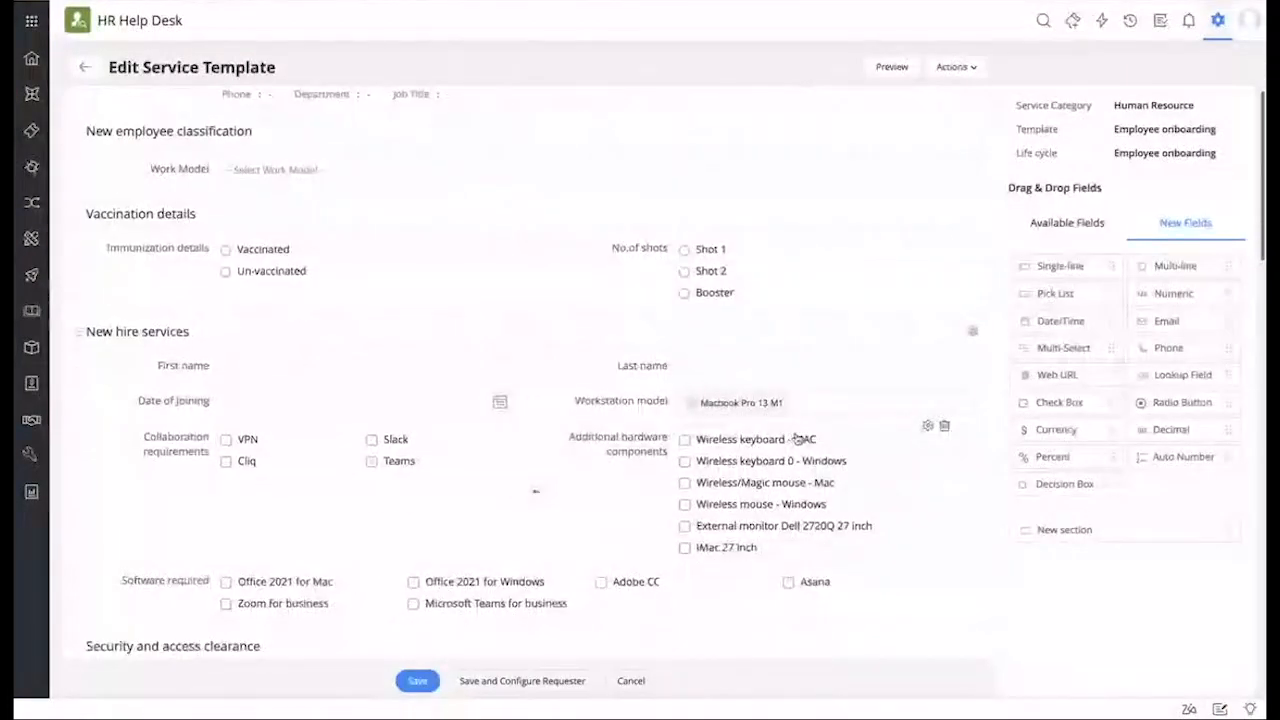
pyautogui.scroll(-6, 675, 351)
pyautogui.scroll(-10, 675, 351)
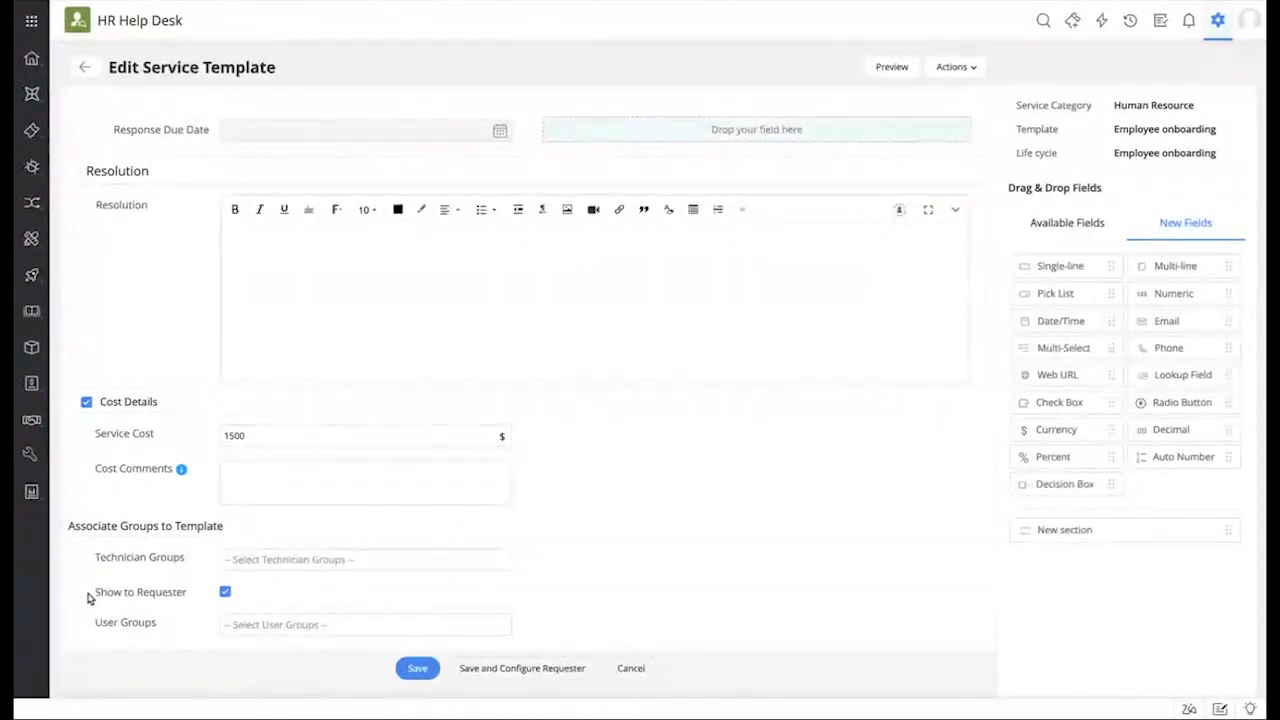
pyautogui.moveTo(88, 597); pyautogui.dragTo(198, 600)
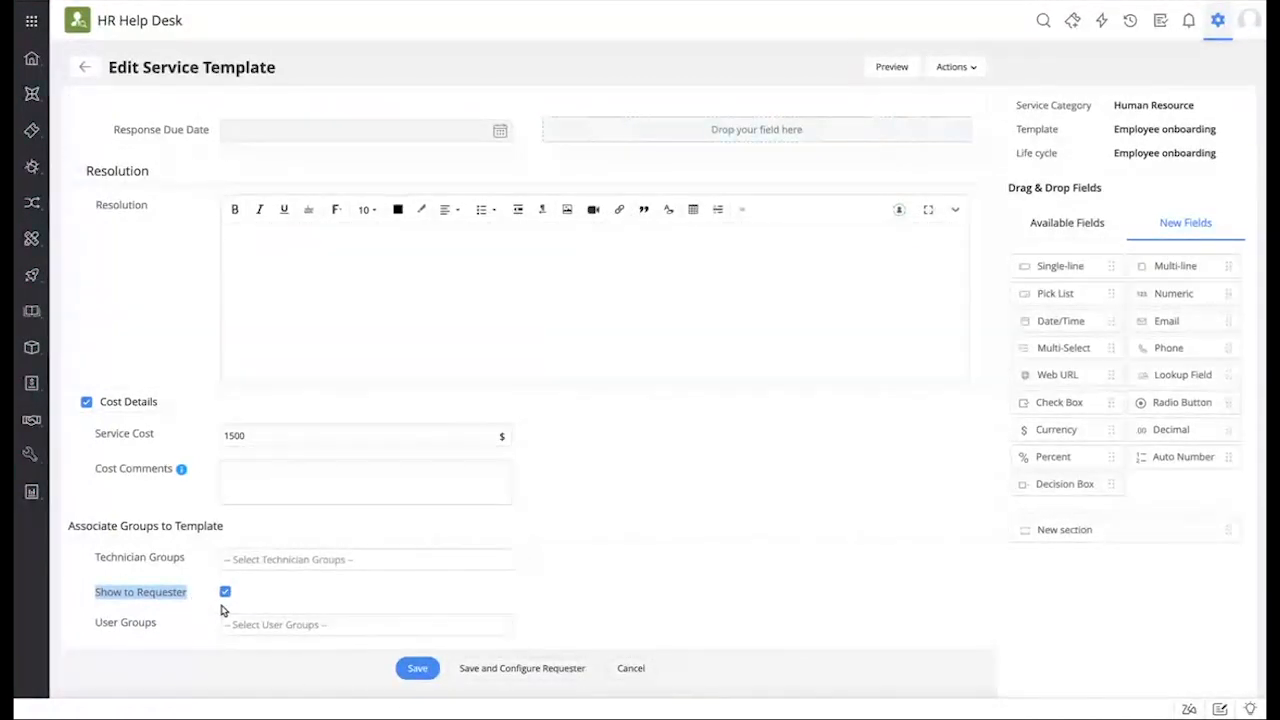
pyautogui.click(184, 592)
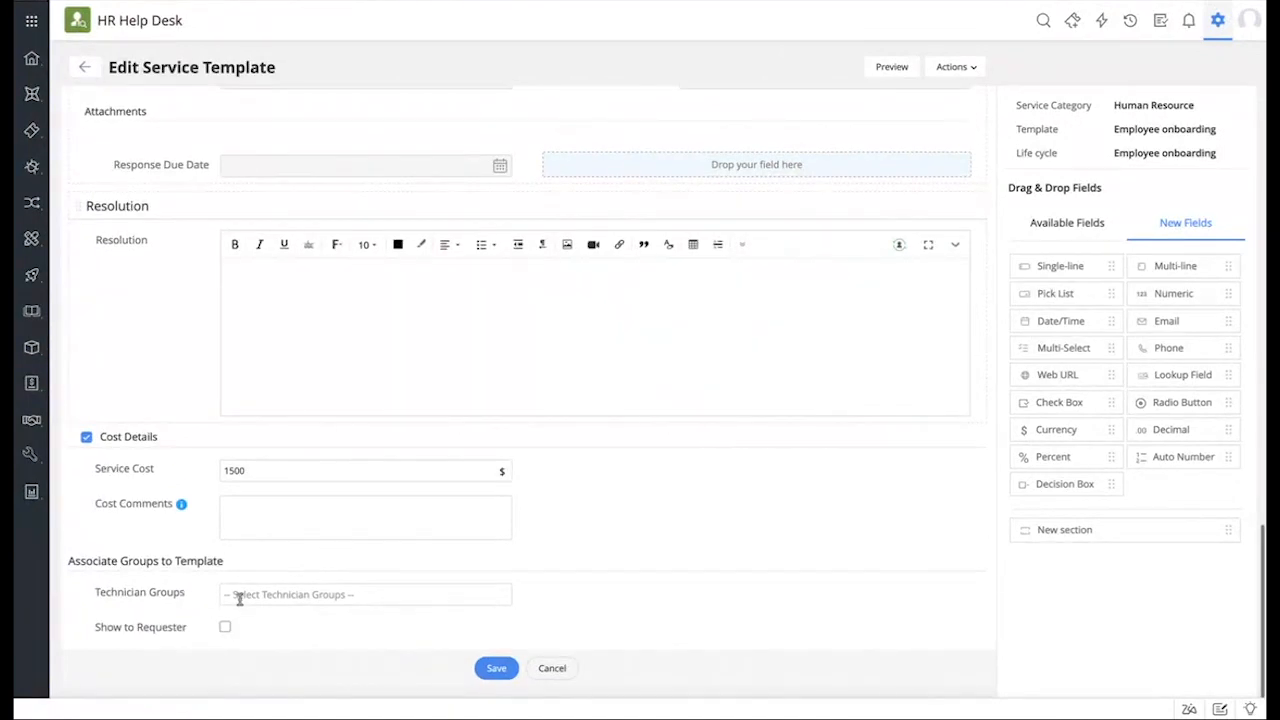
pyautogui.click(224, 623)
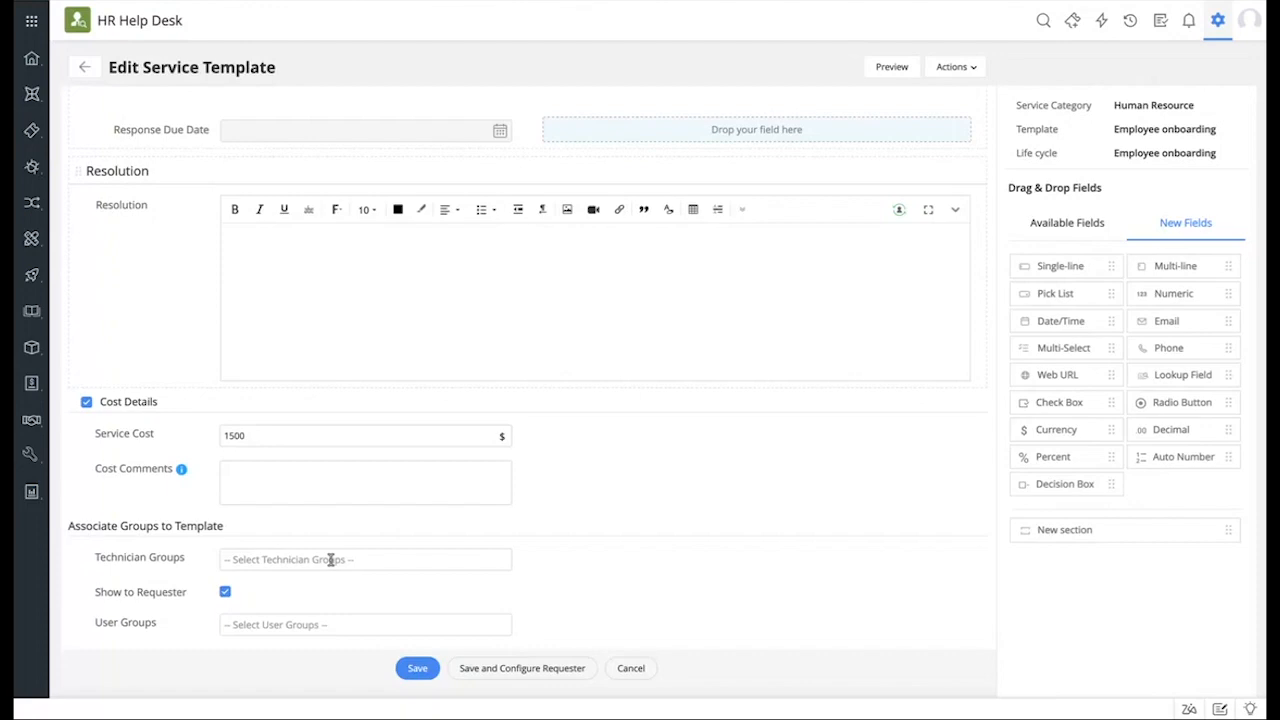
pyautogui.scroll(15, 331, 283)
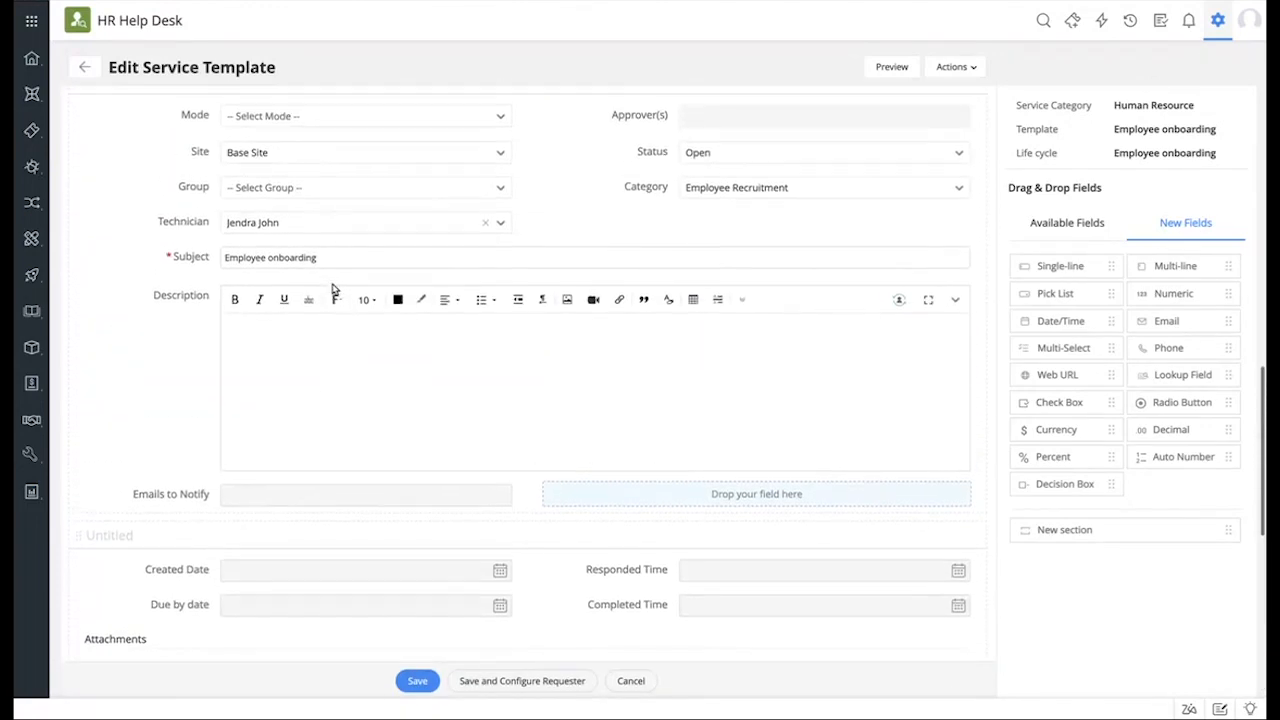
pyautogui.scroll(8, 331, 283)
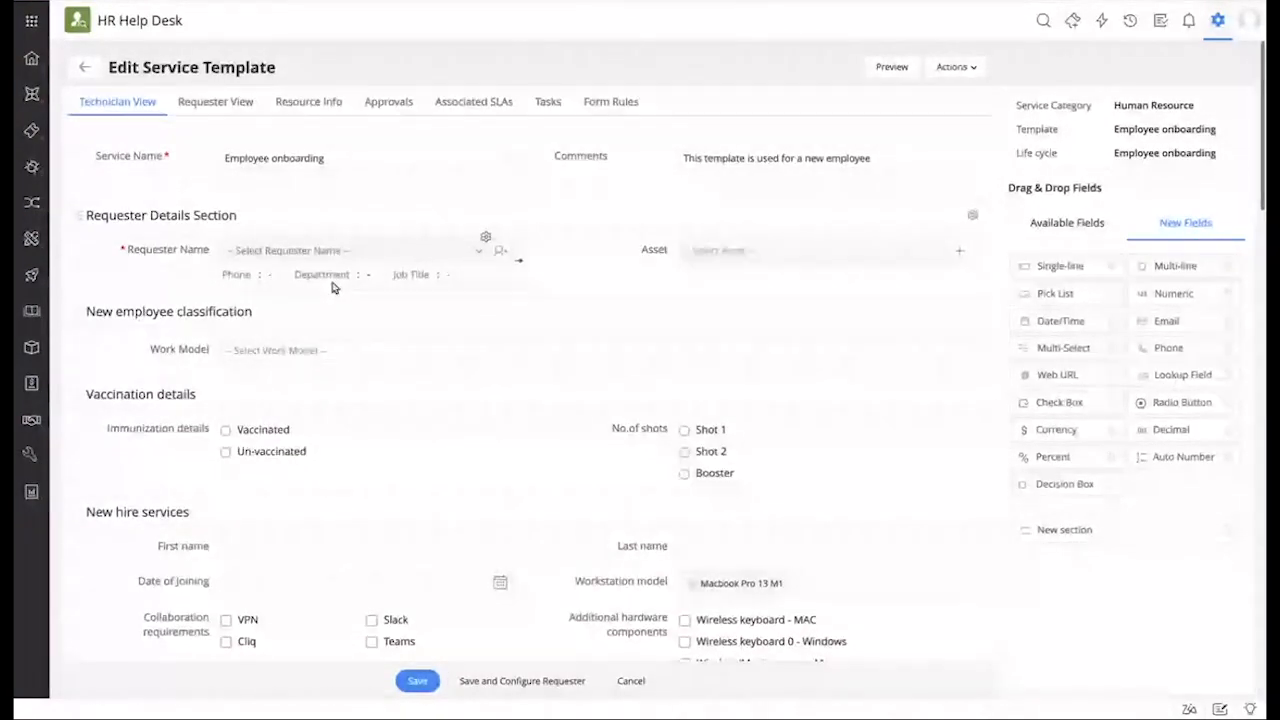
pyautogui.click(201, 104)
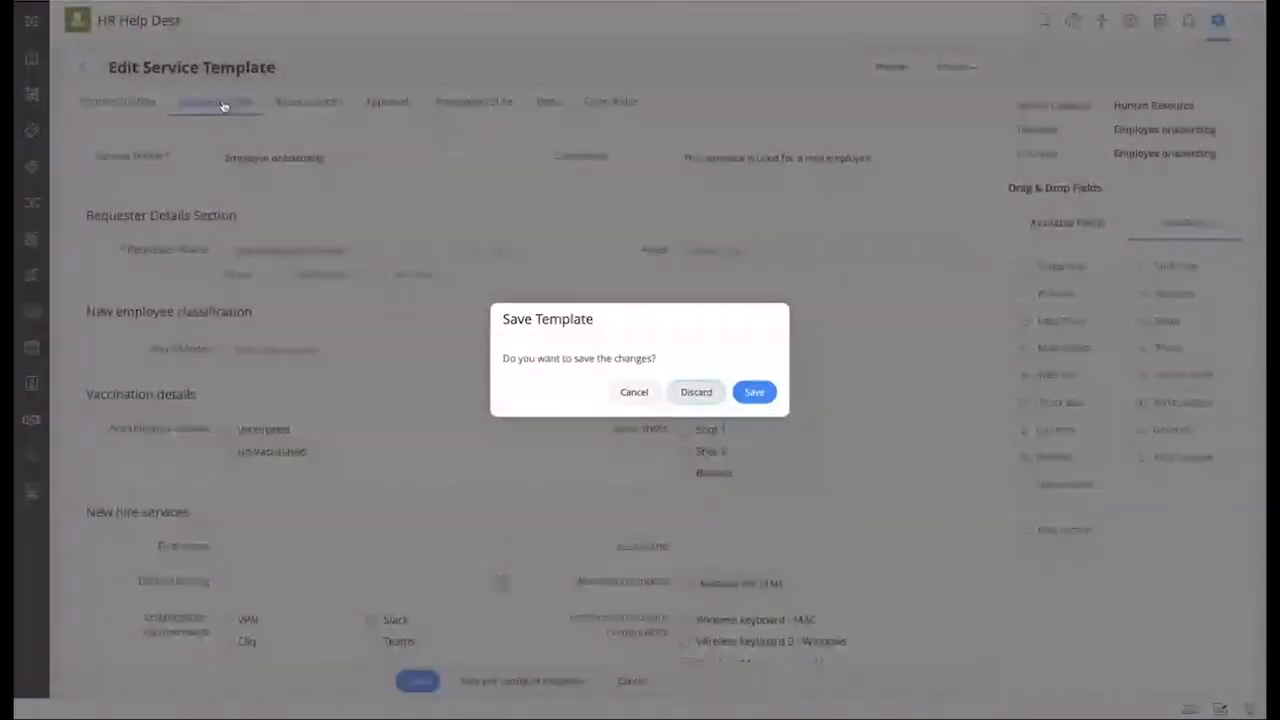
# Step: Discard the unsaved template changes and view the template's Resource Info
pyautogui.press('Return')
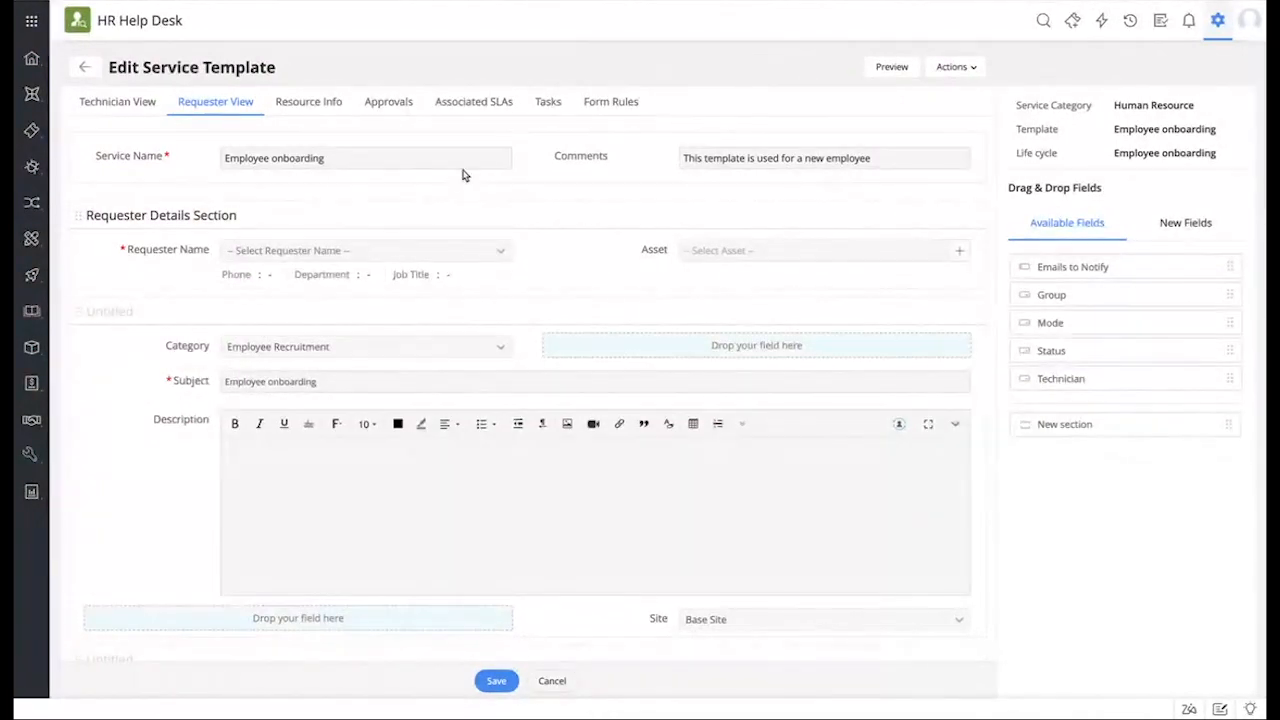
pyautogui.click(333, 107)
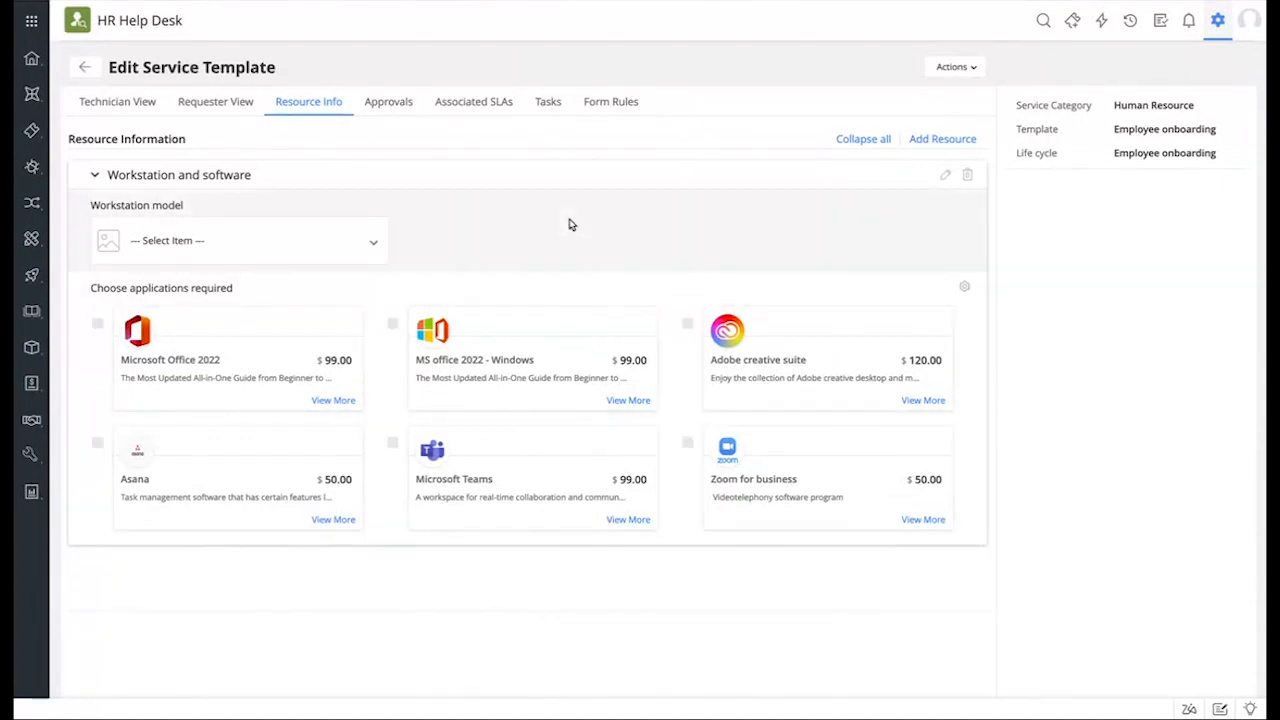
pyautogui.click(955, 143)
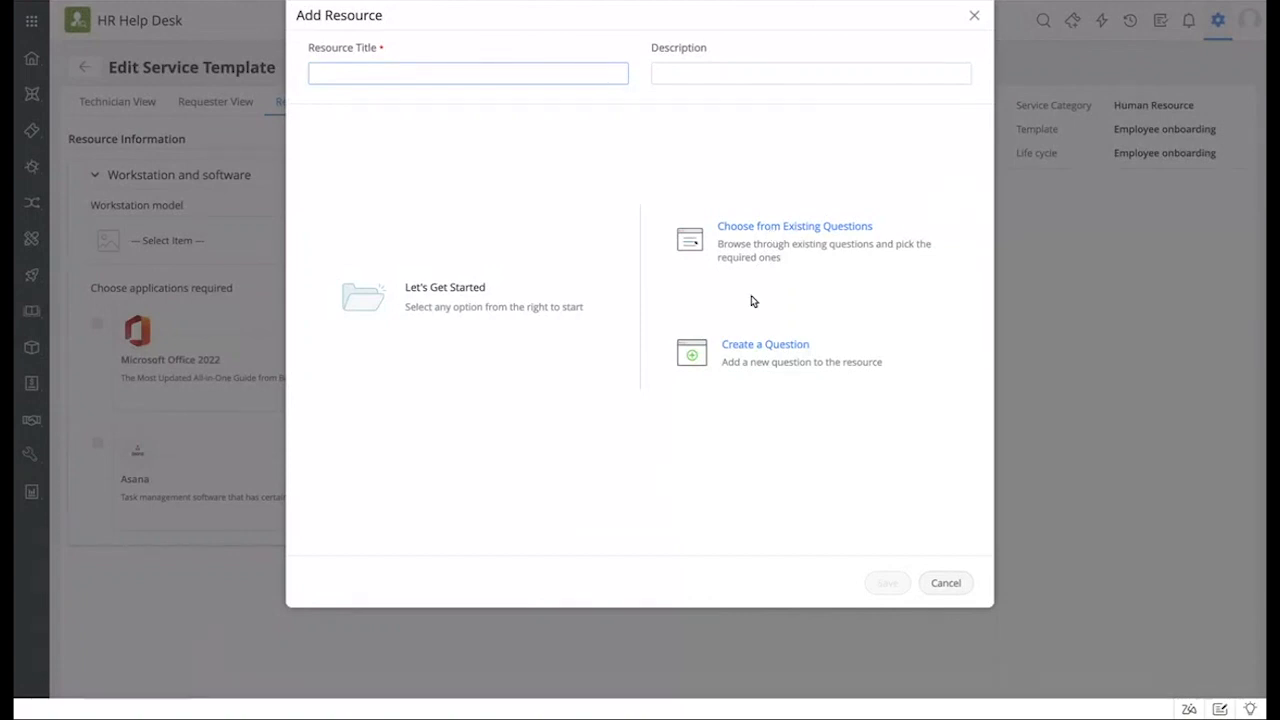
pyautogui.click(742, 348)
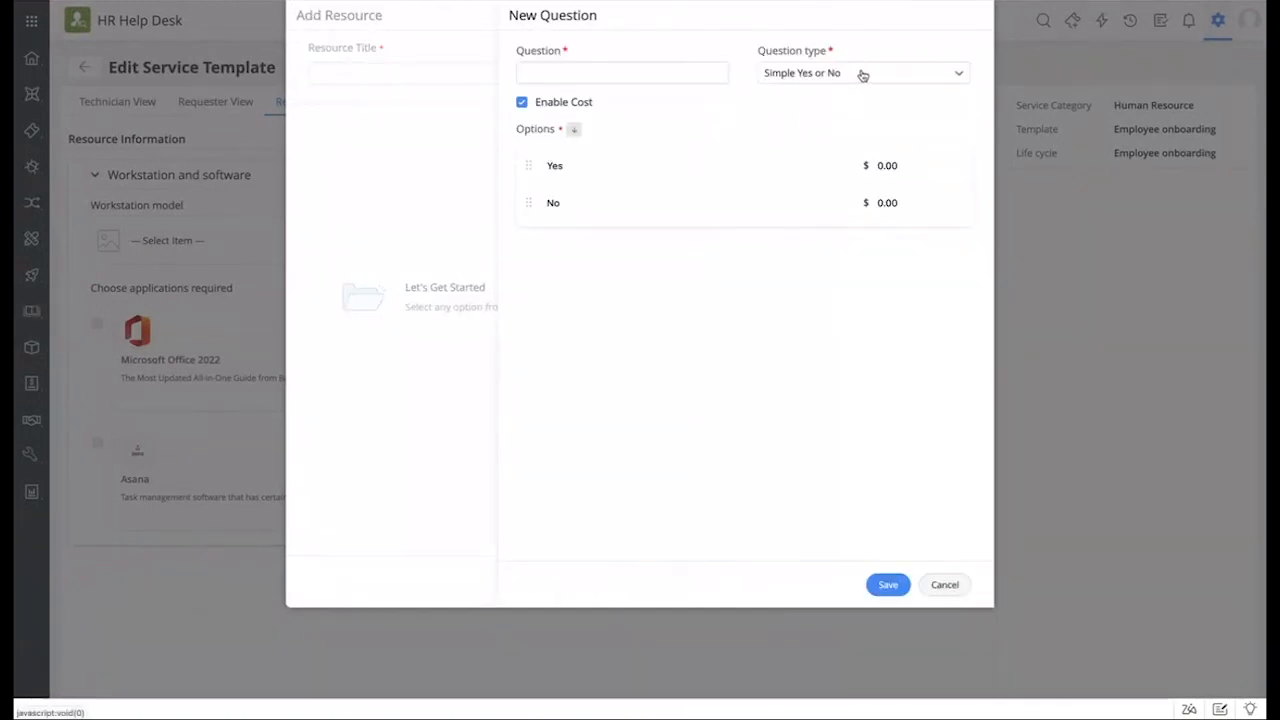
pyautogui.click(845, 75)
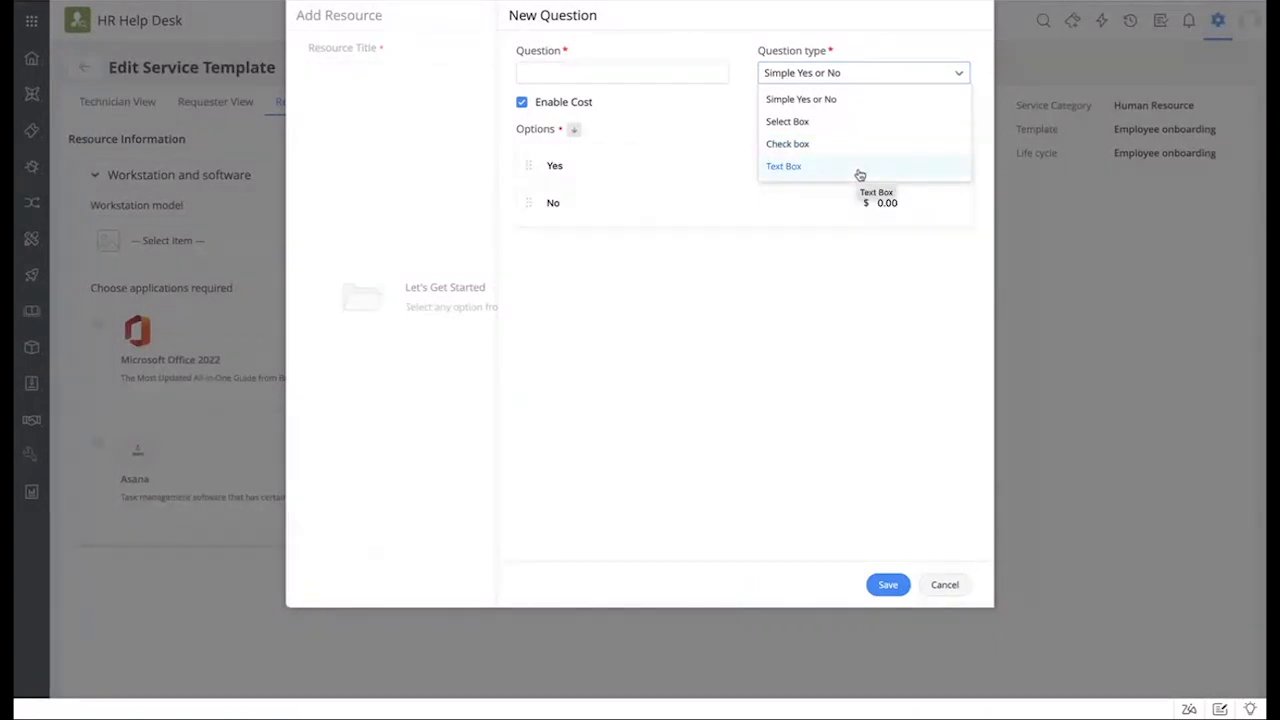
pyautogui.click(866, 291)
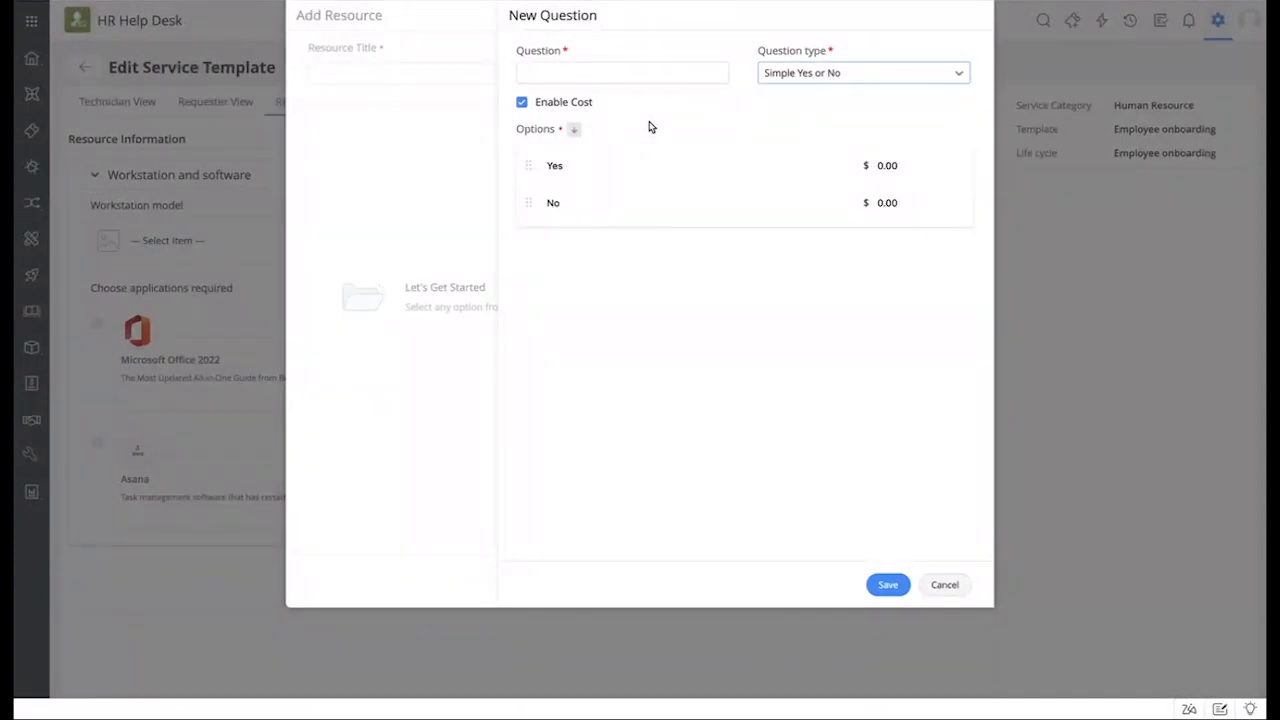
pyautogui.click(554, 106)
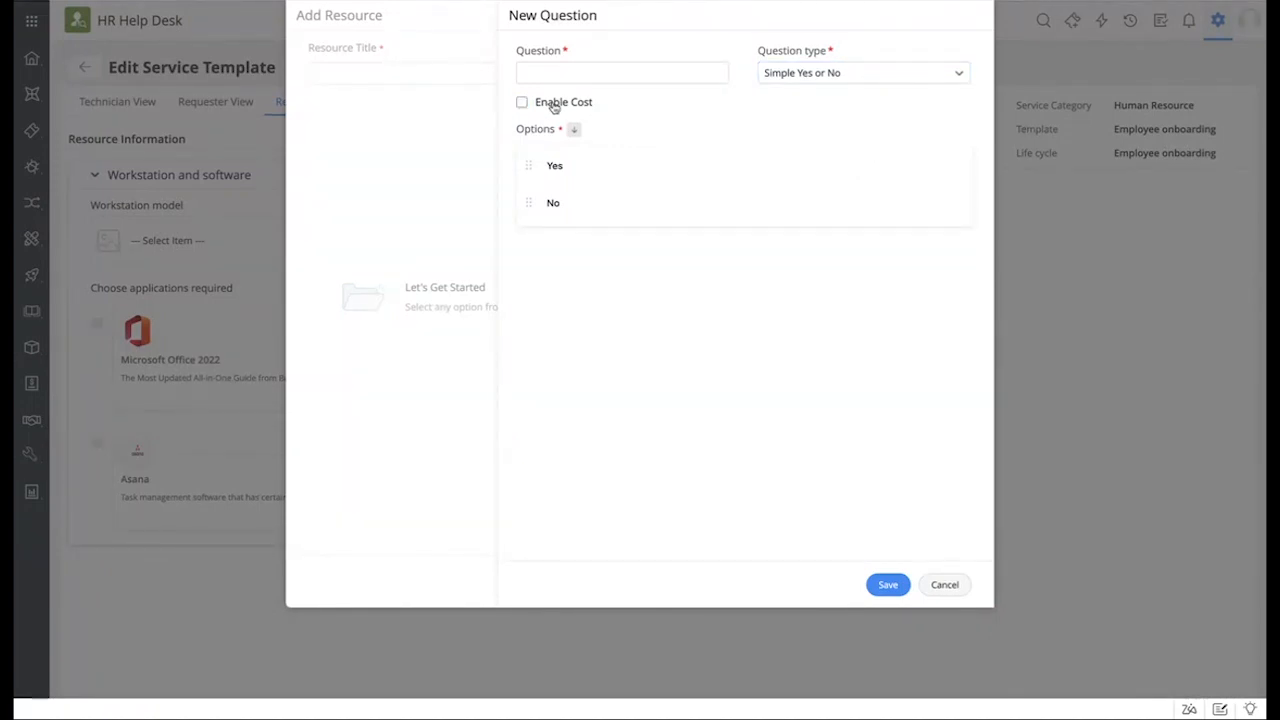
pyautogui.click(554, 106)
pyautogui.click(951, 585)
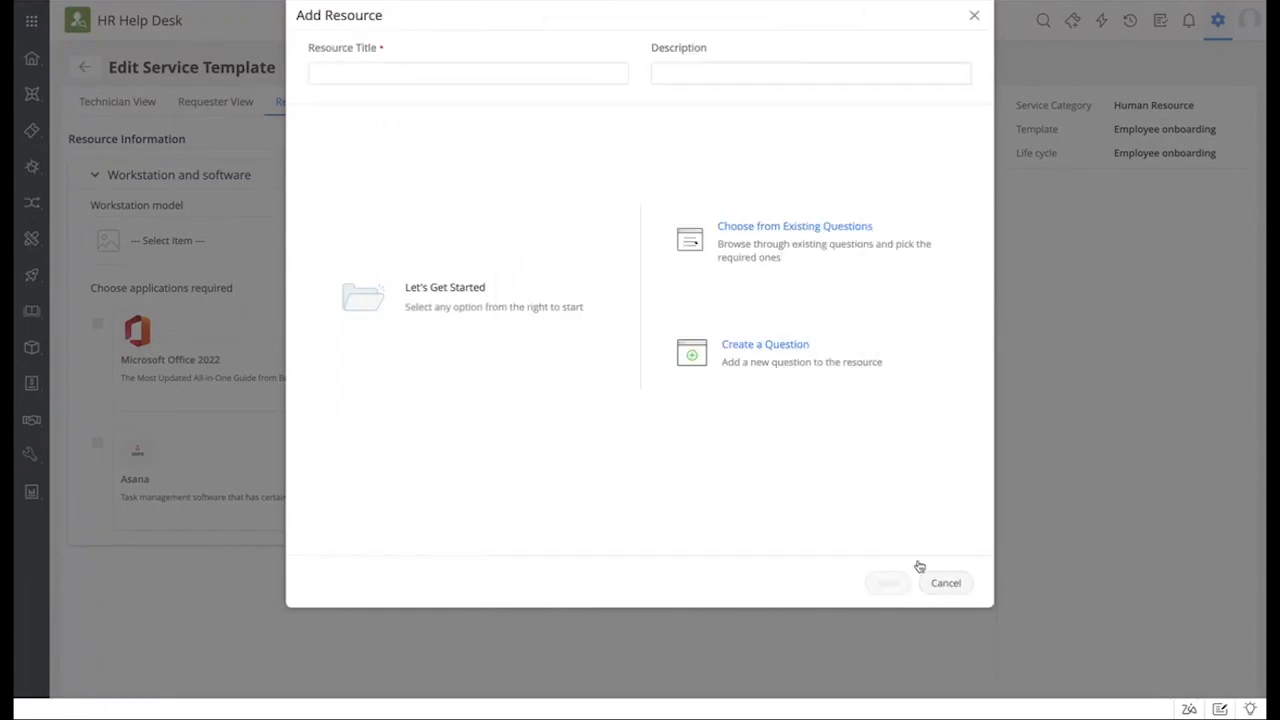
pyautogui.click(977, 17)
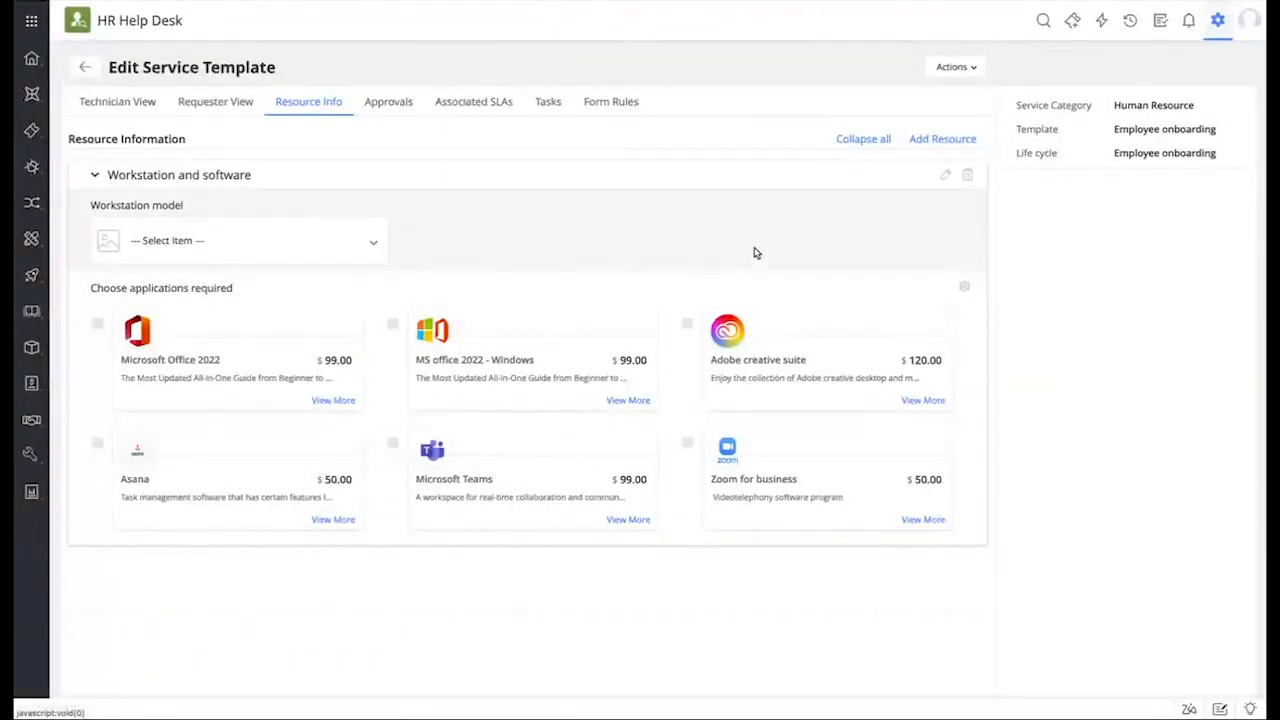
pyautogui.click(947, 175)
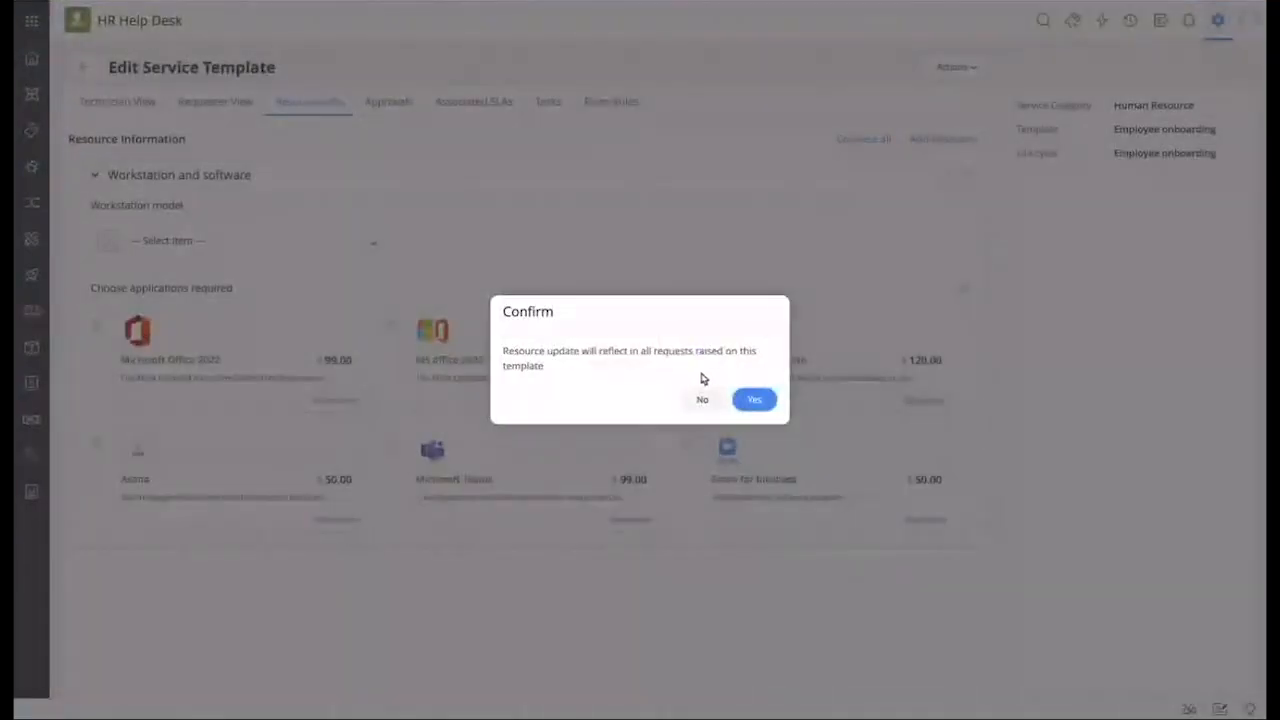
pyautogui.click(754, 397)
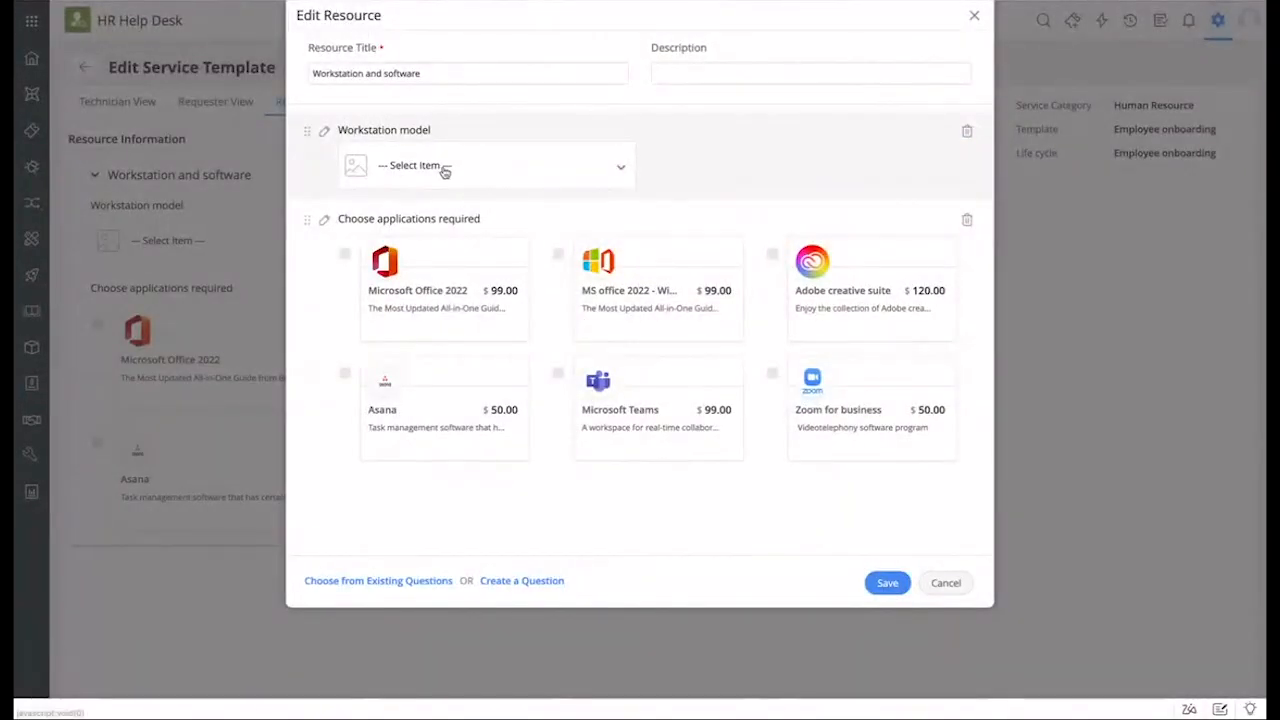
pyautogui.click(444, 172)
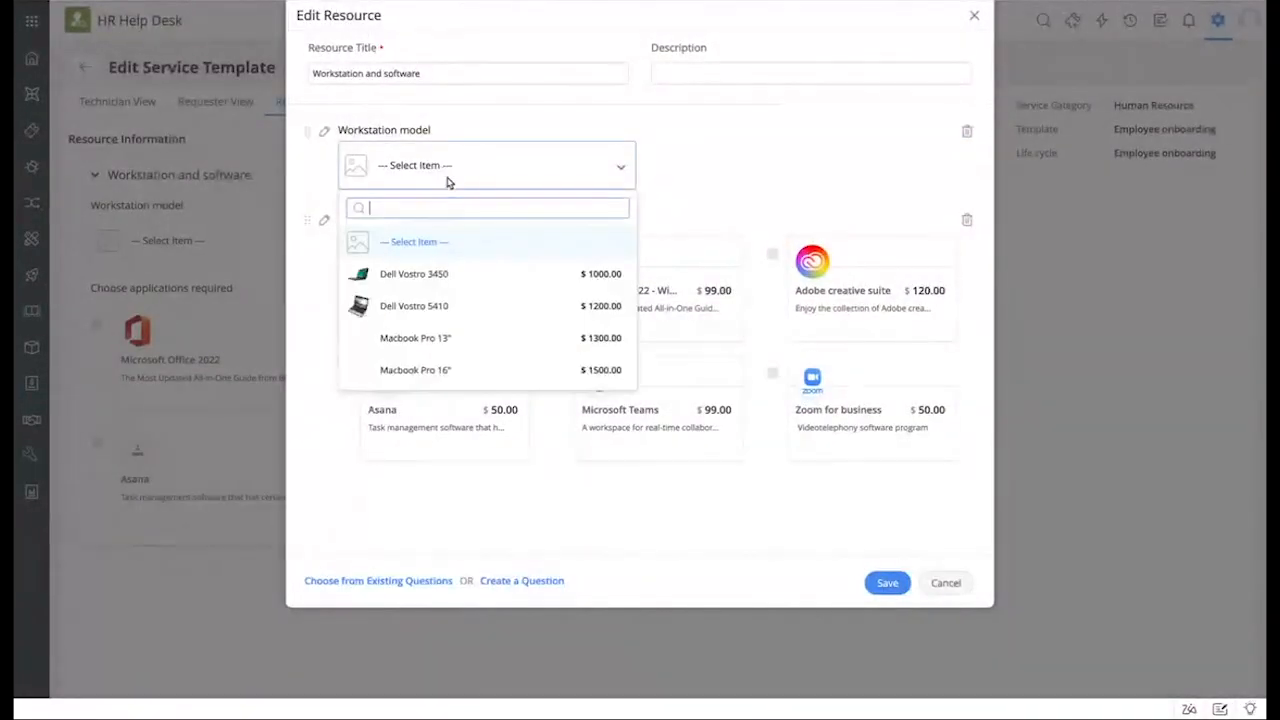
pyautogui.click(733, 170)
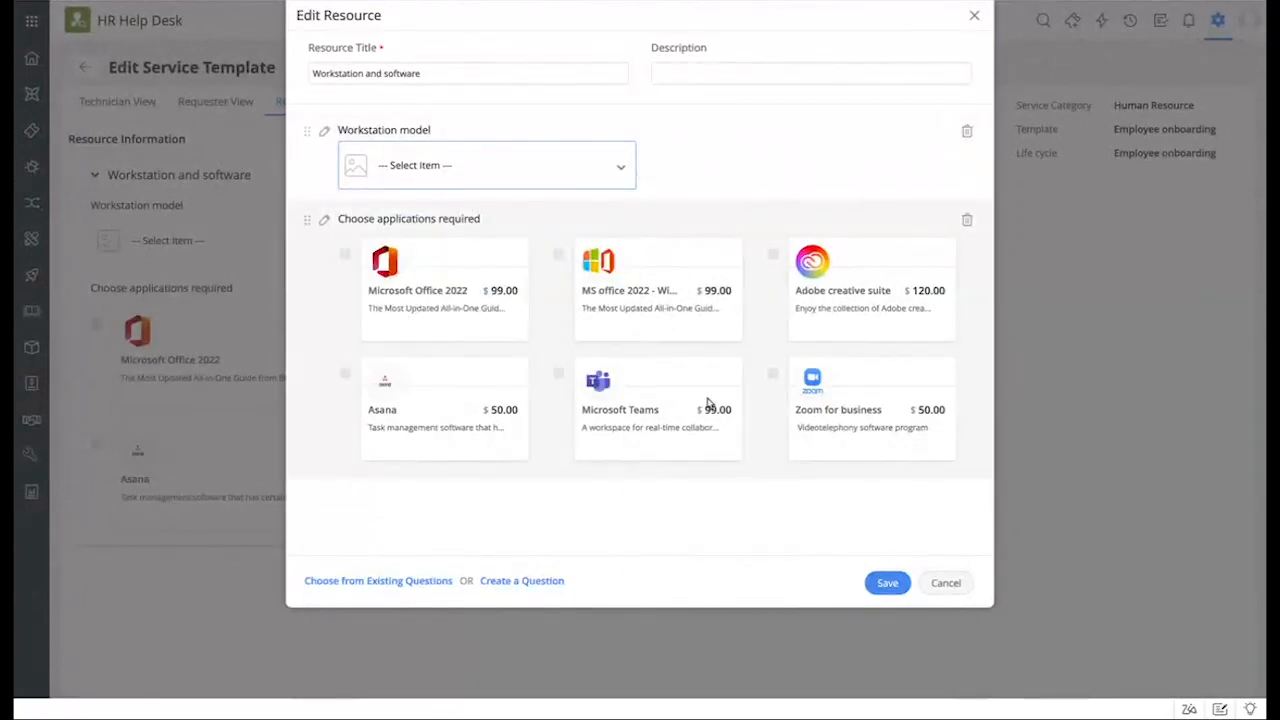
pyautogui.click(323, 224)
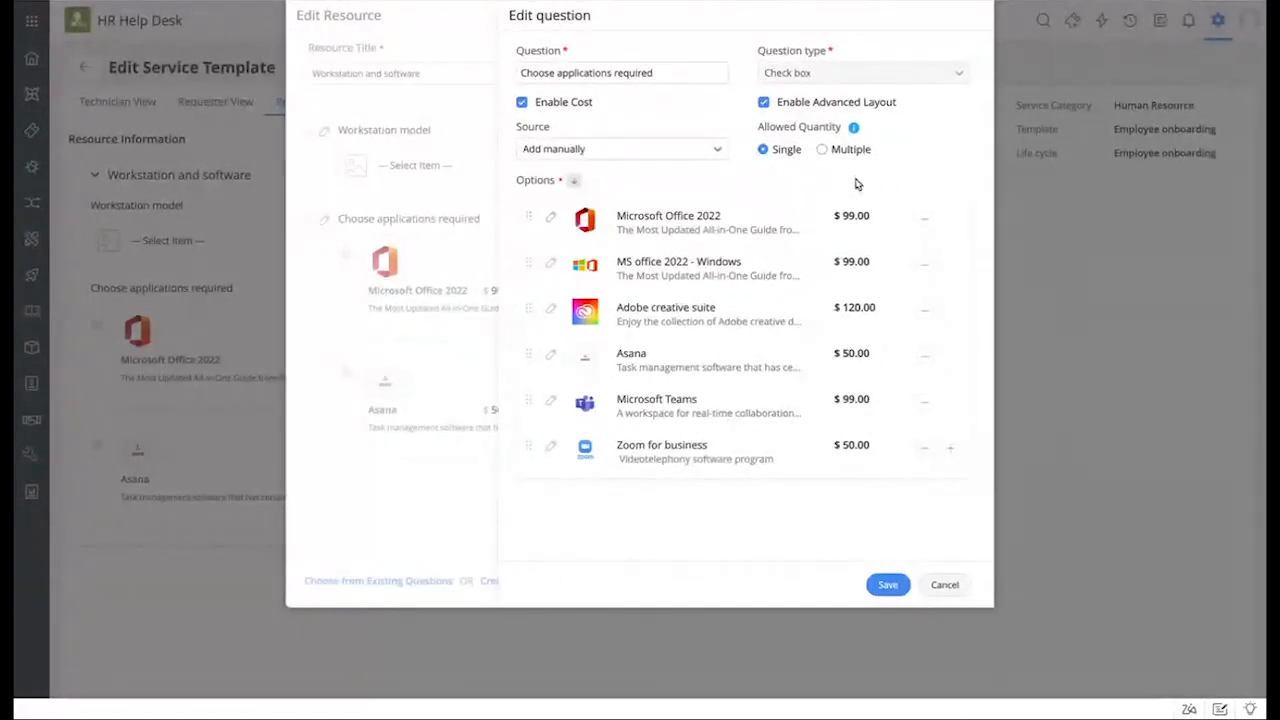
pyautogui.click(551, 222)
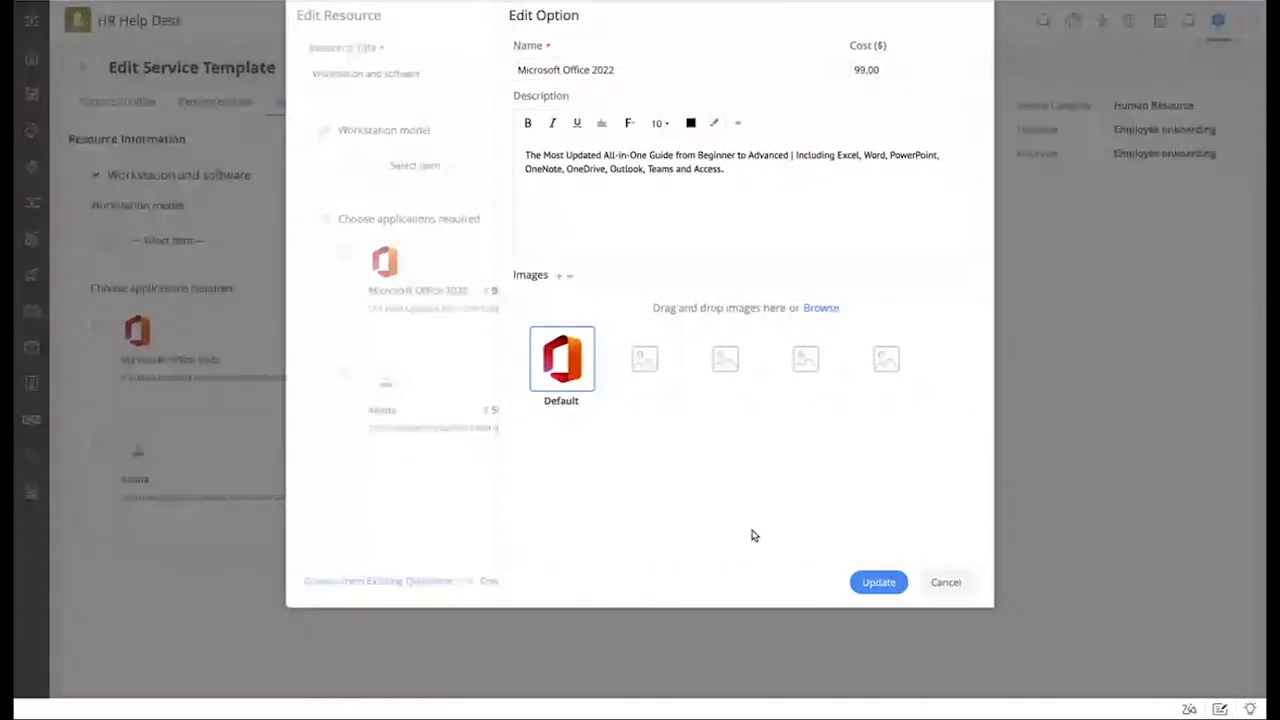
pyautogui.click(952, 583)
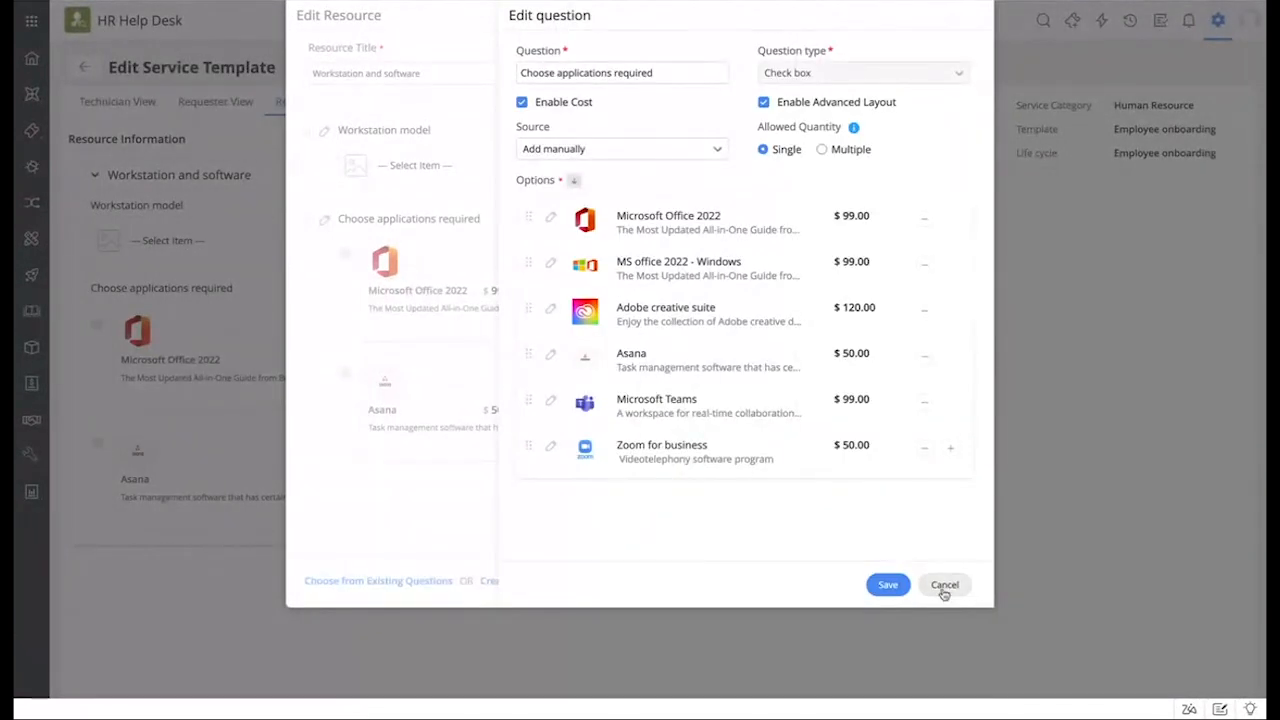
pyautogui.click(943, 588)
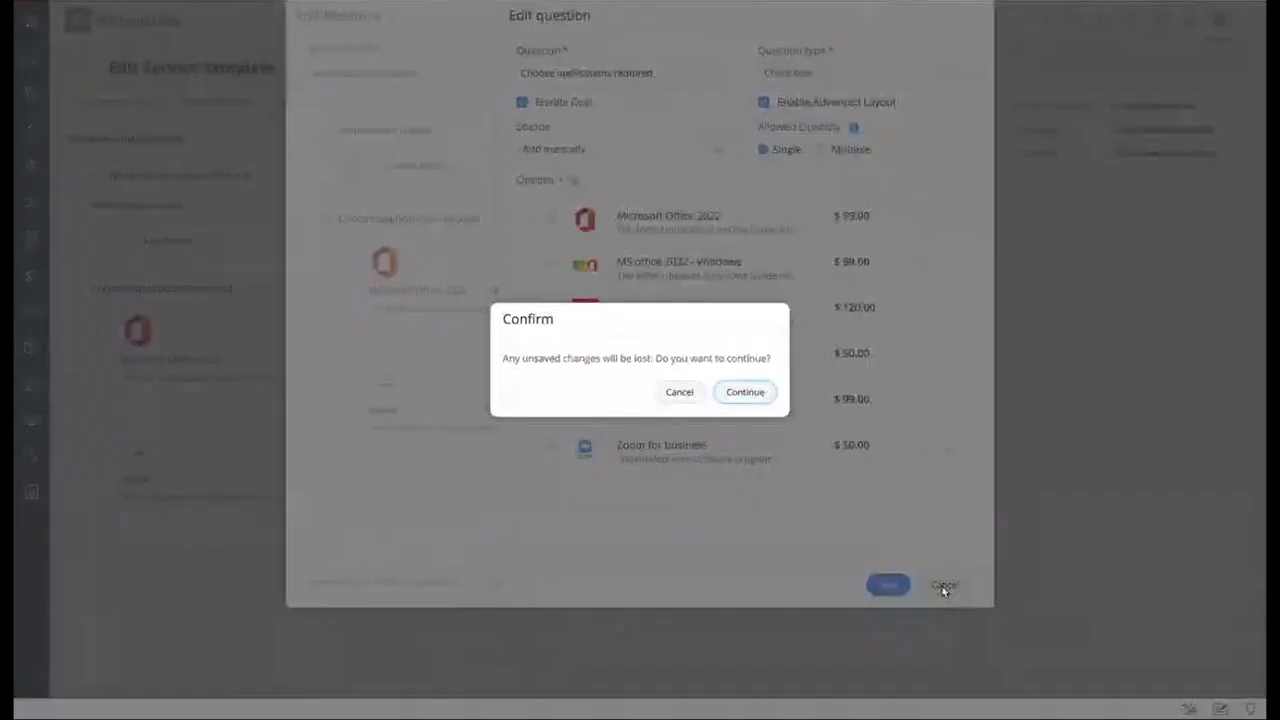
pyautogui.click(687, 391)
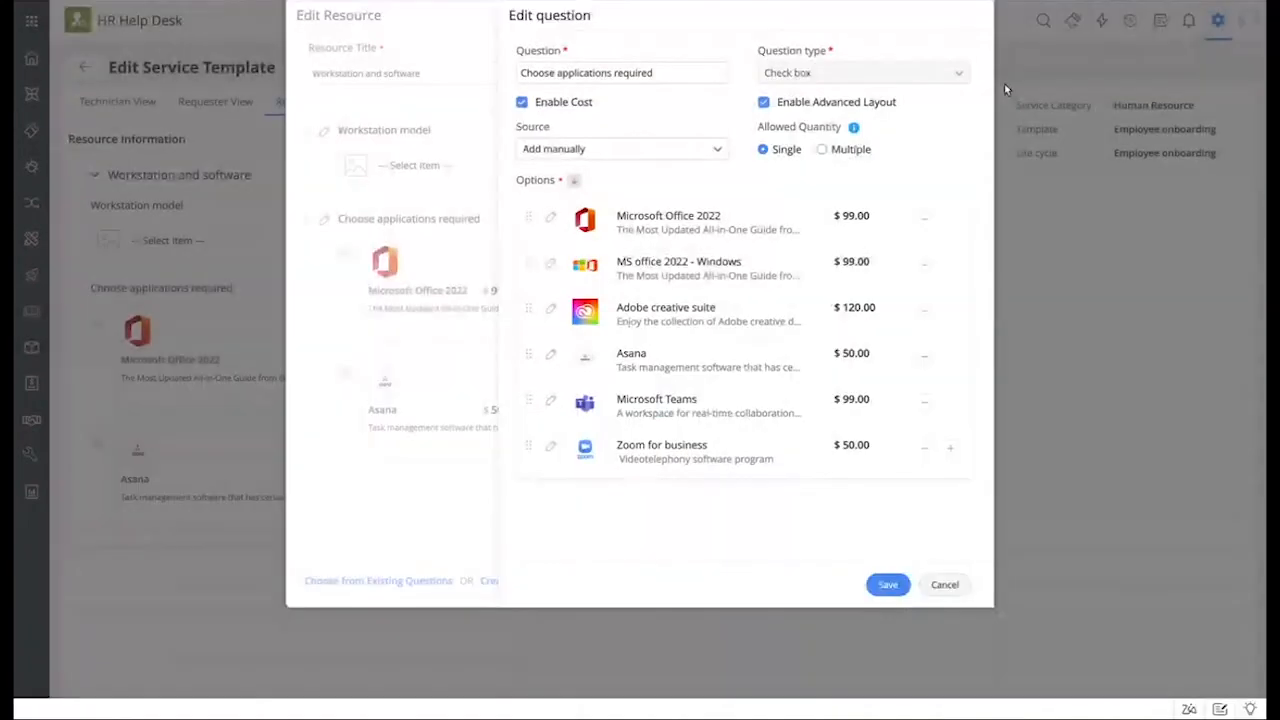
pyautogui.click(958, 588)
pyautogui.click(740, 392)
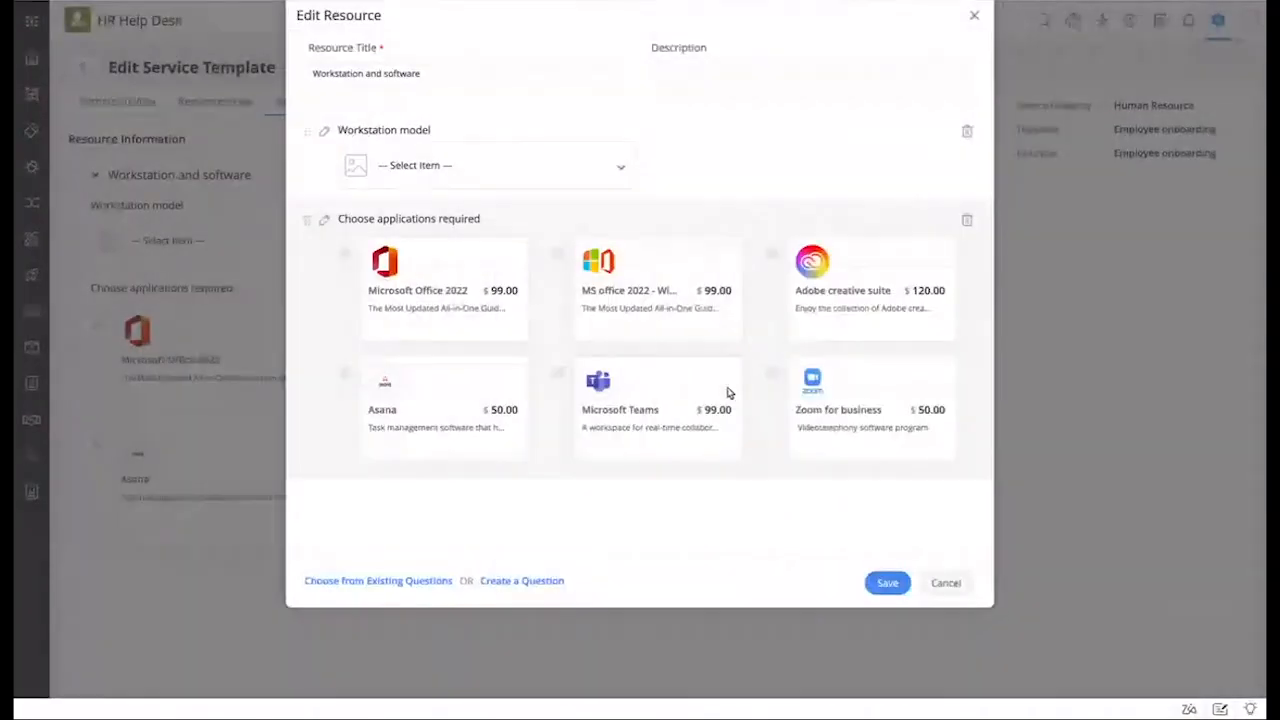
pyautogui.click(943, 583)
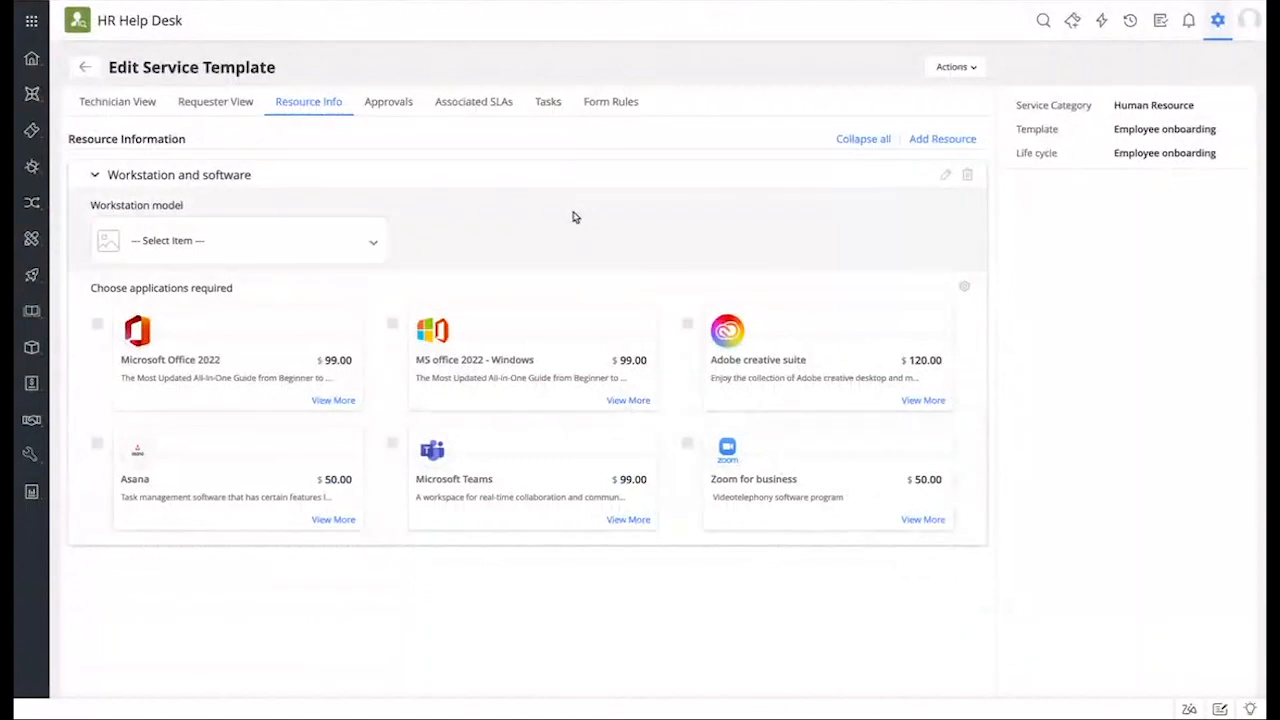
# Step: Show the Employee onboarding template's approvals, with one Stage I approver
pyautogui.click(395, 112)
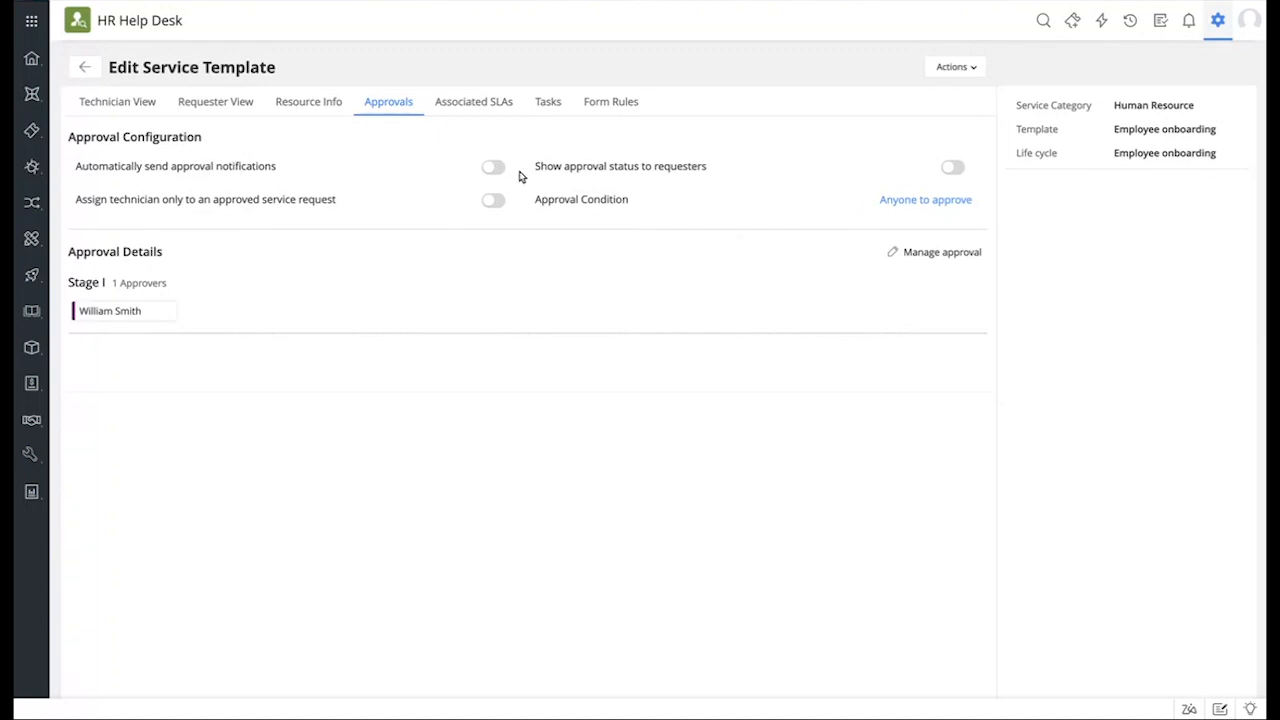
# Step: Browse Organization Roles as possible approvers without adding any, then view the associated SLAs
pyautogui.click(942, 252)
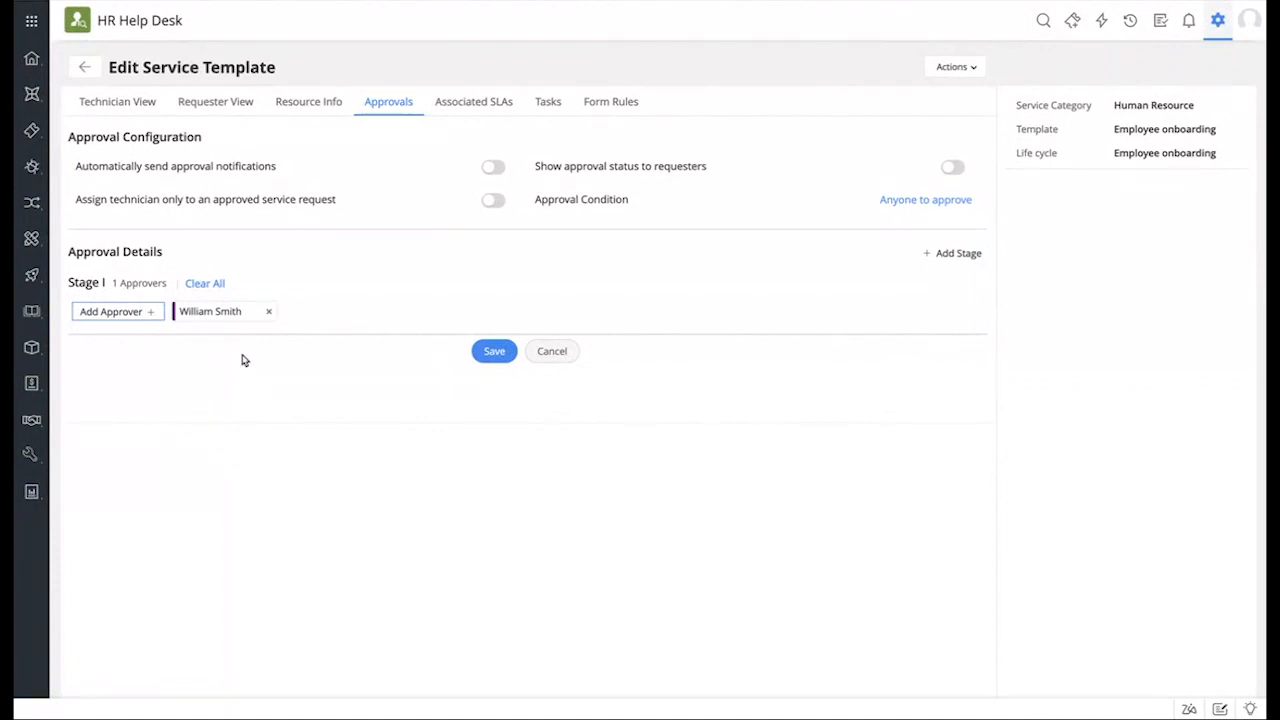
pyautogui.click(112, 312)
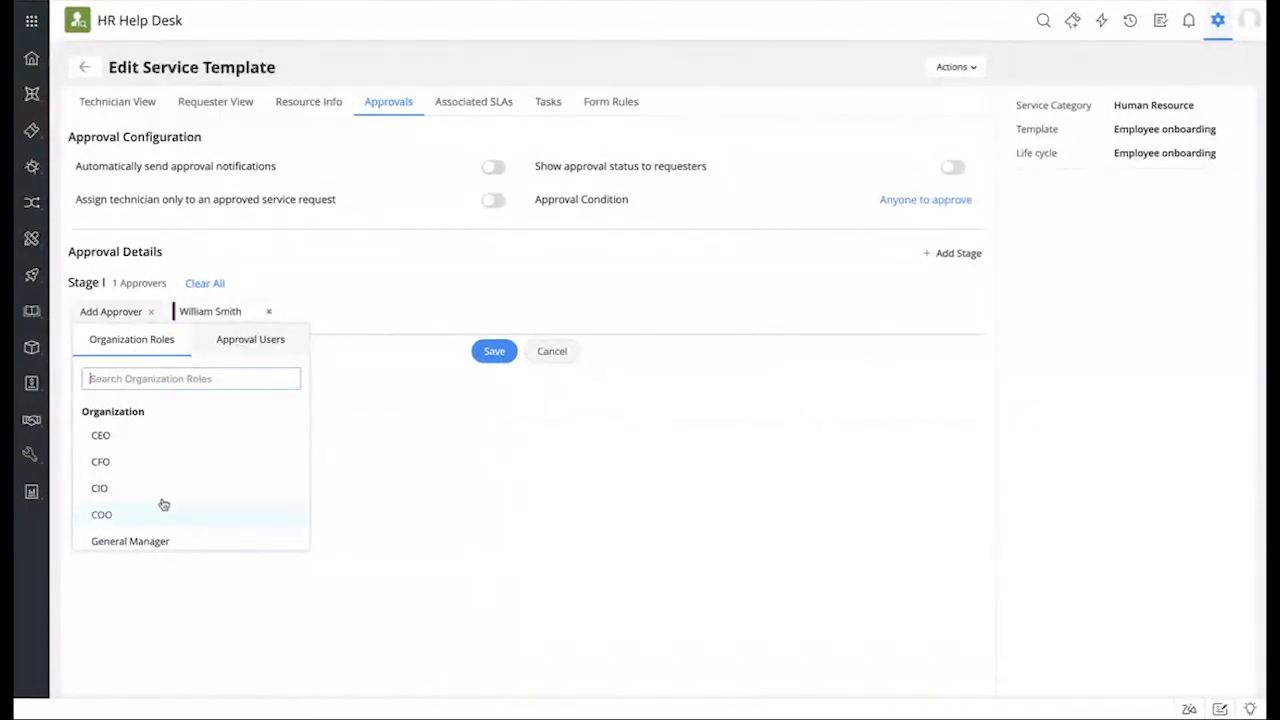
pyautogui.scroll(-3, 162, 500)
pyautogui.scroll(-1, 162, 500)
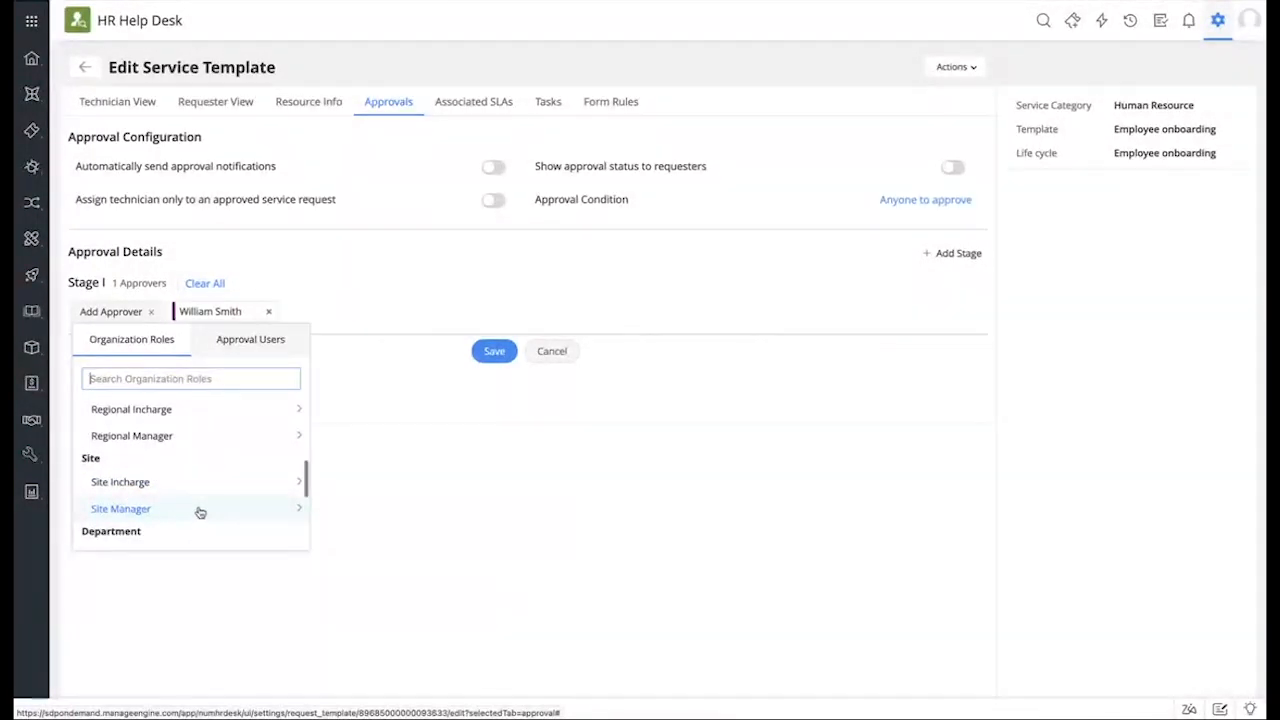
pyautogui.scroll(-4, 200, 512)
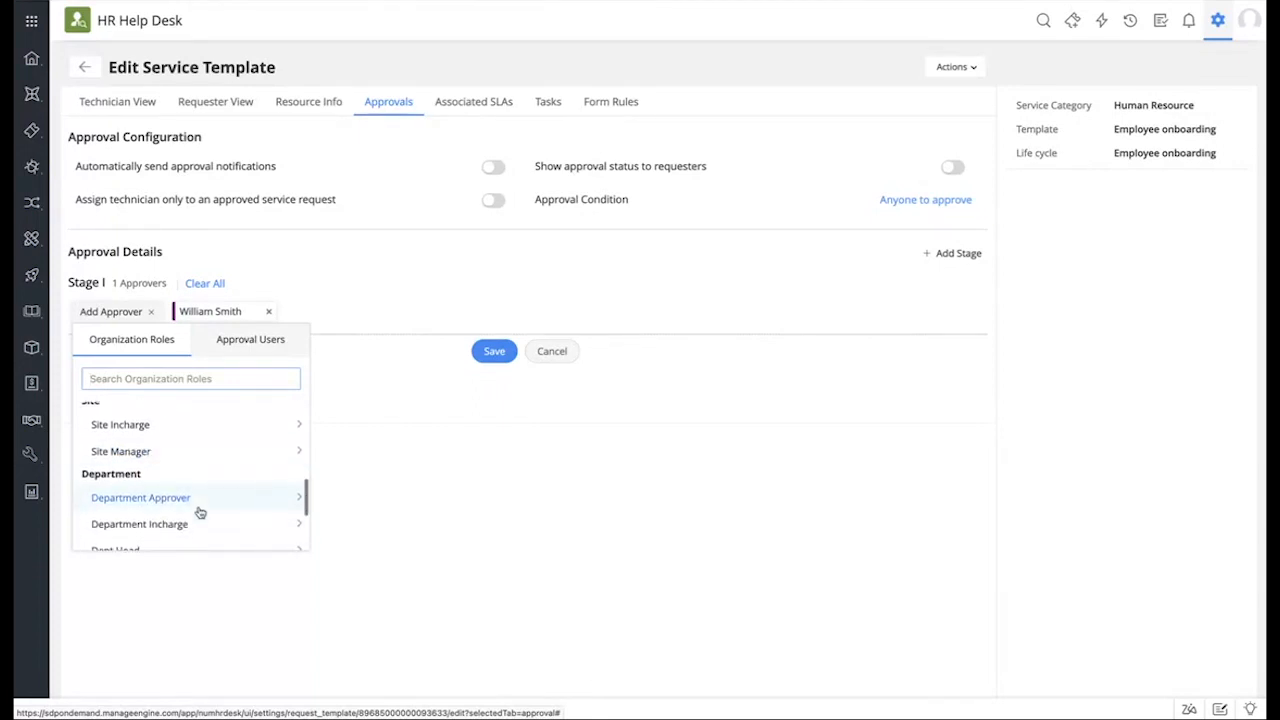
pyautogui.scroll(1, 199, 514)
pyautogui.scroll(-1, 199, 514)
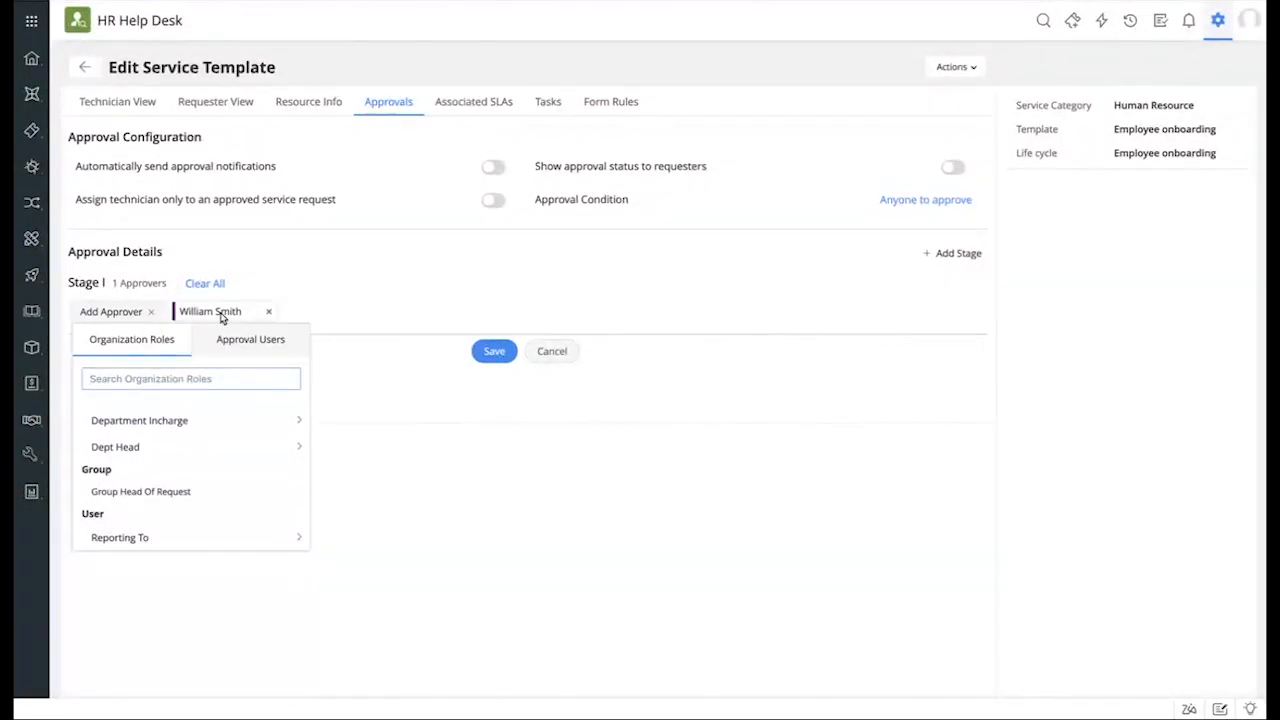
pyautogui.click(326, 317)
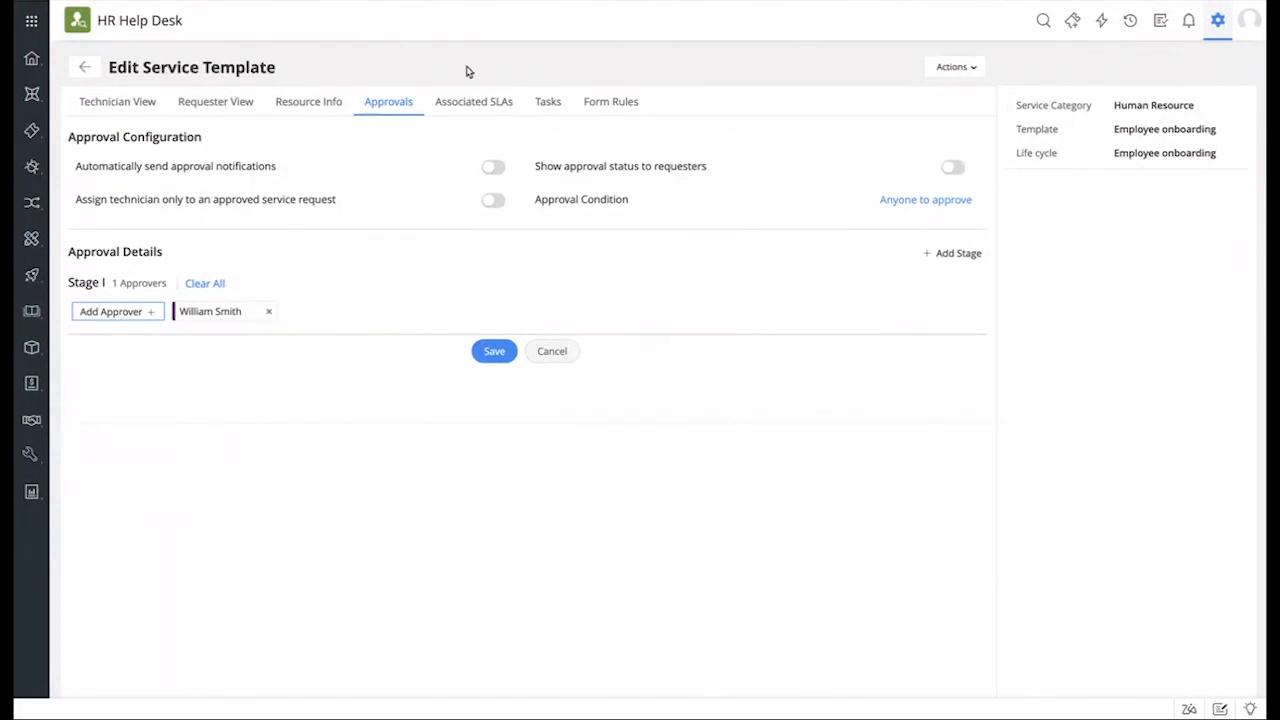
pyautogui.click(499, 109)
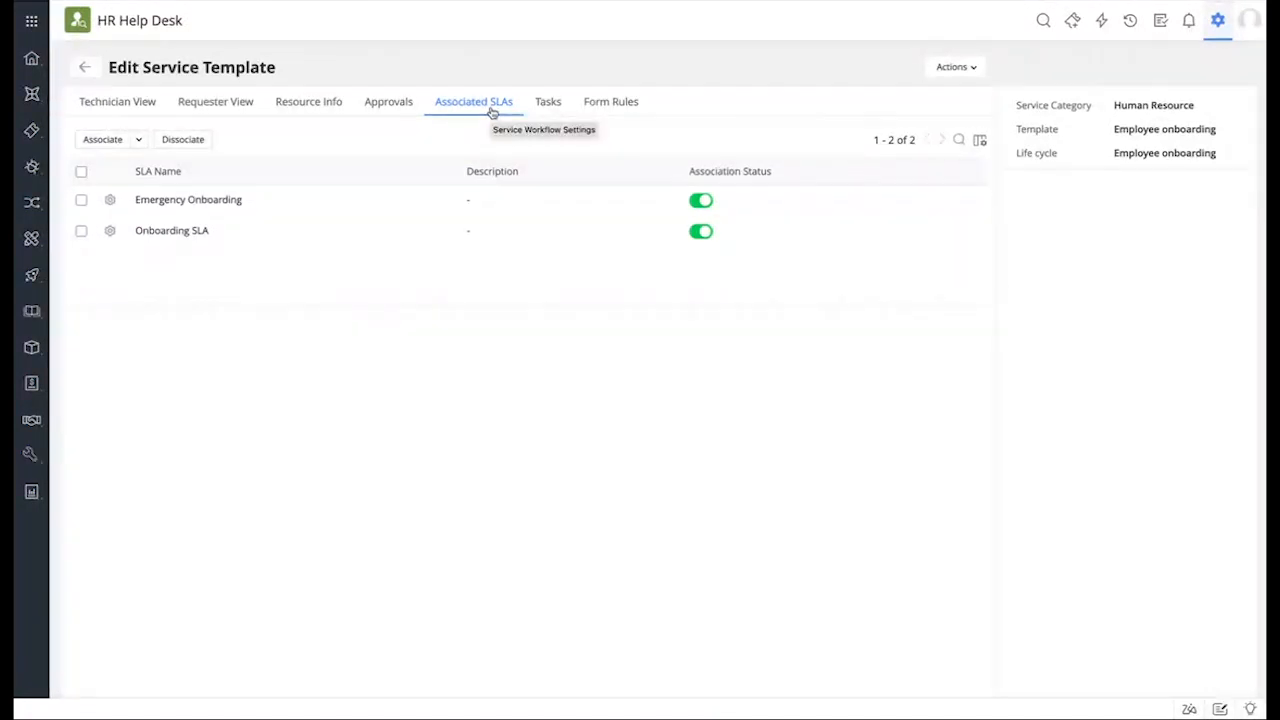
# Step: Check the SLA Associate options without changes, then view the template's task settings
pyautogui.click(140, 141)
pyautogui.click(400, 136)
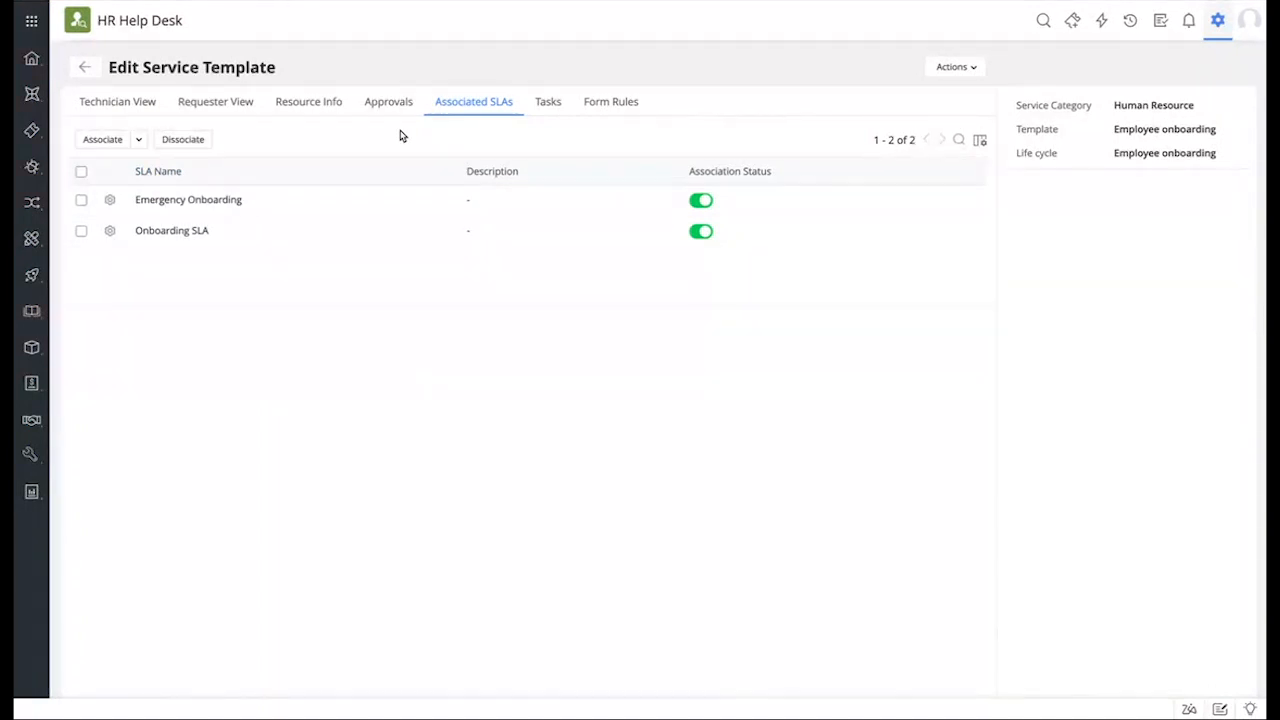
pyautogui.click(545, 104)
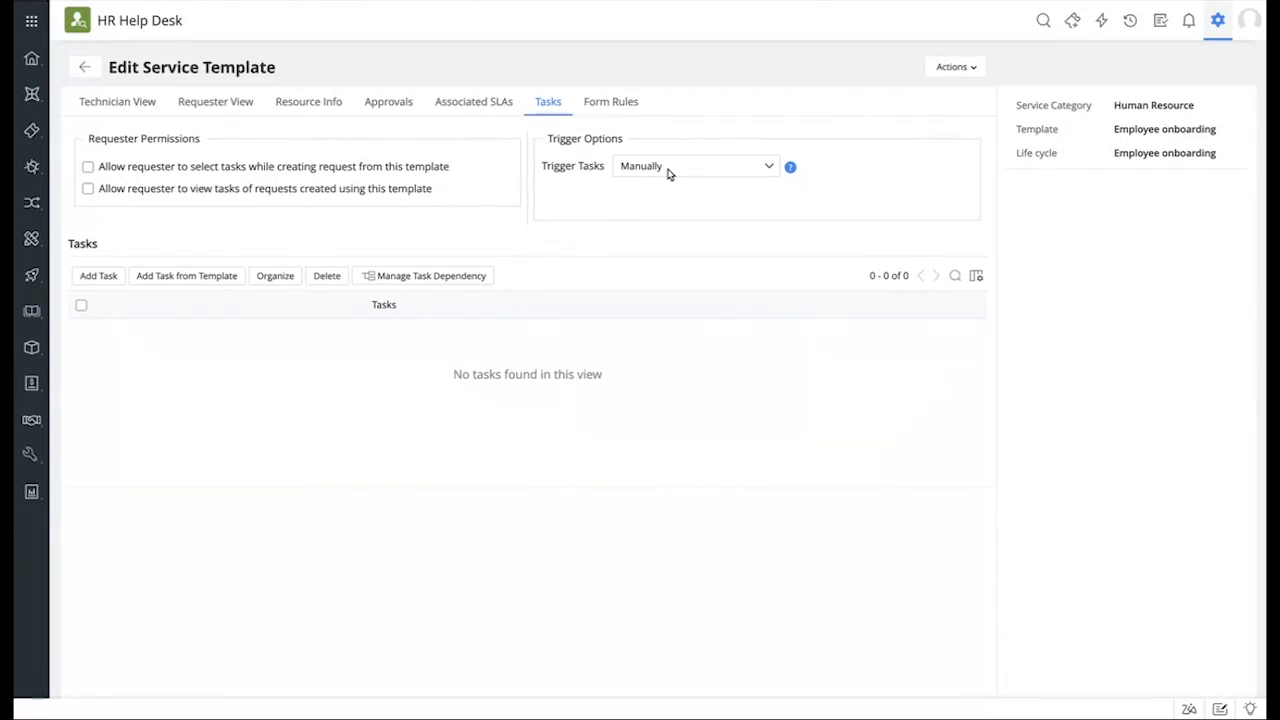
# Step: Show the template's eleven form rules, including Hide portal fields and Mandate Work Model
pyautogui.click(610, 102)
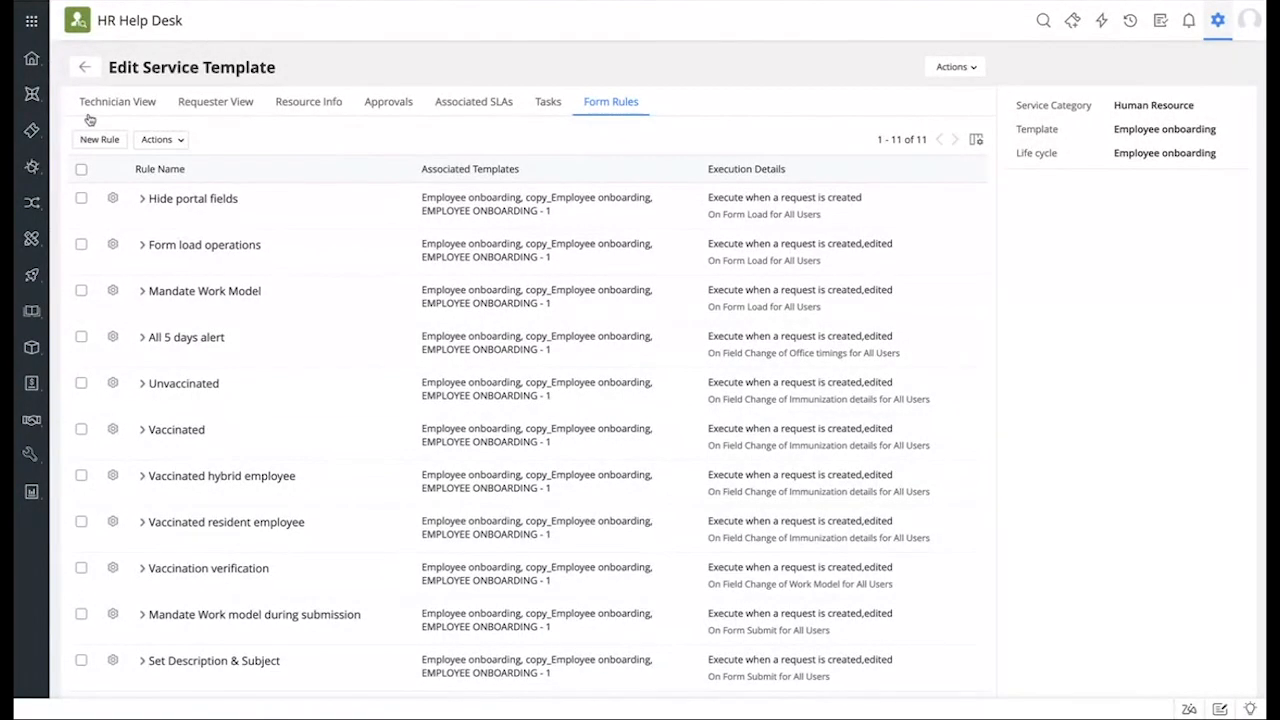
pyautogui.click(117, 103)
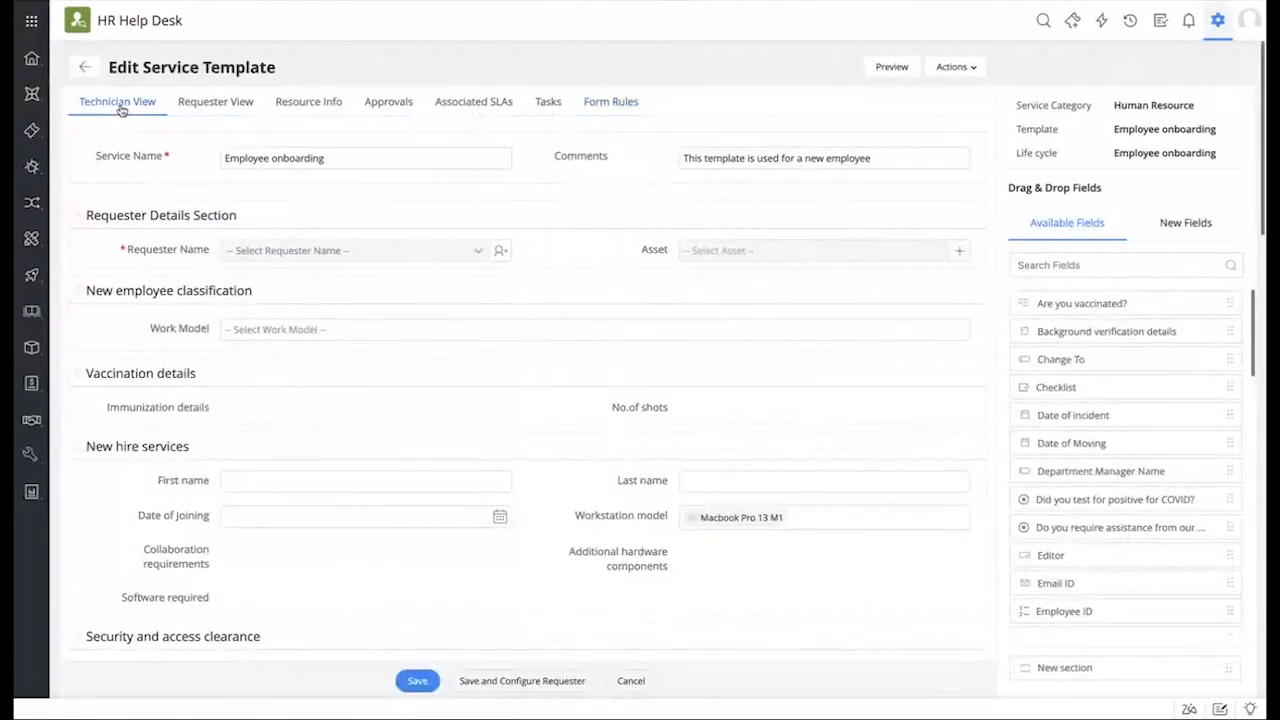
pyautogui.scroll(-3, 634, 466)
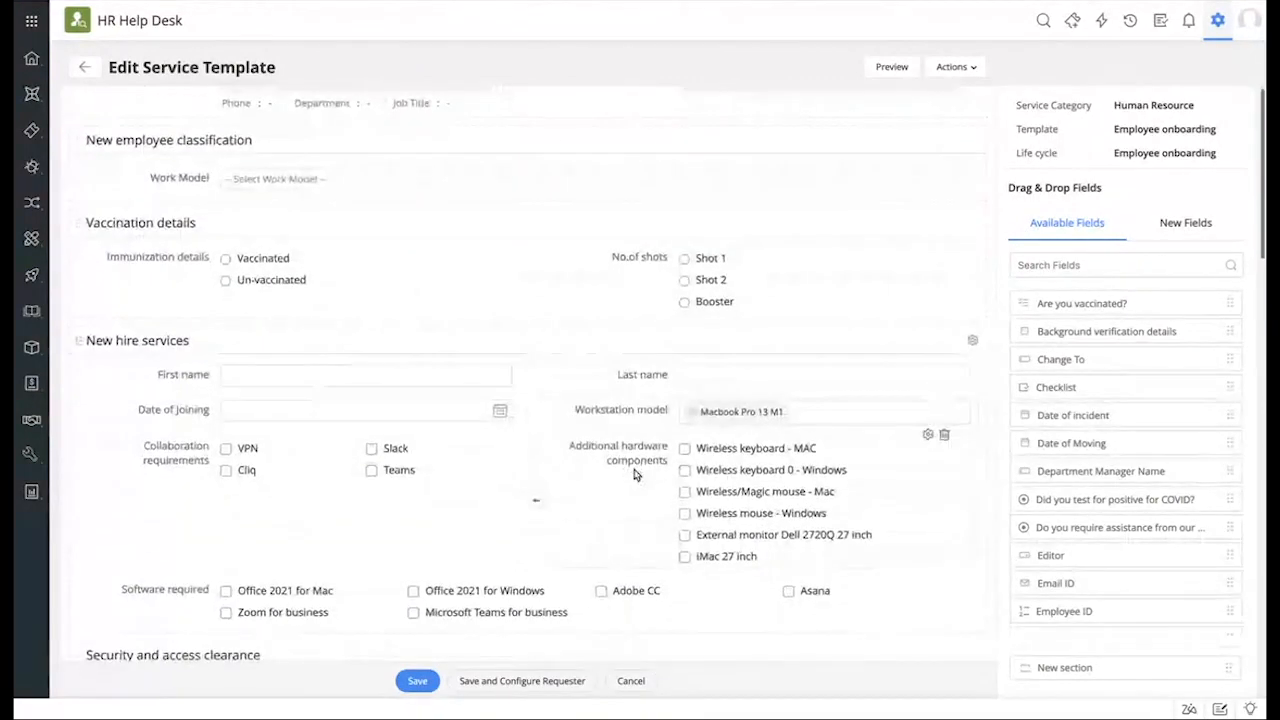
pyautogui.scroll(-1, 634, 474)
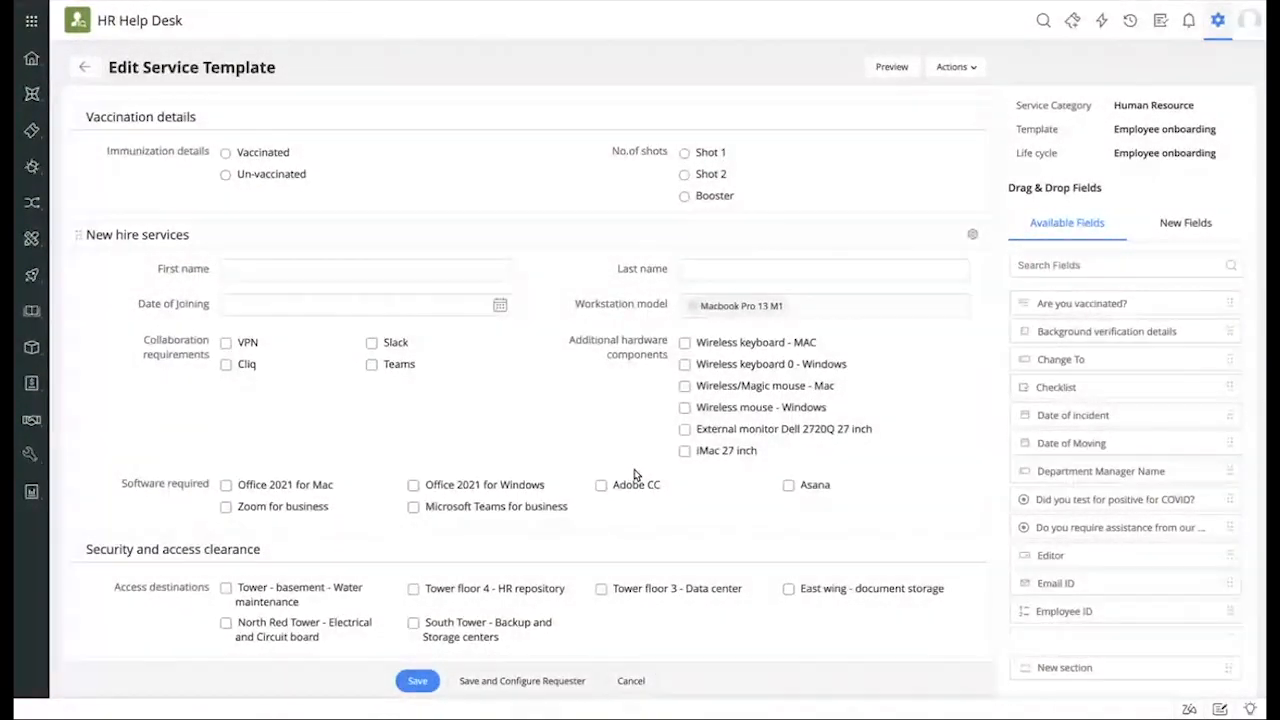
pyautogui.scroll(3, 634, 474)
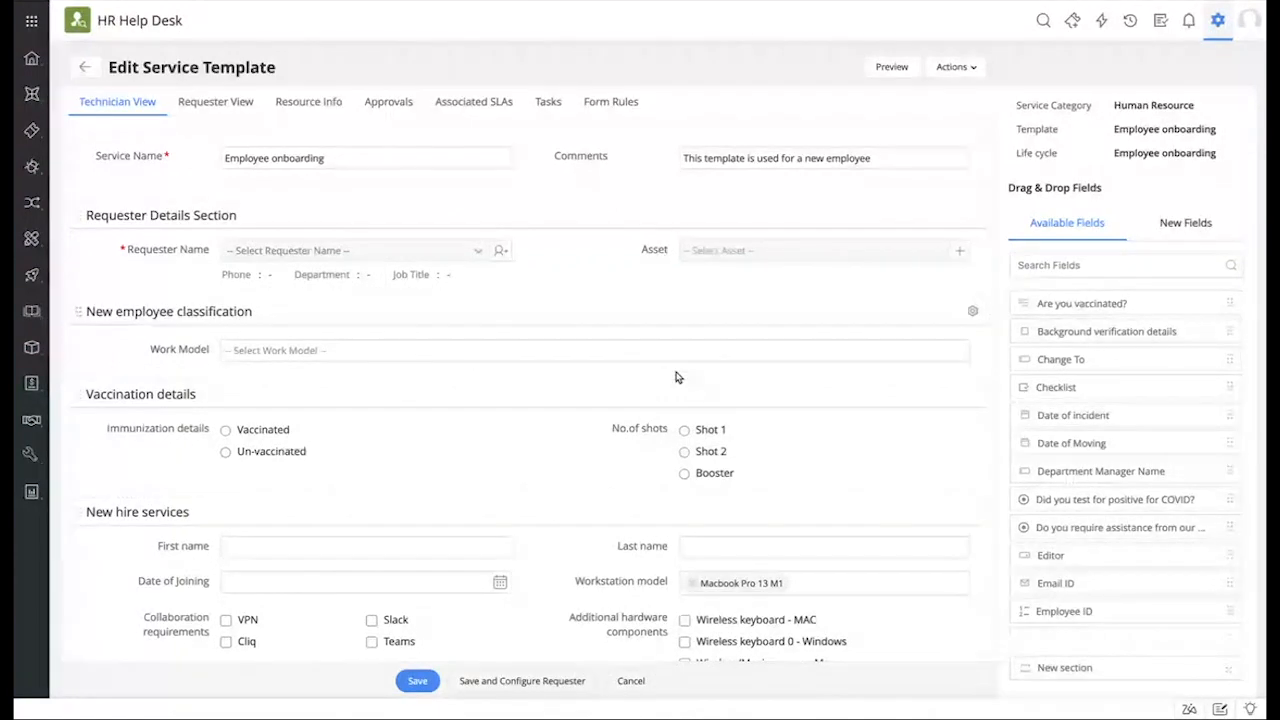
pyautogui.scroll(-3, 675, 377)
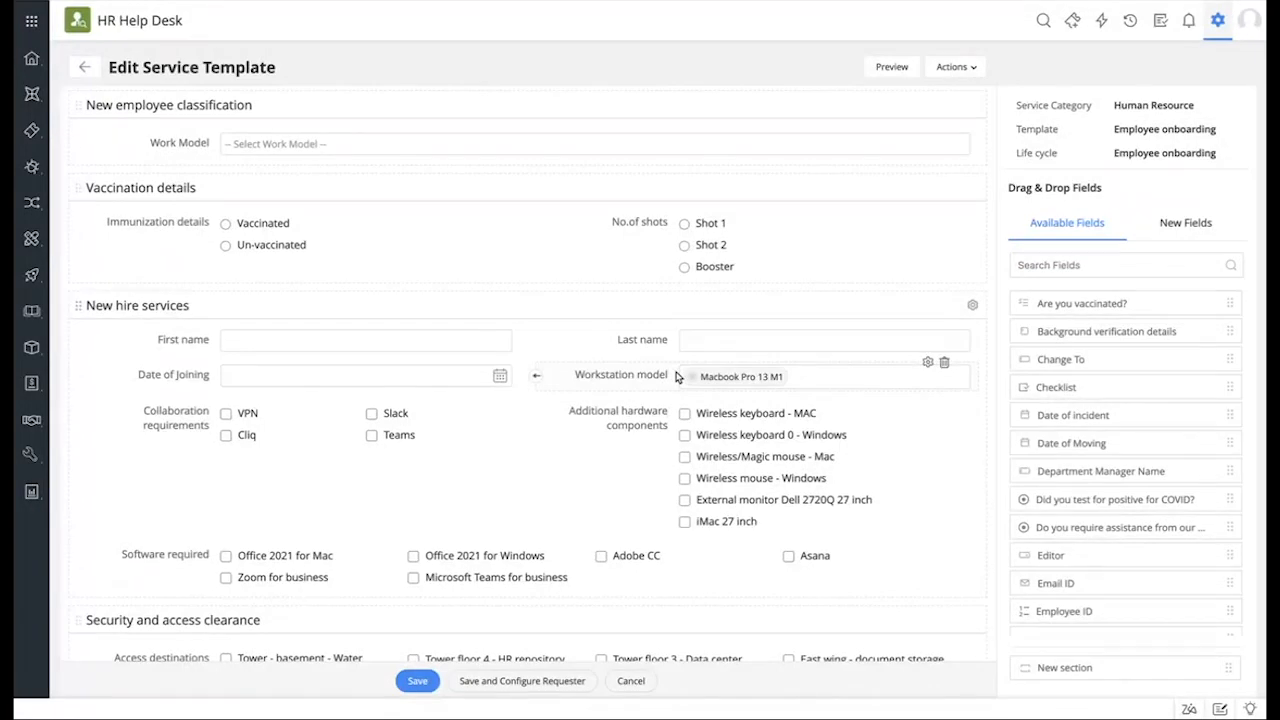
pyautogui.scroll(1, 676, 376)
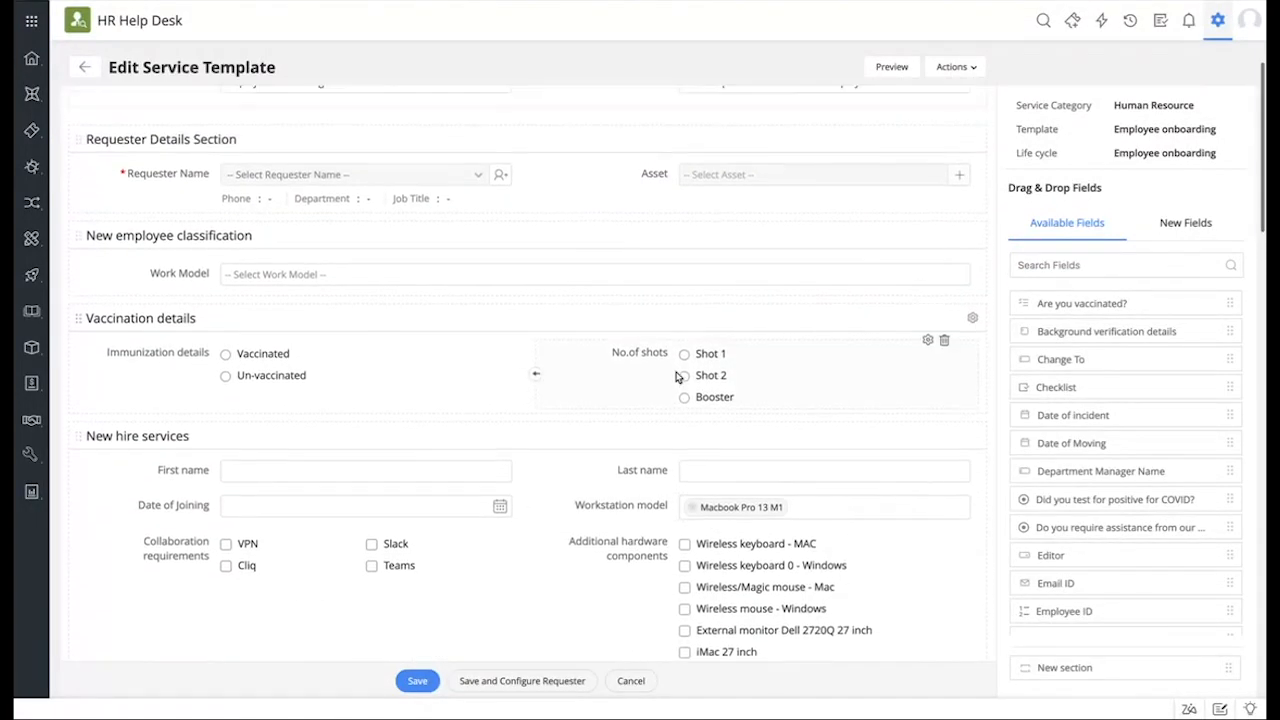
pyautogui.scroll(2, 672, 350)
pyautogui.click(630, 103)
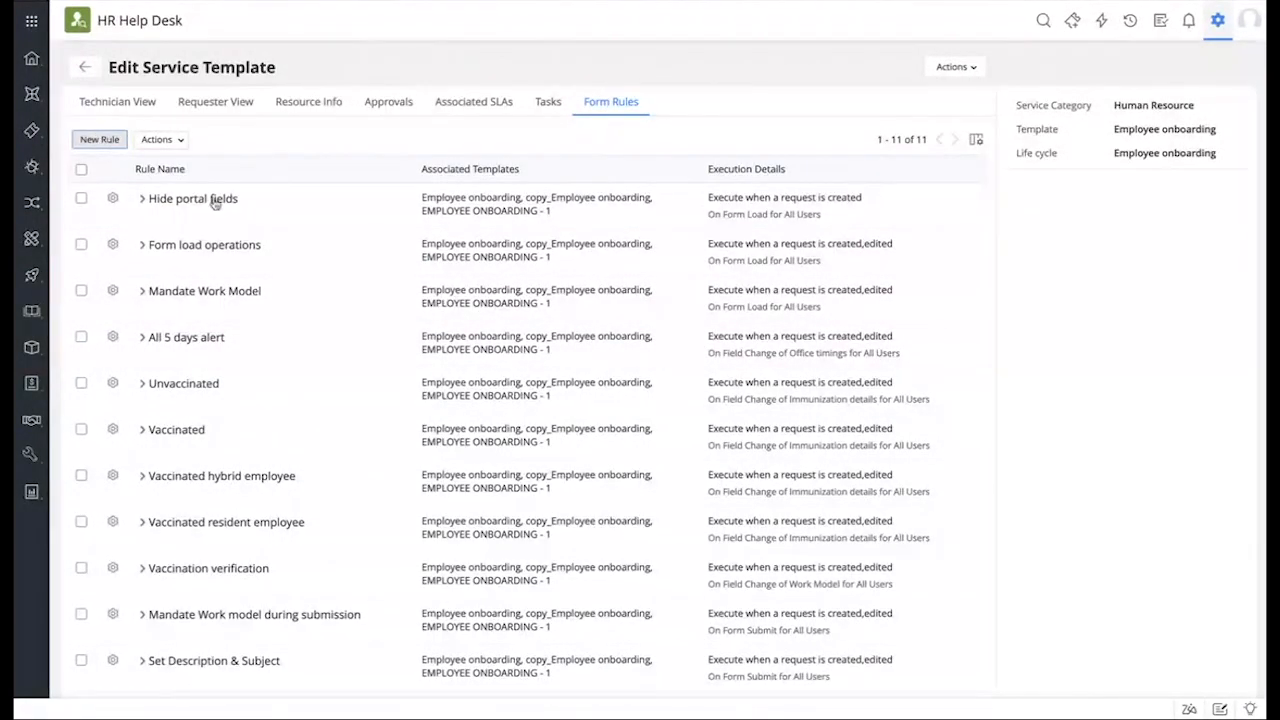
# Step: Start a new Employee onboarding form rule, leaving On Form Load unchanged and condition matching off
pyautogui.click(100, 140)
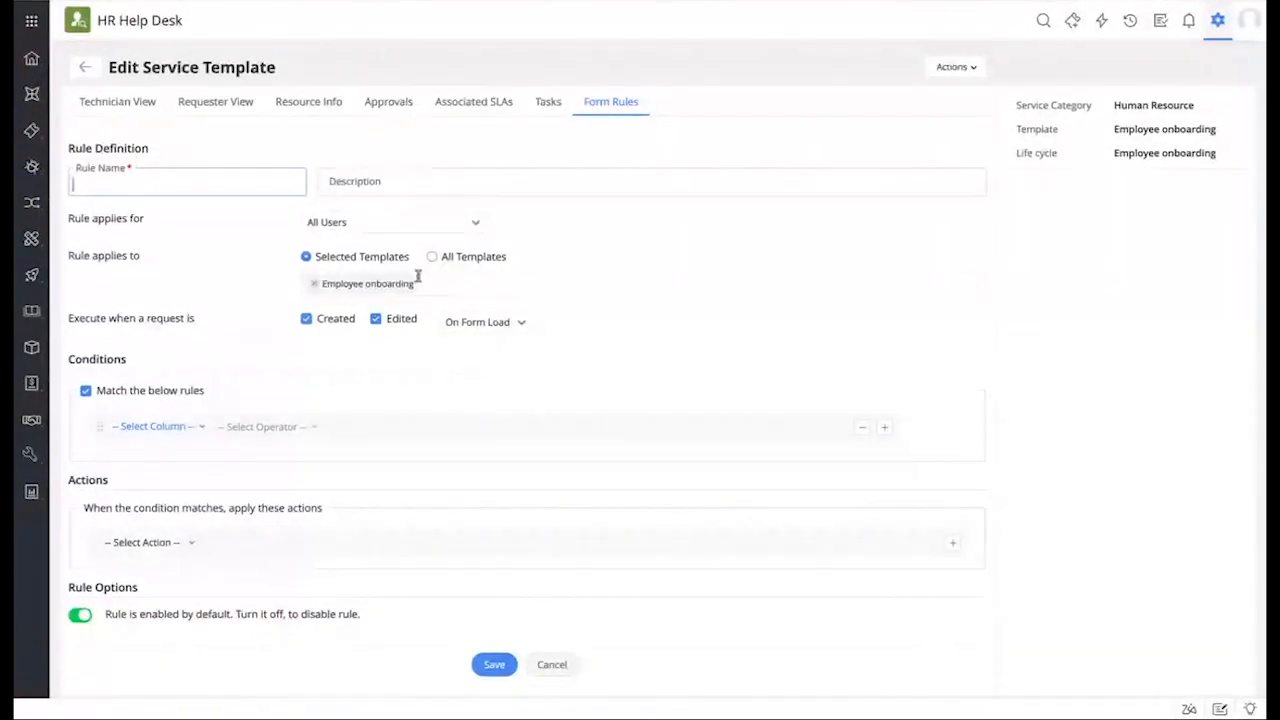
pyautogui.click(485, 326)
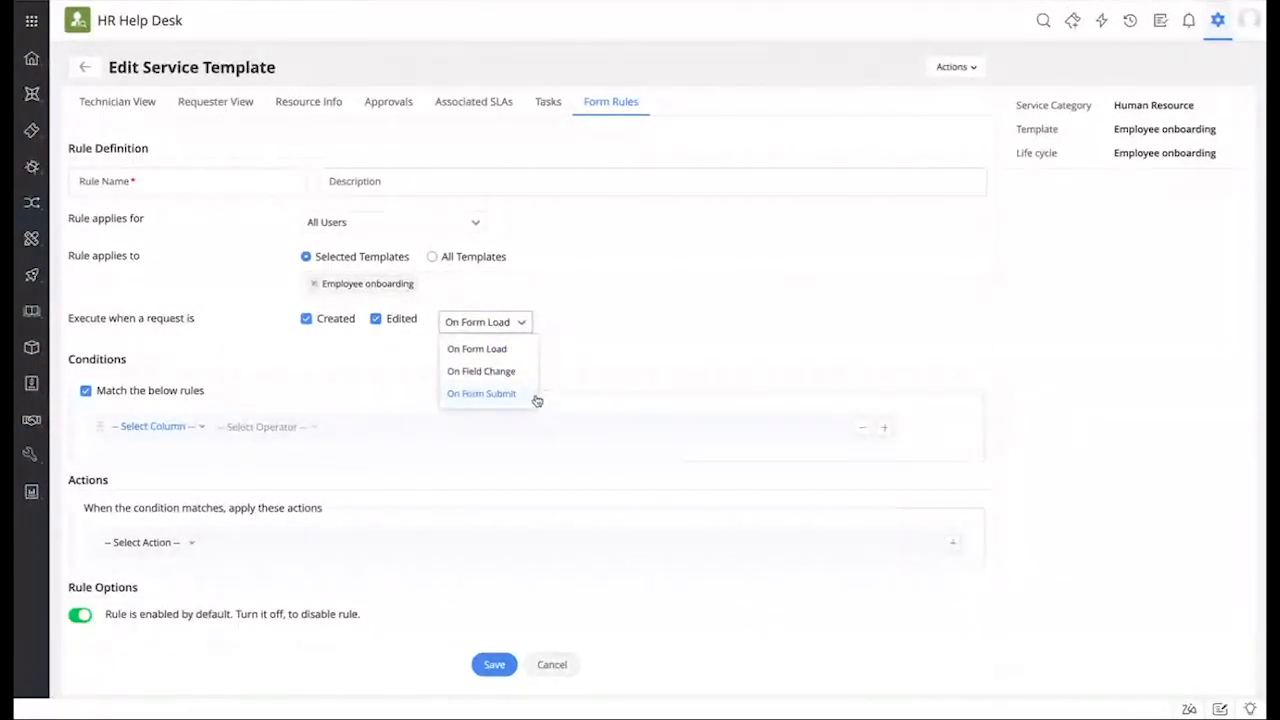
pyautogui.click(600, 334)
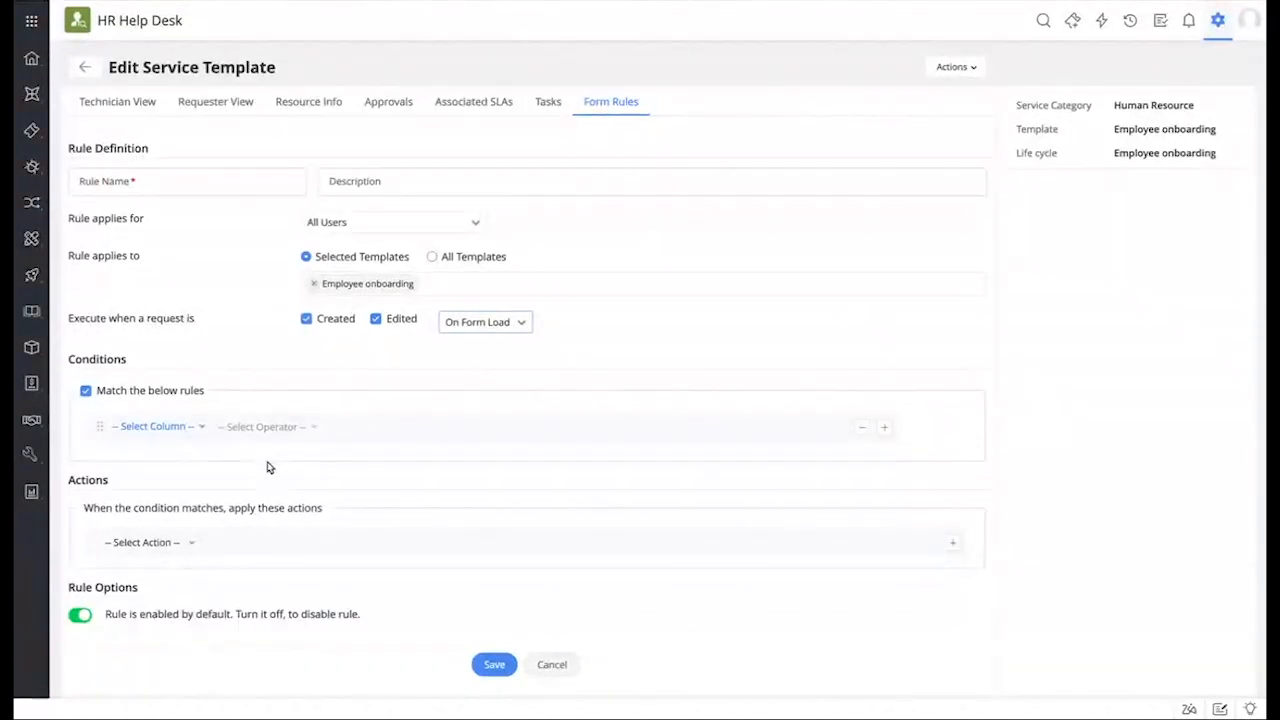
pyautogui.click(85, 391)
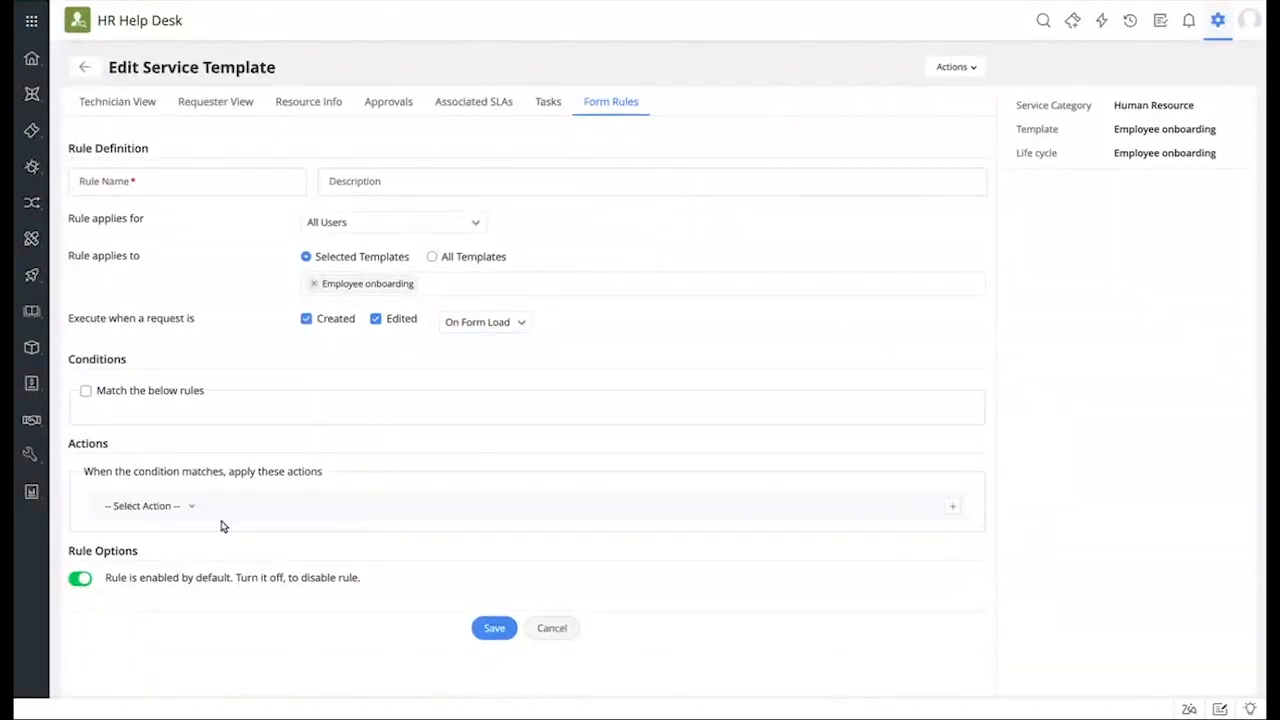
pyautogui.scroll(-1, 220, 523)
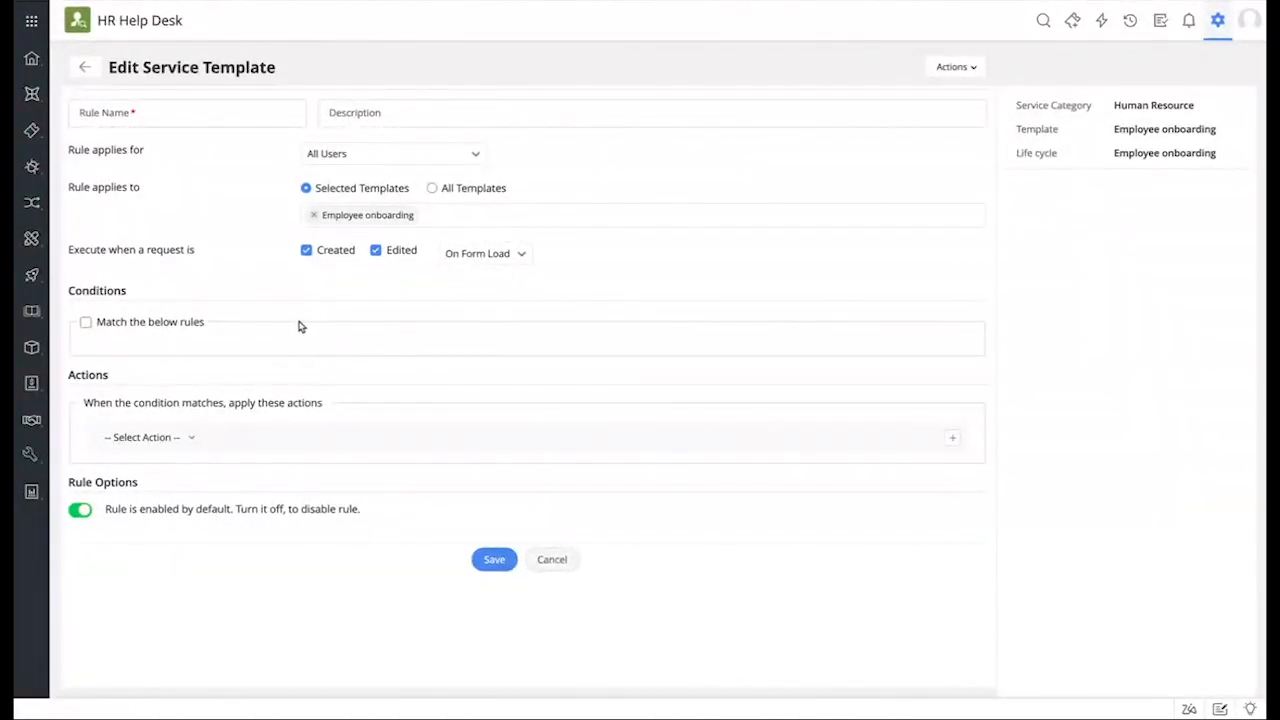
# Step: Browse the rule's Select Action list without choosing an action, then return to the Technician View layout
pyautogui.click(148, 439)
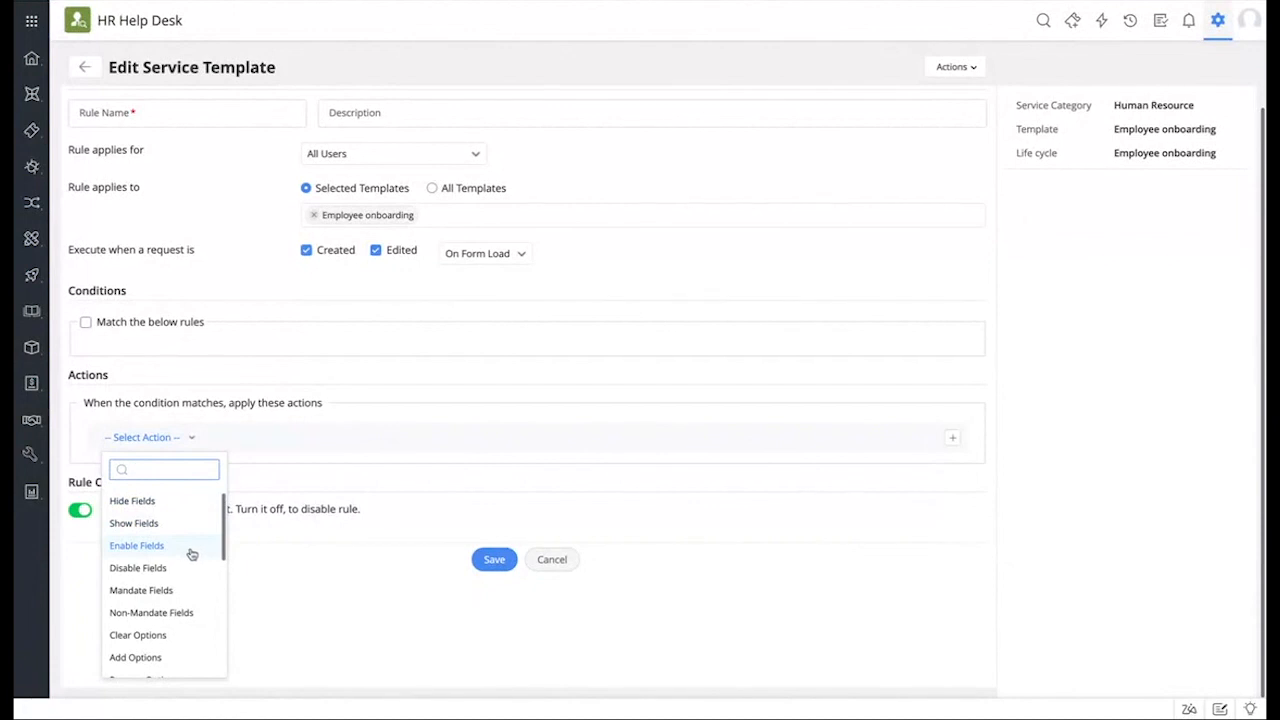
pyautogui.scroll(-2, 170, 611)
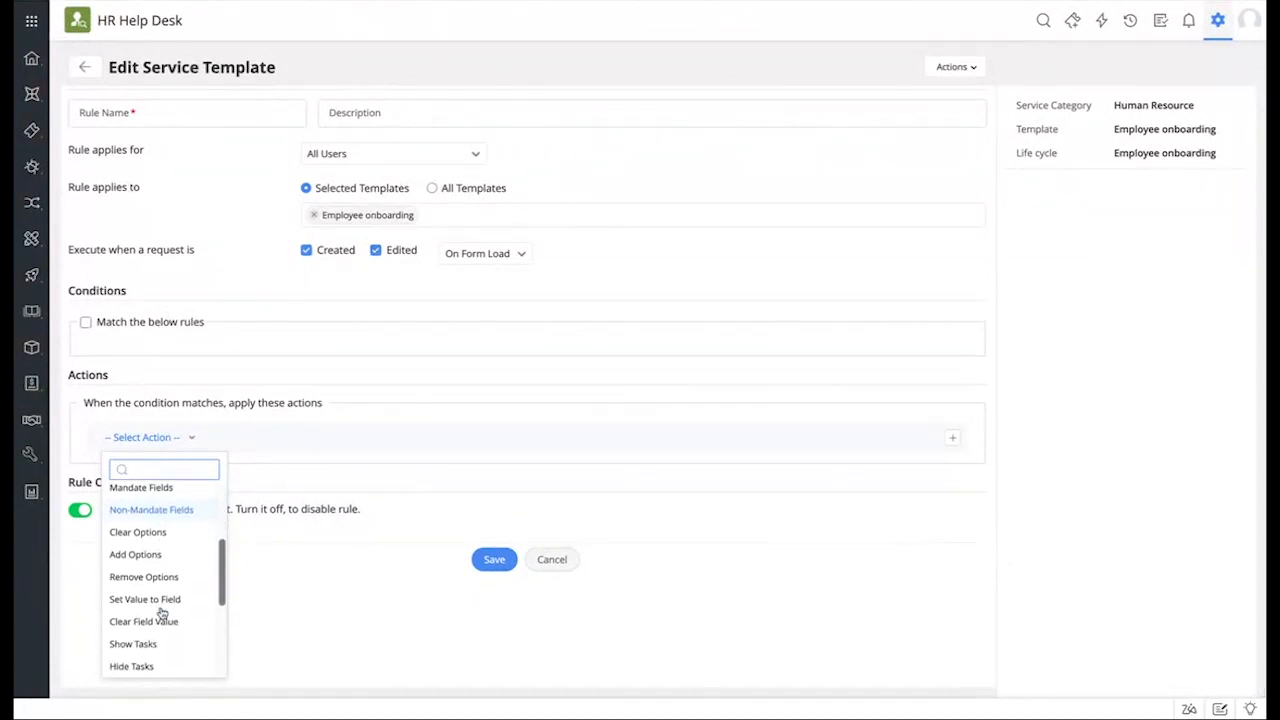
pyautogui.scroll(-1, 165, 615)
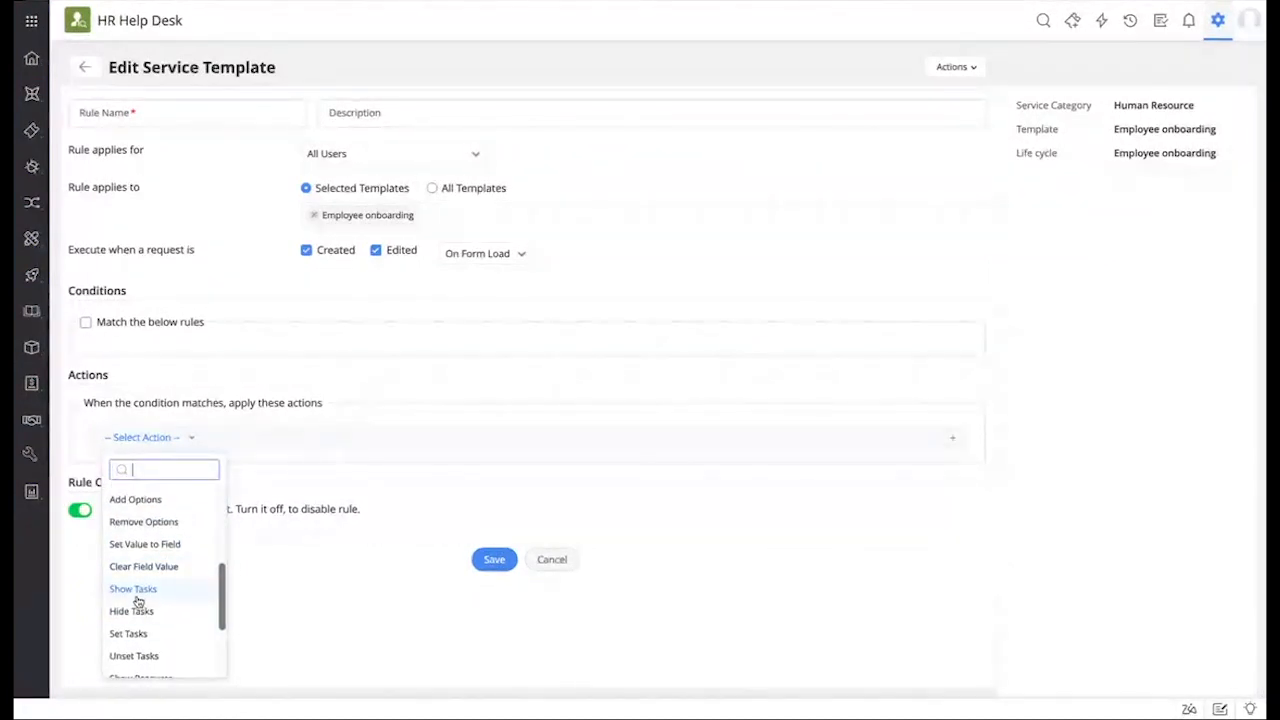
pyautogui.scroll(-2, 145, 610)
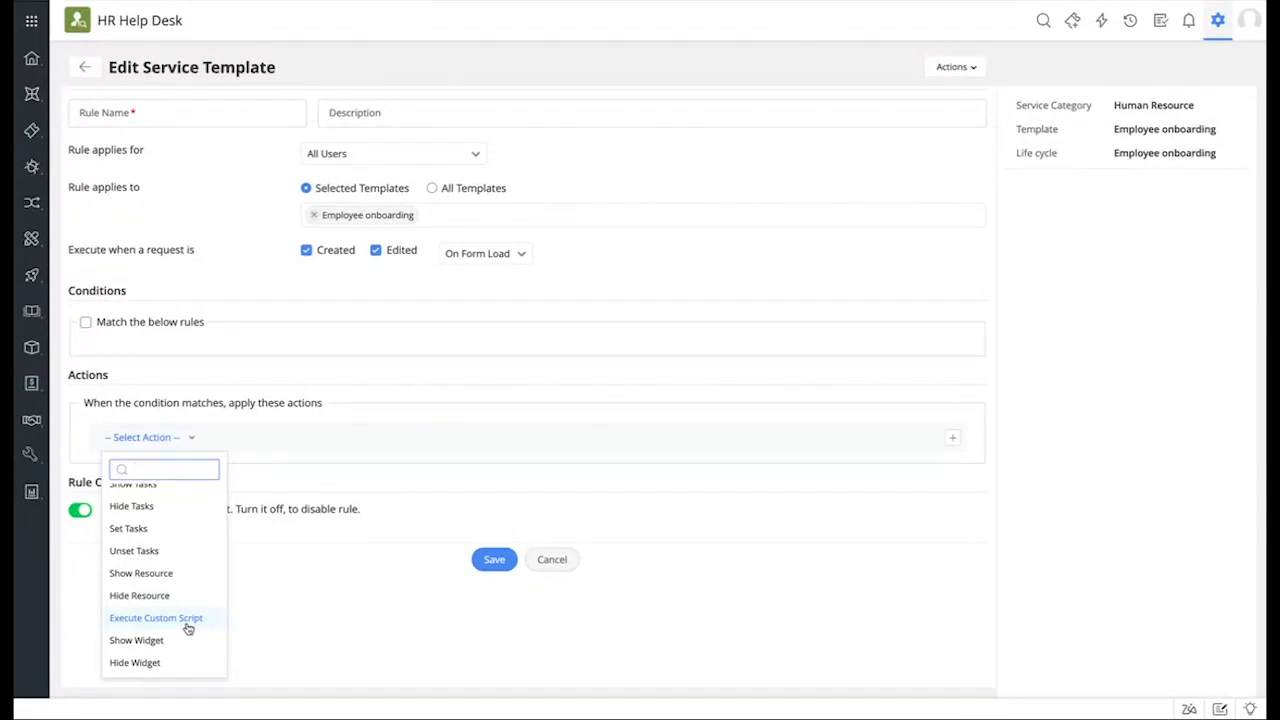
pyautogui.click(404, 518)
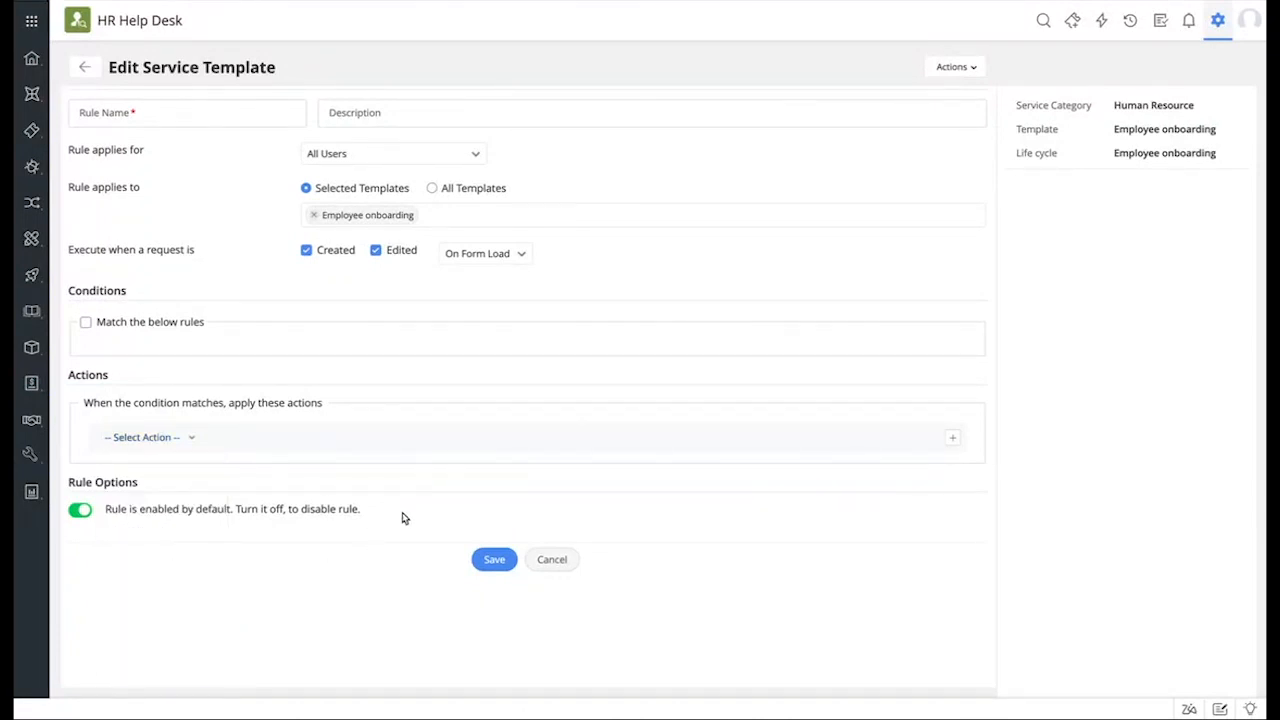
pyautogui.scroll(1, 404, 518)
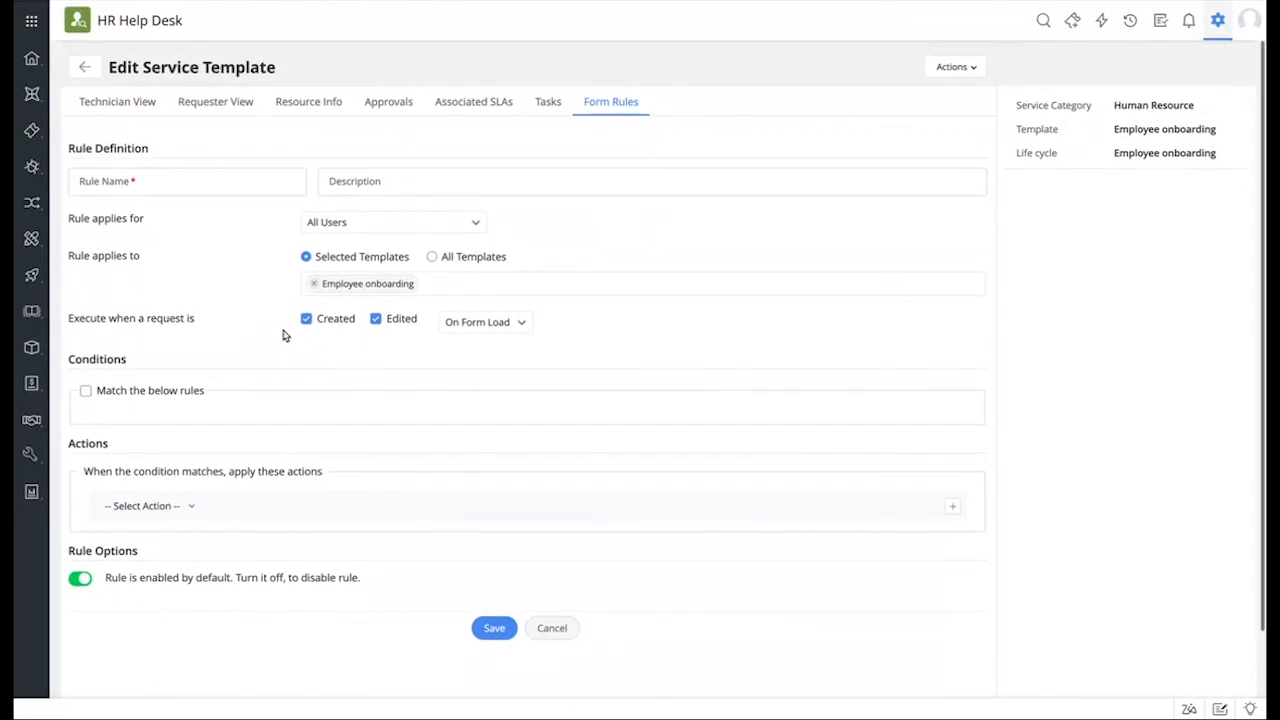
pyautogui.click(122, 101)
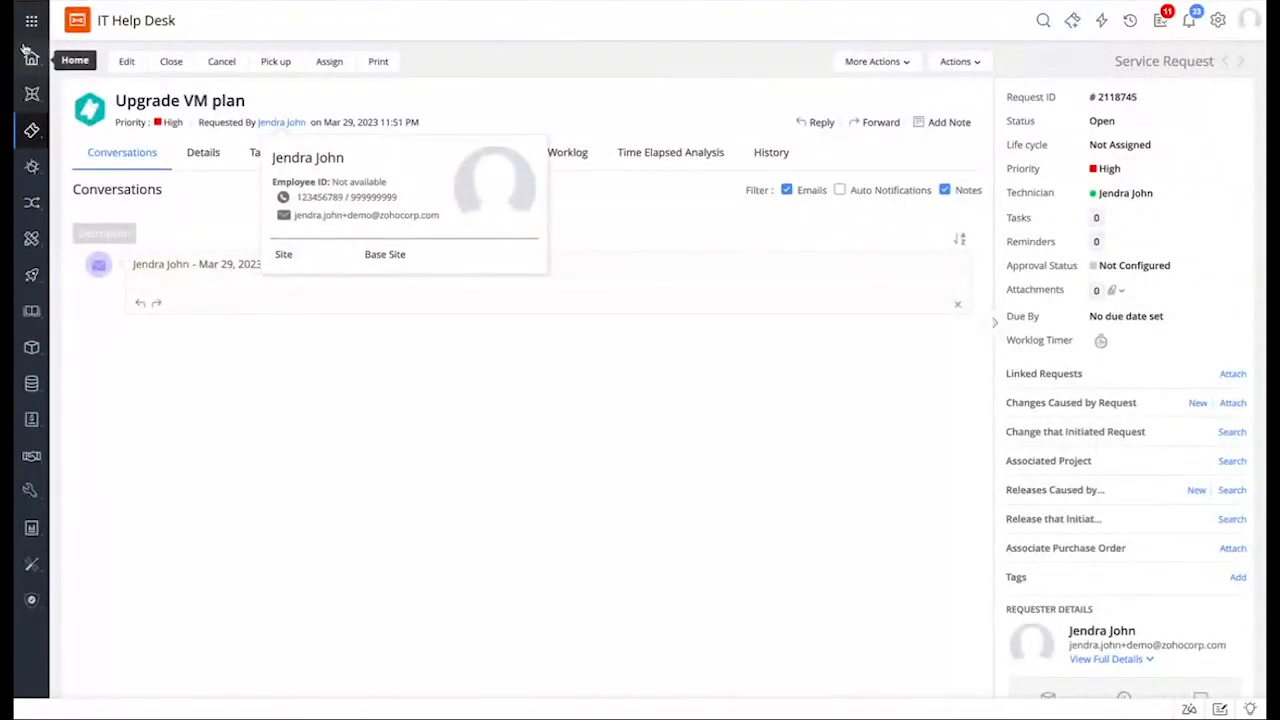
# Step: Switch to the HR Help Desk and open the Employee onboarding template from the Human Resource catalog
pyautogui.click(32, 21)
pyautogui.click(130, 187)
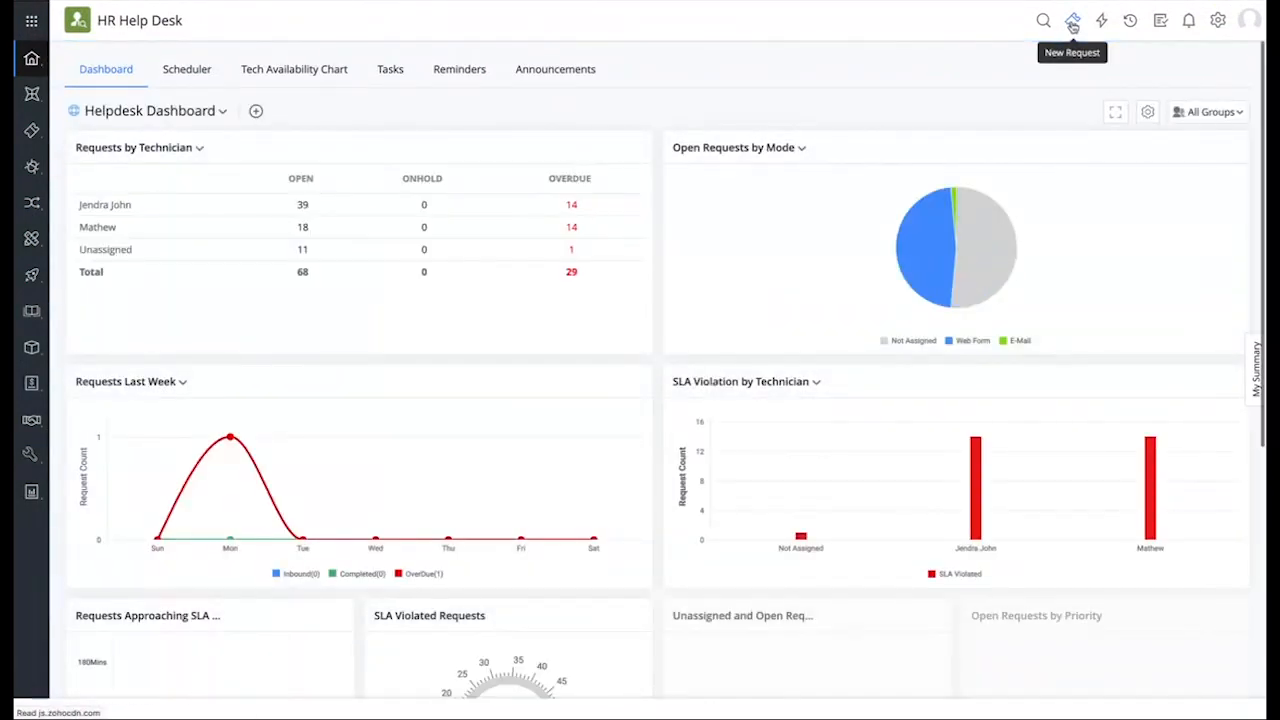
pyautogui.click(1072, 22)
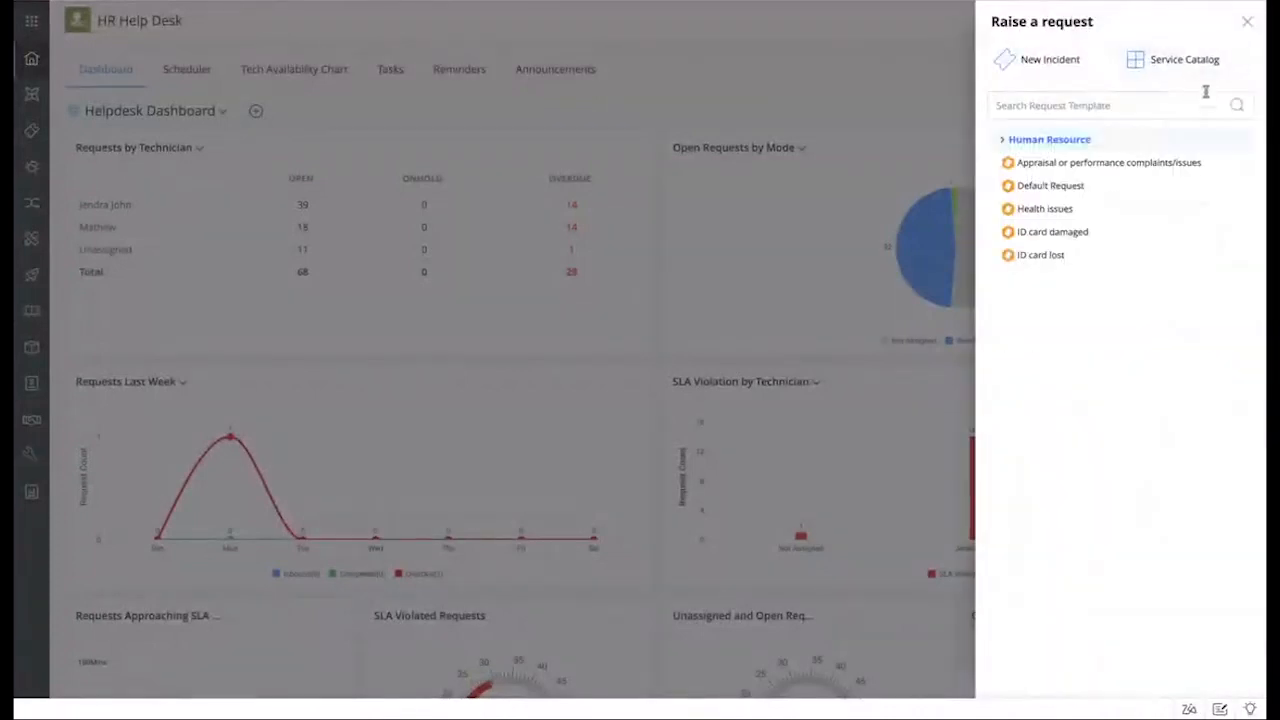
pyautogui.click(1192, 62)
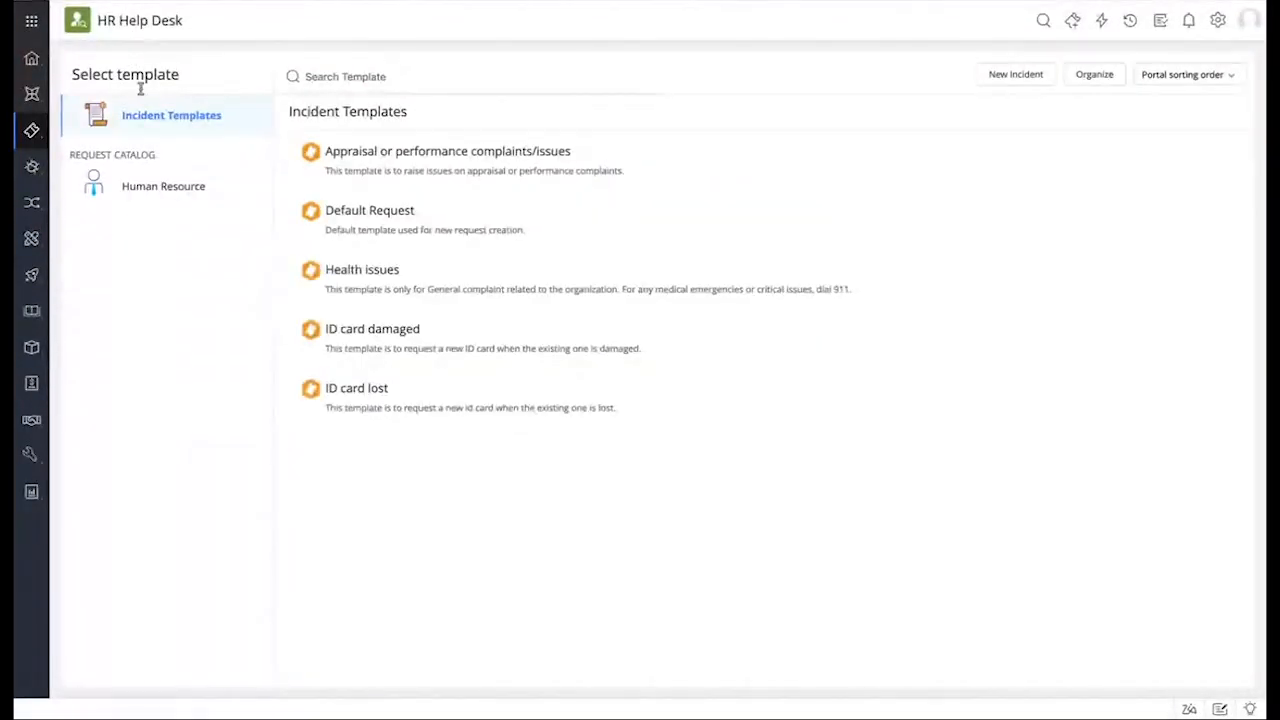
pyautogui.click(148, 186)
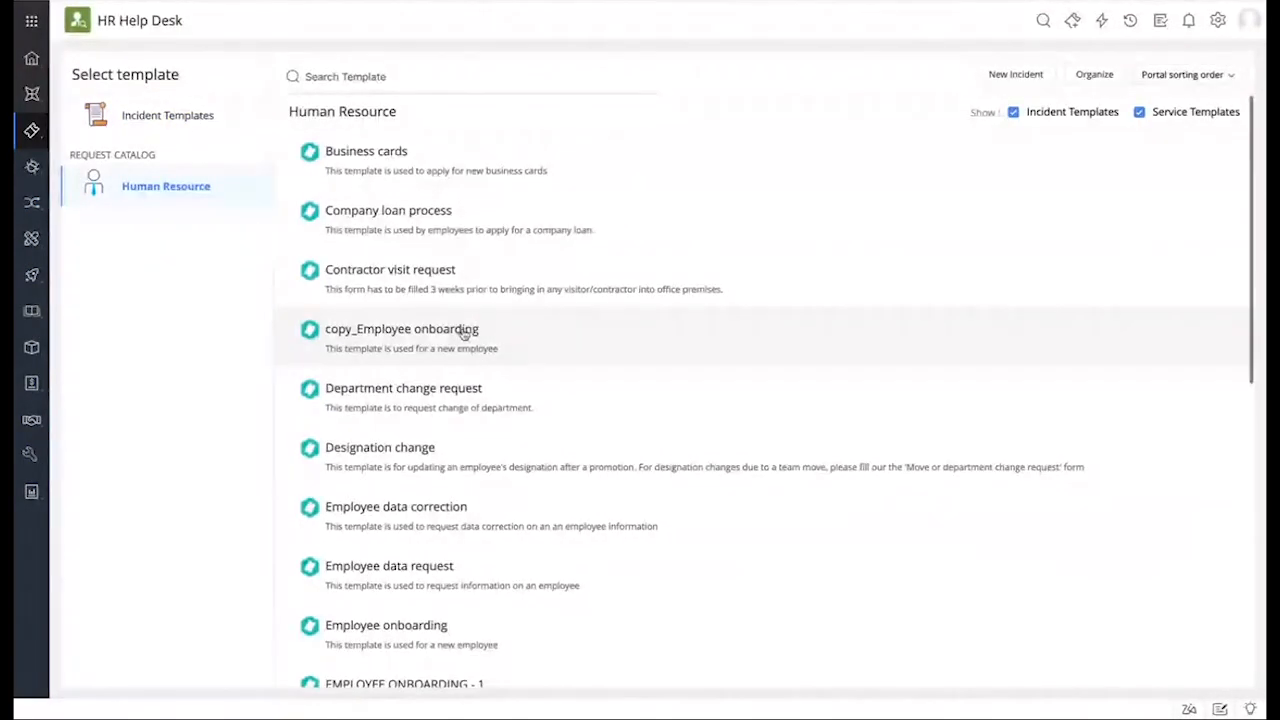
pyautogui.scroll(-3, 465, 332)
pyautogui.scroll(-3, 465, 332)
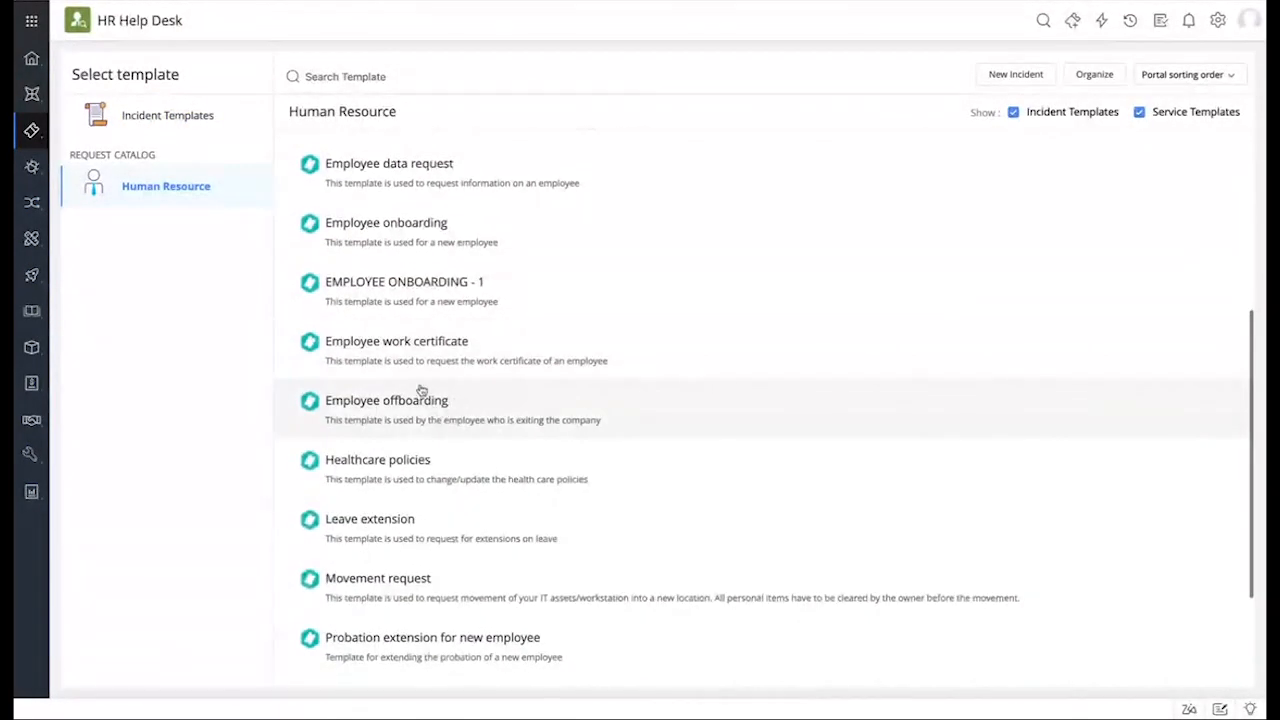
pyautogui.scroll(1, 421, 389)
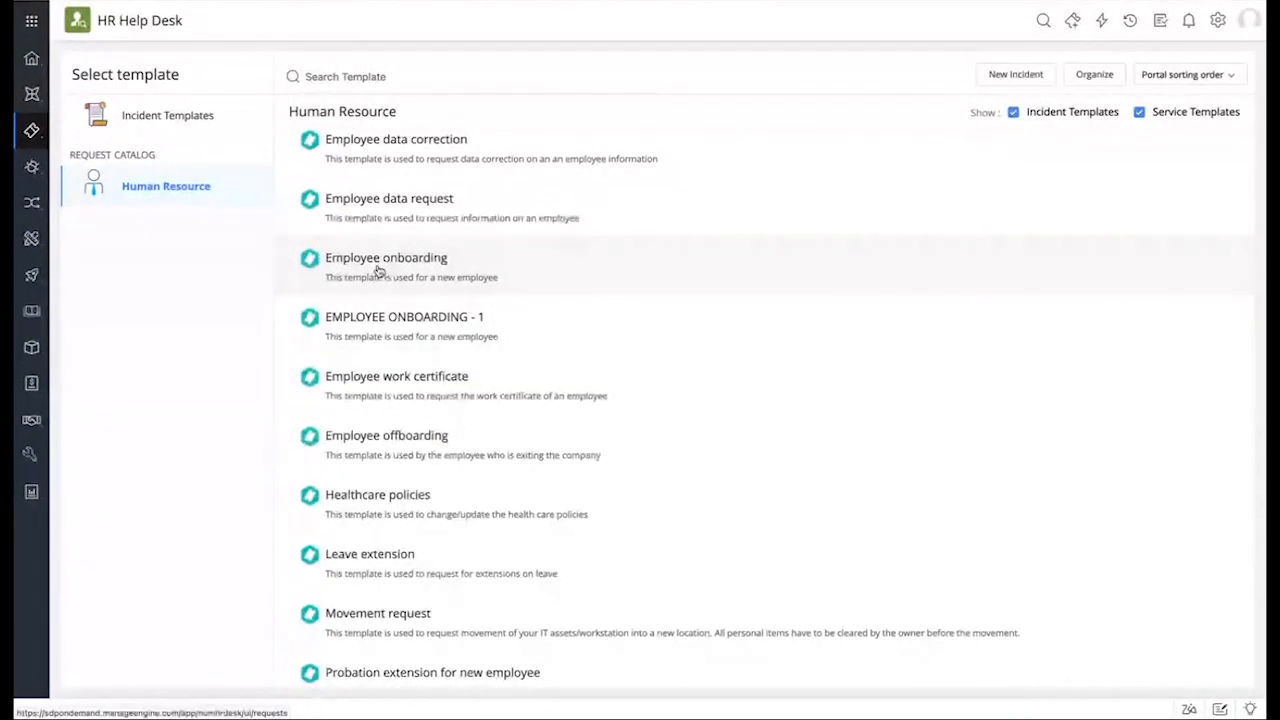
pyautogui.click(378, 271)
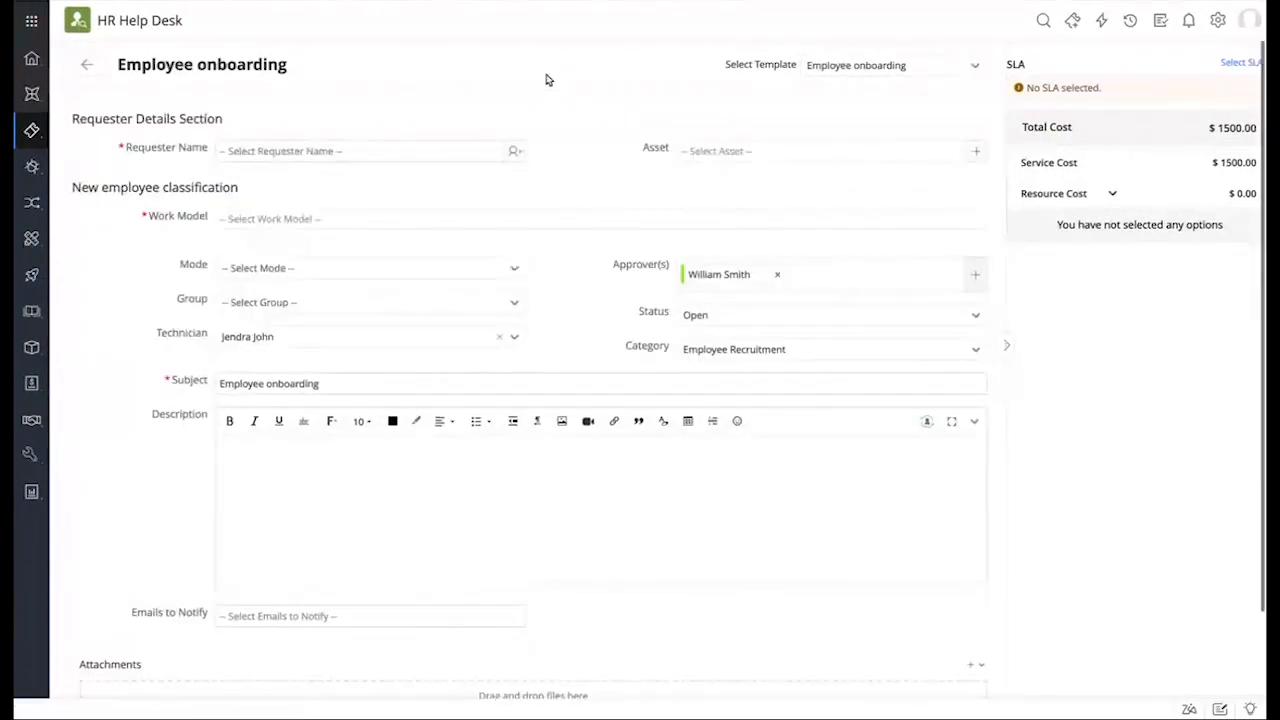
pyautogui.scroll(-2, 568, 223)
pyautogui.scroll(2, 568, 223)
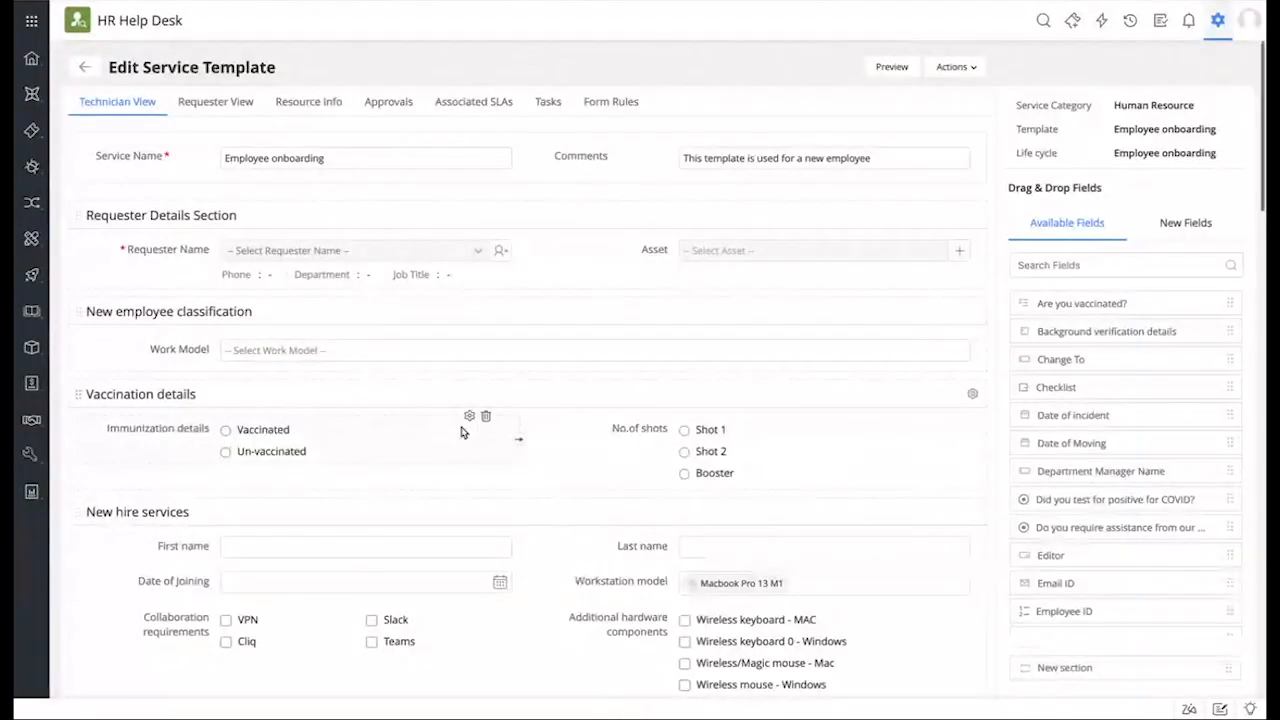
pyautogui.scroll(-10, 462, 432)
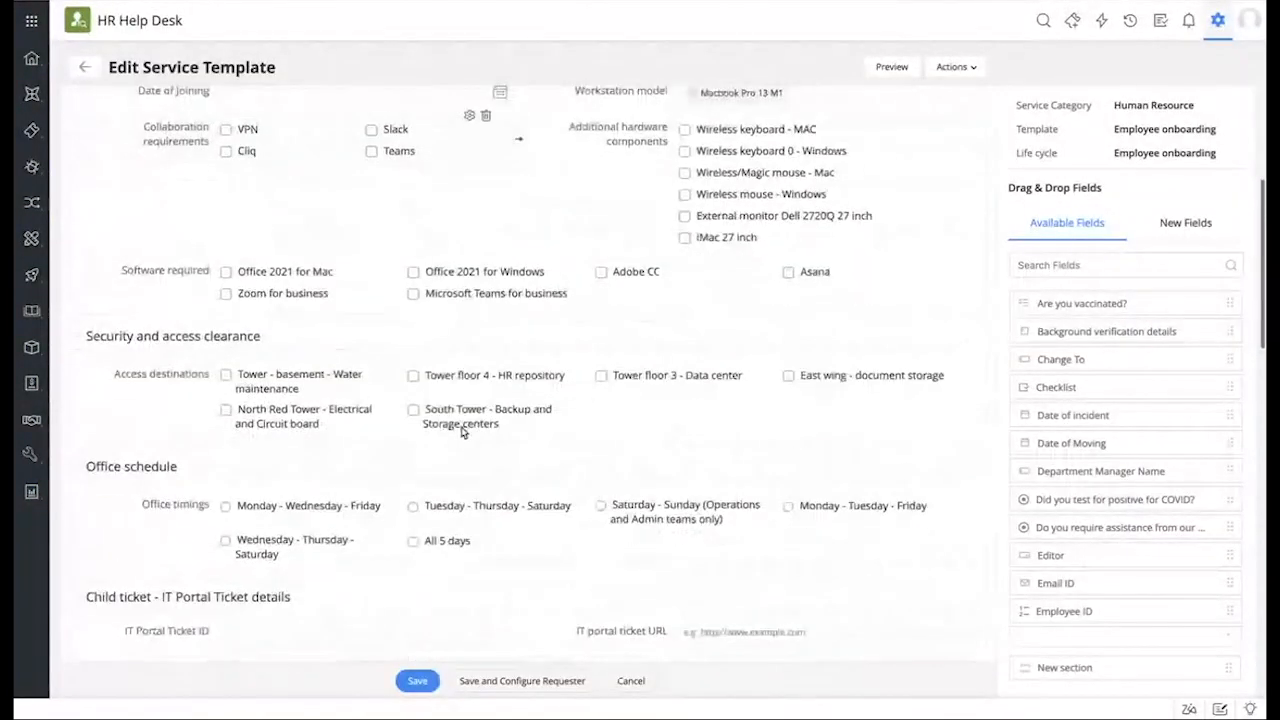
pyautogui.scroll(-3, 462, 432)
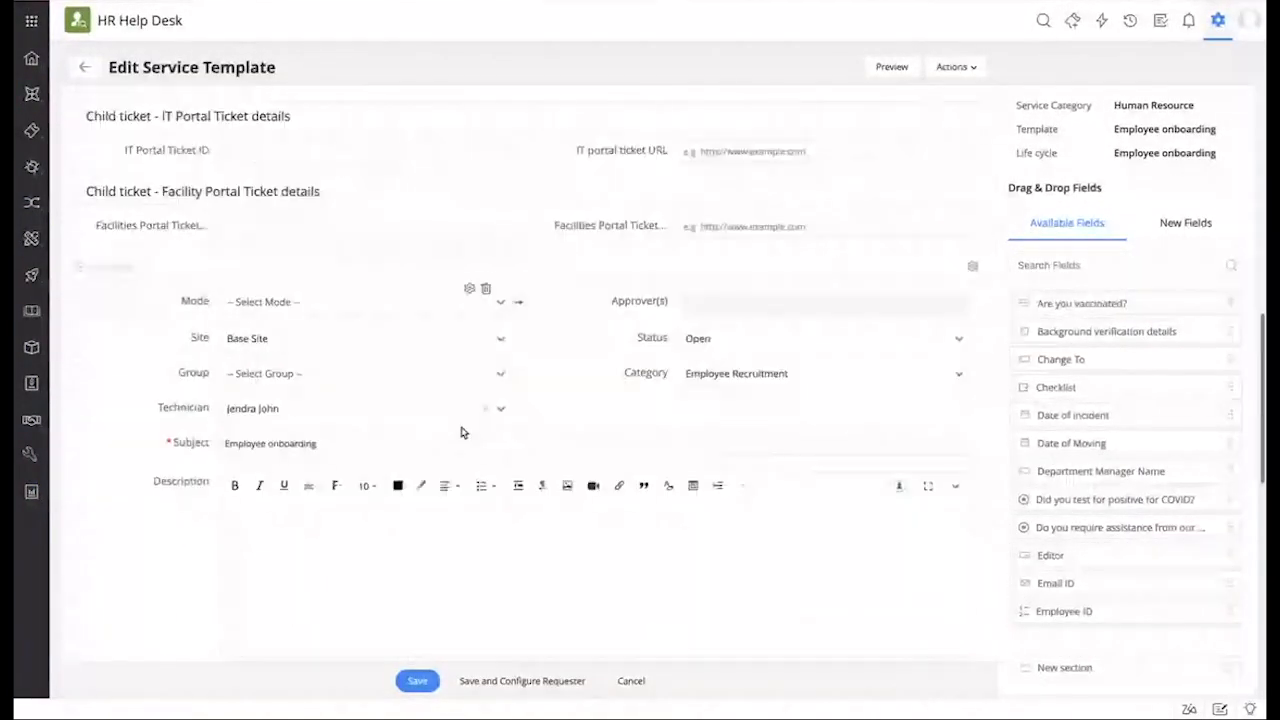
pyautogui.scroll(13, 462, 432)
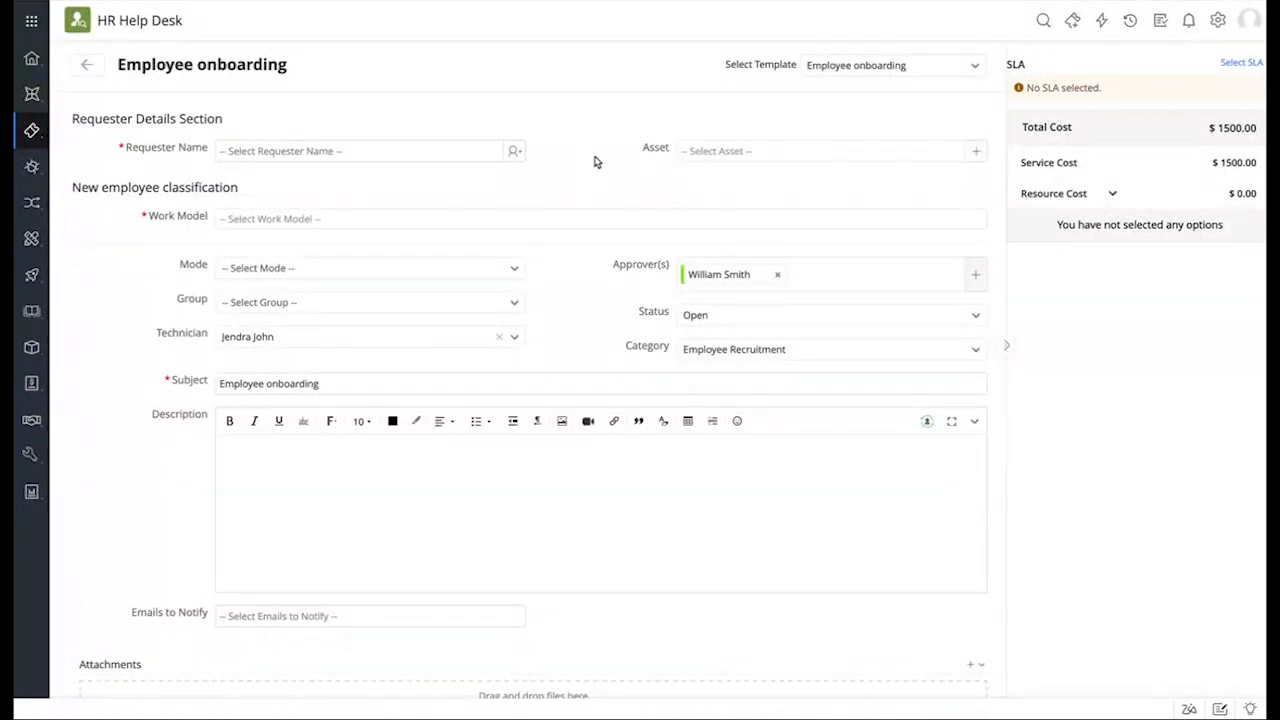
# Step: Pick the requester from the search list, set work model to Resident, and tick Vaccinated
pyautogui.click(513, 152)
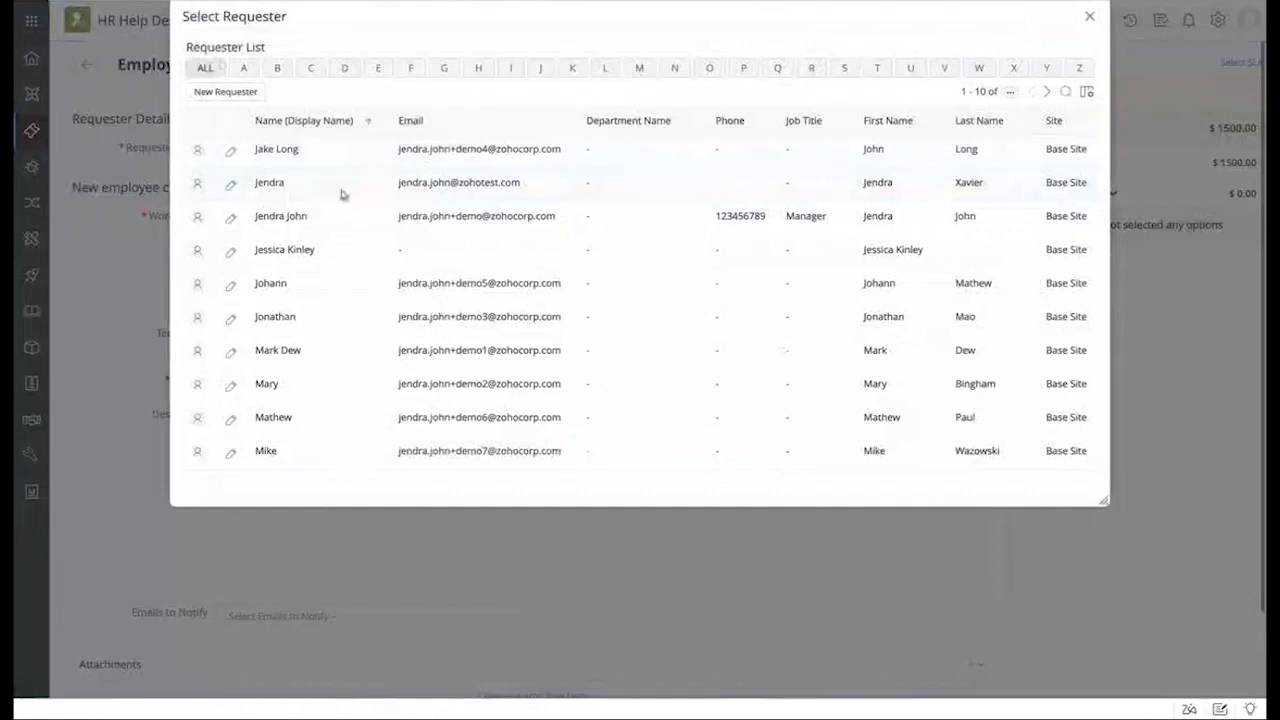
pyautogui.click(288, 351)
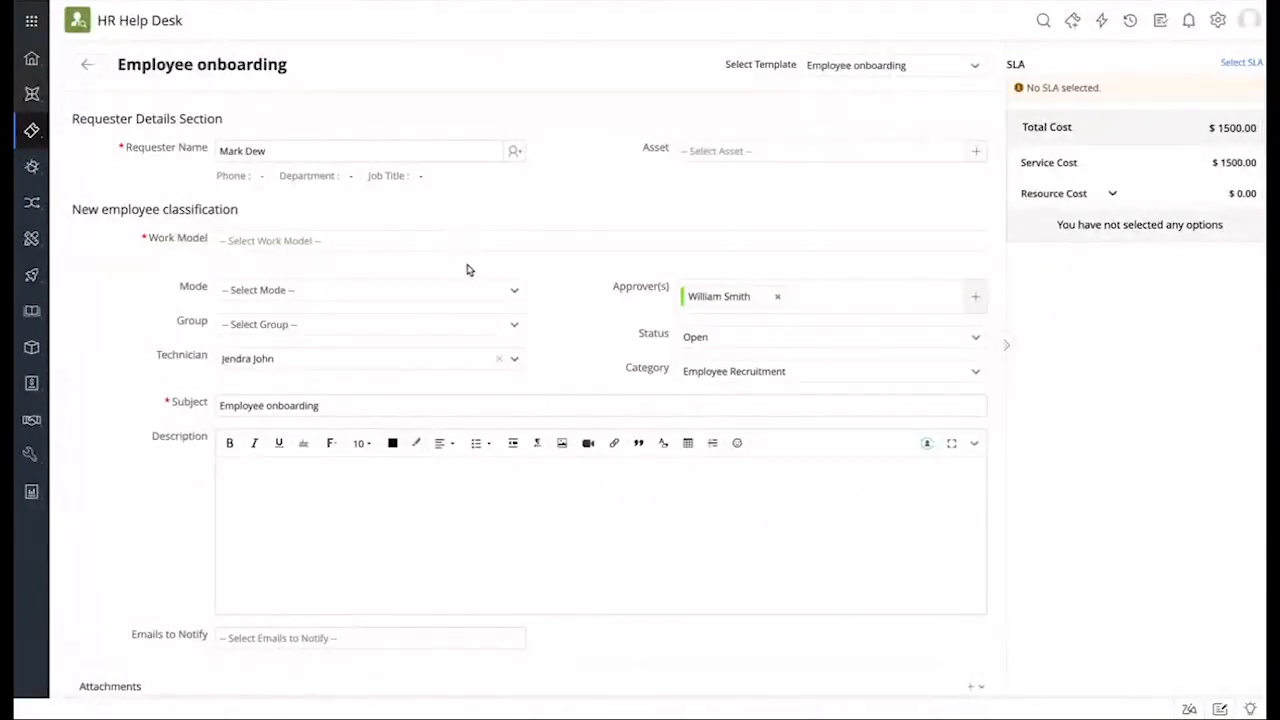
pyautogui.click(423, 242)
pyautogui.click(378, 275)
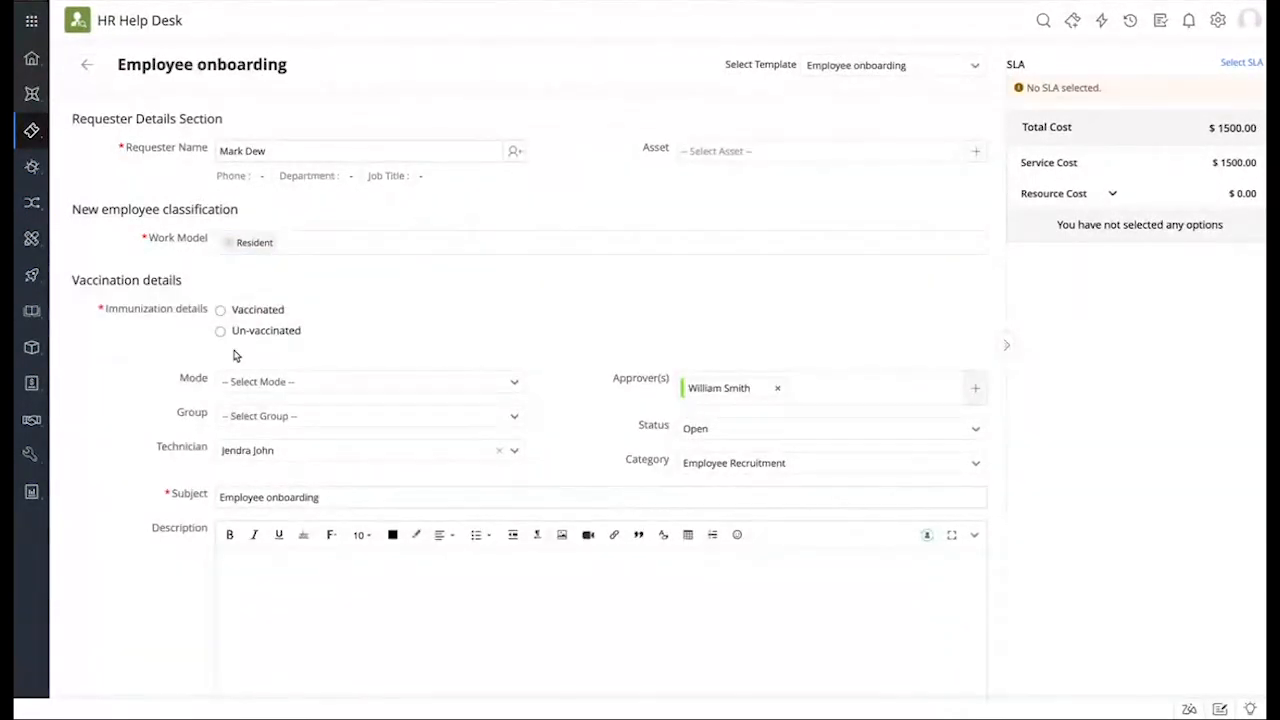
pyautogui.click(275, 314)
pyautogui.scroll(-2, 410, 367)
pyautogui.scroll(-3, 410, 367)
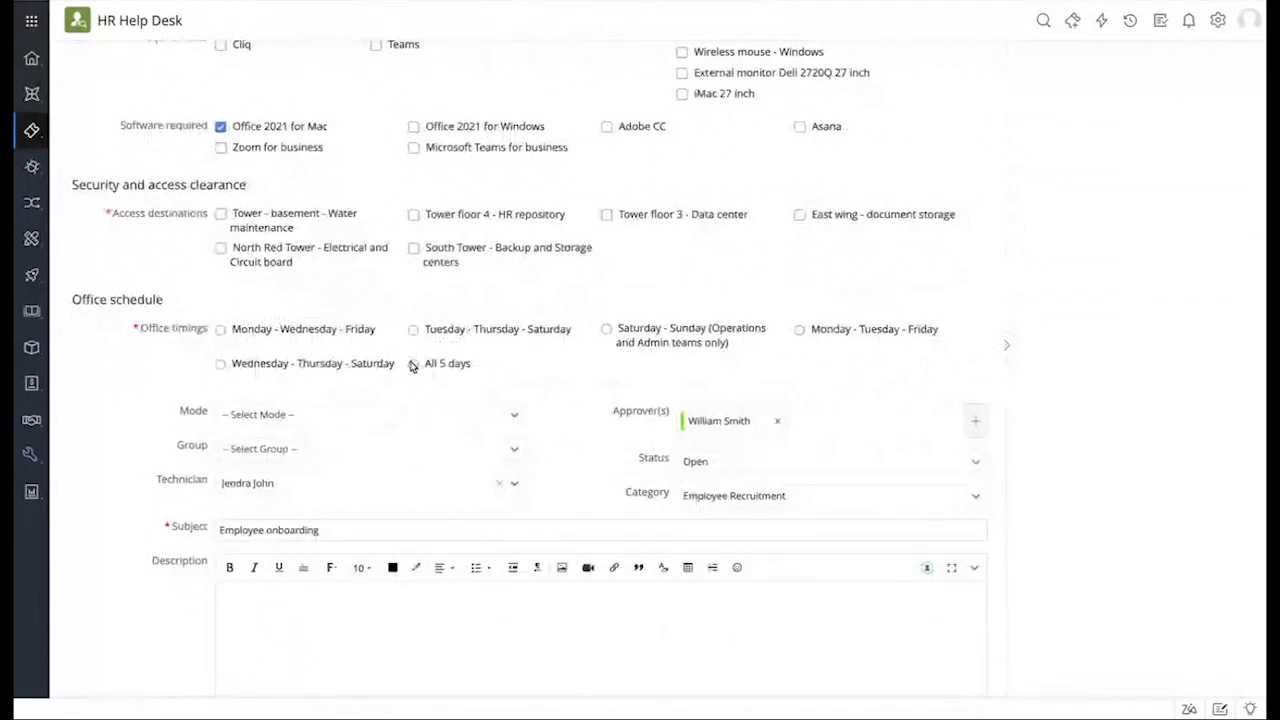
pyautogui.scroll(3, 451, 309)
pyautogui.scroll(1, 454, 310)
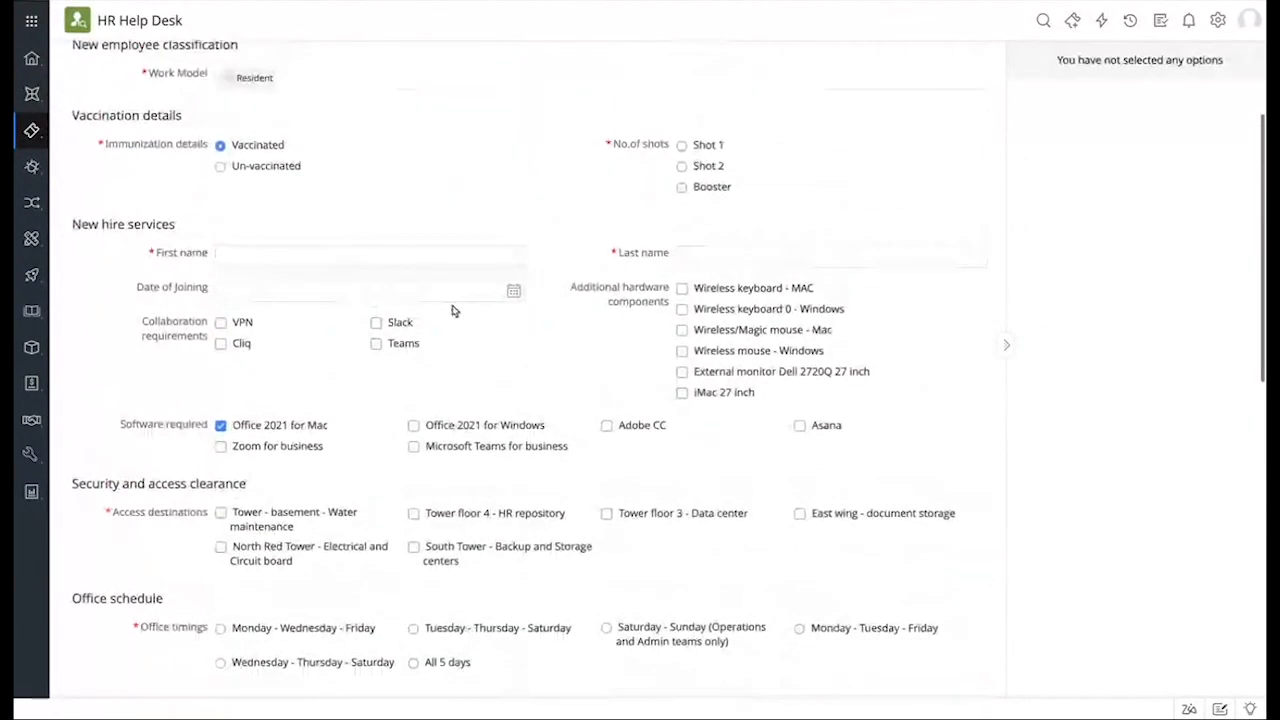
# Step: Enter the new hire's first and last name, grant both tower accesses, and choose Tuesday - Thursday - Saturday timings
pyautogui.click(403, 258)
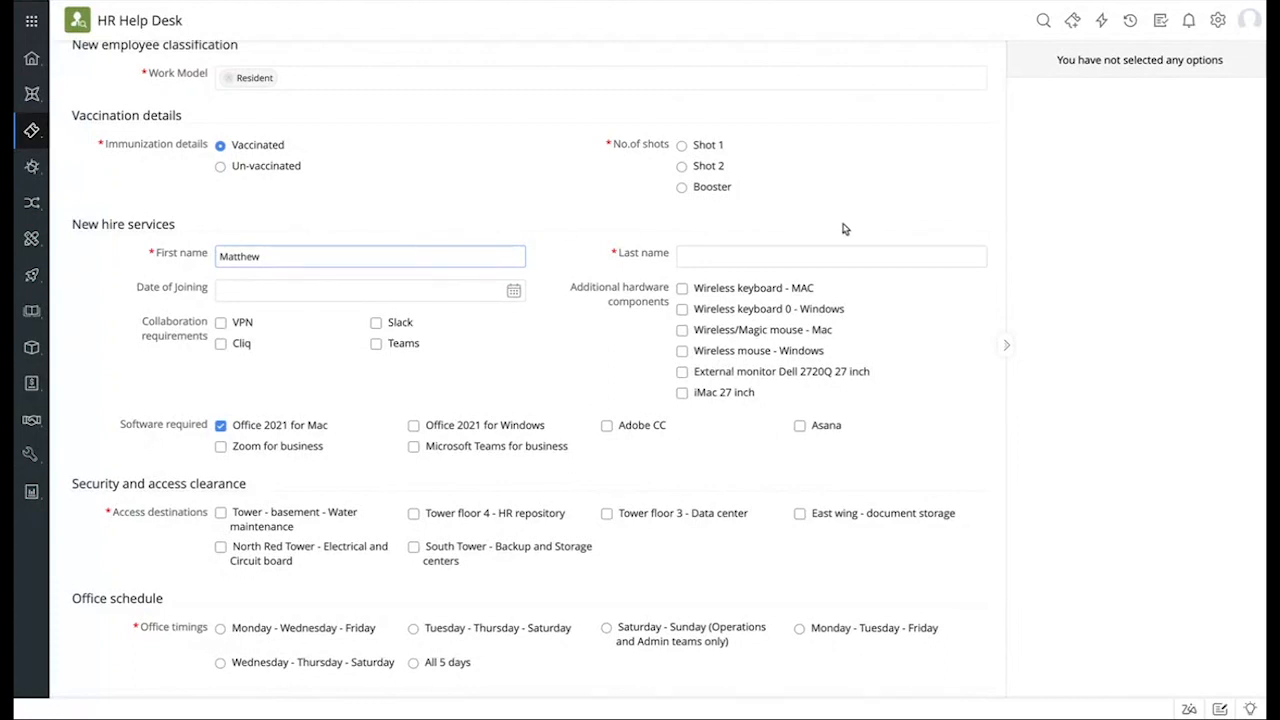
pyautogui.click(806, 261)
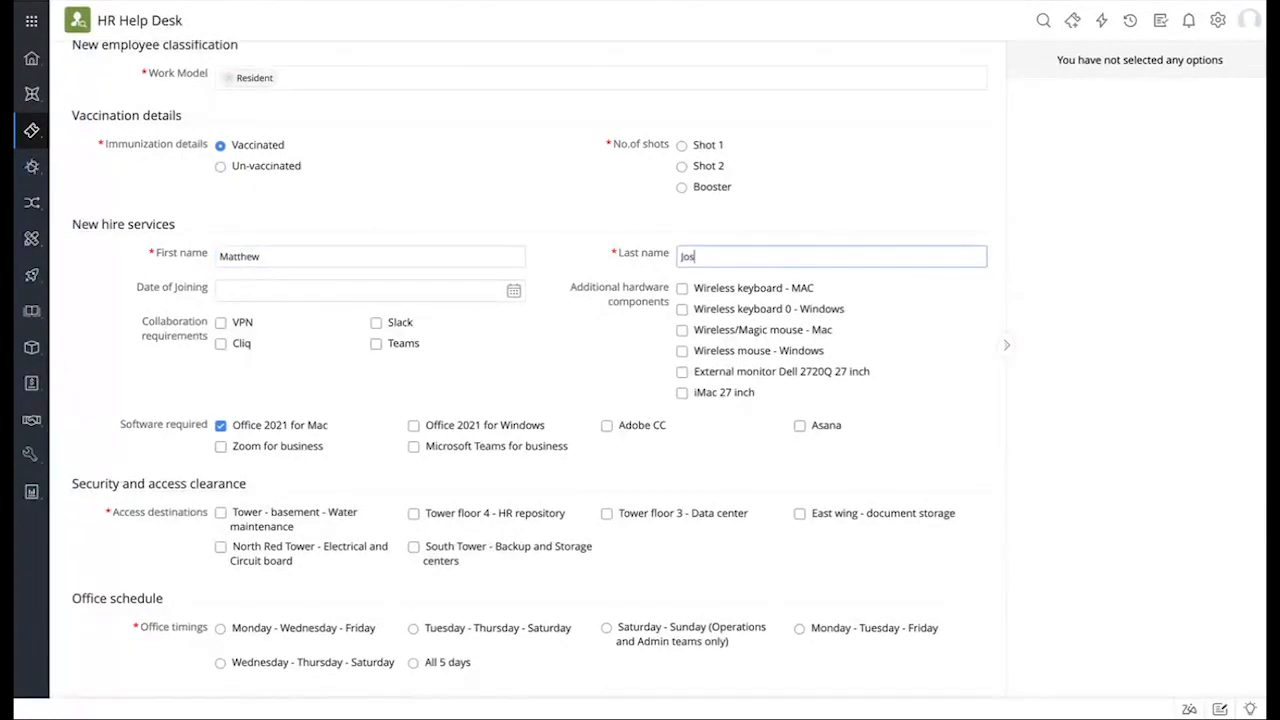
pyautogui.scroll(-4, 667, 386)
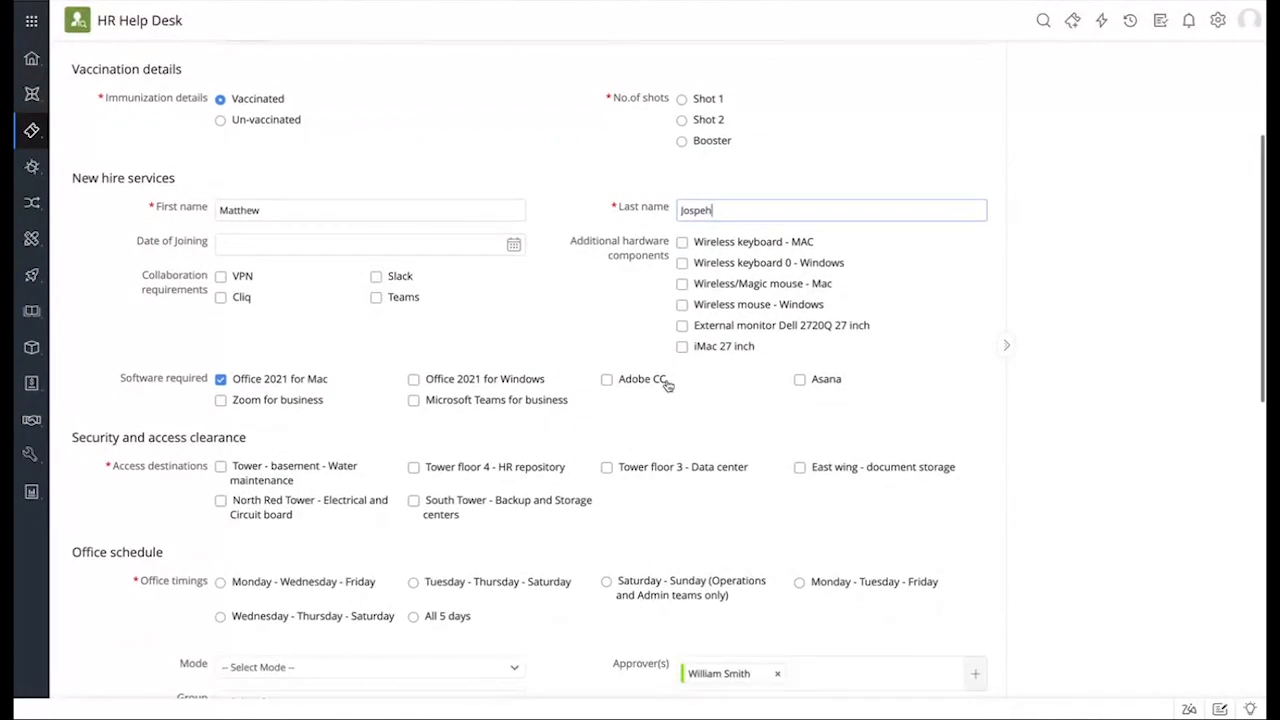
pyautogui.click(288, 345)
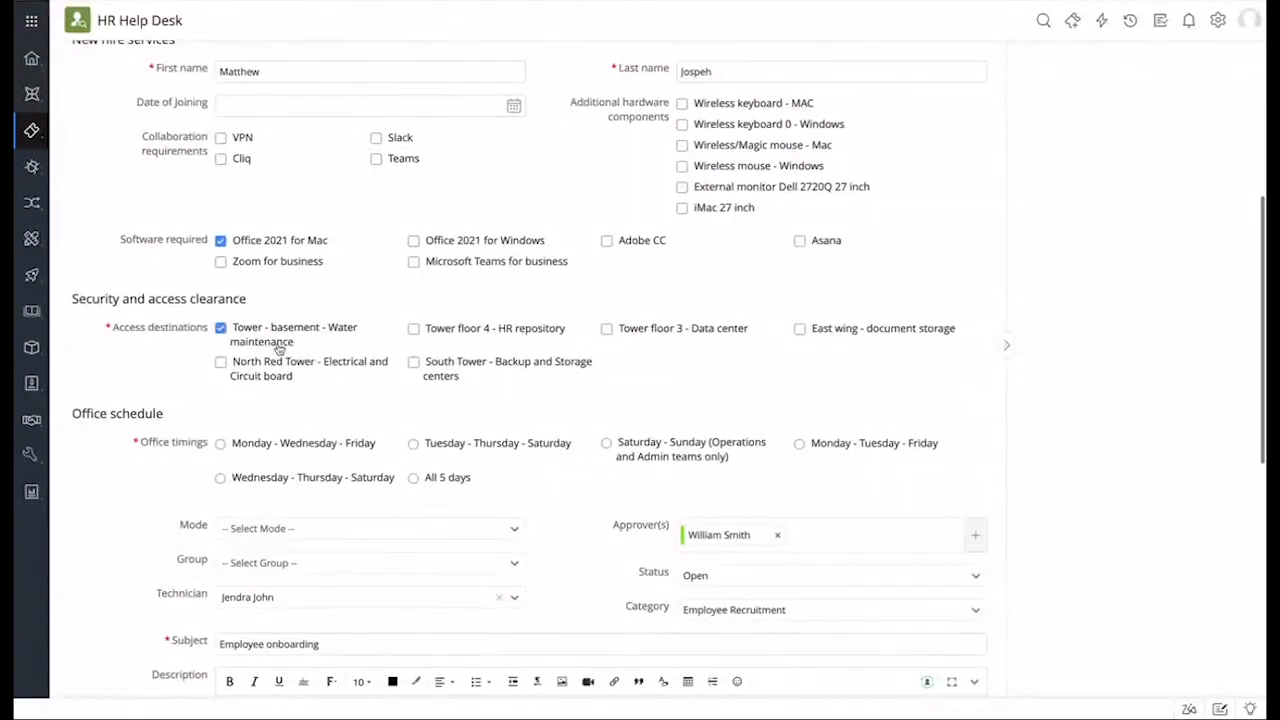
pyautogui.click(286, 364)
pyautogui.click(492, 443)
pyautogui.scroll(-2, 586, 506)
pyautogui.scroll(-3, 625, 420)
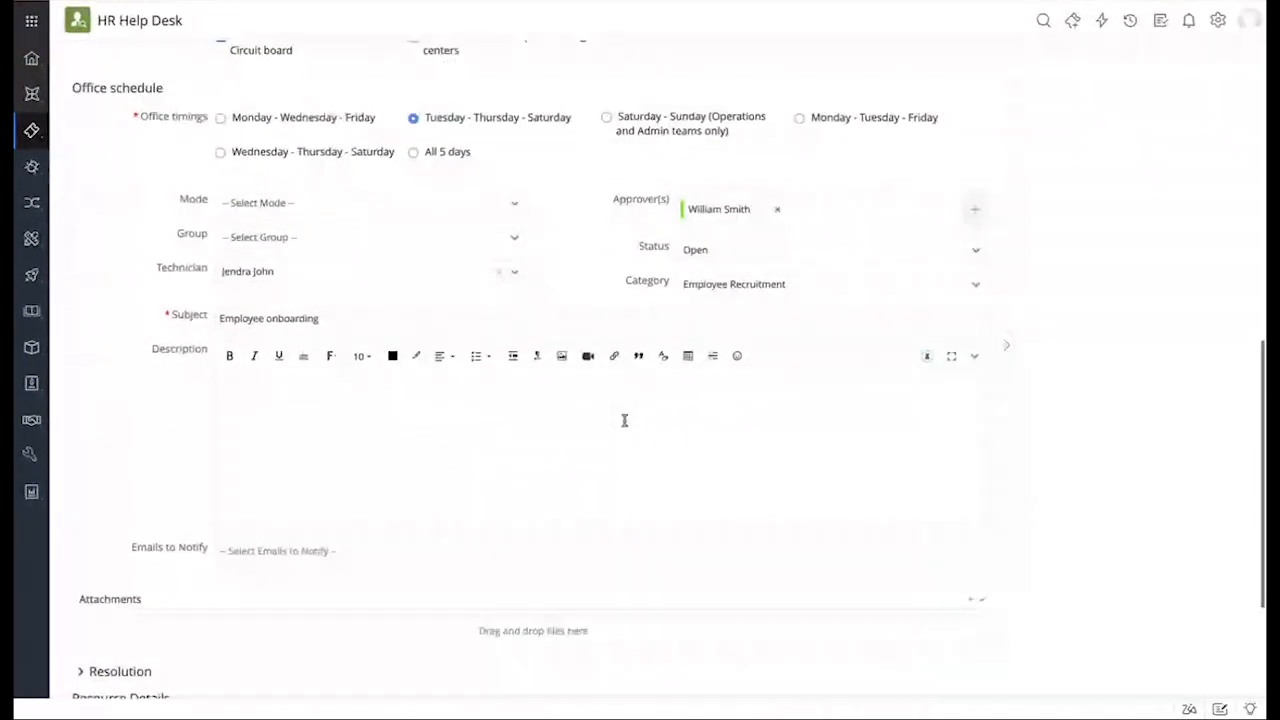
# Step: Choose Dell Vostro 5410 ($1200.00) as the workstation model, raising the total to $2700.00
pyautogui.click(325, 598)
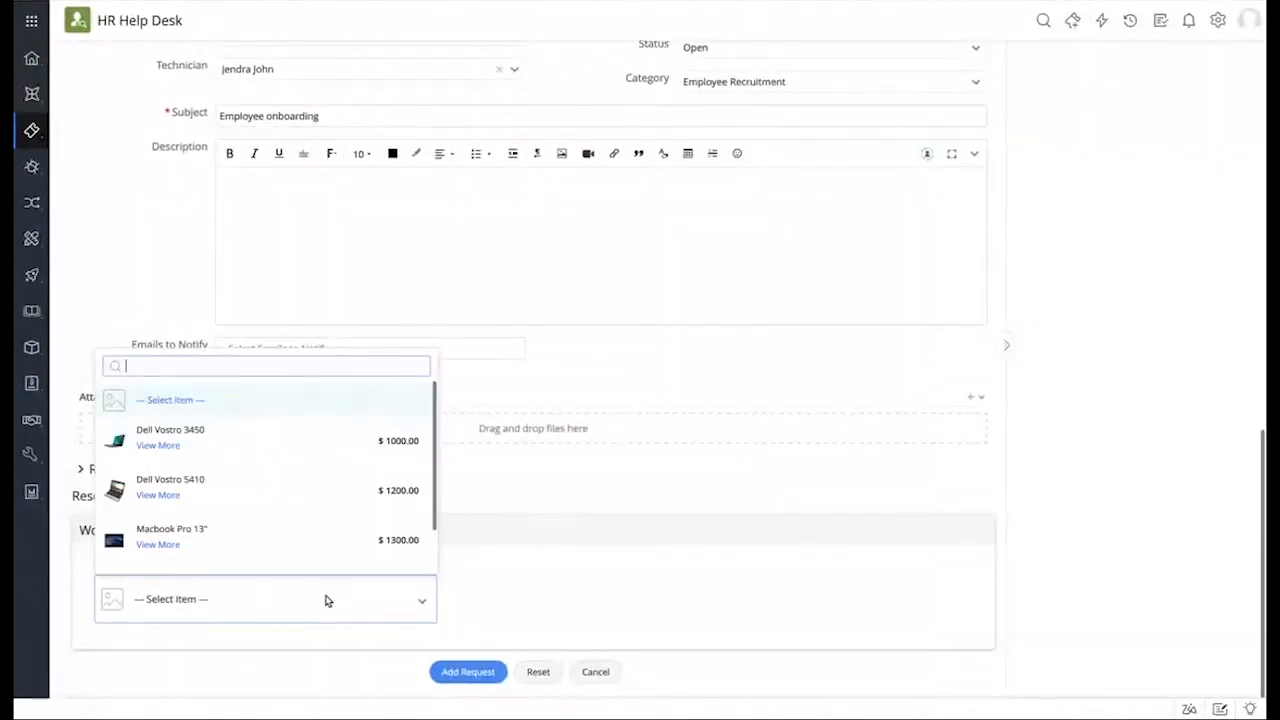
pyautogui.scroll(-1, 254, 463)
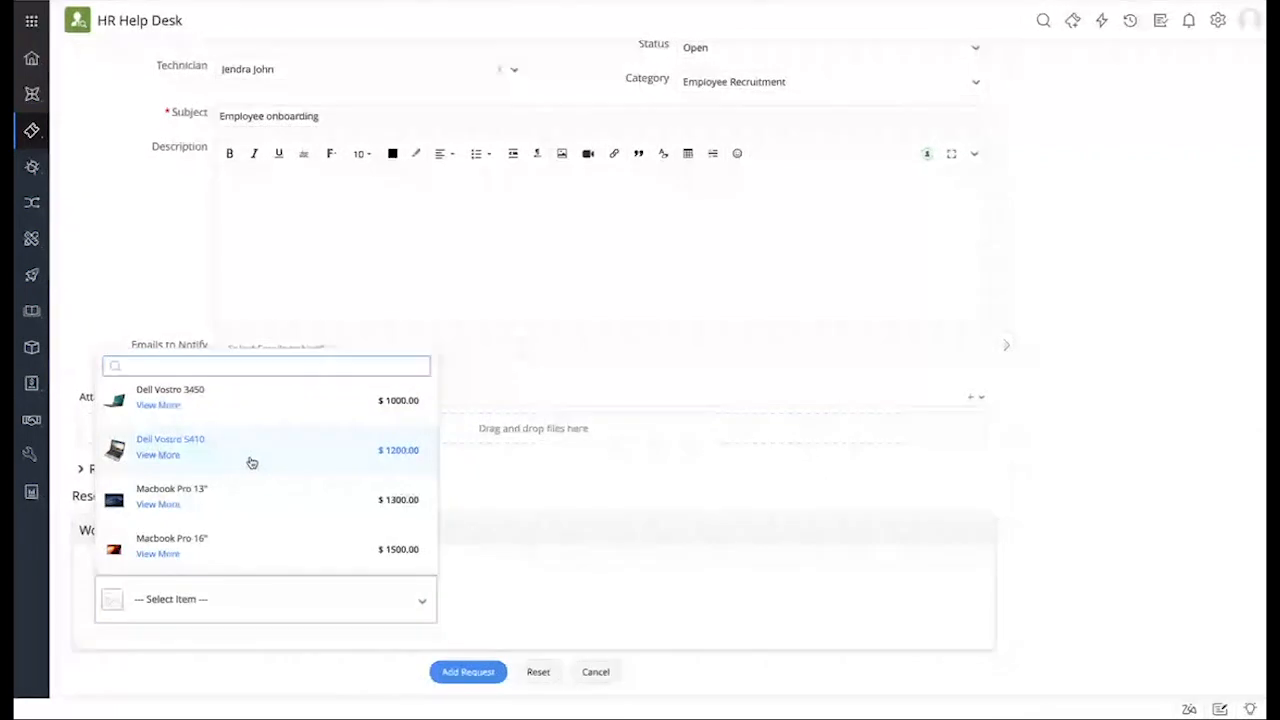
pyautogui.click(251, 461)
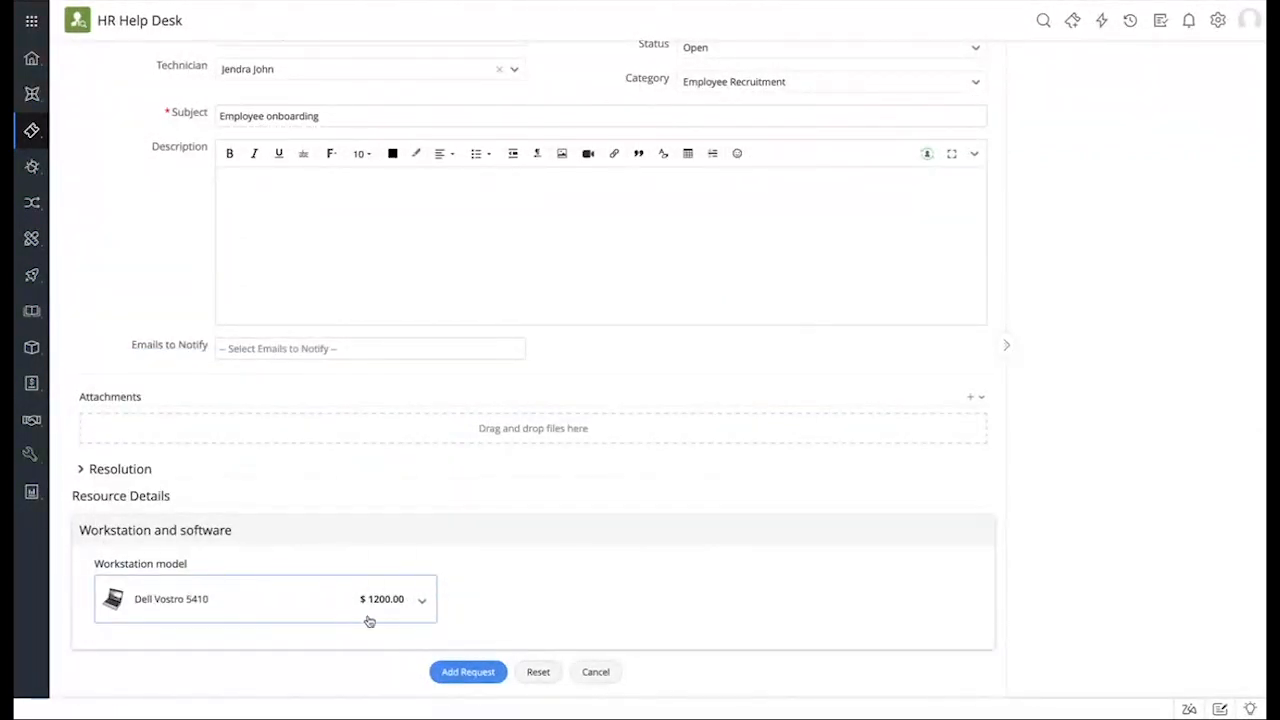
pyautogui.scroll(10, 784, 367)
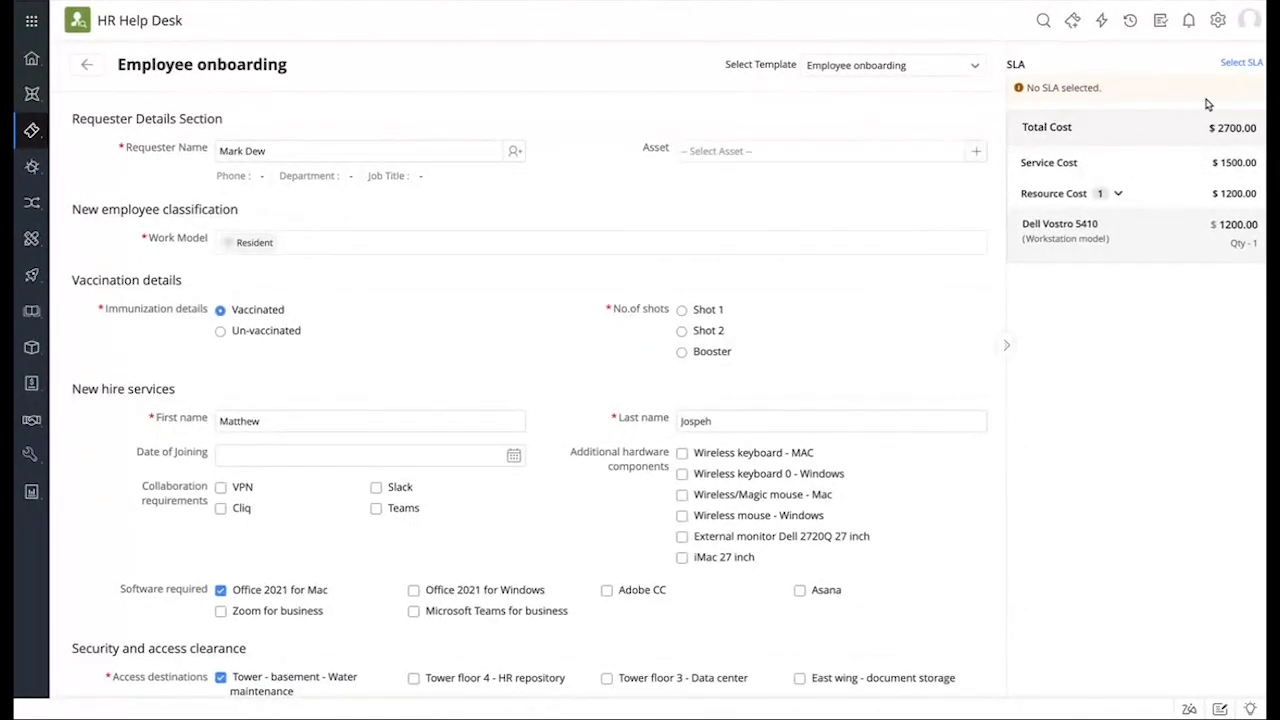
# Step: Apply the Onboarding SLA with its 3-day resolution time to the request
pyautogui.click(1242, 63)
pyautogui.click(1242, 63)
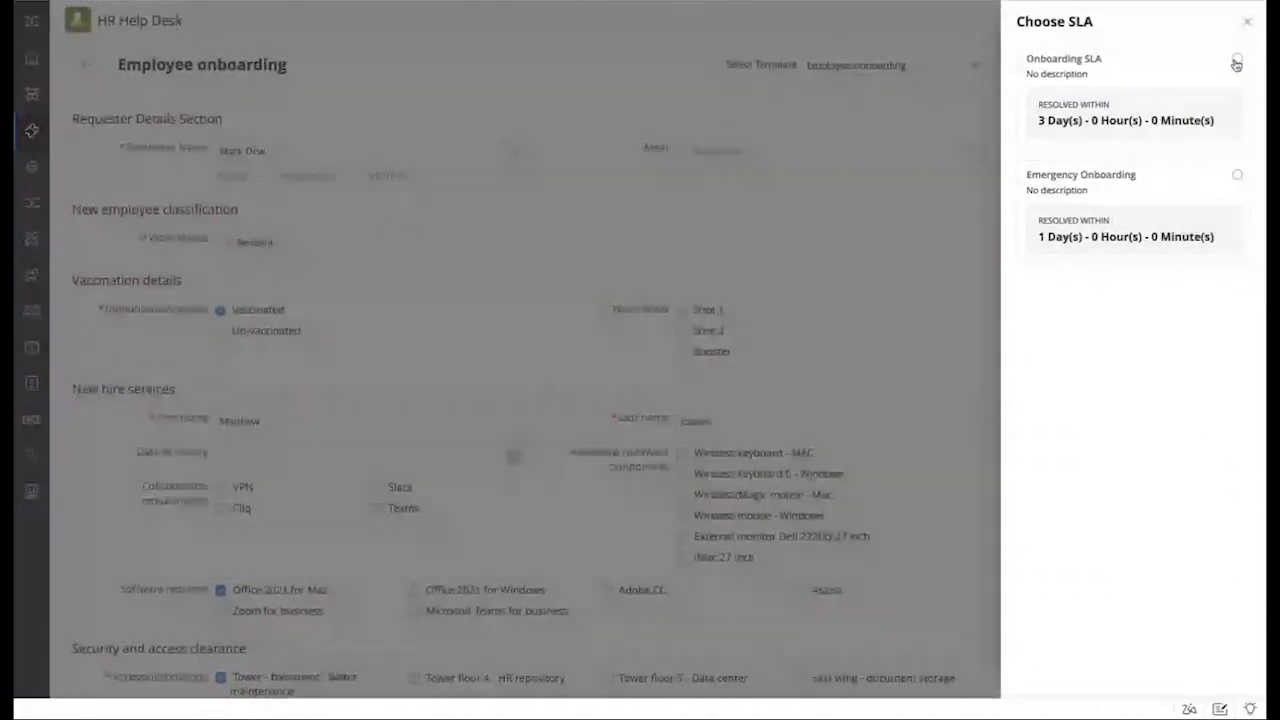
pyautogui.click(1163, 67)
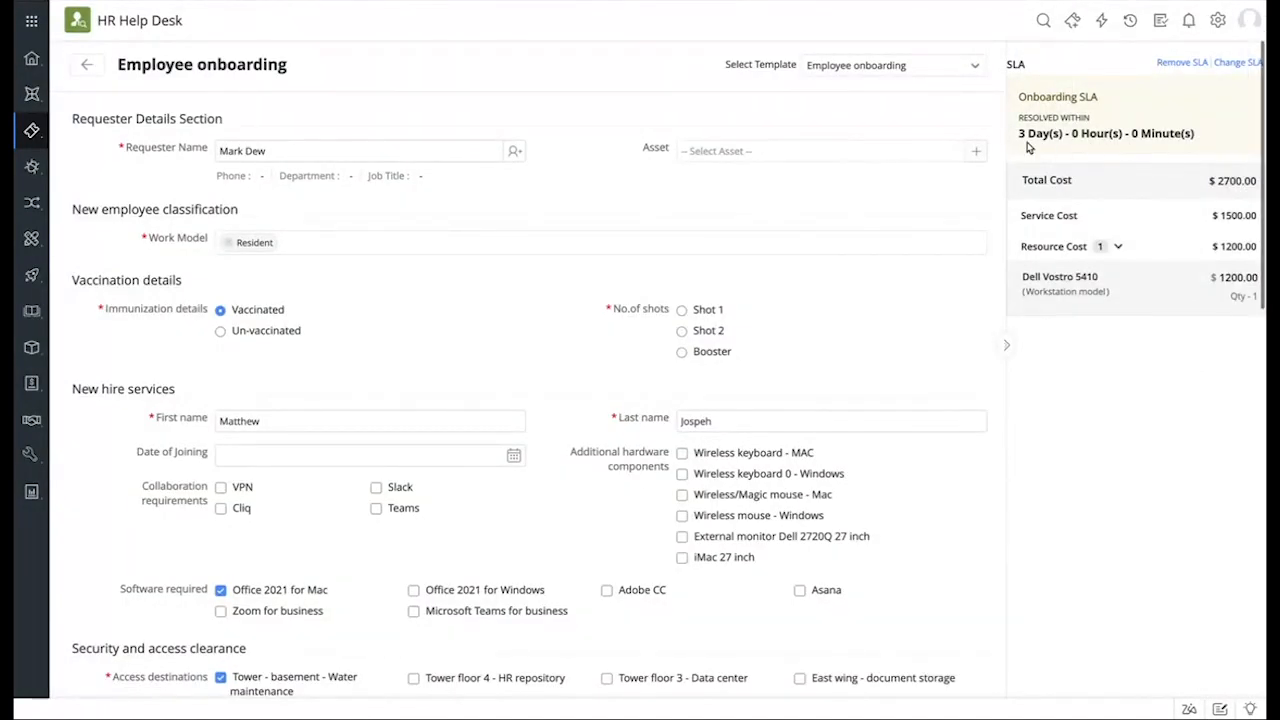
pyautogui.moveTo(1018, 134); pyautogui.dragTo(1228, 141)
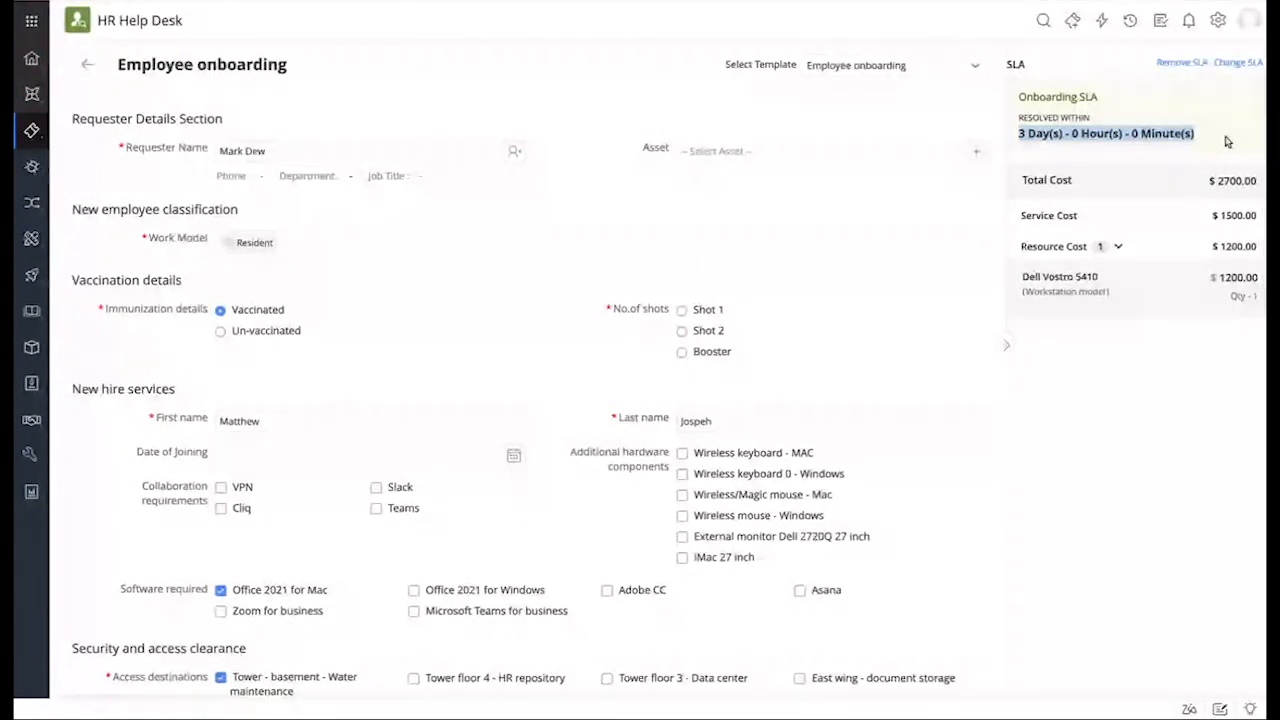
pyautogui.click(1097, 468)
pyautogui.scroll(-6, 525, 490)
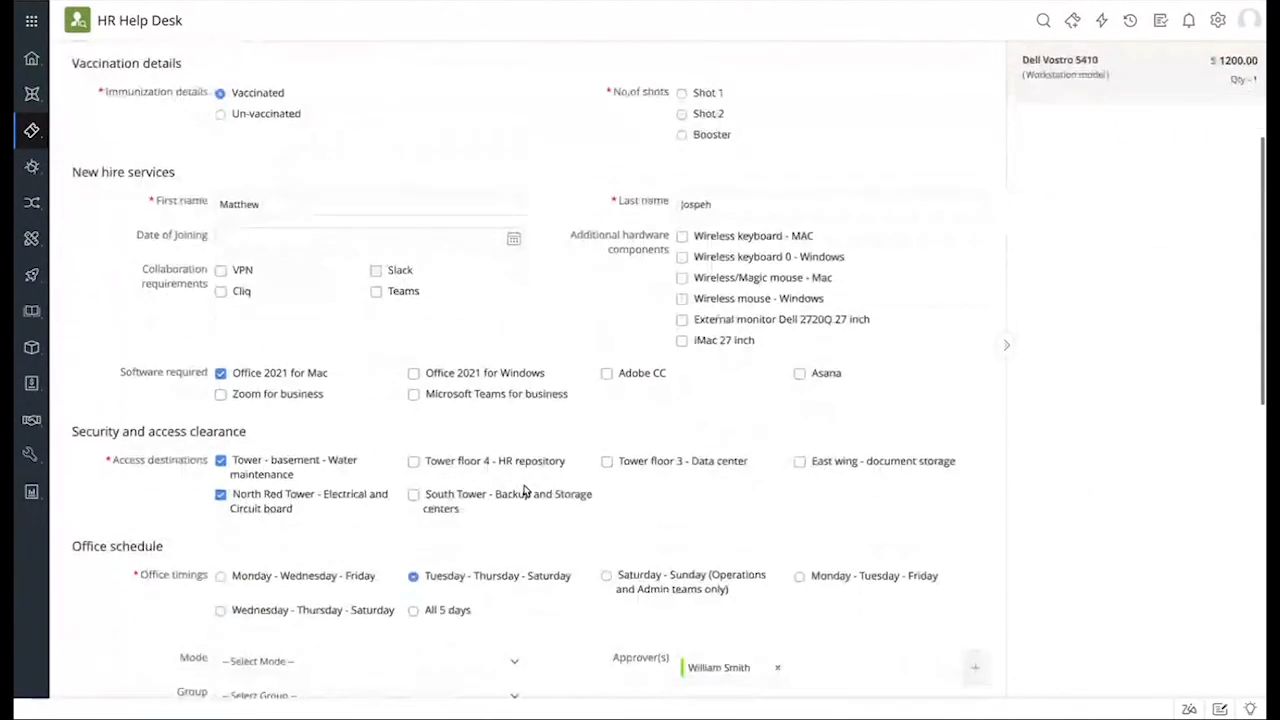
pyautogui.scroll(5, 525, 490)
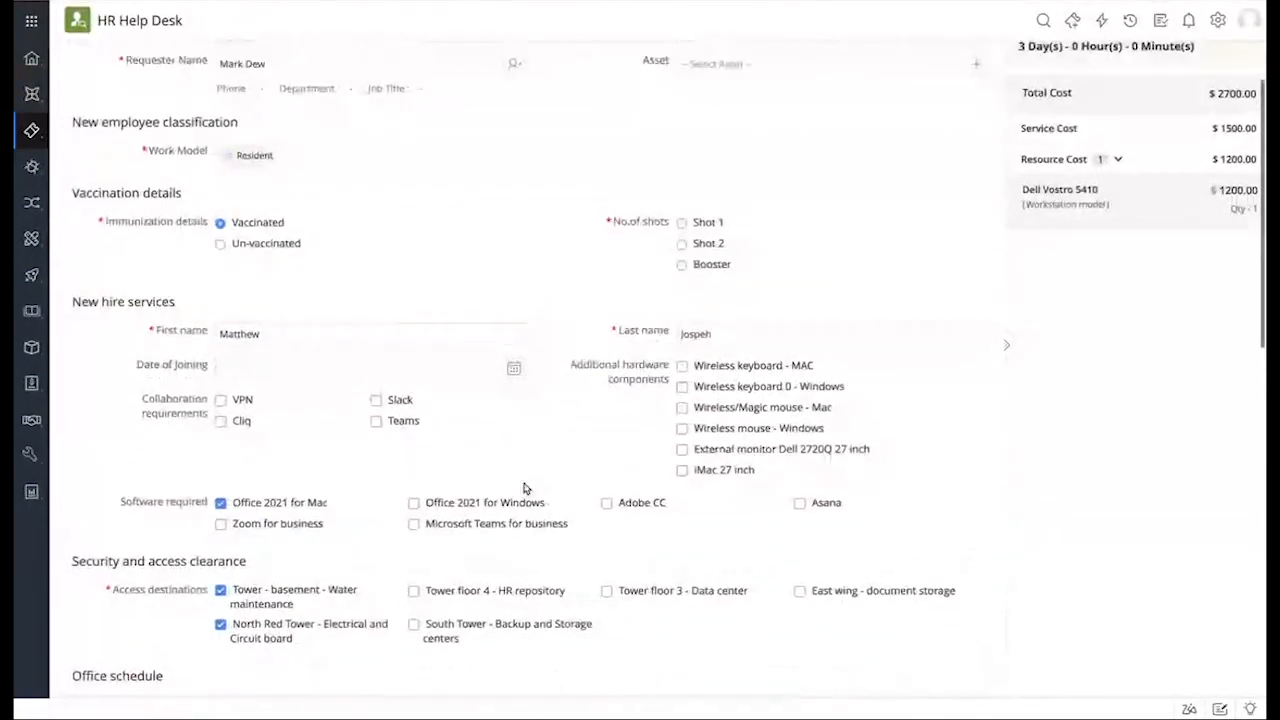
# Step: Set No. of shots to Shot 2 and submit the onboarding request
pyautogui.click(708, 244)
pyautogui.scroll(-6, 618, 394)
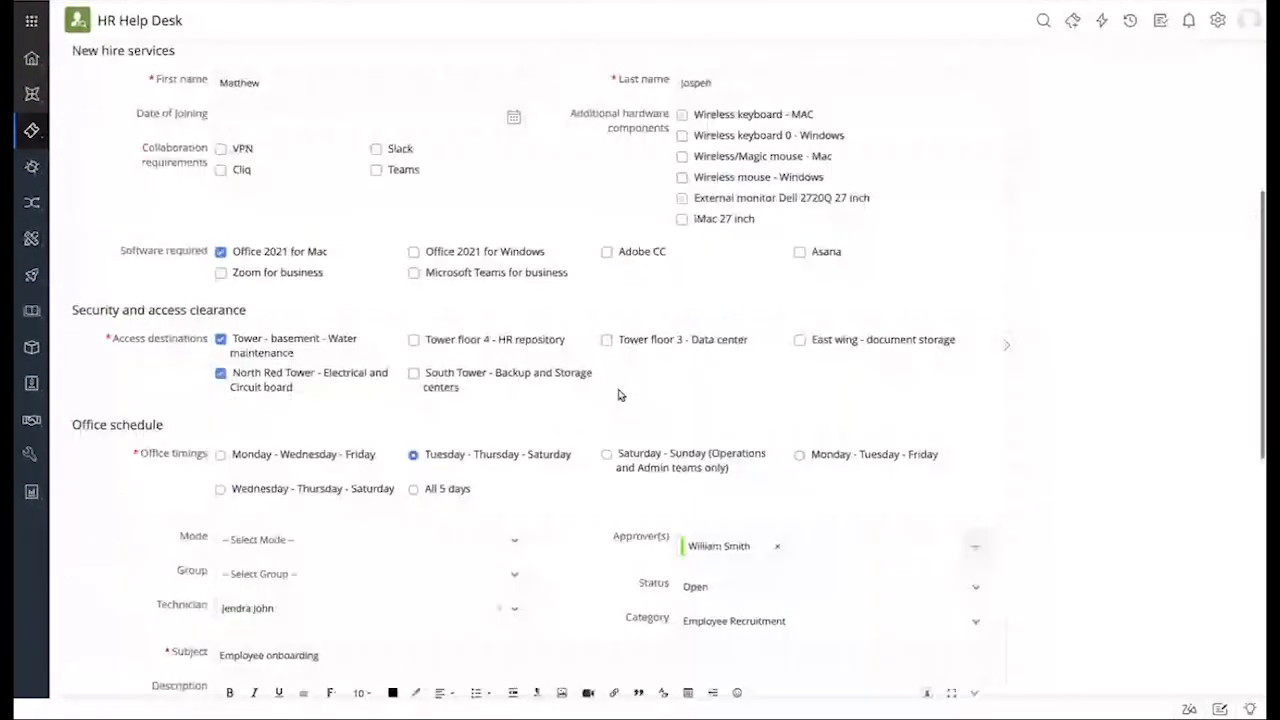
pyautogui.scroll(-2, 618, 394)
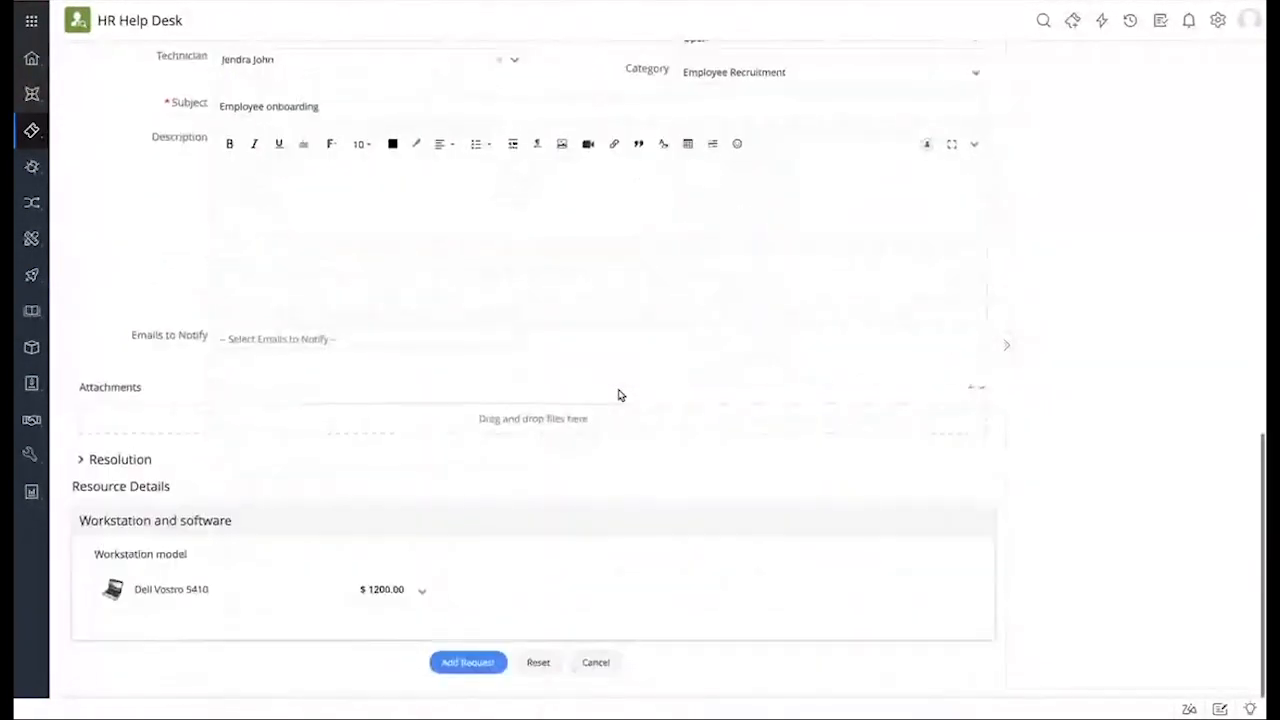
pyautogui.click(444, 672)
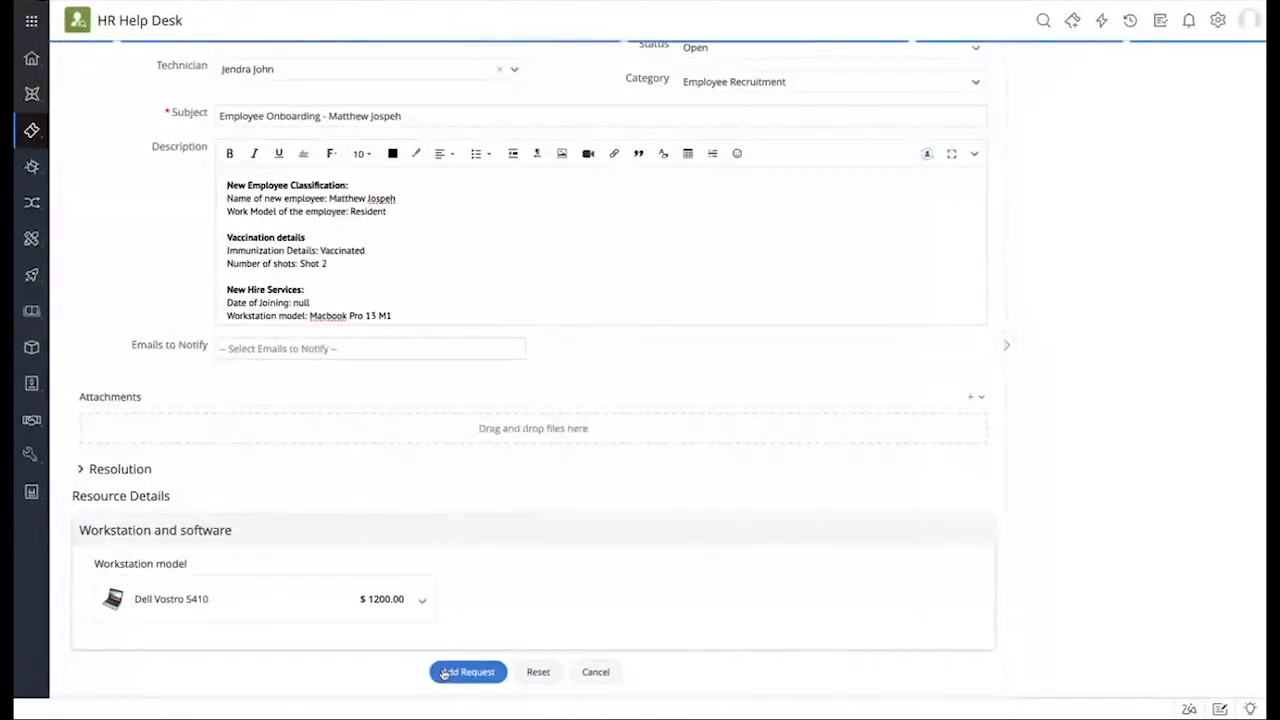
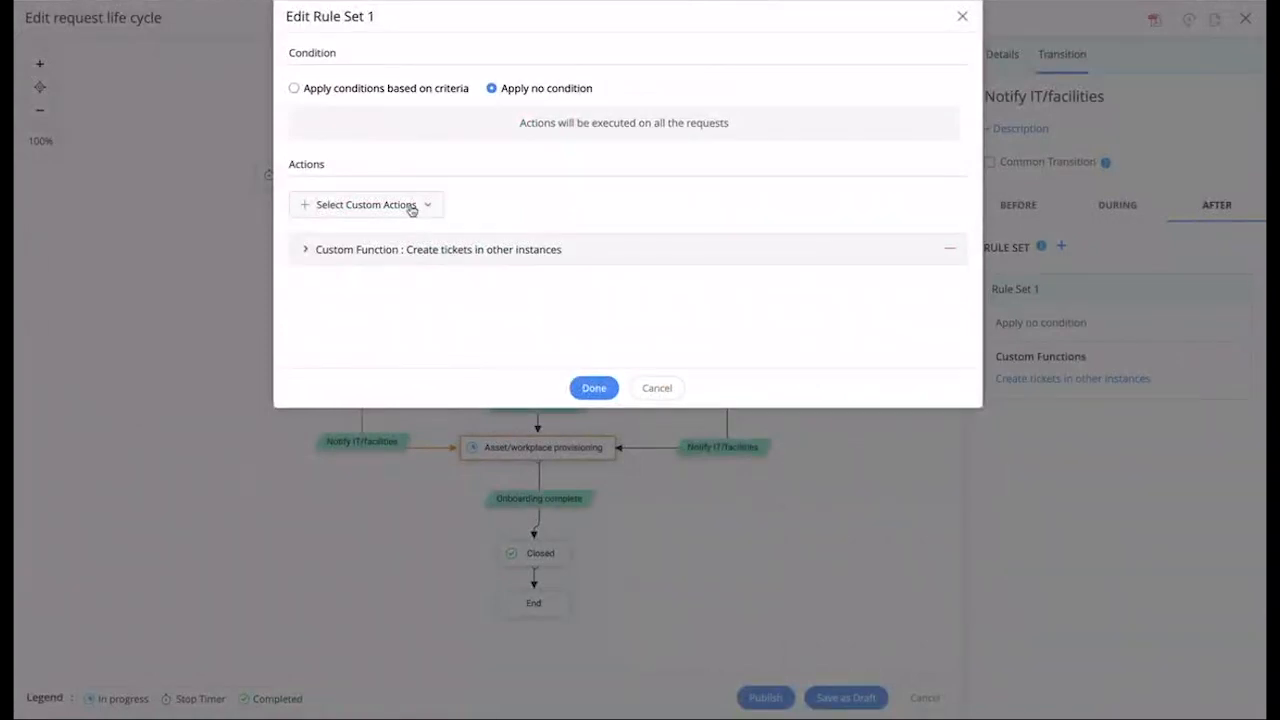
# Step: Inspect the custom function script and available custom actions, then cancel the rule set unchanged
pyautogui.click(409, 251)
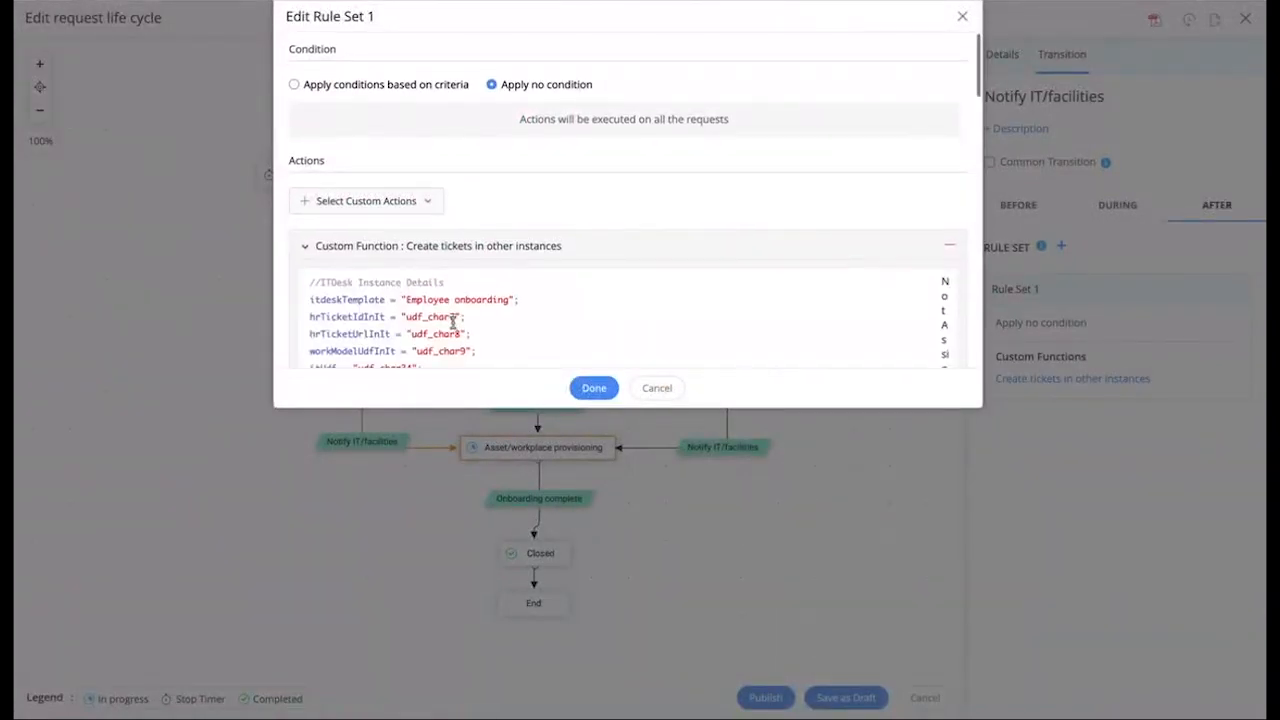
pyautogui.scroll(-5, 445, 325)
pyautogui.scroll(5, 447, 330)
pyautogui.click(373, 206)
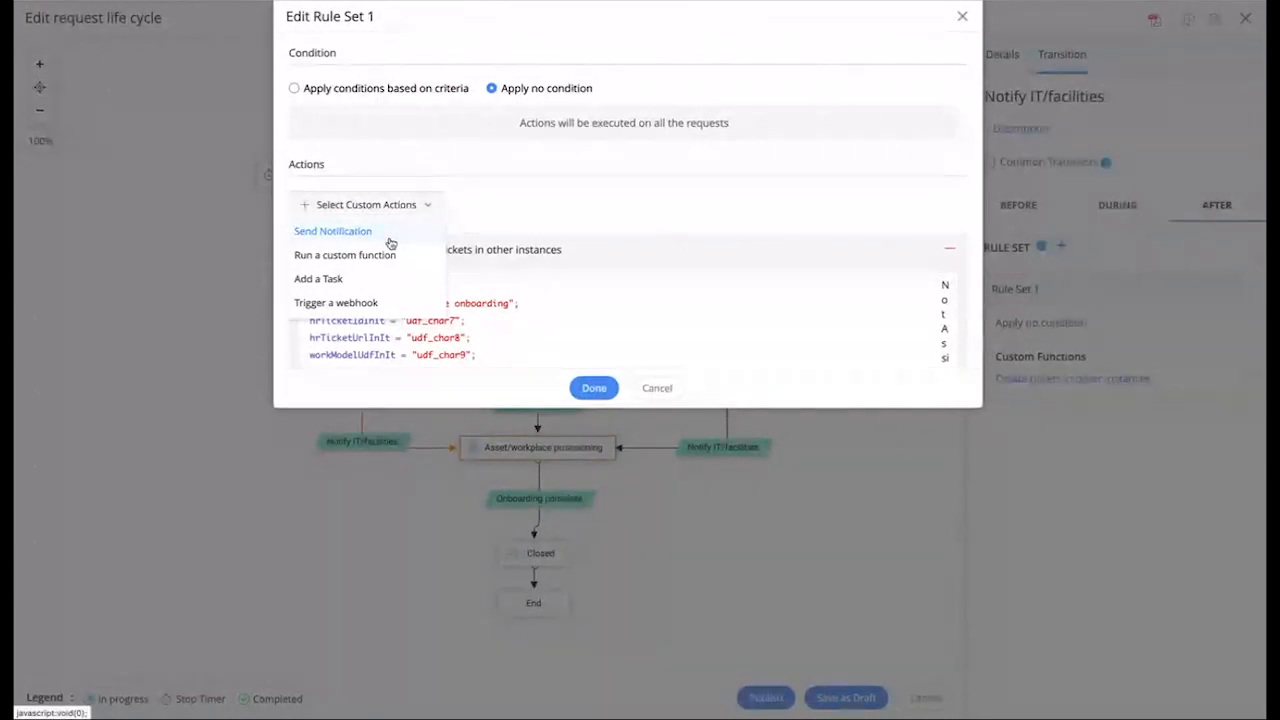
pyautogui.click(669, 206)
pyautogui.click(656, 389)
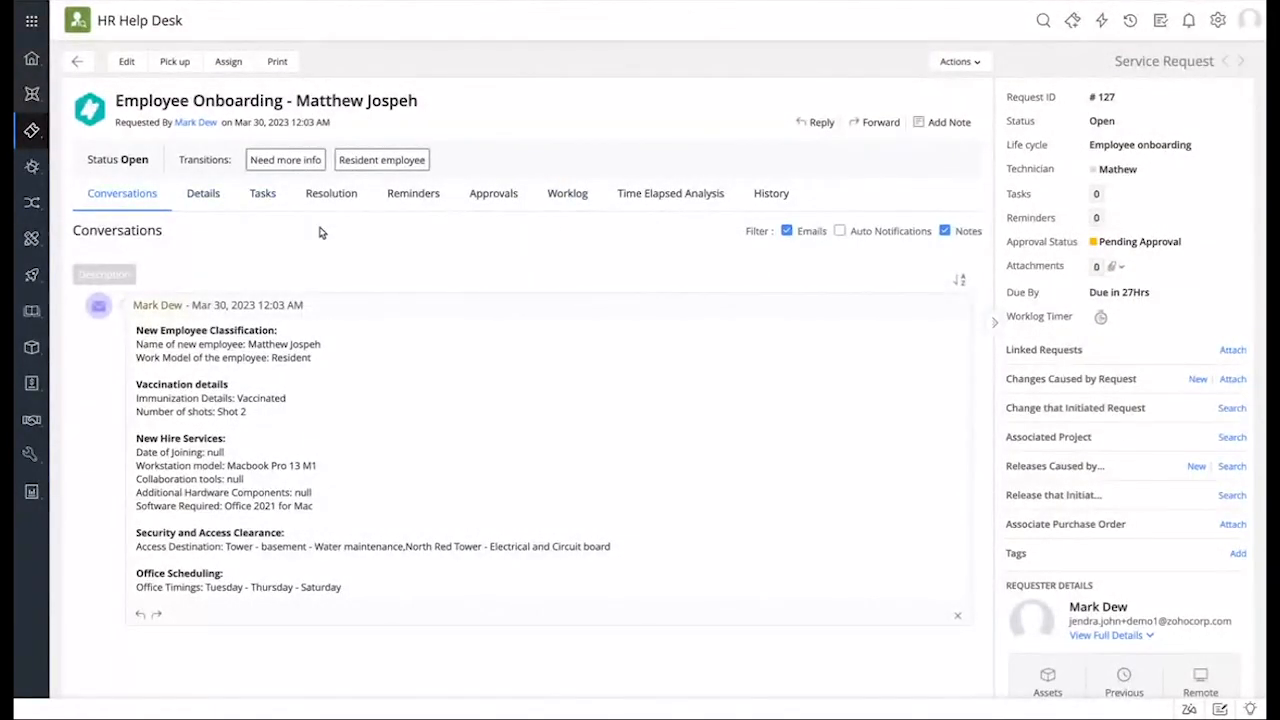
# Step: Run the Resident employee and Notify IT/facilities transitions with Tuesday - Thursday - Saturday office timings
pyautogui.click(385, 163)
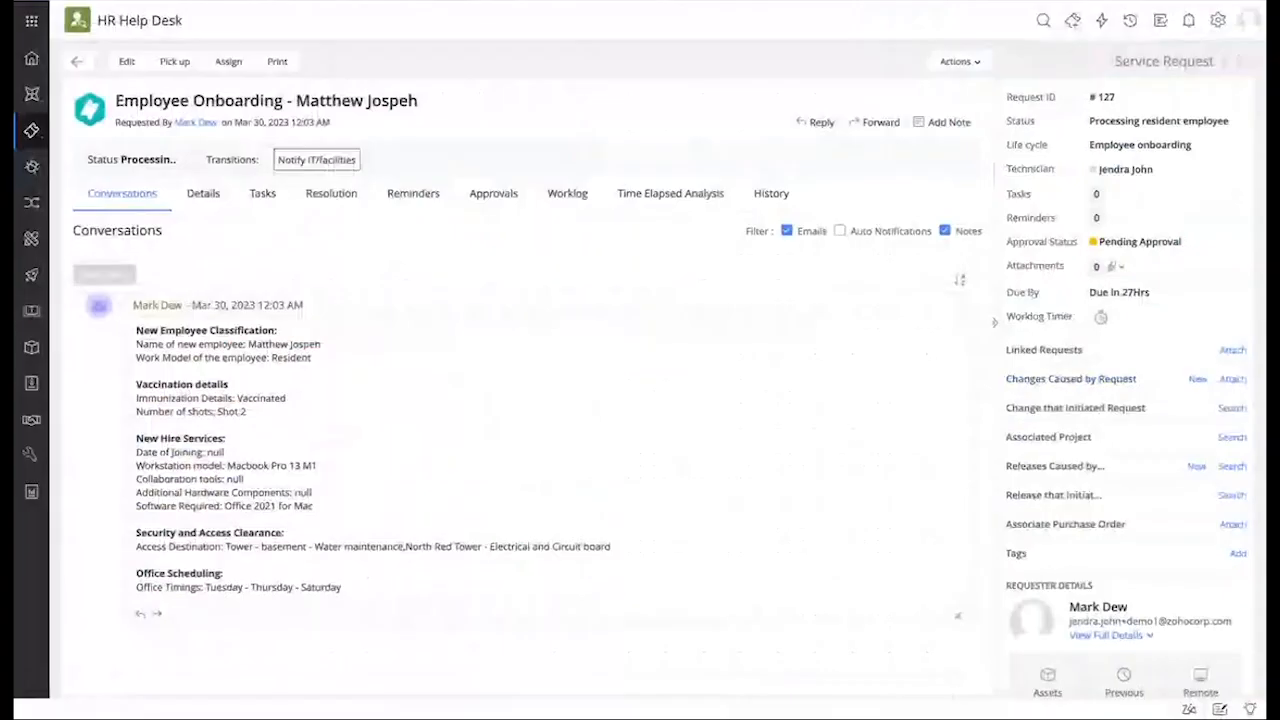
pyautogui.click(305, 163)
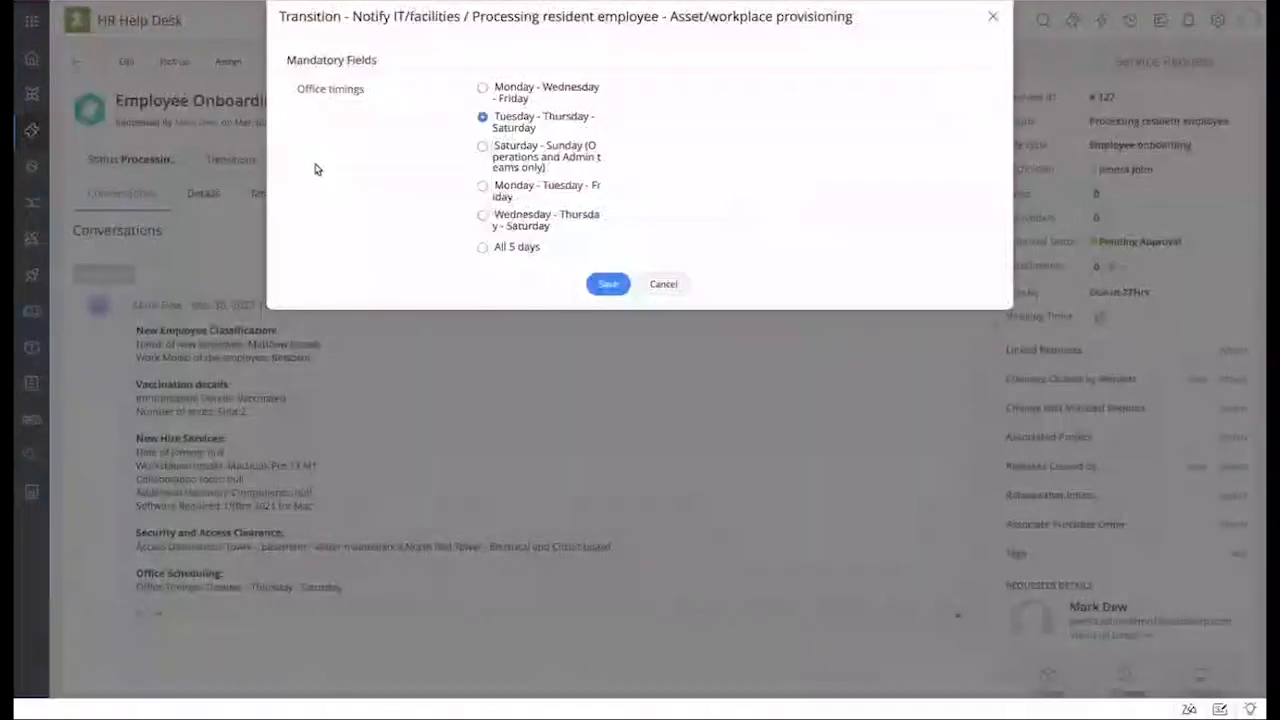
pyautogui.click(609, 286)
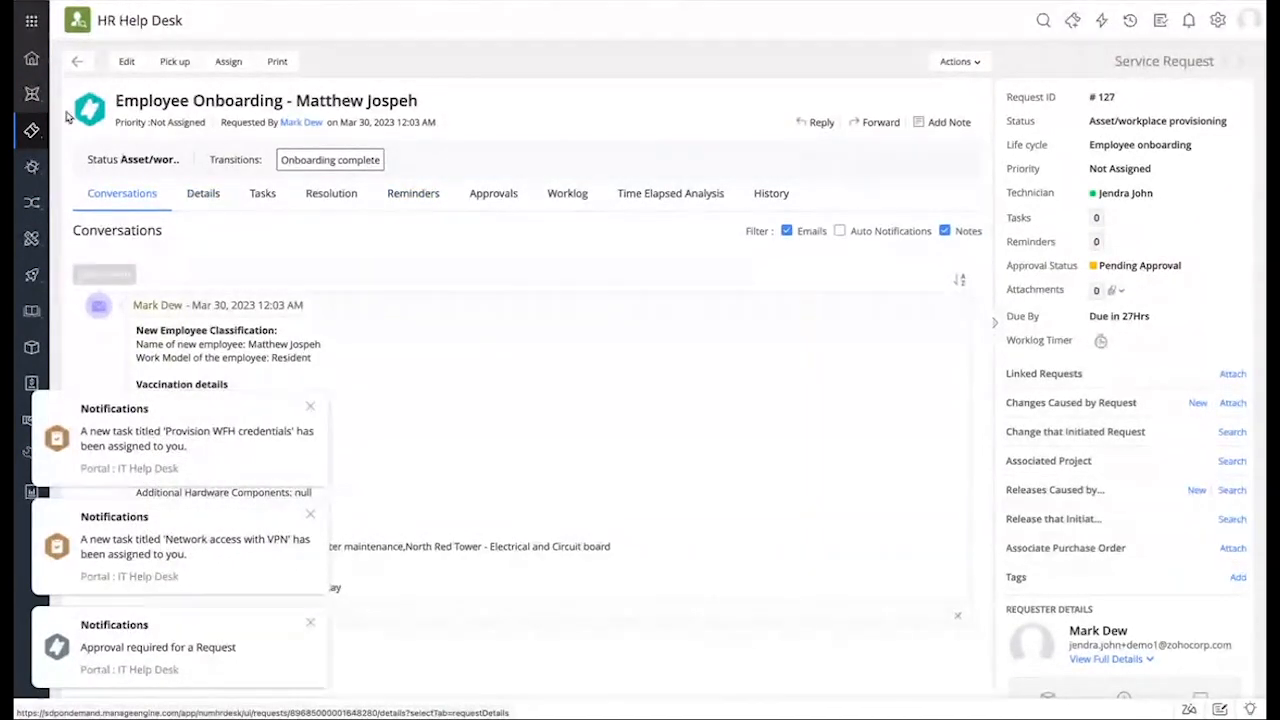
# Step: Open the IT portal child ticket link under Child ticket - IT Portal Ticket details
pyautogui.click(203, 196)
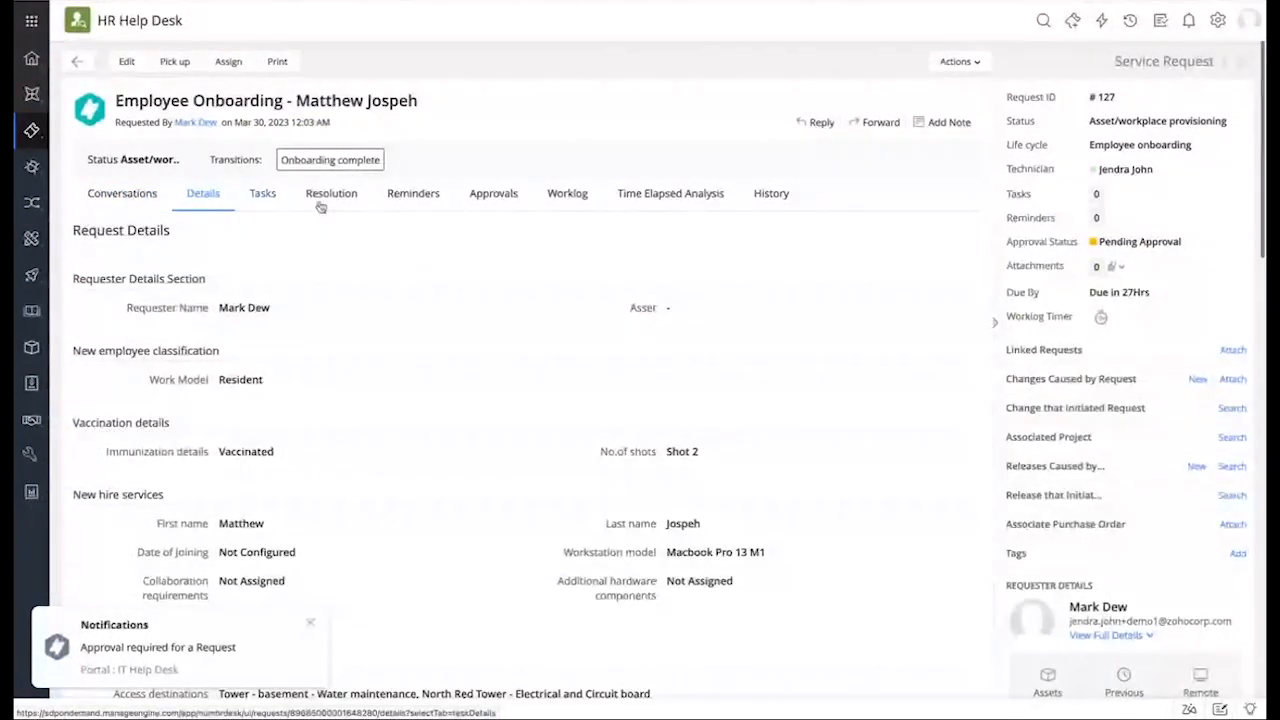
pyautogui.scroll(-2, 517, 289)
pyautogui.scroll(-5, 517, 291)
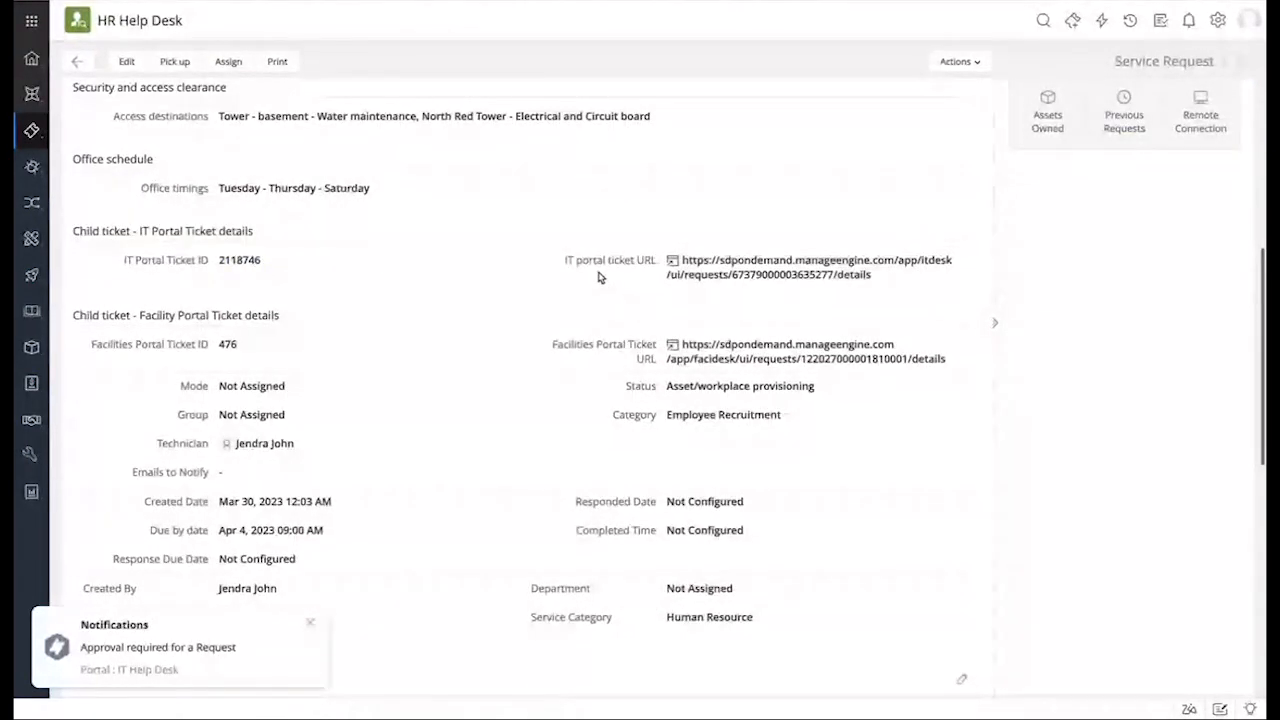
pyautogui.click(675, 264)
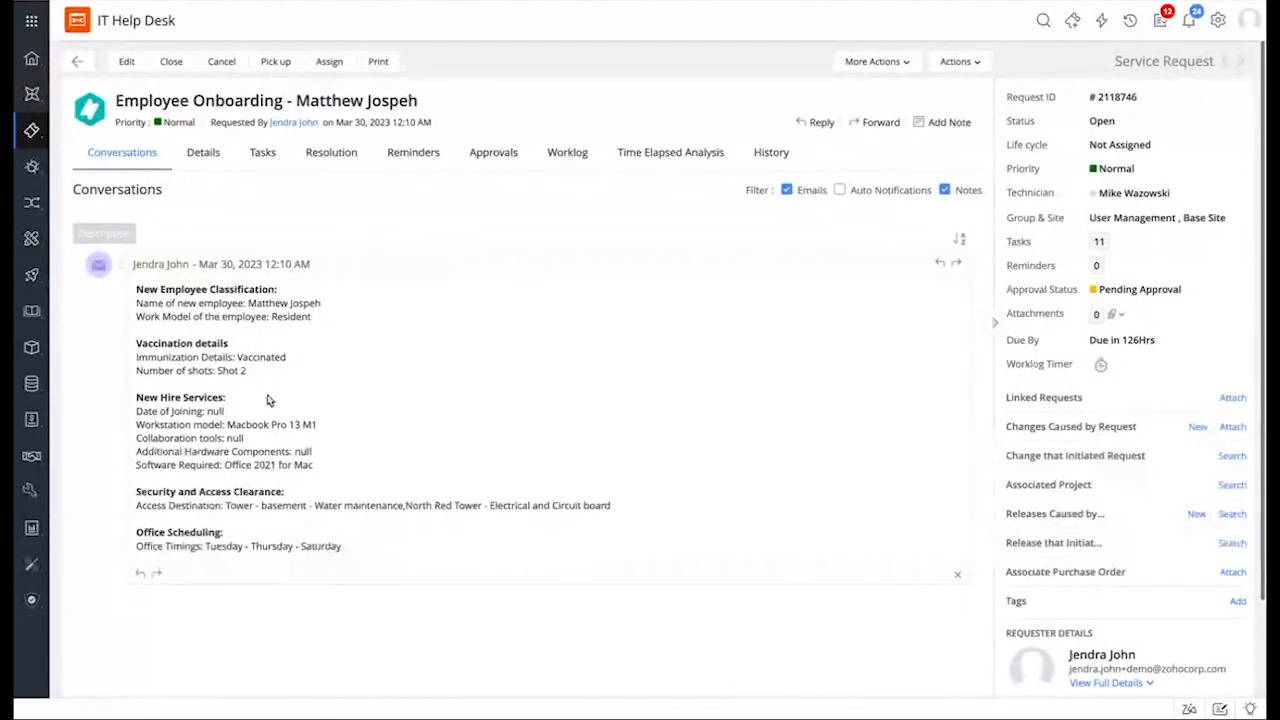
# Step: Review the IT ticket's HR ticket details, then go to the IT Help Desk Setup page
pyautogui.click(211, 152)
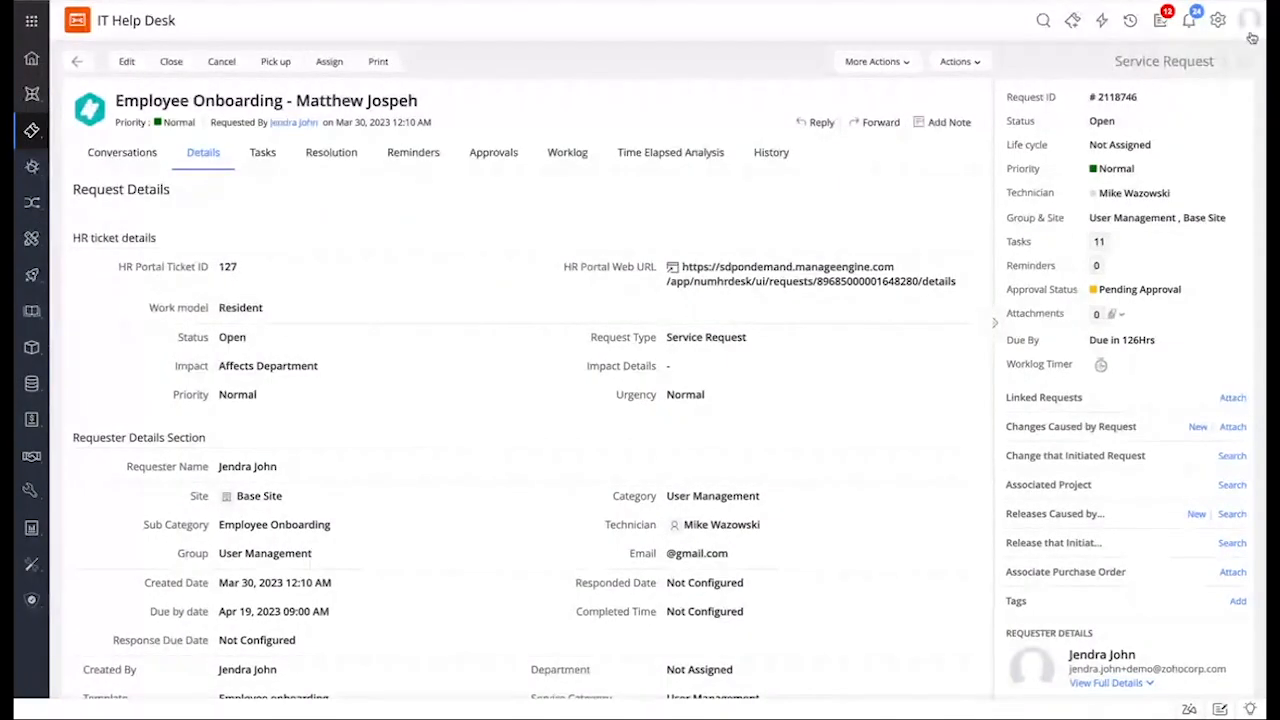
pyautogui.click(1218, 22)
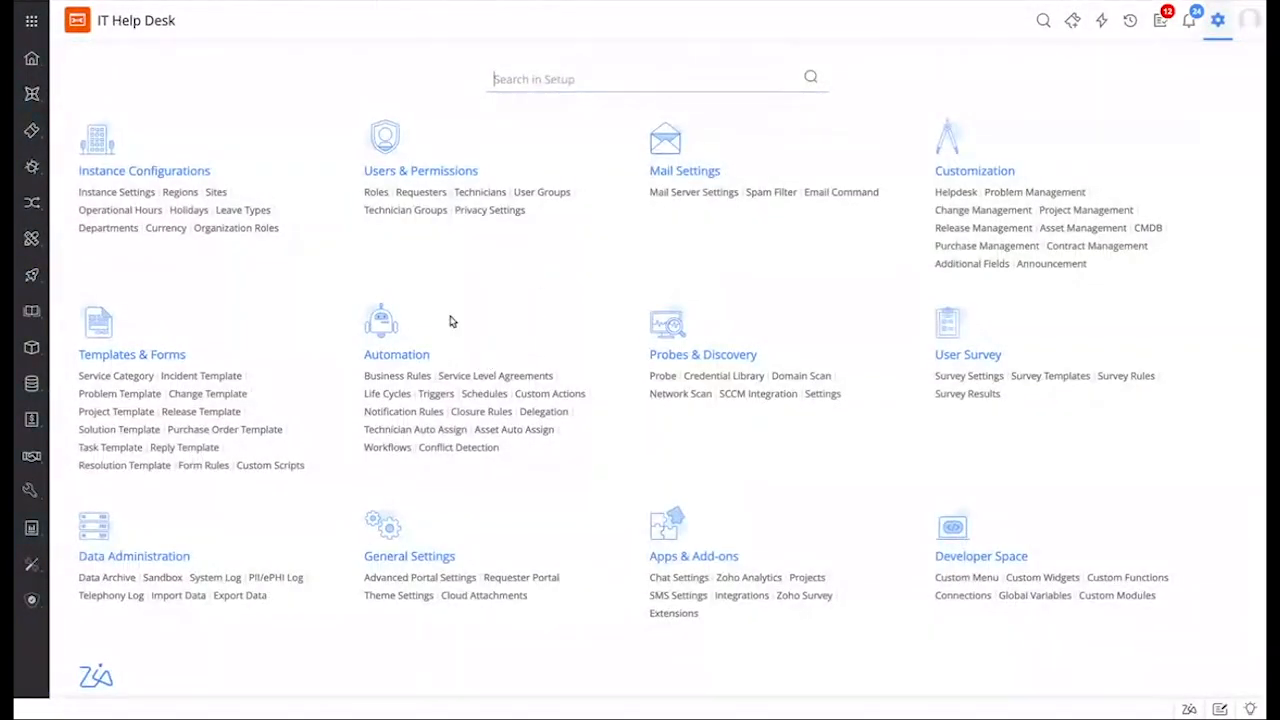
# Step: Explore a new incident business rule's Abort and custom-action options unsaved, then list request Triggers
pyautogui.click(400, 378)
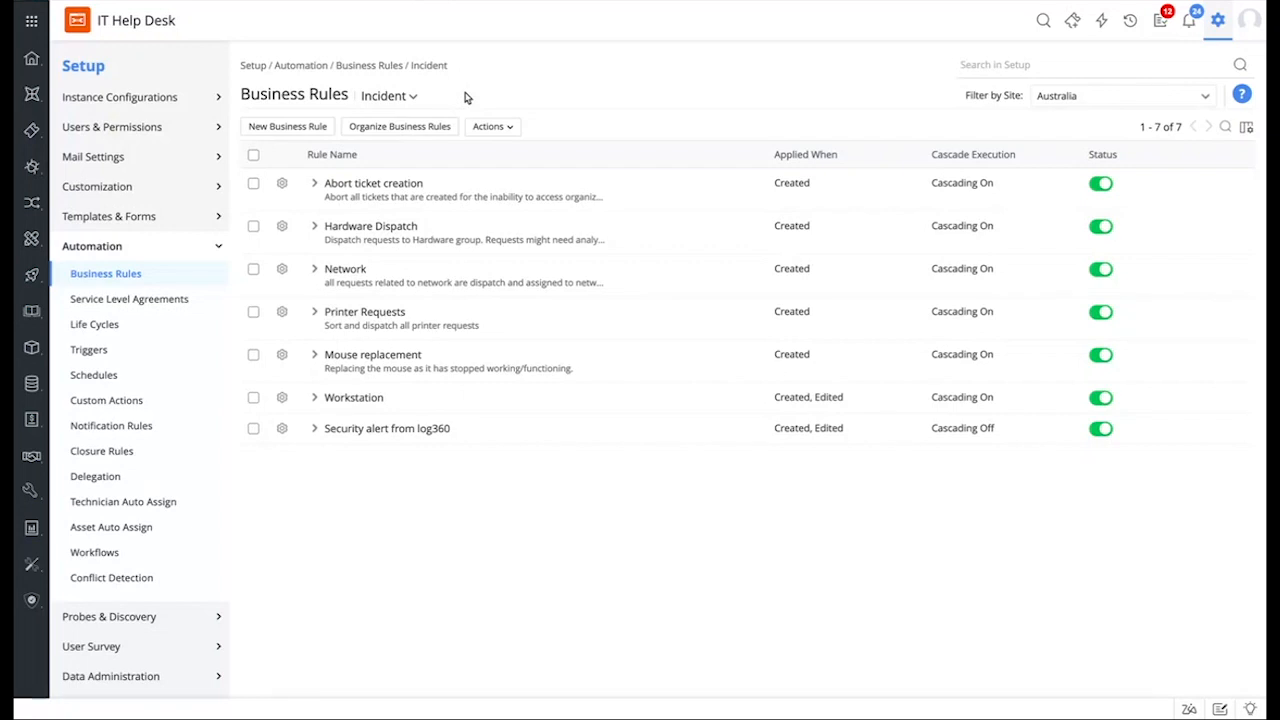
pyautogui.click(307, 131)
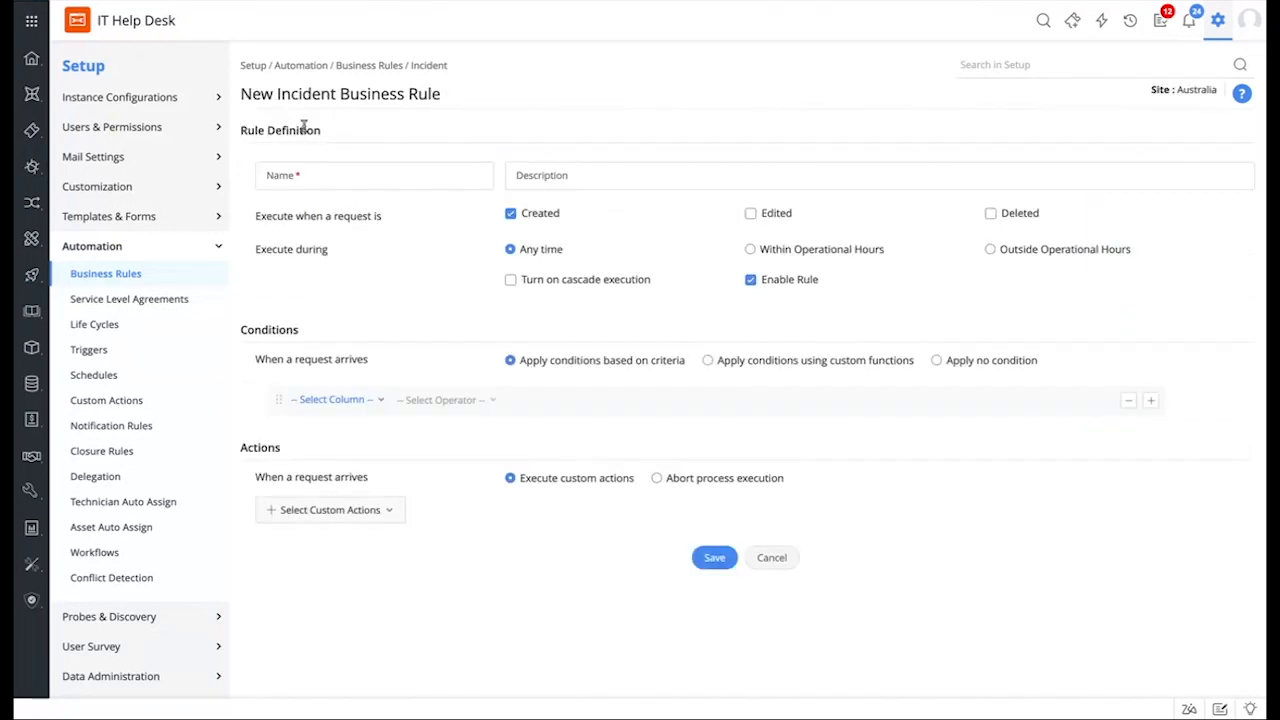
pyautogui.click(703, 480)
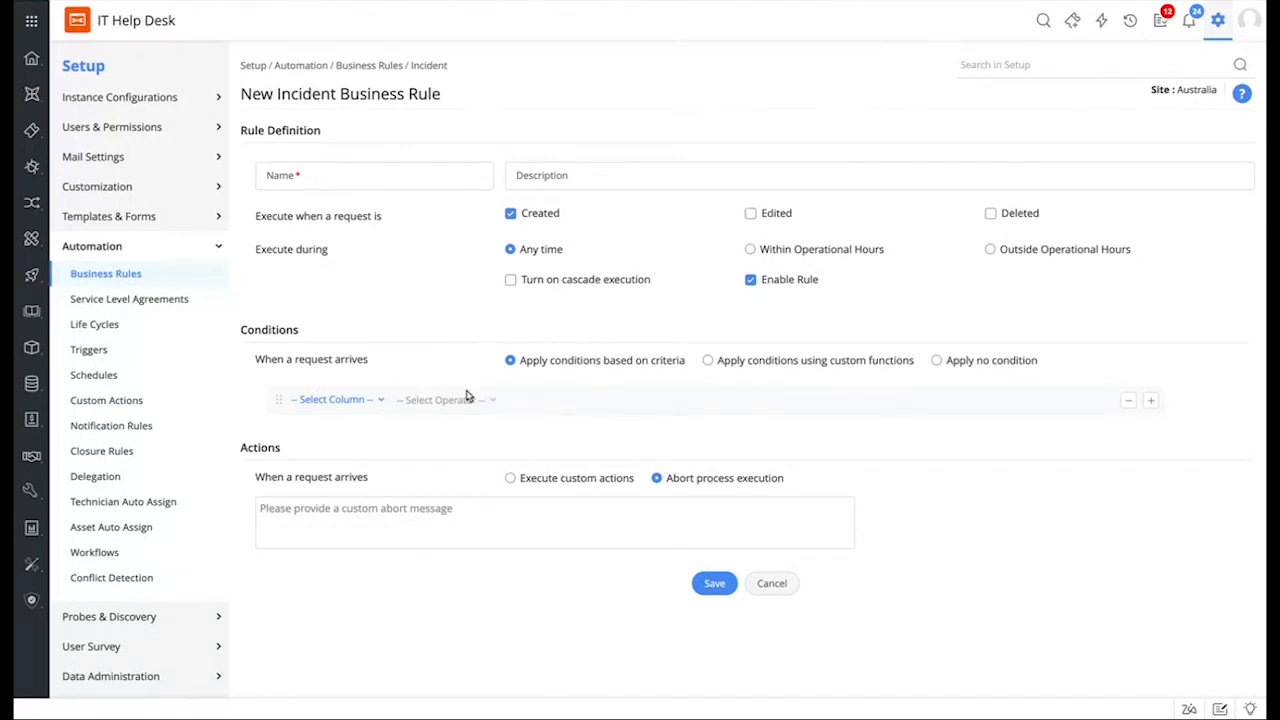
pyautogui.click(357, 402)
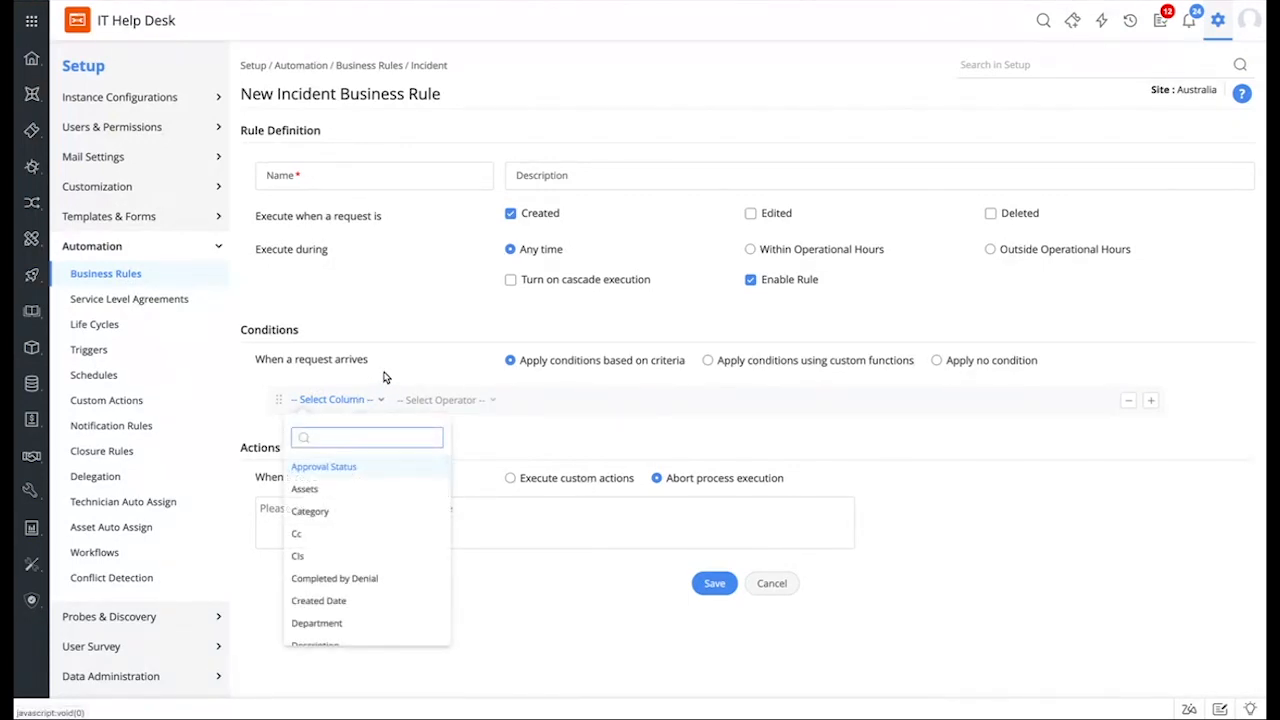
pyautogui.click(385, 377)
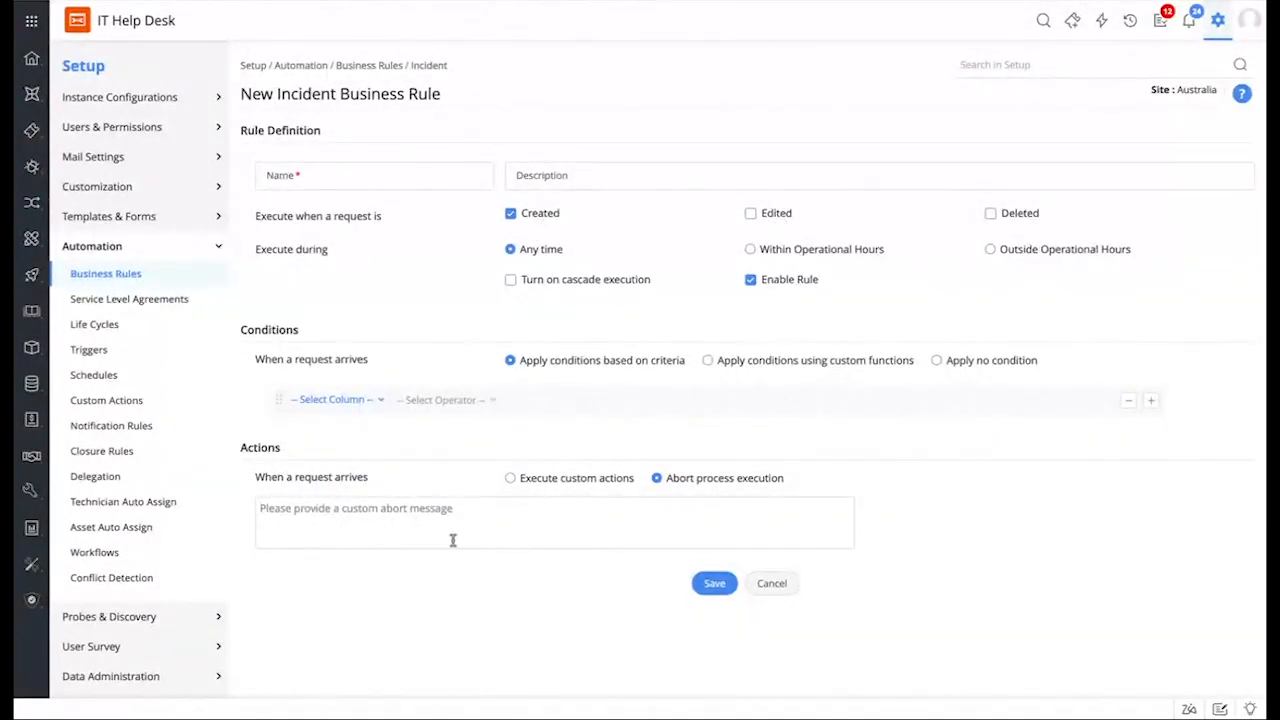
pyautogui.click(551, 480)
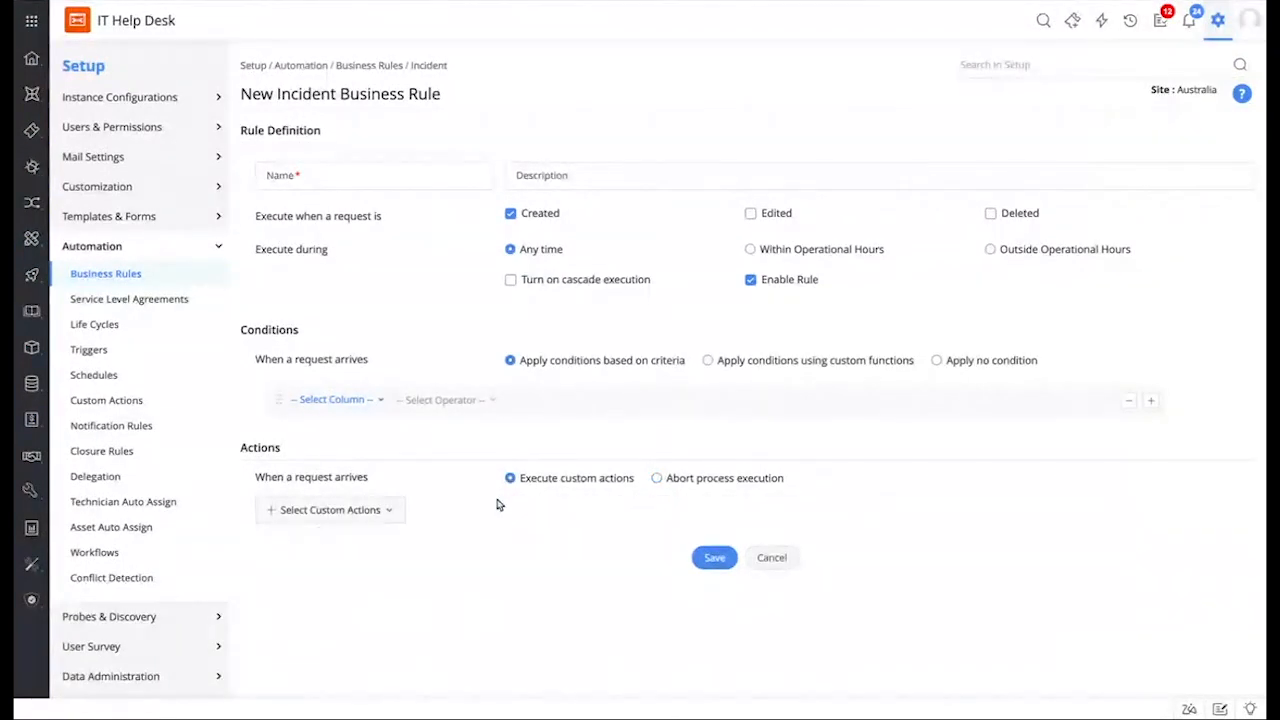
pyautogui.click(329, 511)
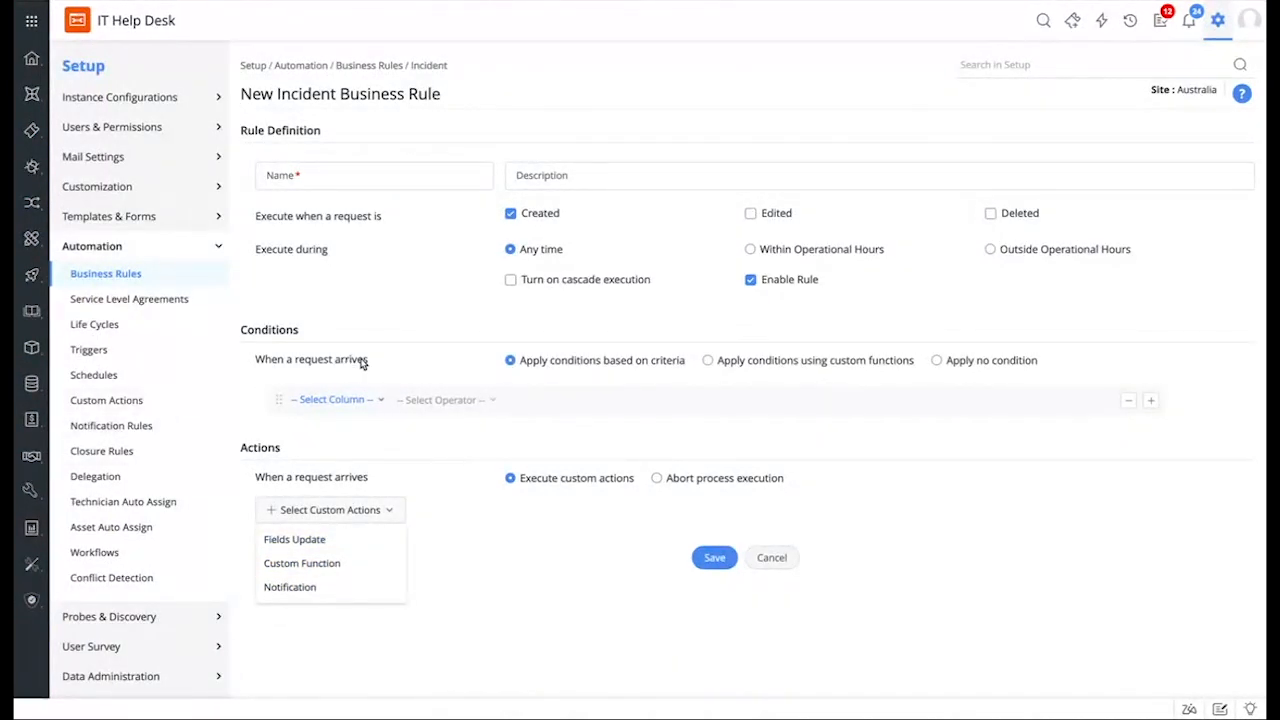
pyautogui.click(118, 353)
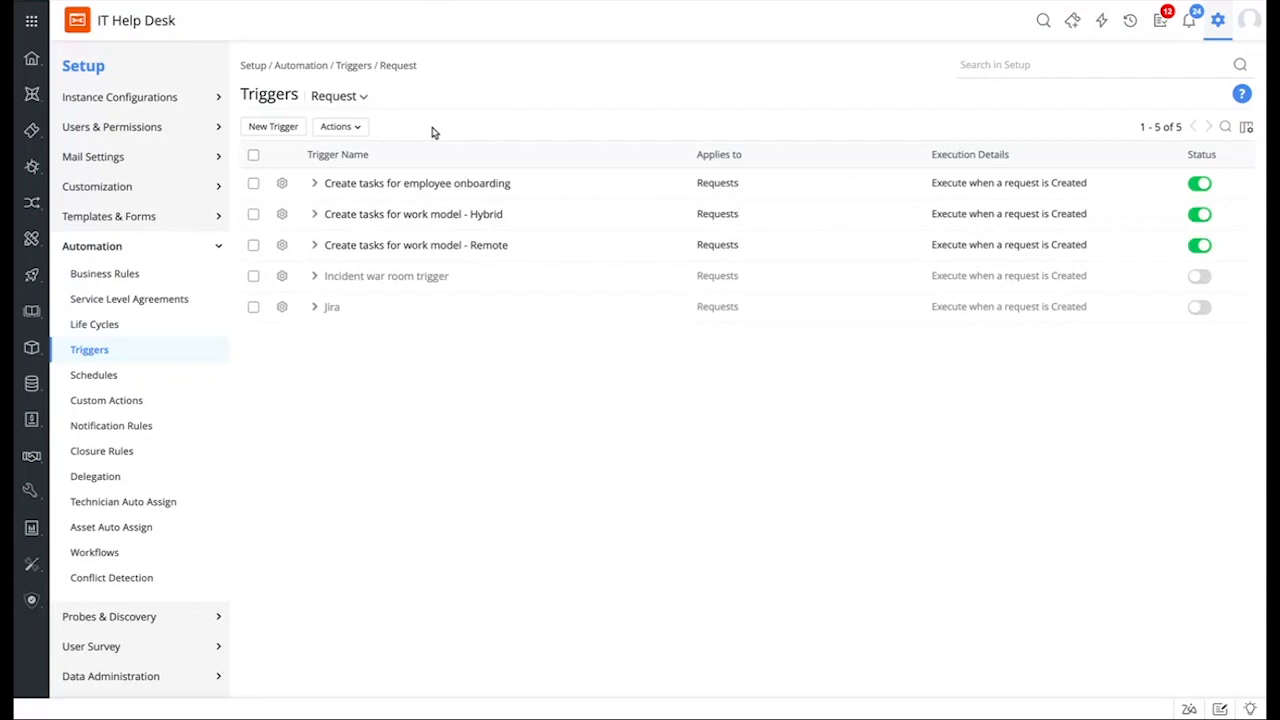
# Step: Start a new request trigger and add a Timer custom action, which has no timers yet
pyautogui.click(281, 129)
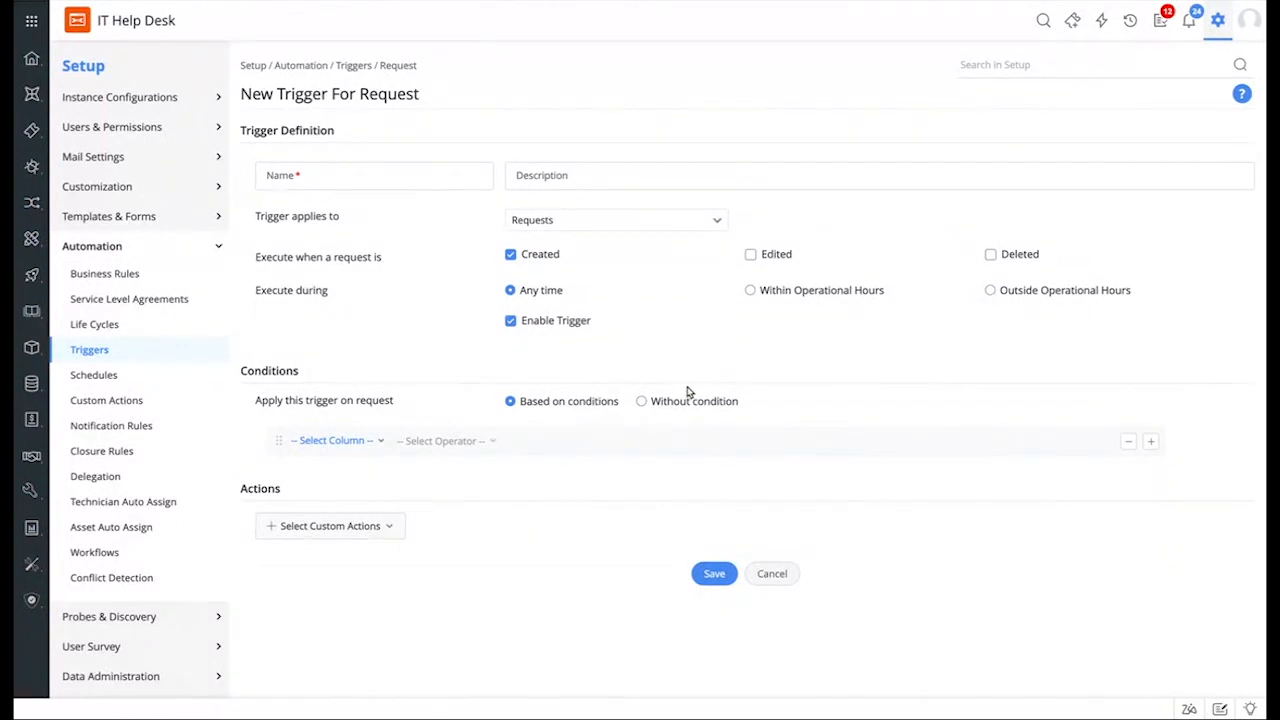
pyautogui.click(380, 535)
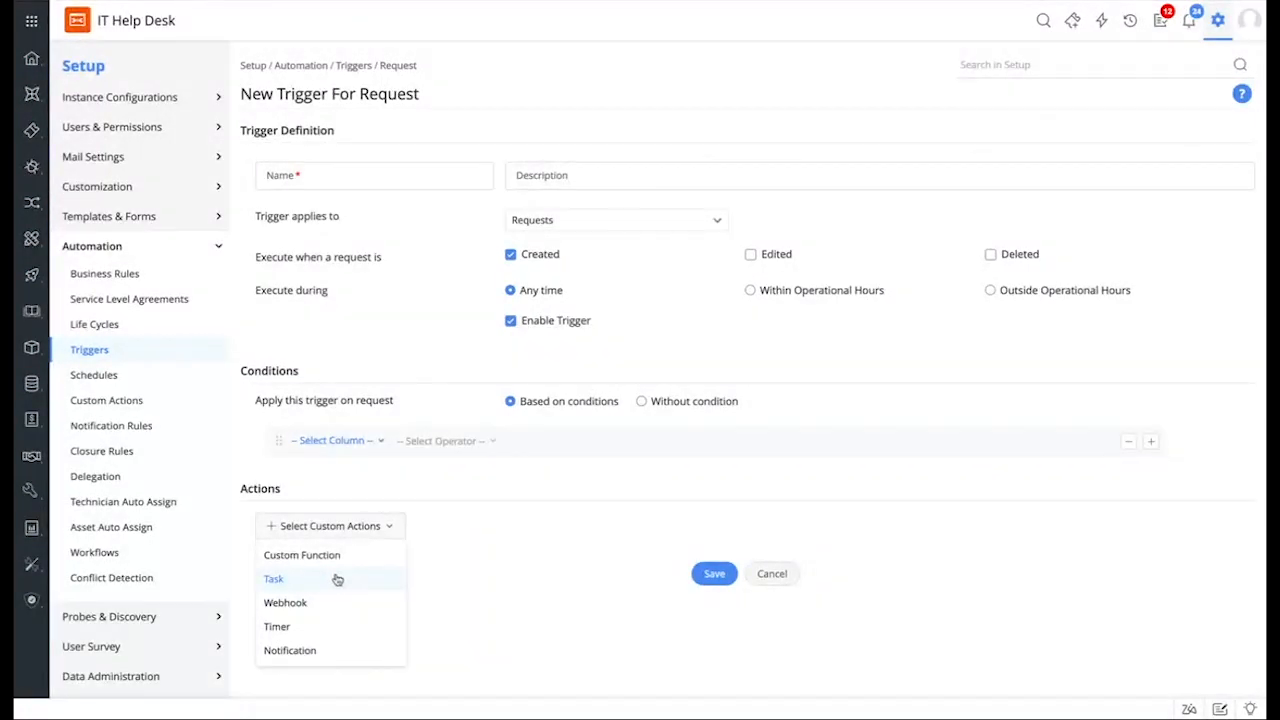
pyautogui.click(370, 628)
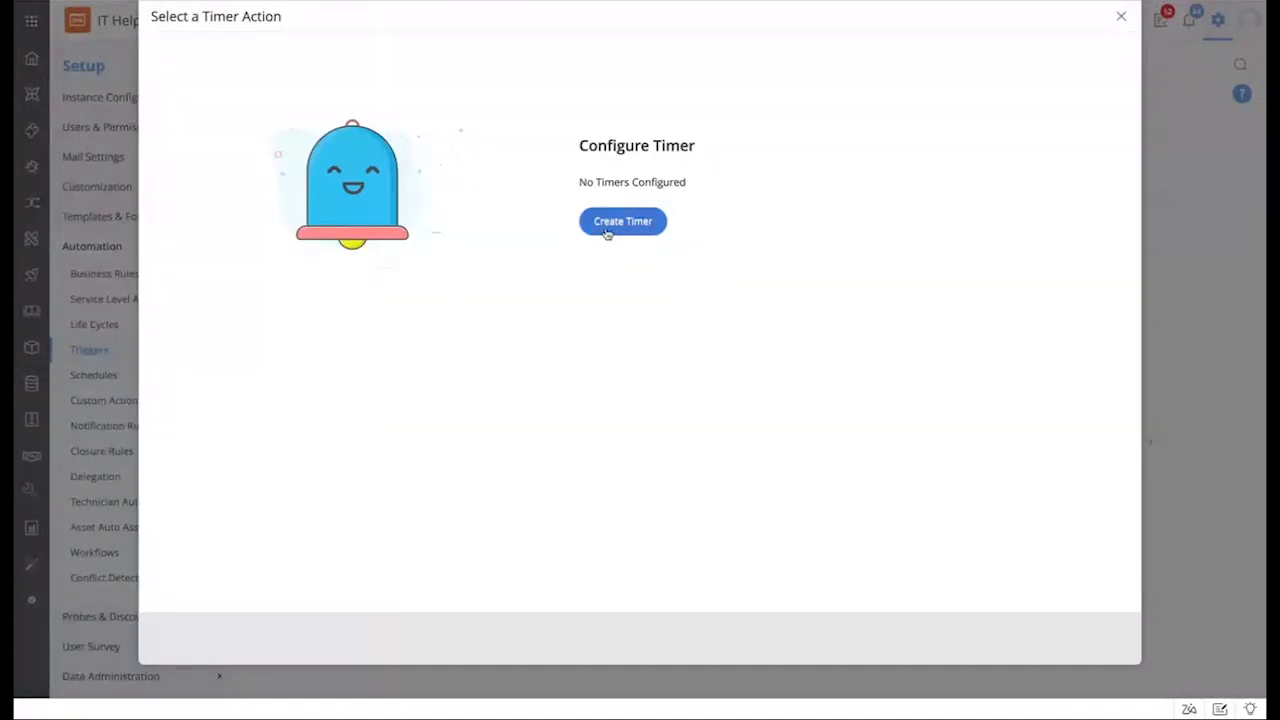
# Step: Create a new timer that waits 3 days
pyautogui.click(606, 228)
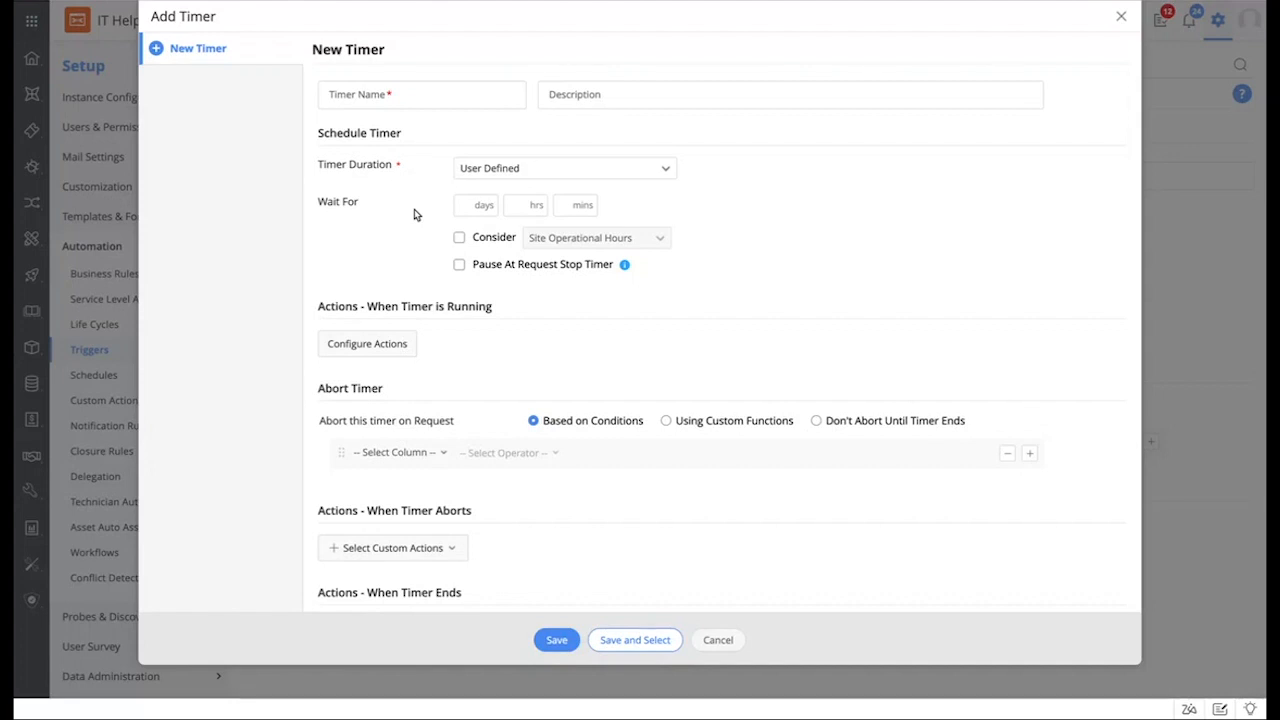
pyautogui.click(475, 205)
pyautogui.write('3')
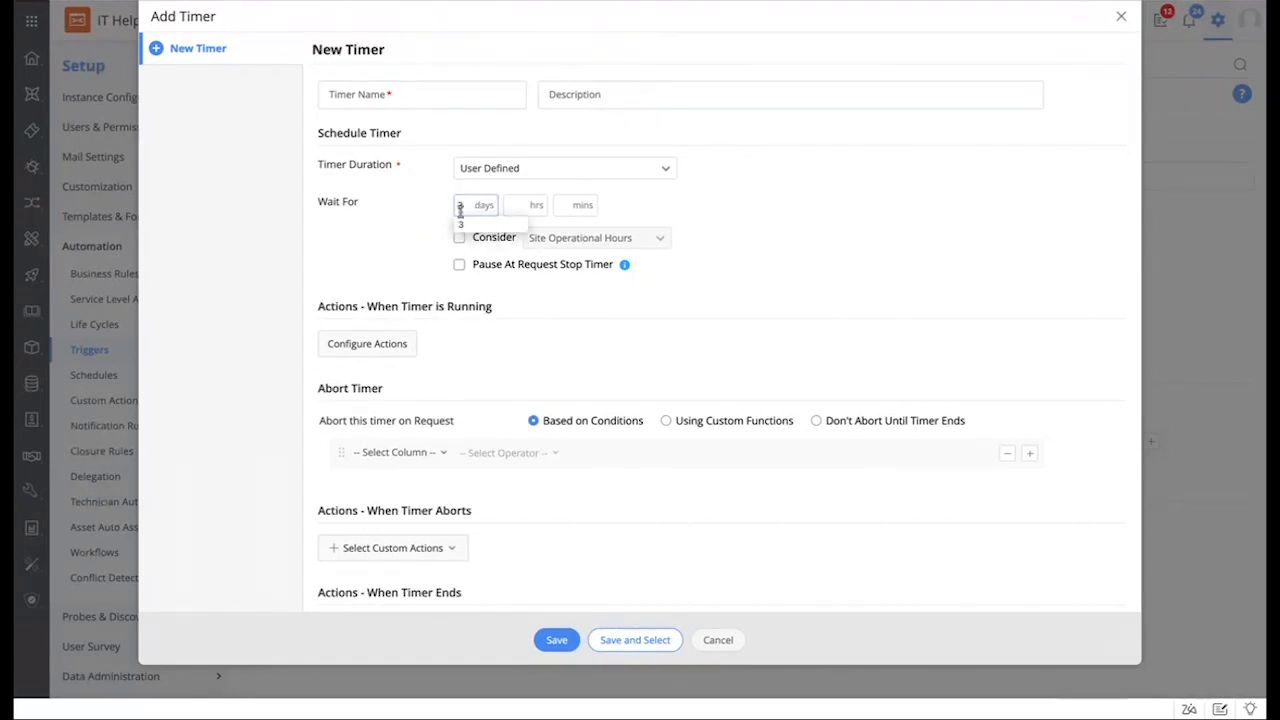
pyautogui.click(420, 230)
pyautogui.scroll(-1, 446, 302)
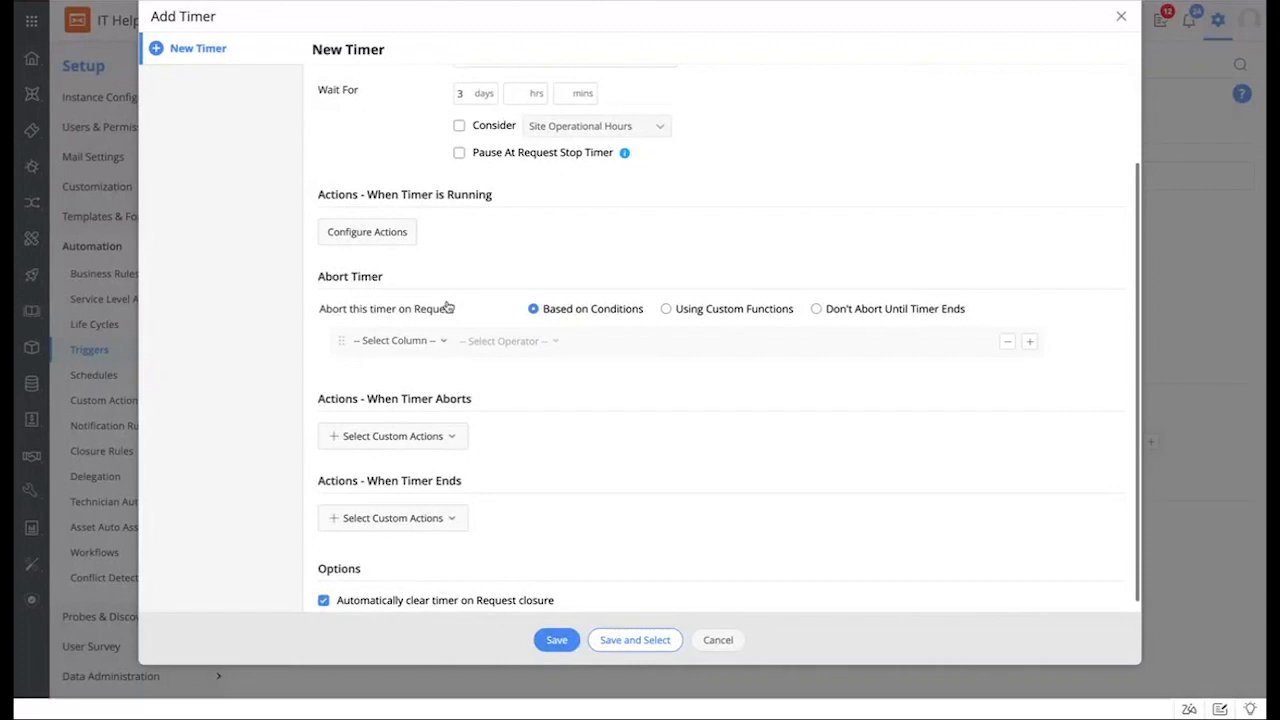
# Step: Add a level 1 action sending the Critical outage notification after 1 day, repeating every 2 days
pyautogui.click(357, 233)
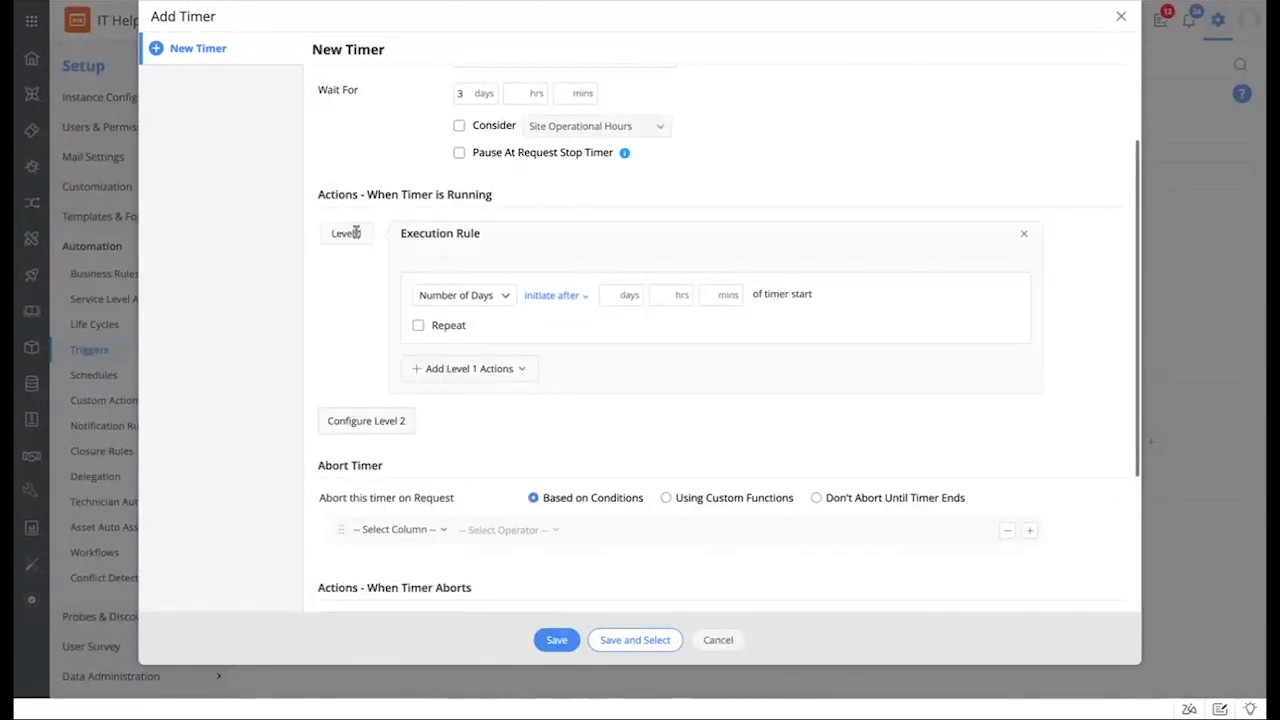
pyautogui.click(464, 370)
pyautogui.click(457, 397)
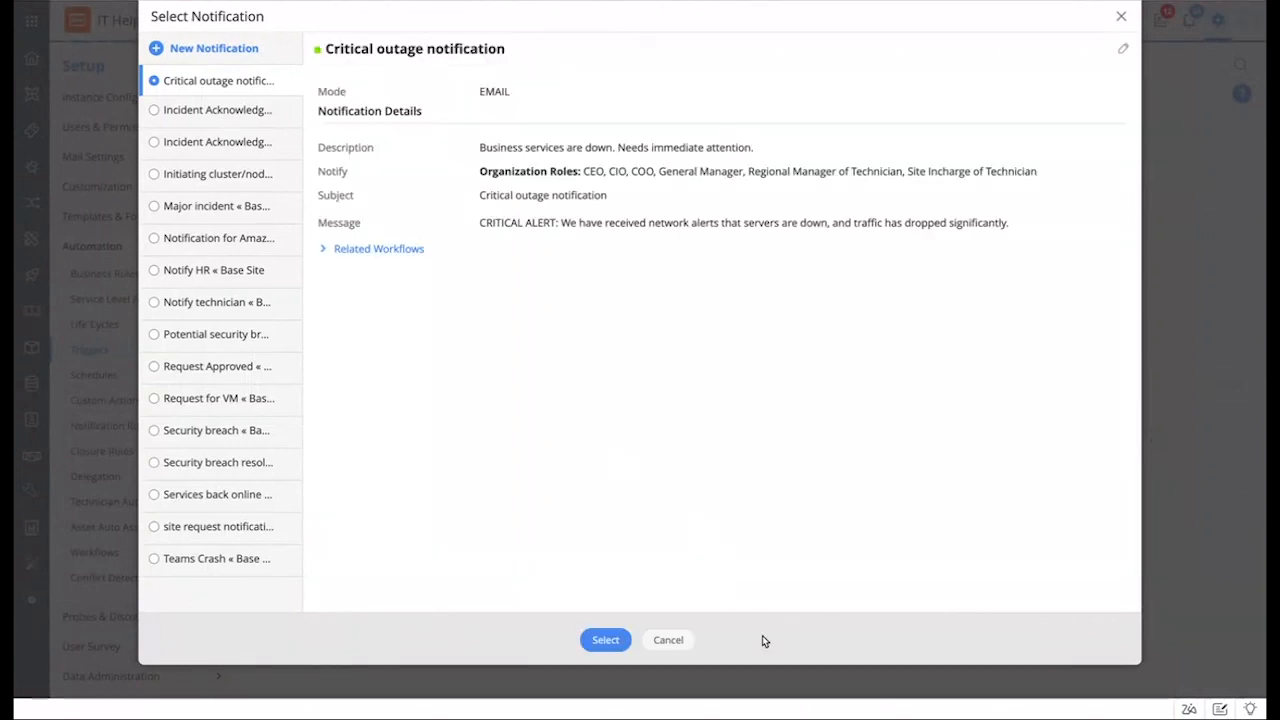
pyautogui.click(605, 640)
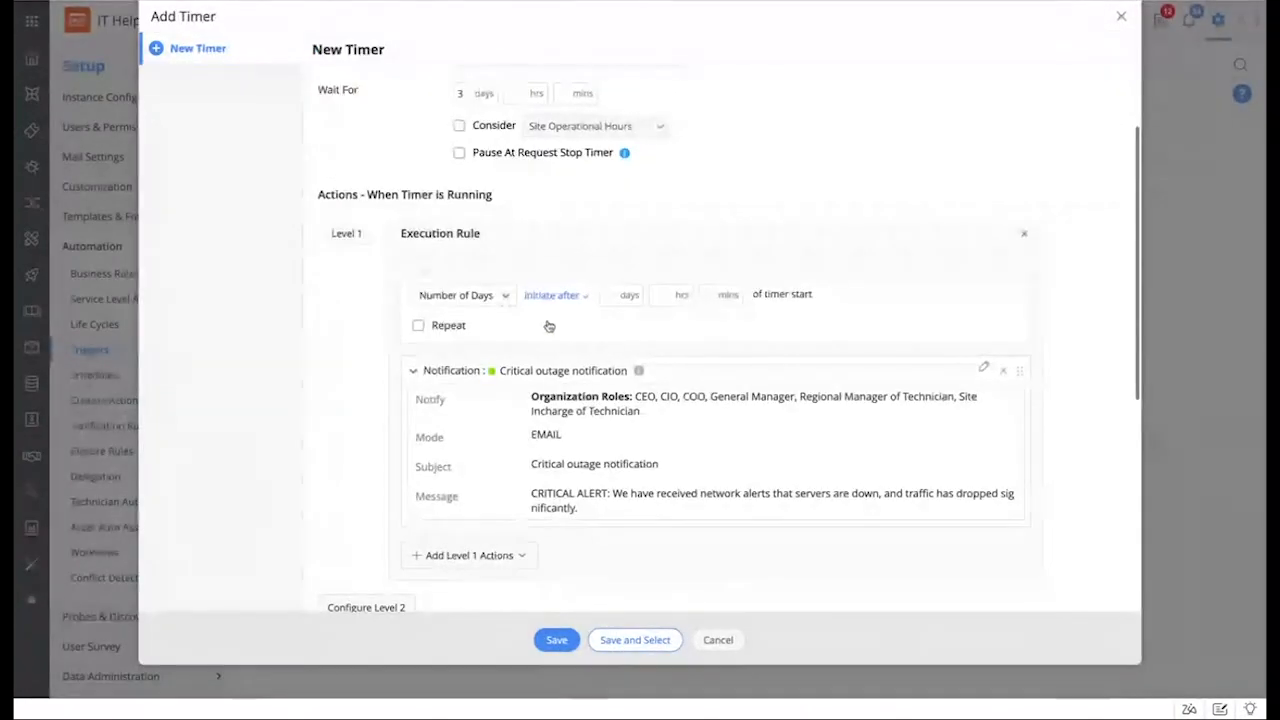
pyautogui.write('1')
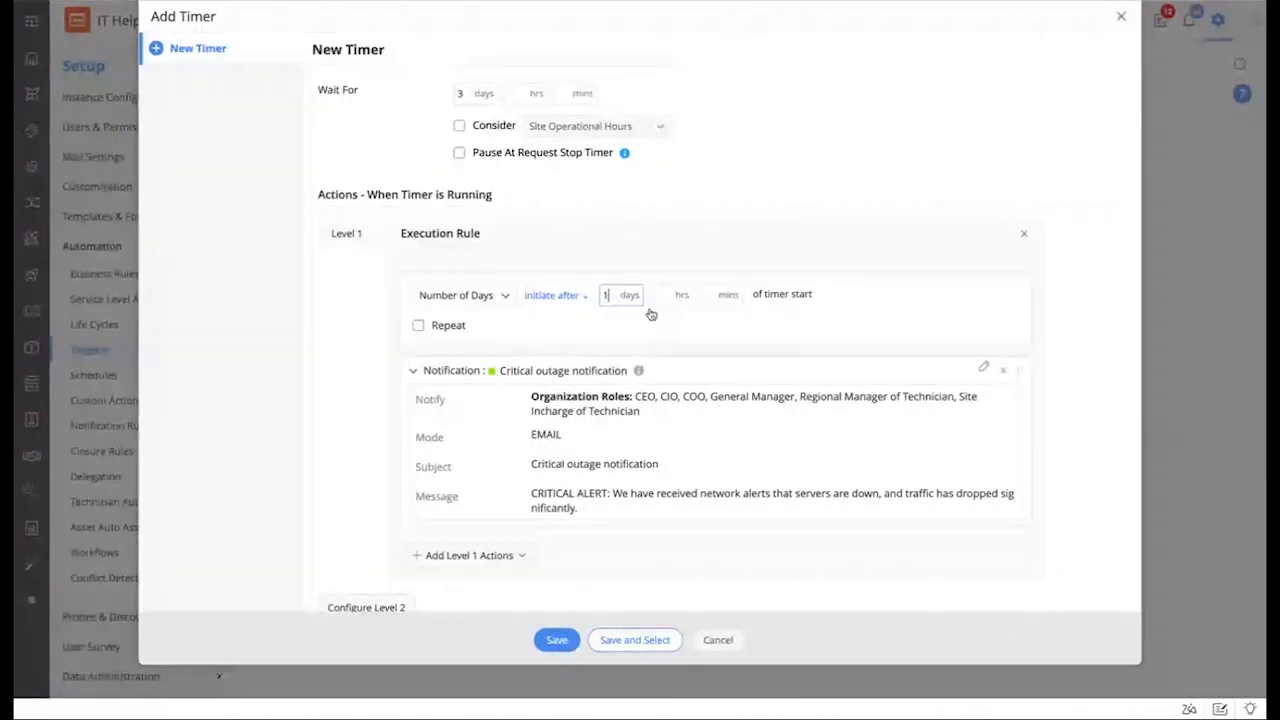
pyautogui.scroll(-3, 651, 316)
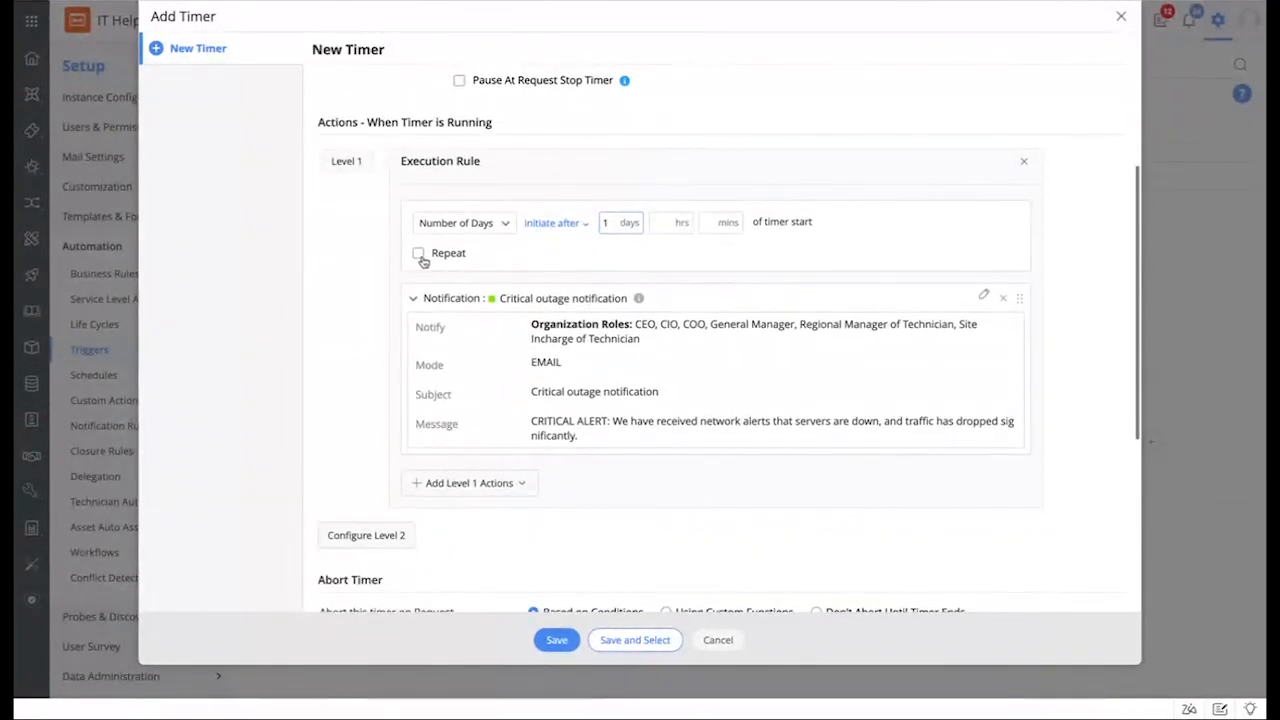
pyautogui.click(418, 254)
pyautogui.click(500, 283)
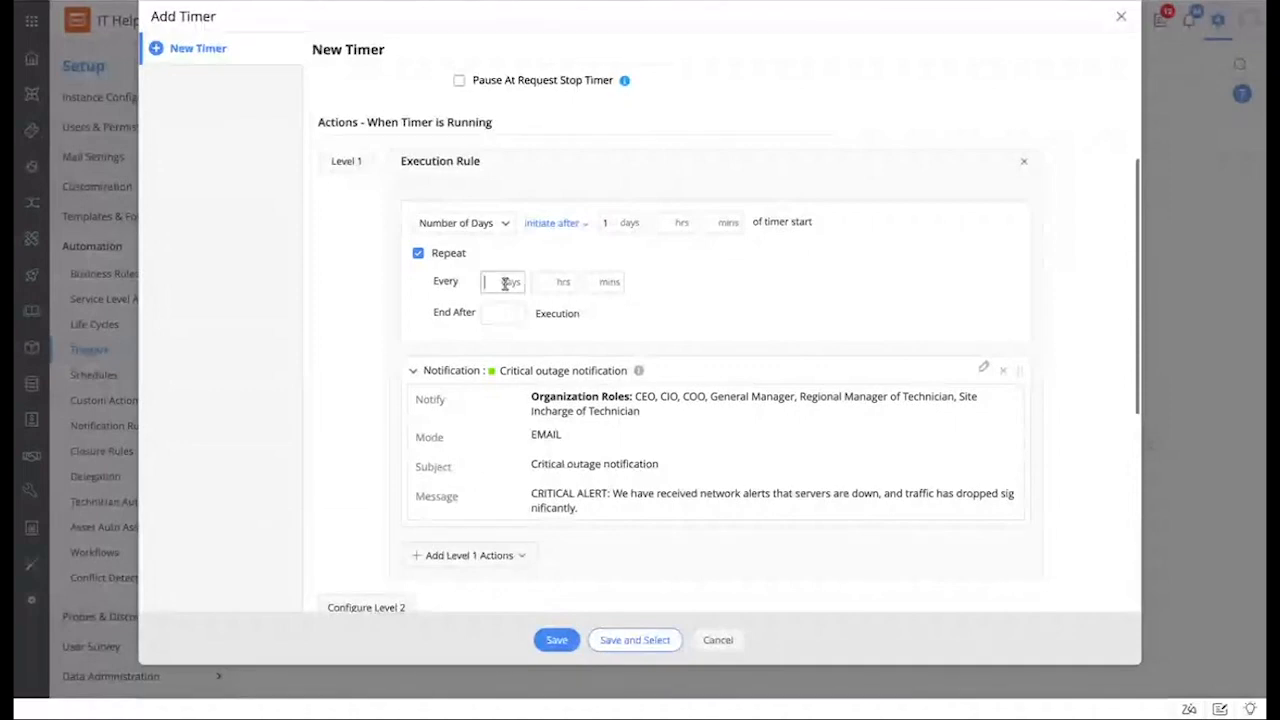
pyautogui.write('2')
pyautogui.click(742, 301)
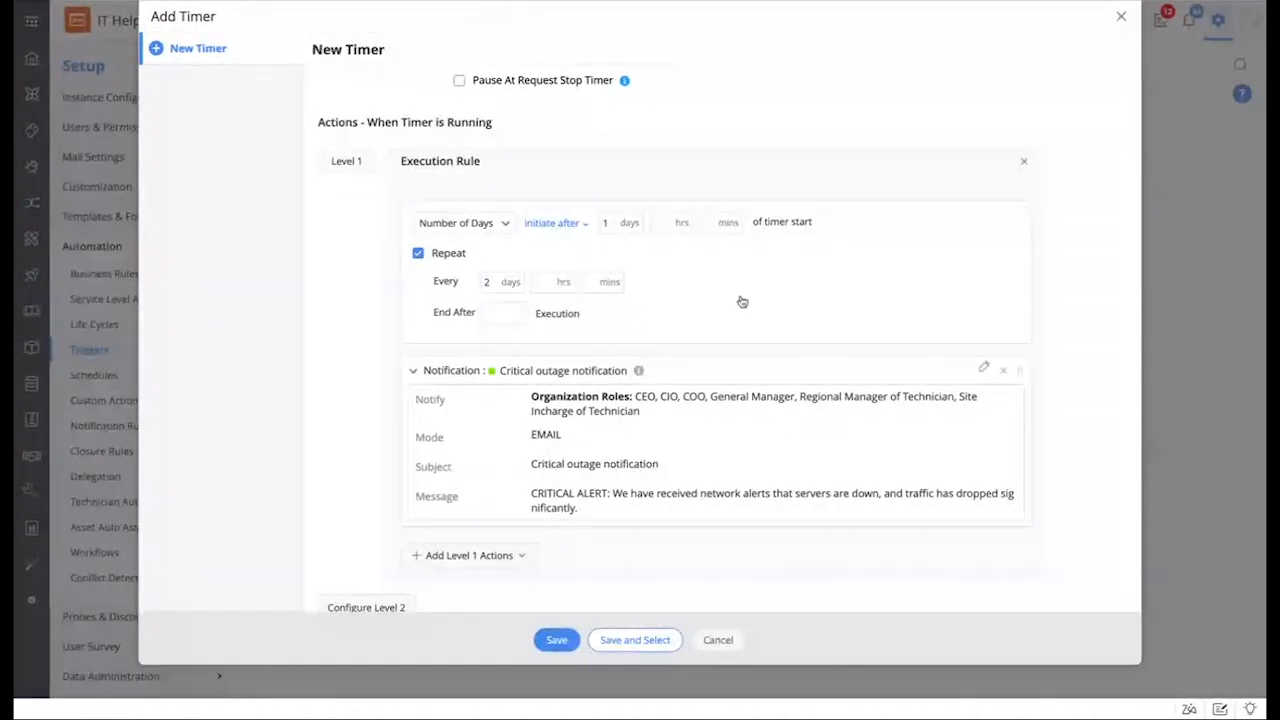
# Step: Review the level 1 action types without choosing one and return to the New Trigger form
pyautogui.scroll(-2, 740, 300)
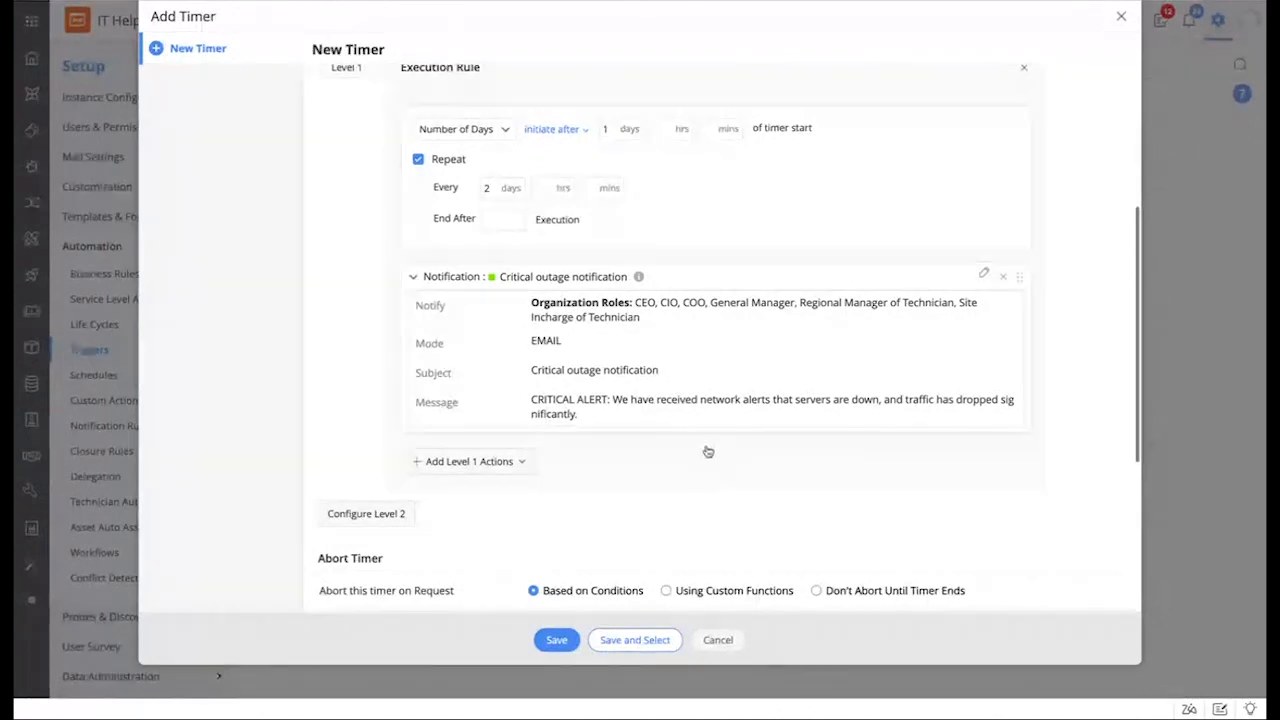
pyautogui.scroll(-5, 715, 461)
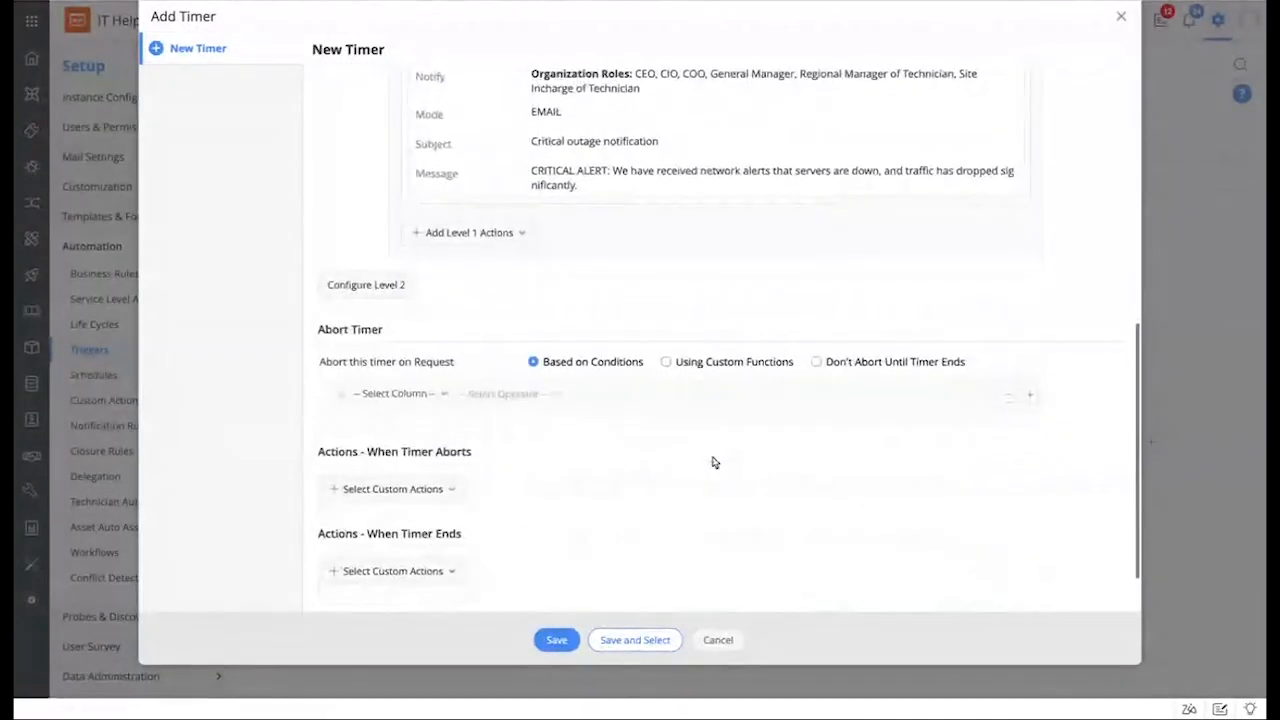
pyautogui.scroll(5, 714, 461)
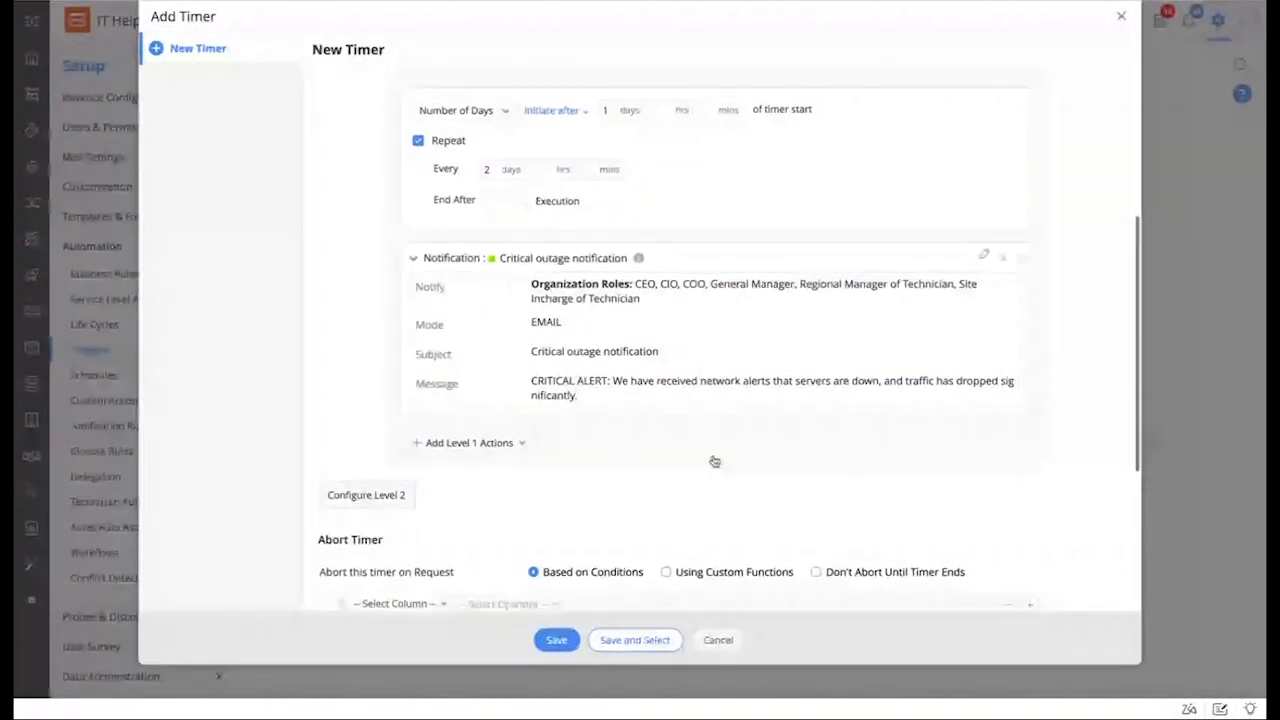
pyautogui.scroll(-5, 714, 461)
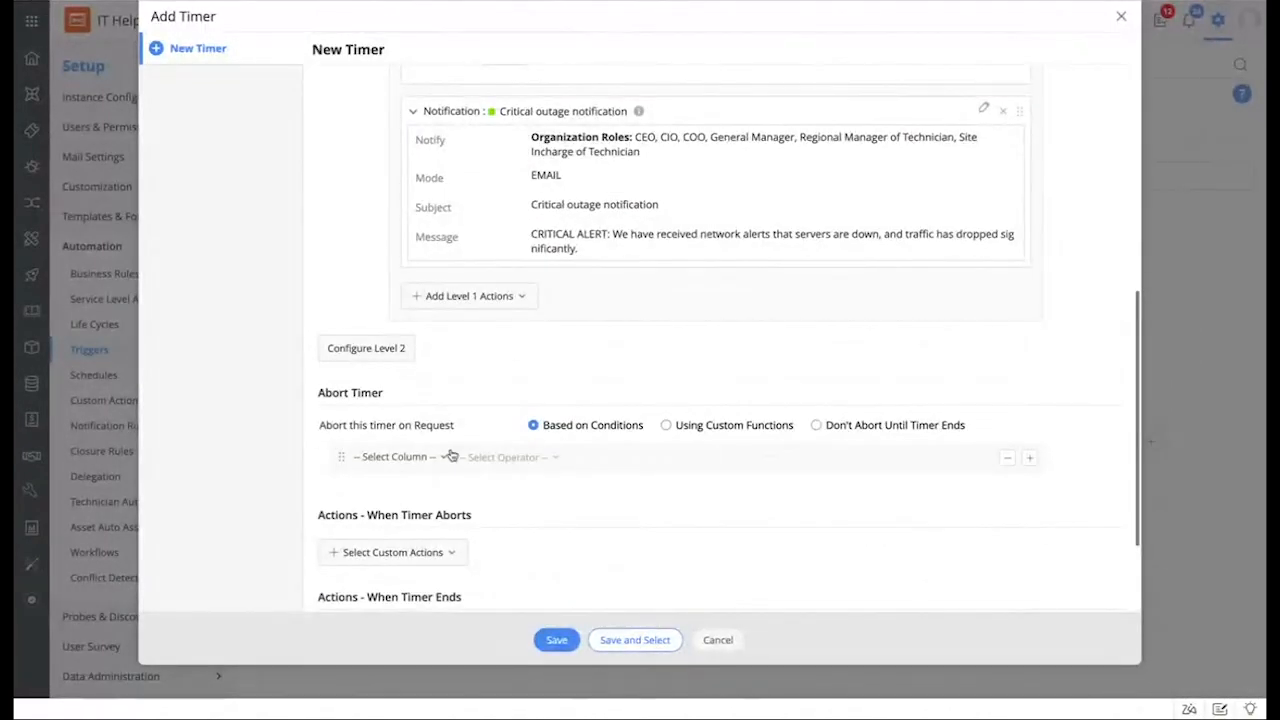
pyautogui.scroll(-1, 506, 554)
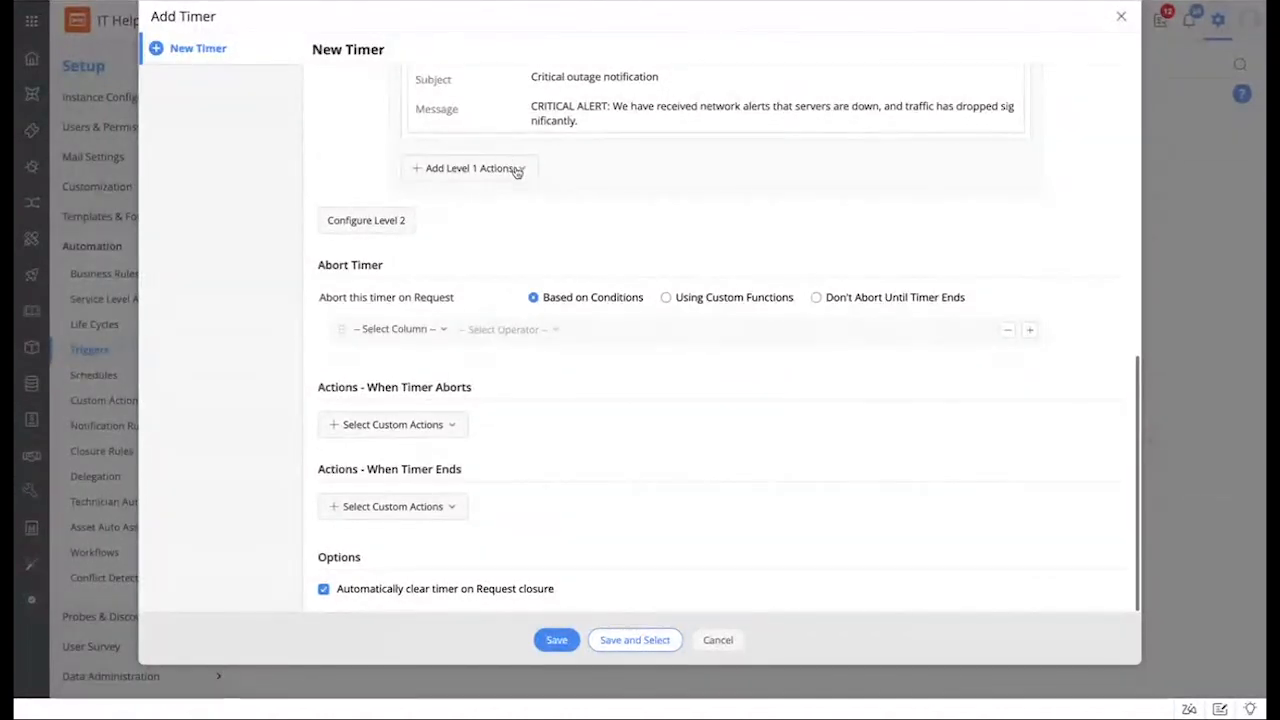
pyautogui.click(478, 168)
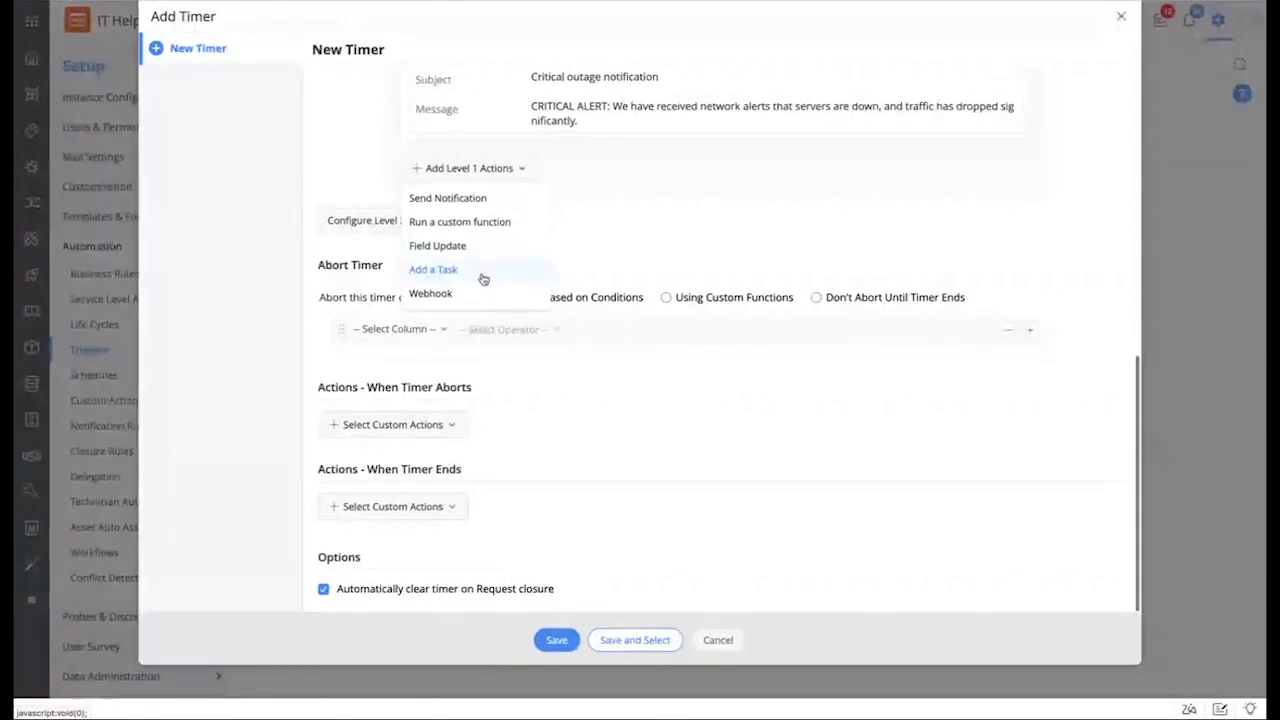
pyautogui.click(691, 226)
pyautogui.scroll(2, 692, 227)
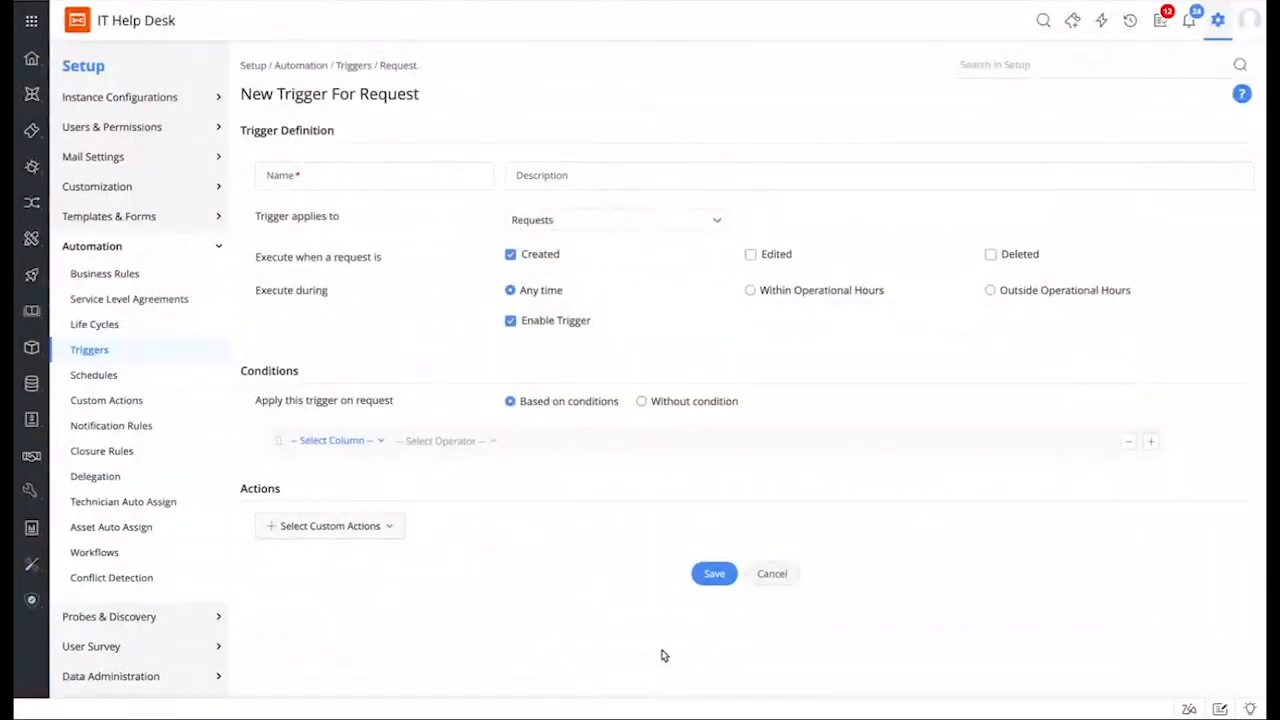
# Step: Switch to Service Request SLAs and open the Employee onboarding SLA's escalation details
pyautogui.click(140, 300)
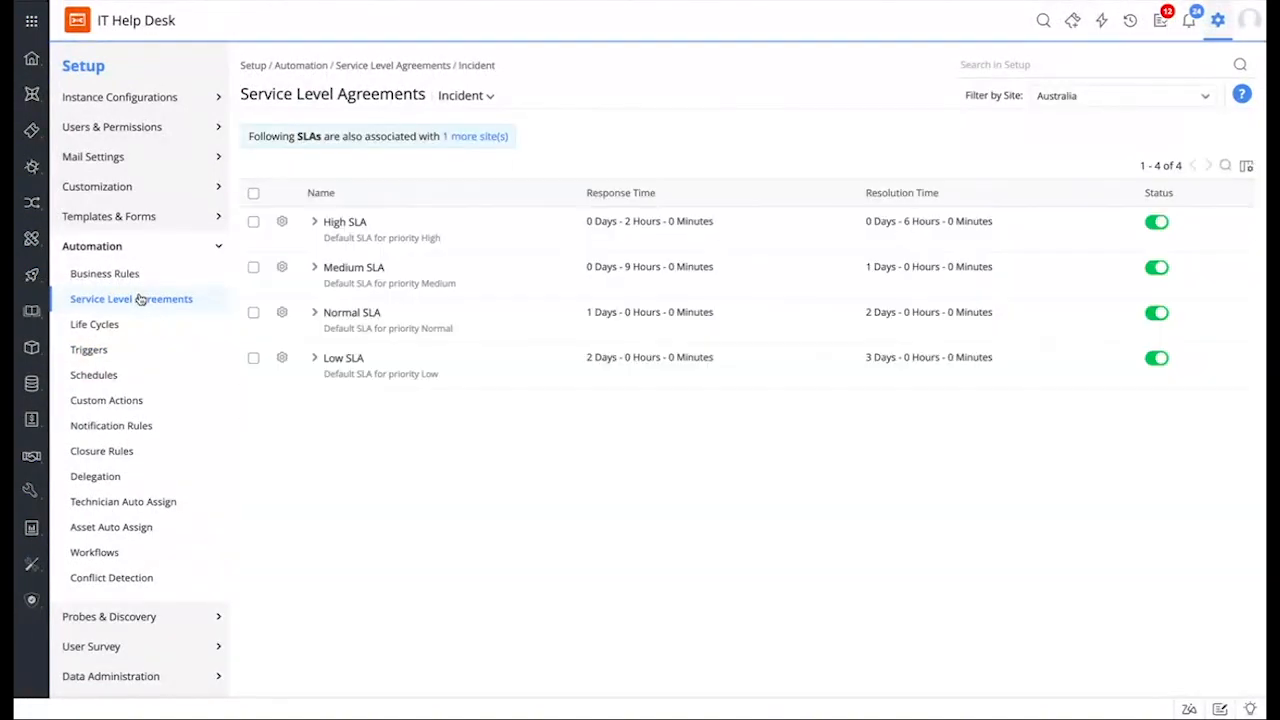
pyautogui.click(457, 101)
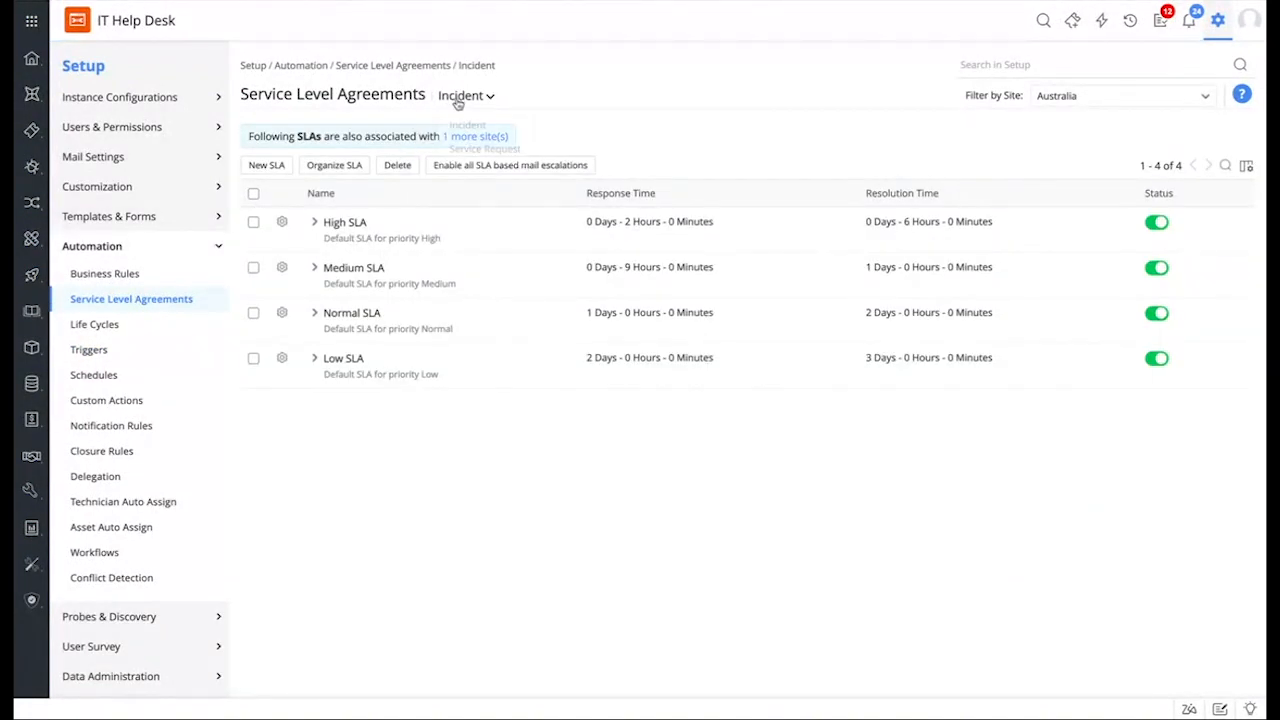
pyautogui.click(478, 150)
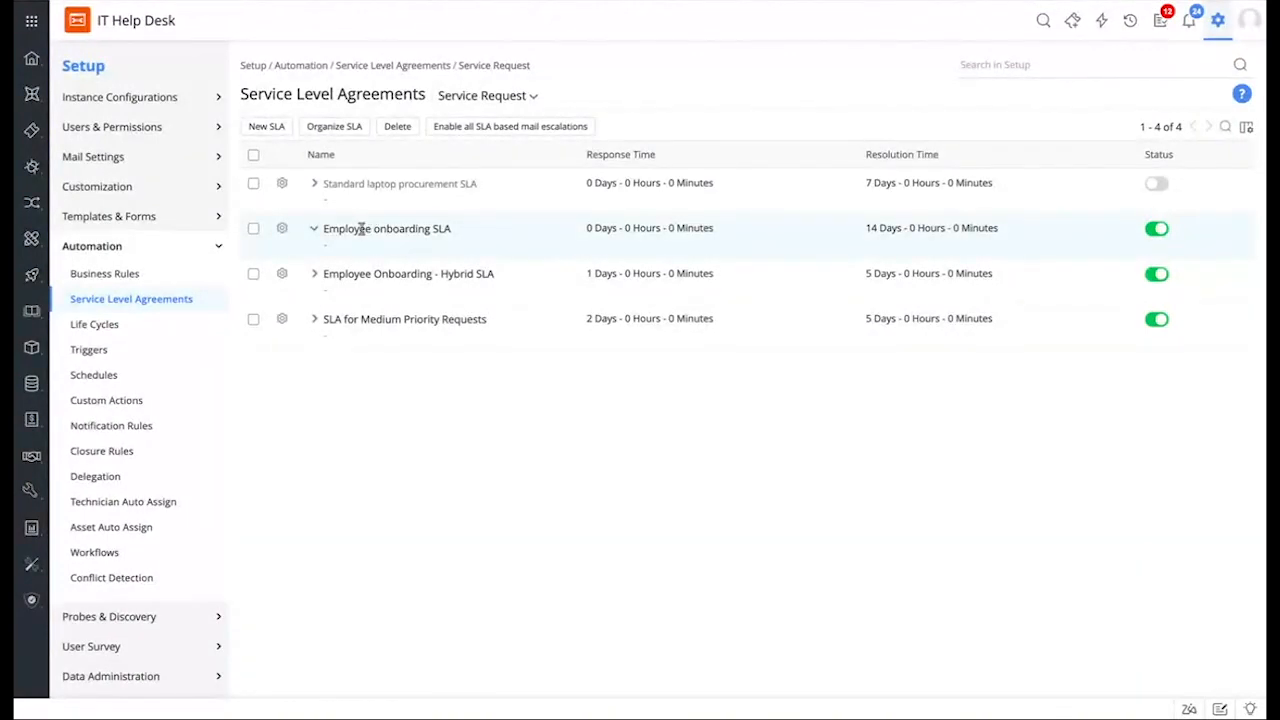
pyautogui.click(282, 229)
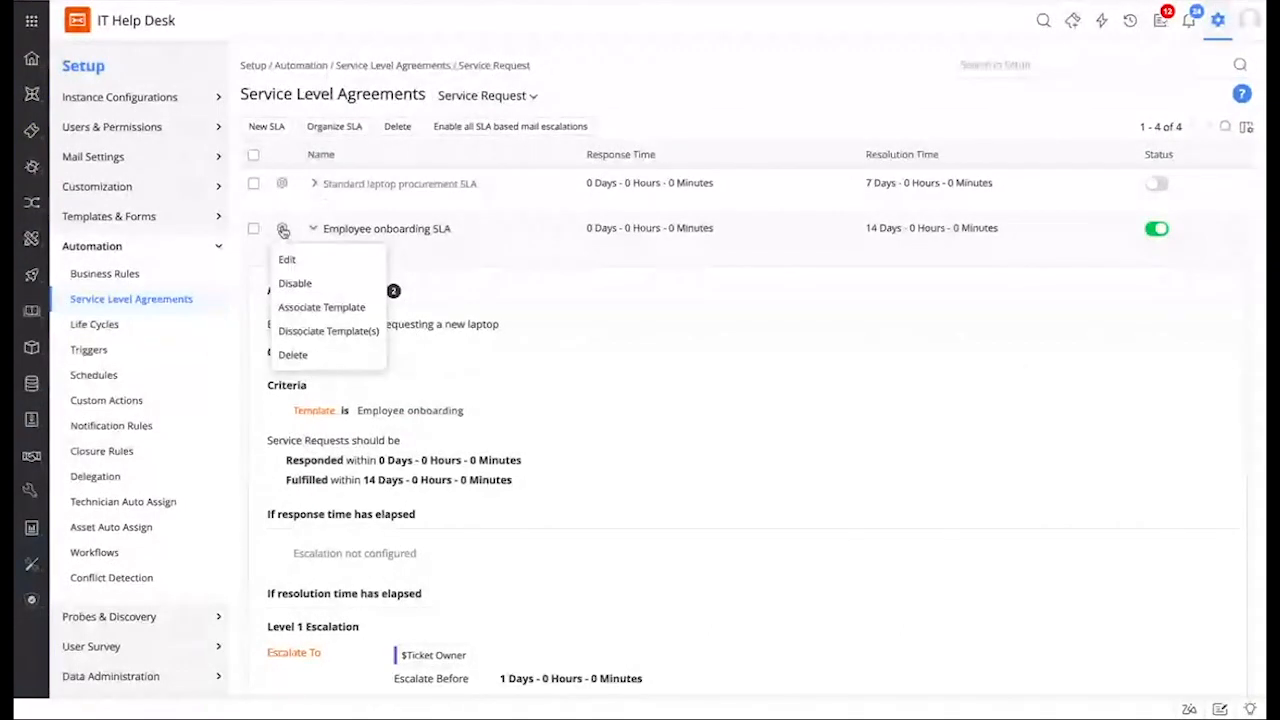
pyautogui.click(310, 266)
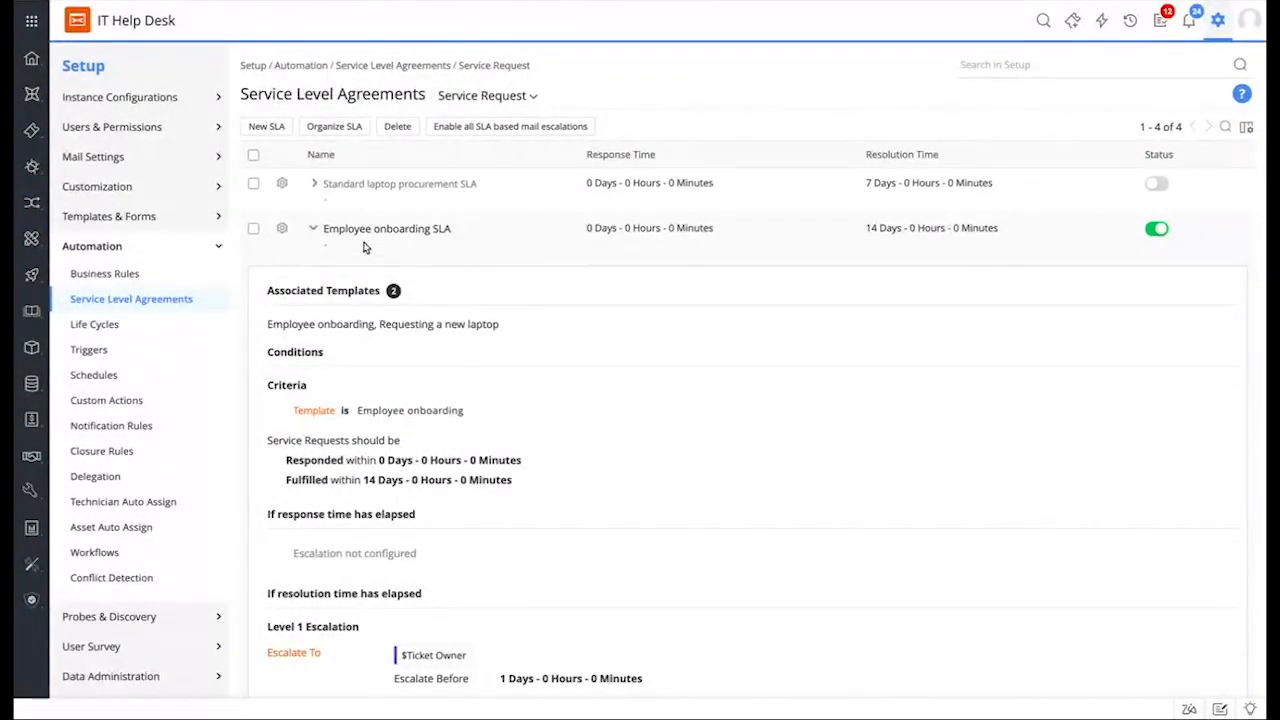
pyautogui.scroll(-1, 440, 338)
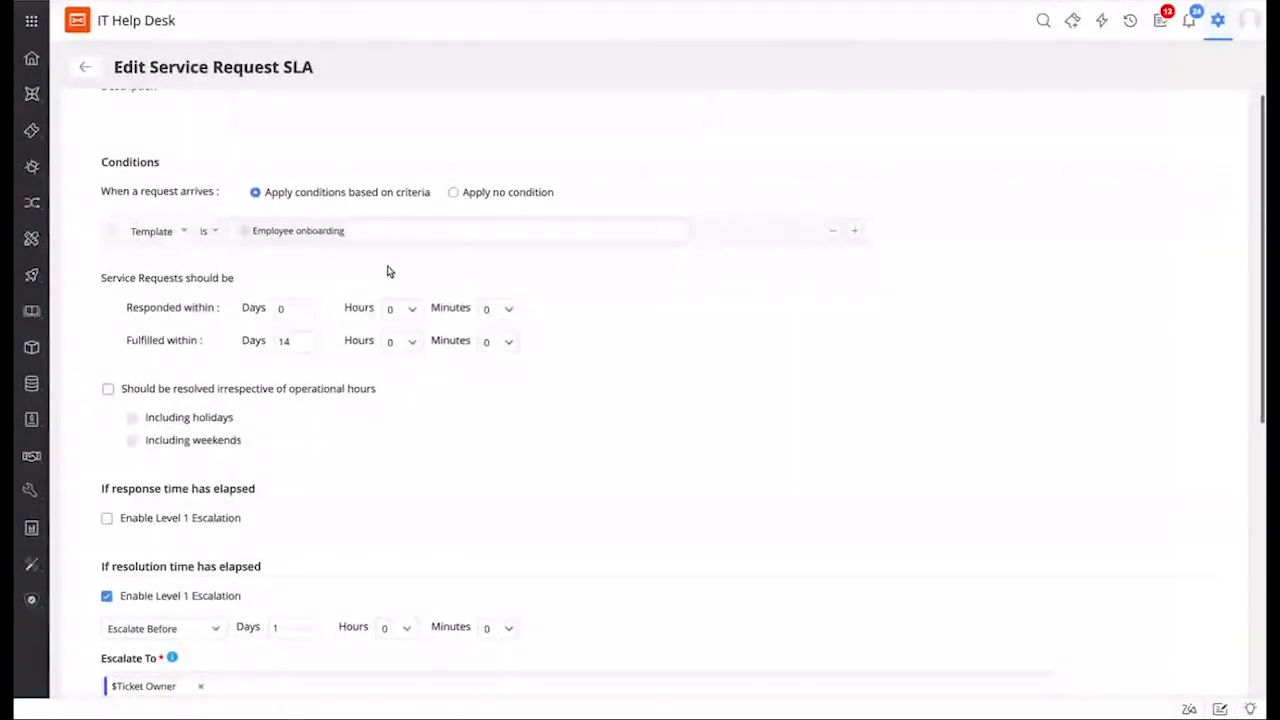
pyautogui.scroll(-1, 295, 315)
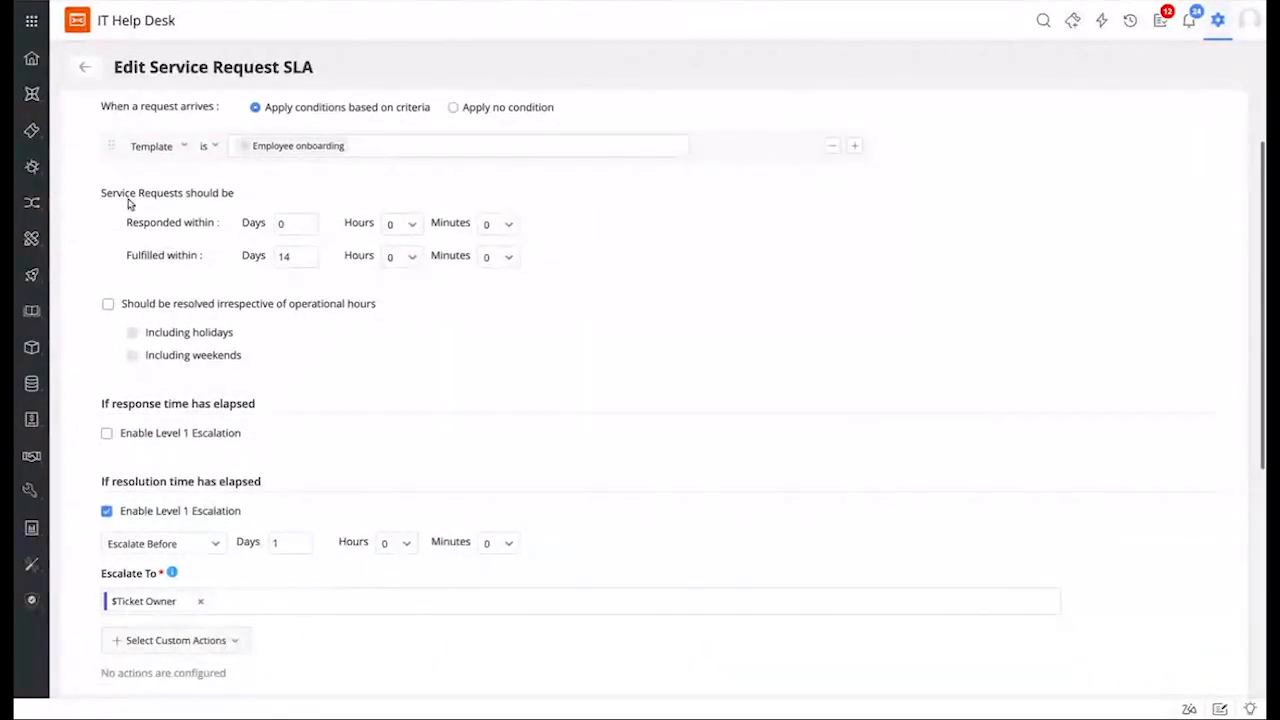
pyautogui.moveTo(103, 194); pyautogui.dragTo(268, 196)
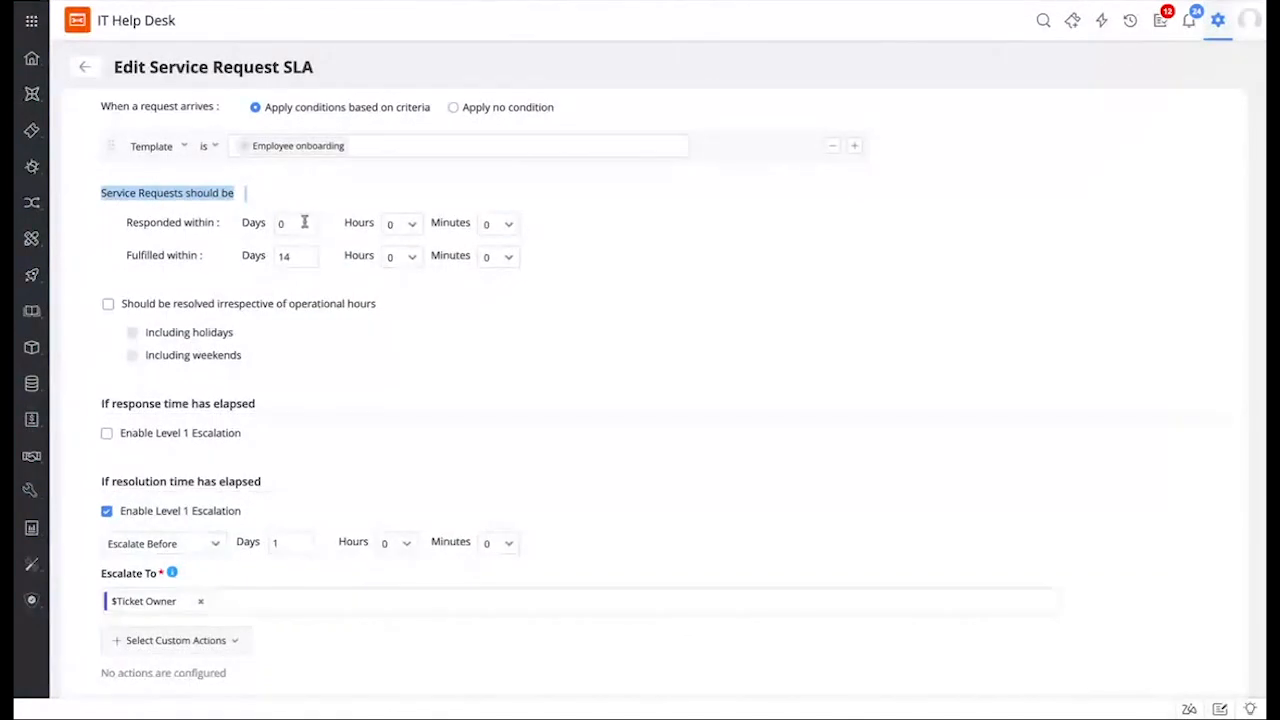
pyautogui.click(303, 223)
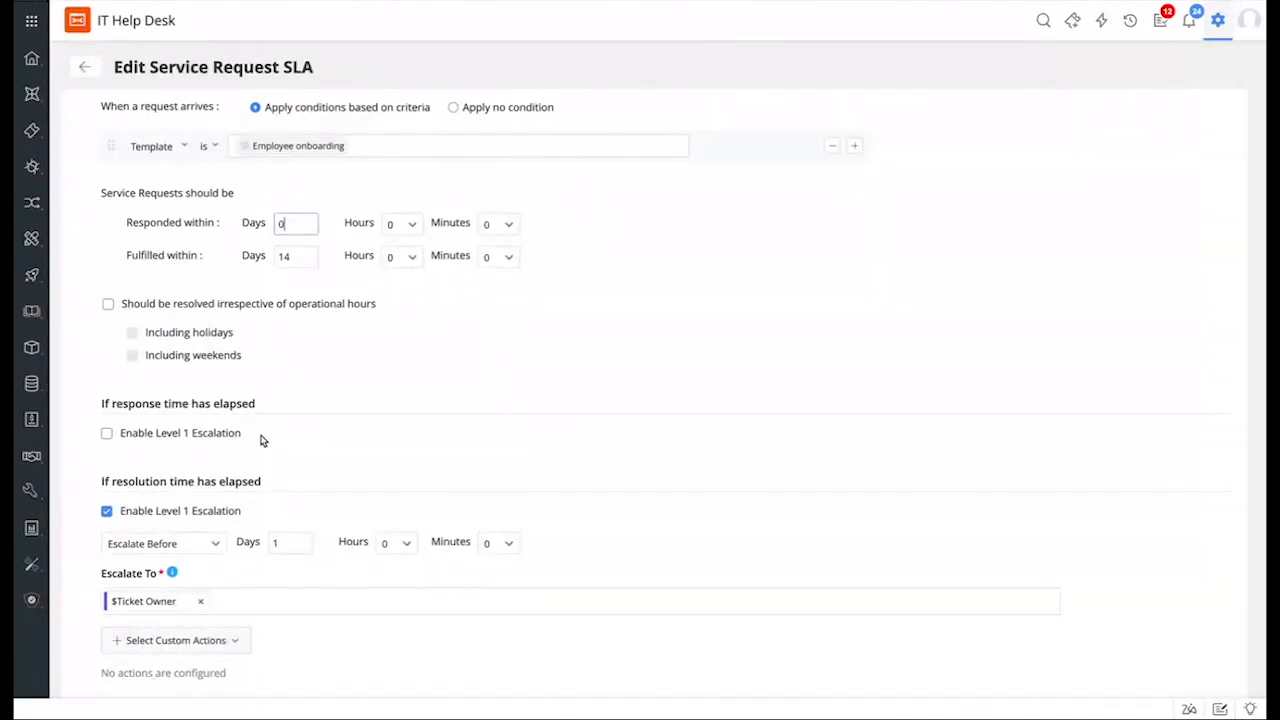
pyautogui.scroll(-2, 237, 451)
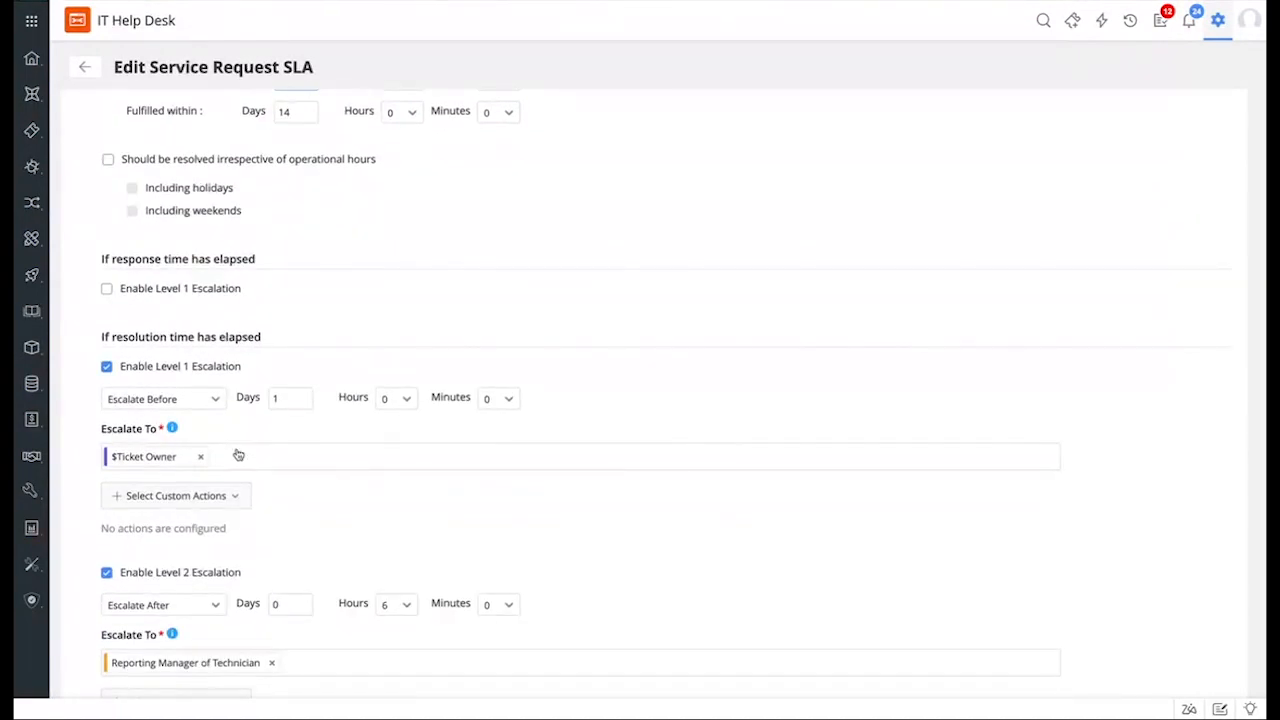
pyautogui.scroll(1, 178, 305)
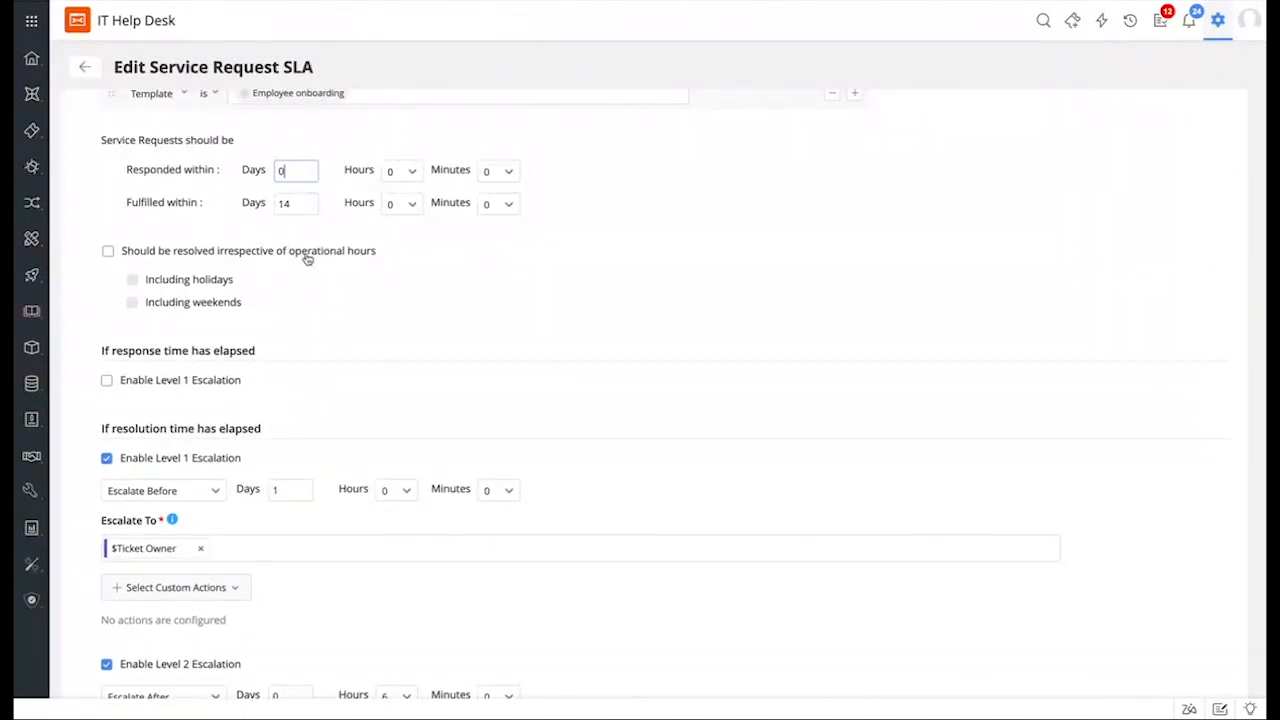
pyautogui.scroll(-2, 394, 346)
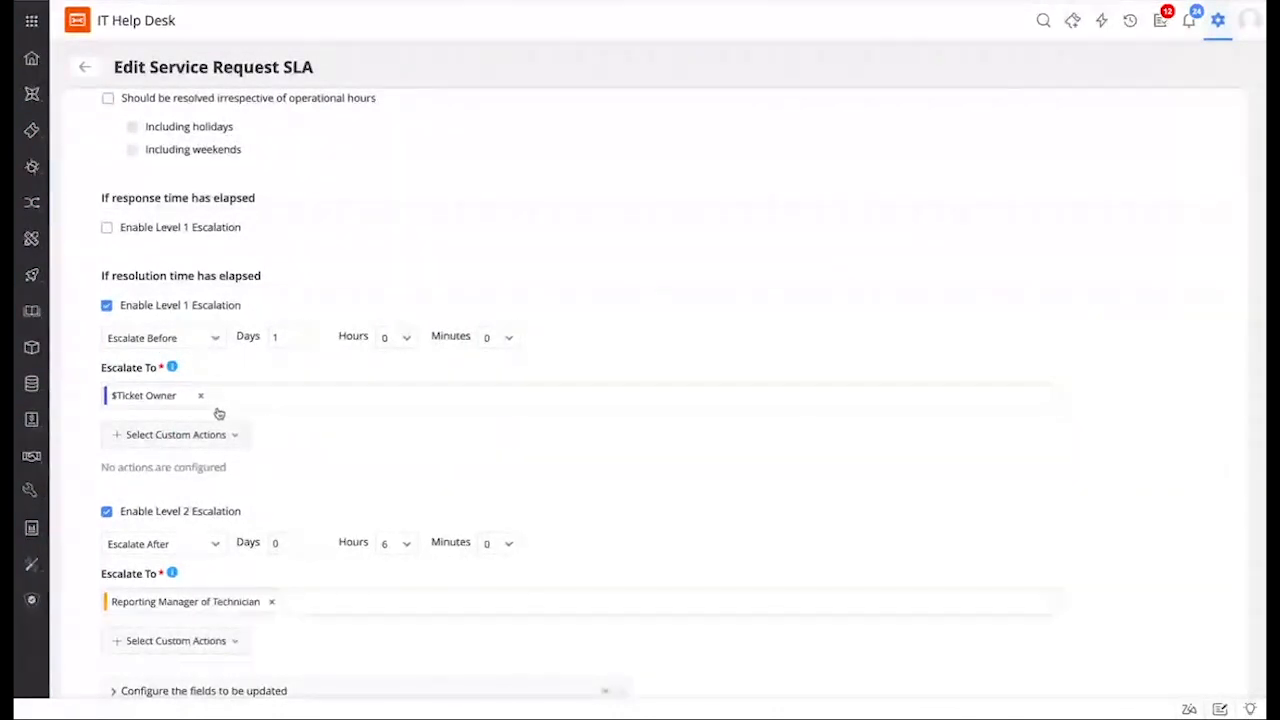
pyautogui.click(245, 440)
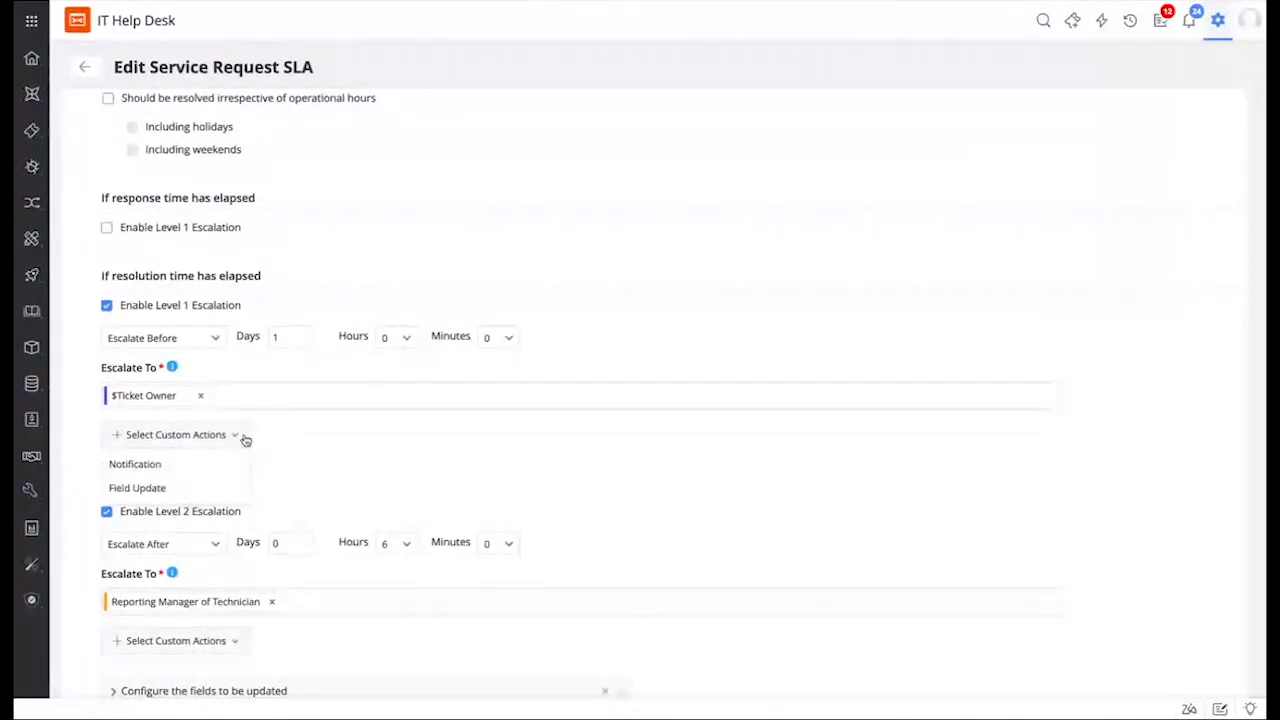
pyautogui.click(435, 460)
pyautogui.scroll(-4, 435, 460)
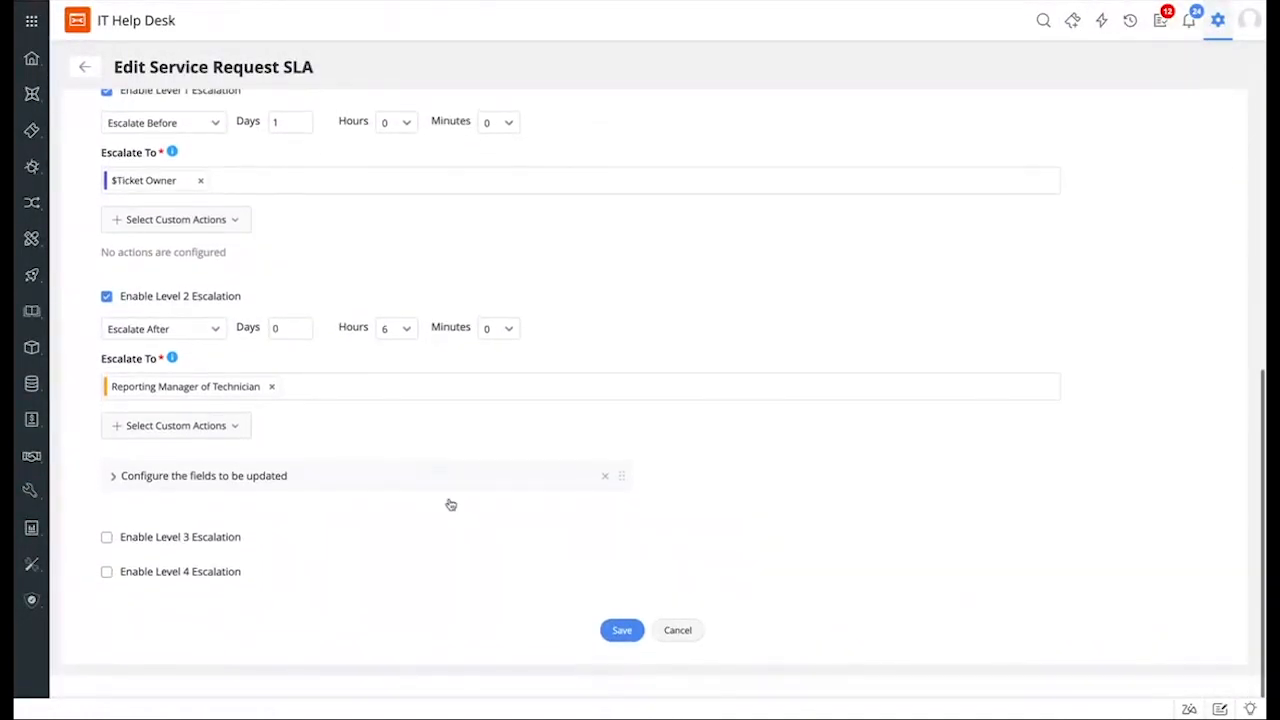
pyautogui.scroll(10, 463, 440)
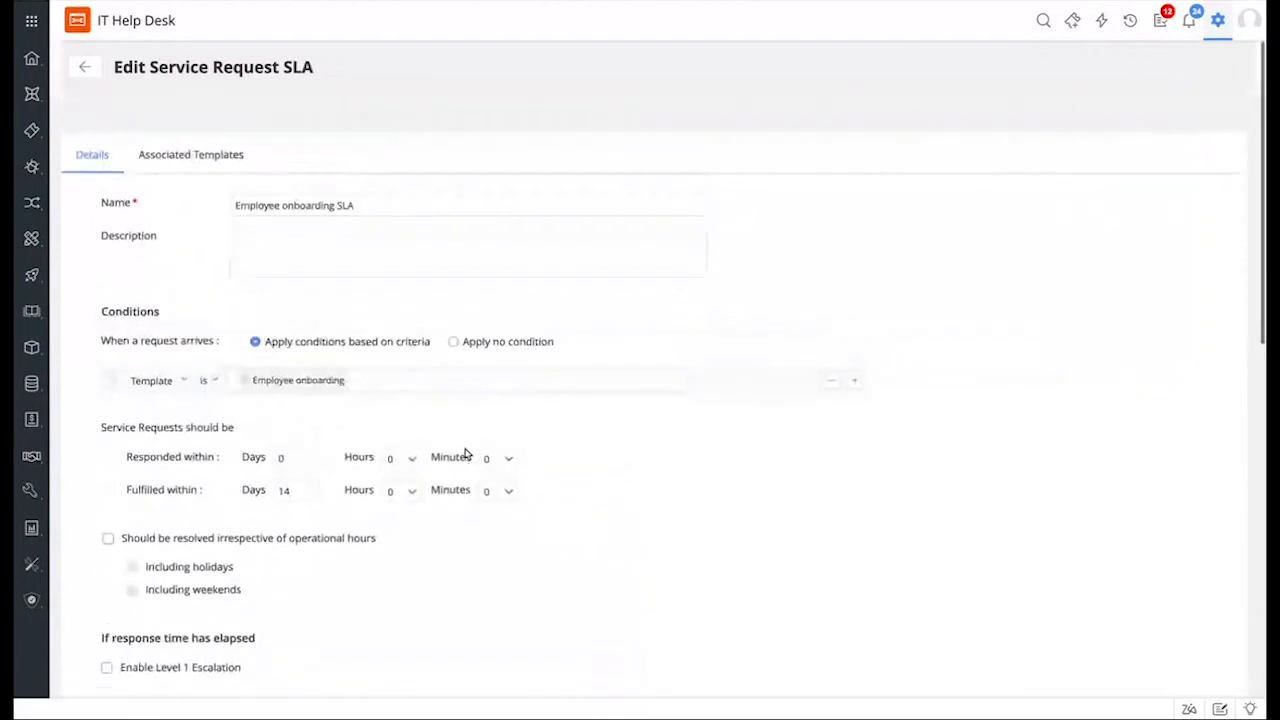
pyautogui.click(84, 68)
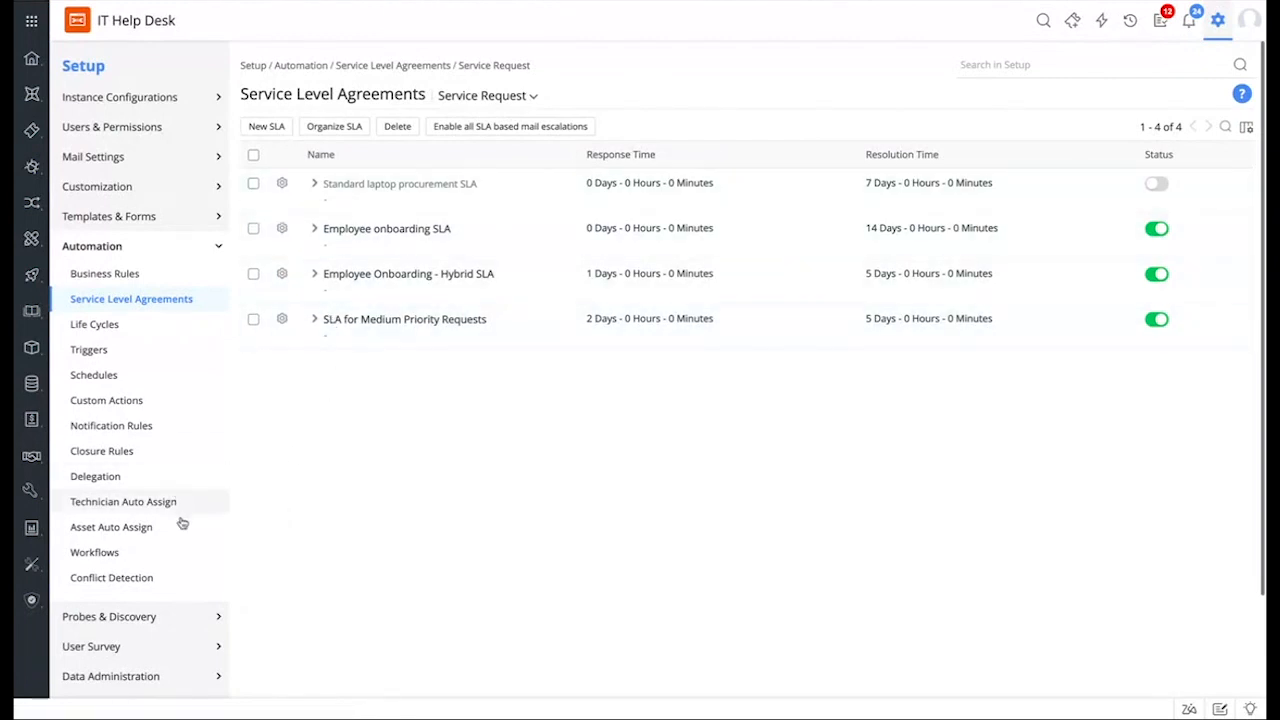
# Step: Open Advanced Portal Settings from General Settings in the Setup sidebar
pyautogui.scroll(-2, 172, 540)
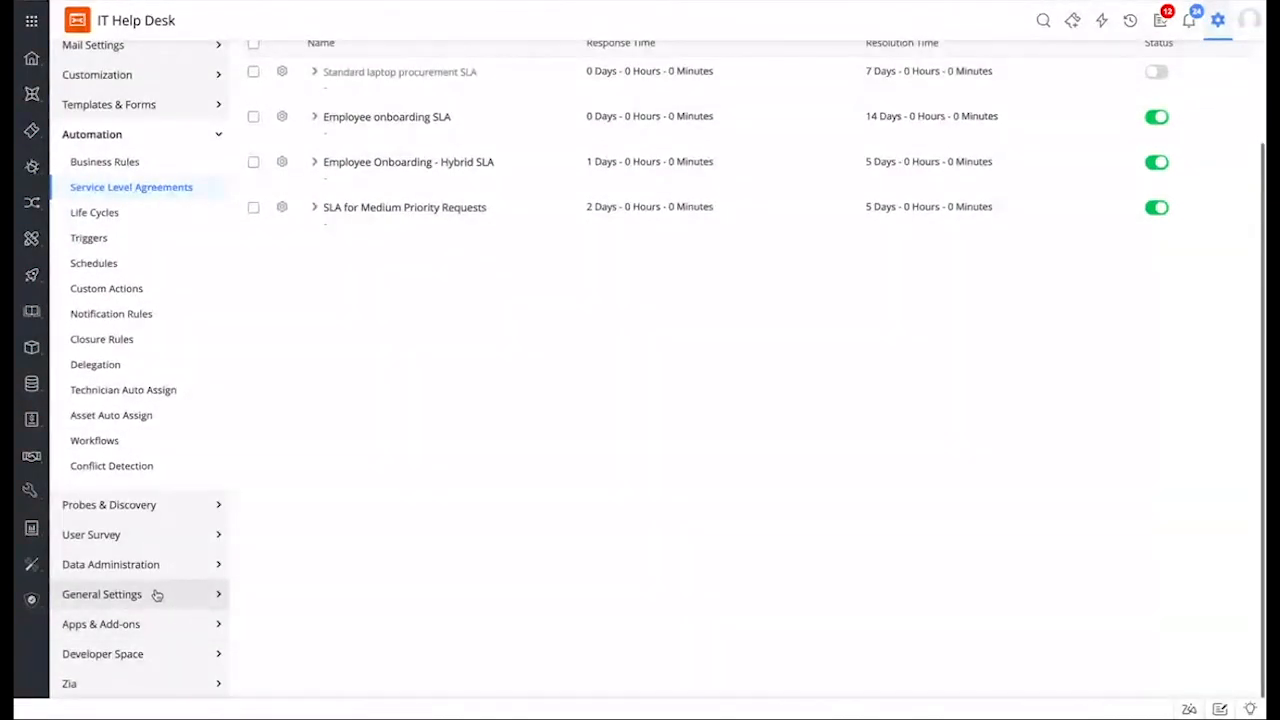
pyautogui.click(157, 595)
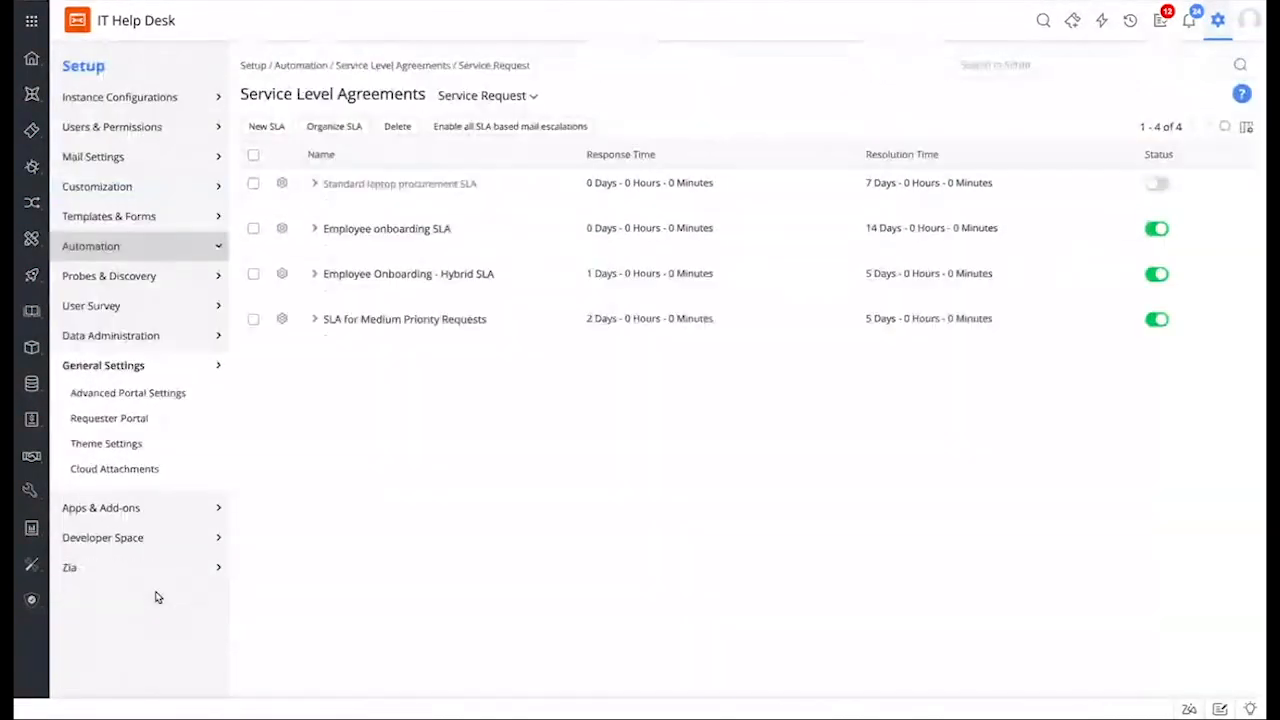
pyautogui.click(185, 391)
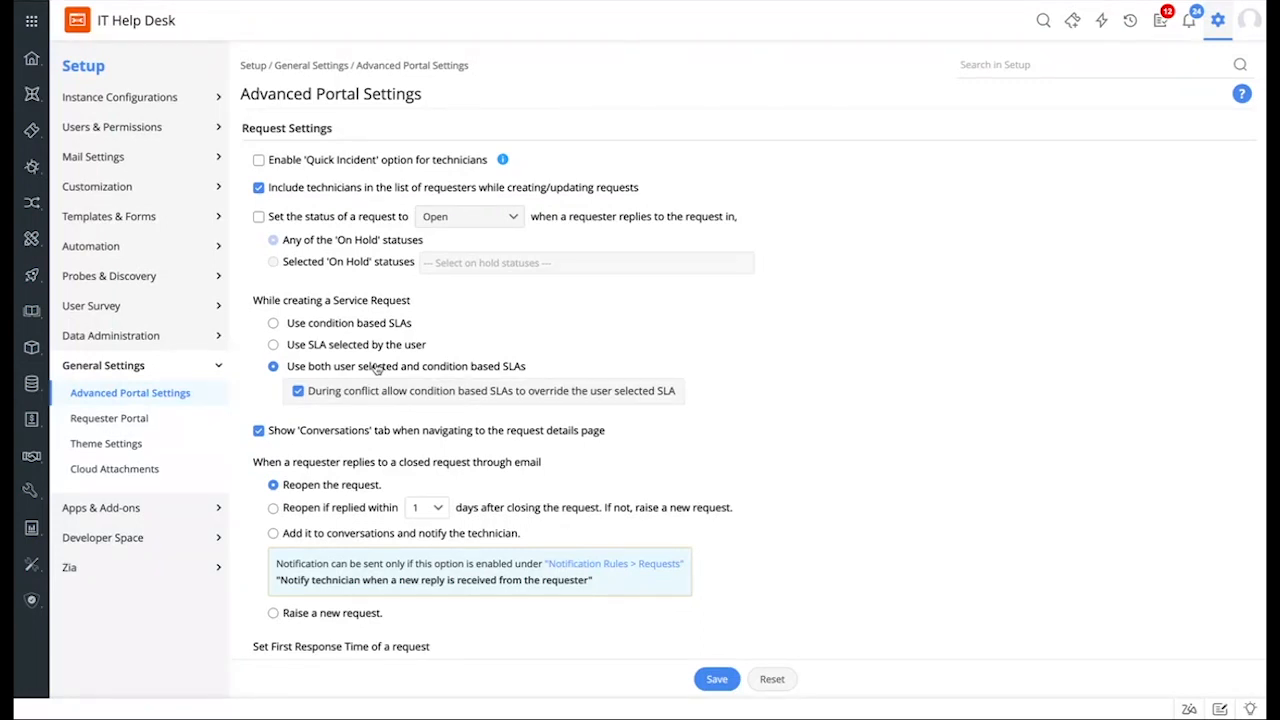
# Step: Browse Request Notification Rules and preview the new-request technician email template without saving
pyautogui.click(147, 250)
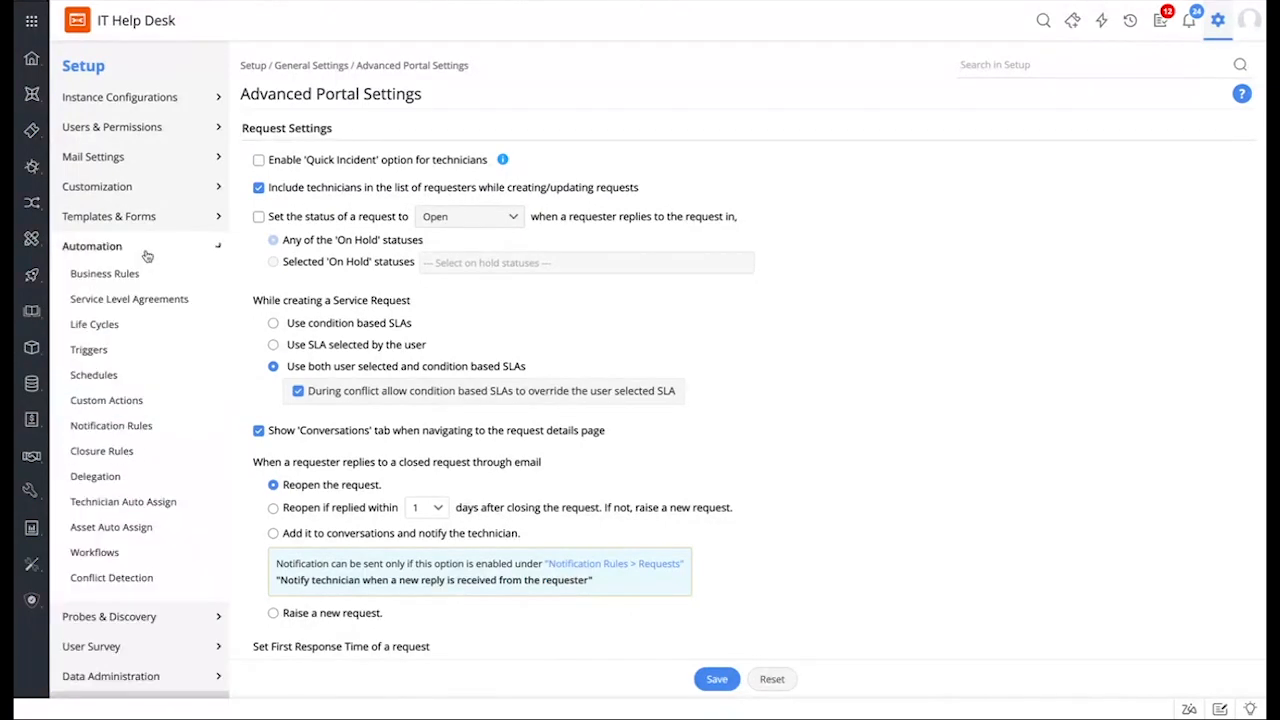
pyautogui.click(172, 425)
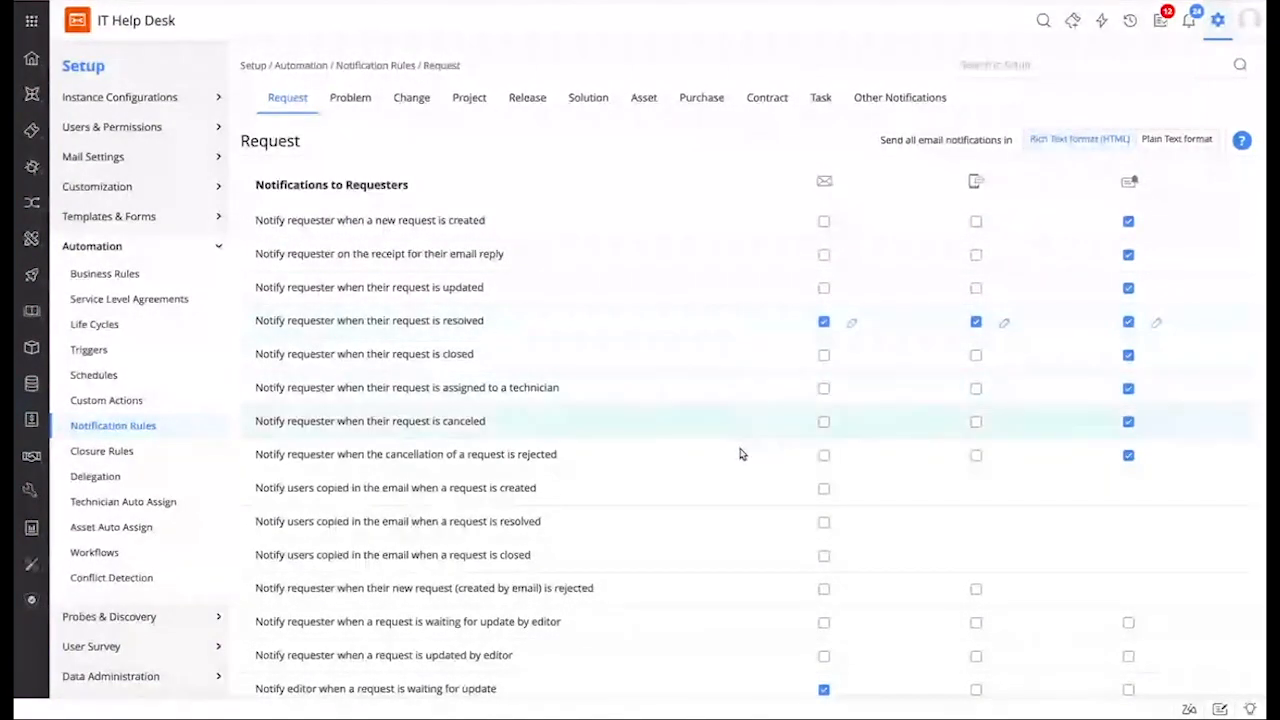
pyautogui.scroll(-5, 740, 454)
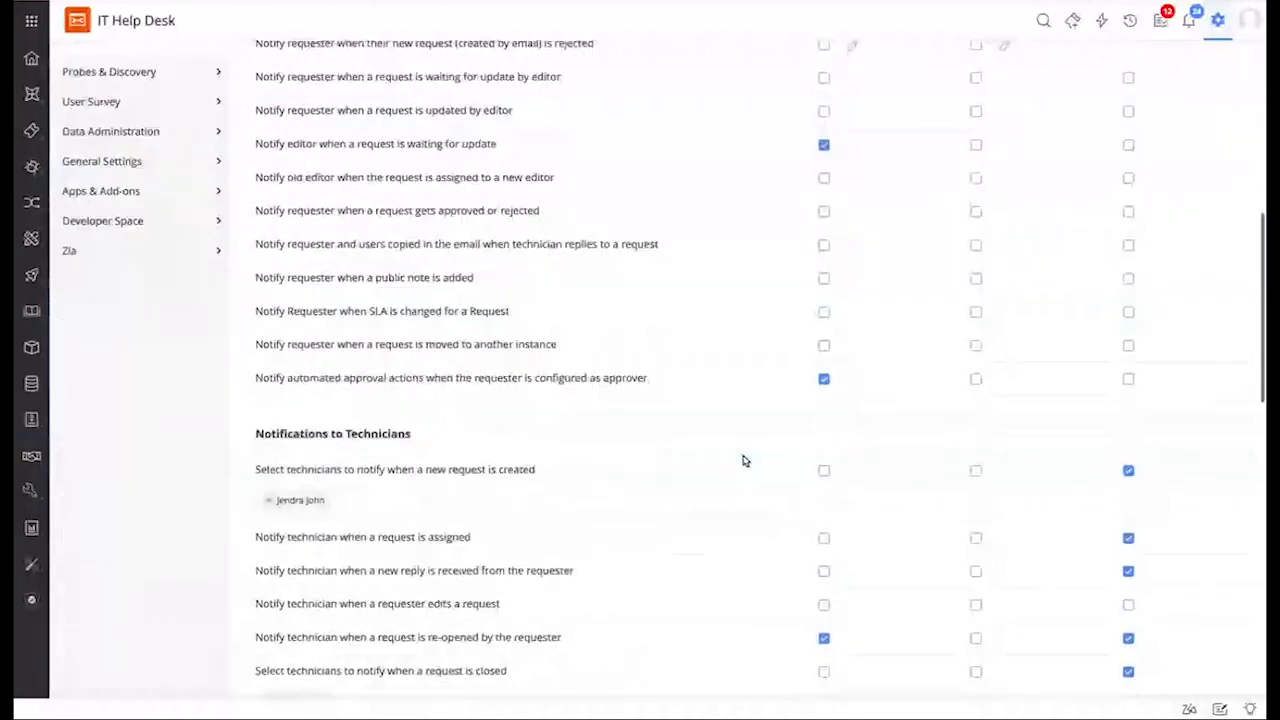
pyautogui.scroll(-1, 743, 460)
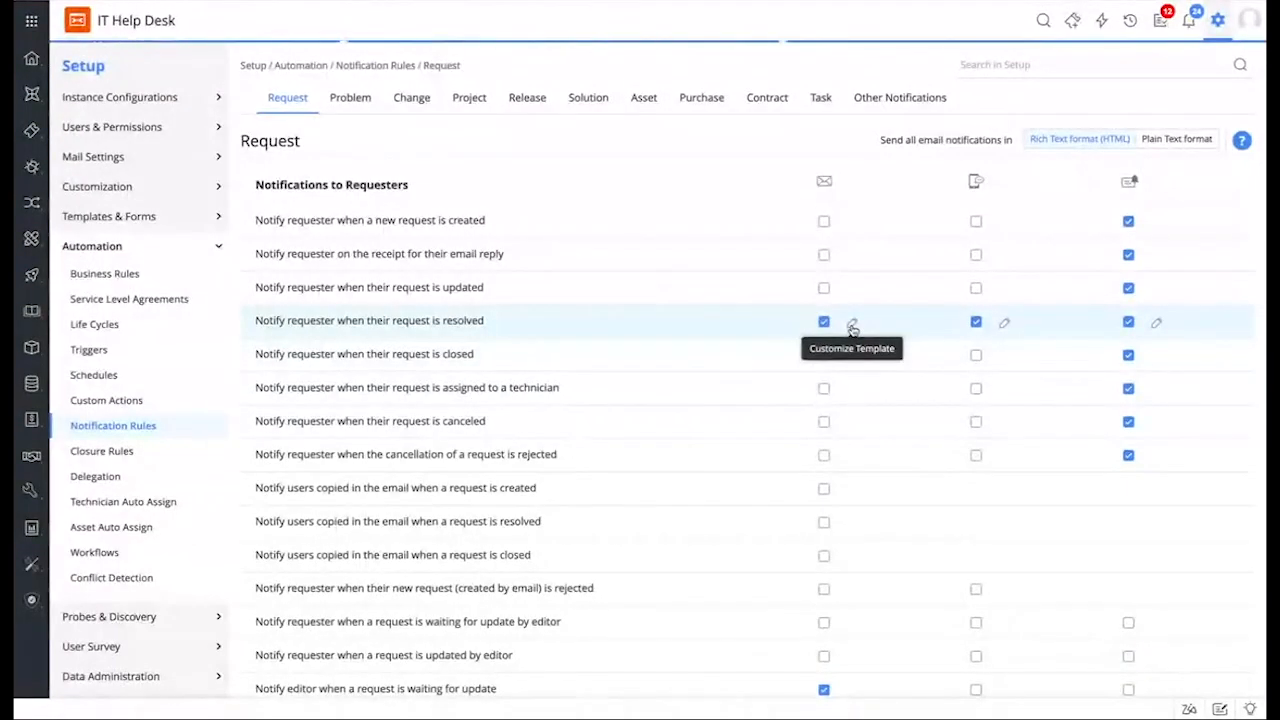
pyautogui.click(851, 329)
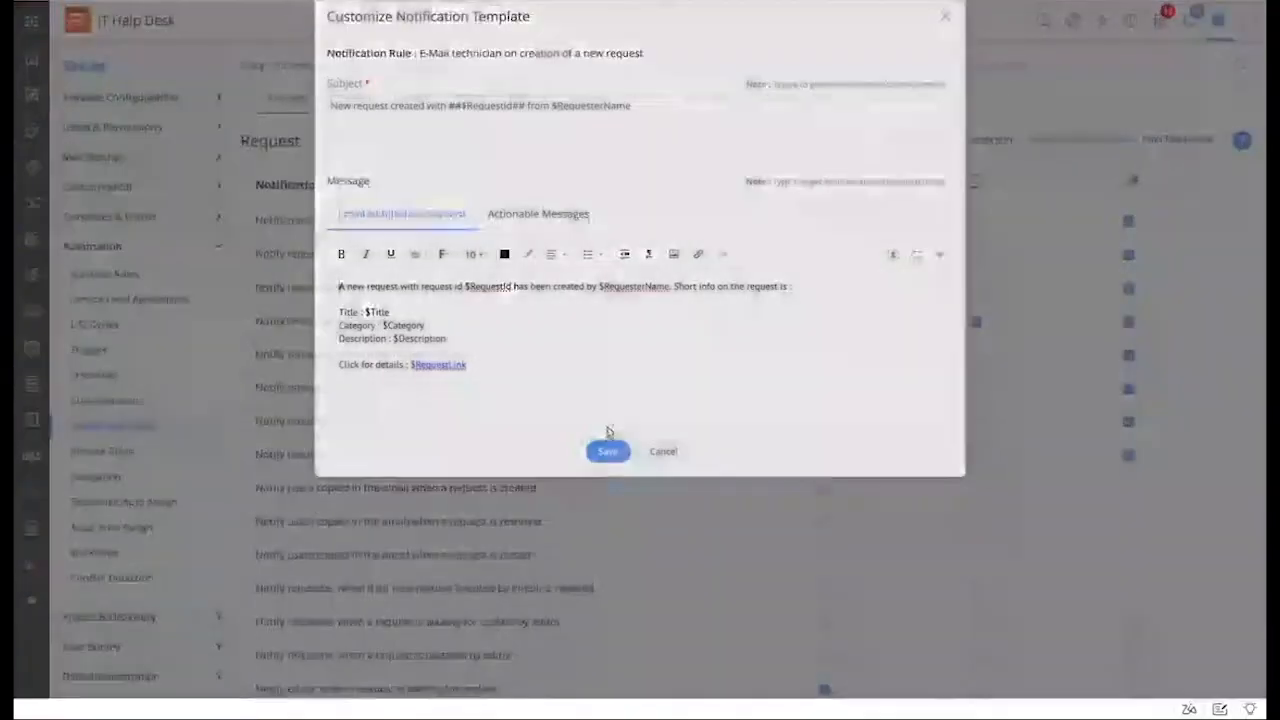
pyautogui.click(662, 451)
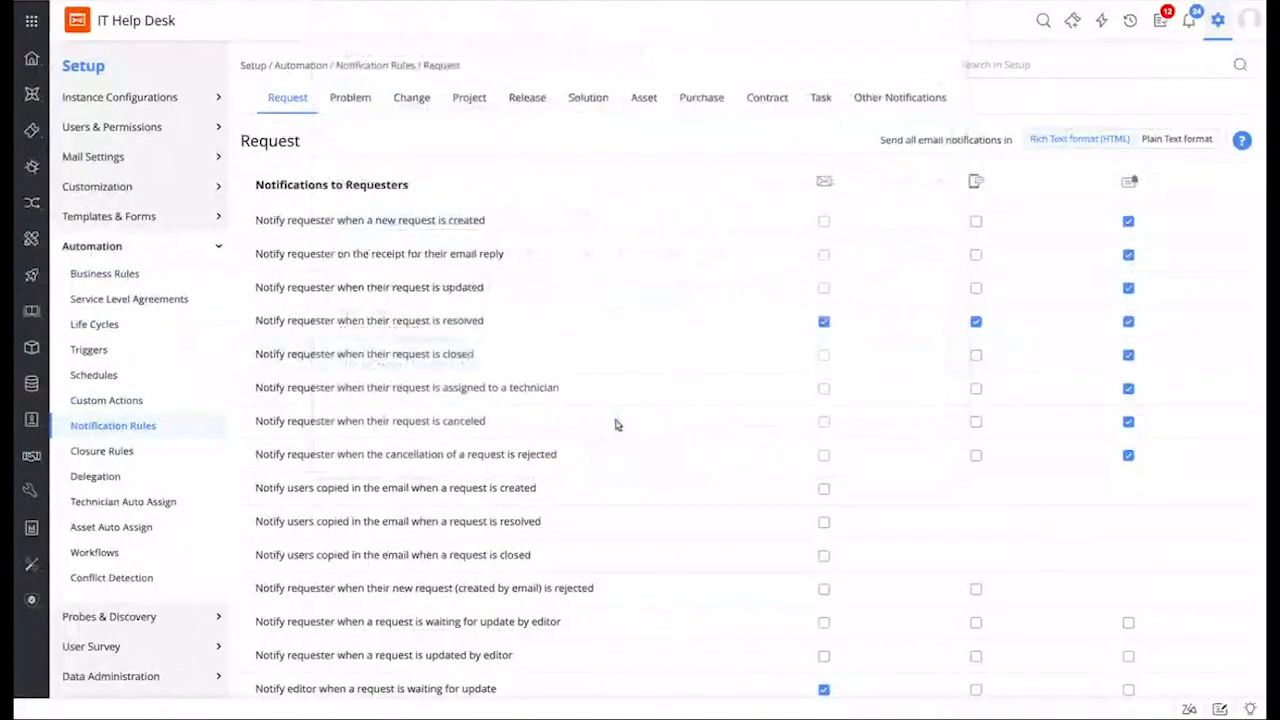